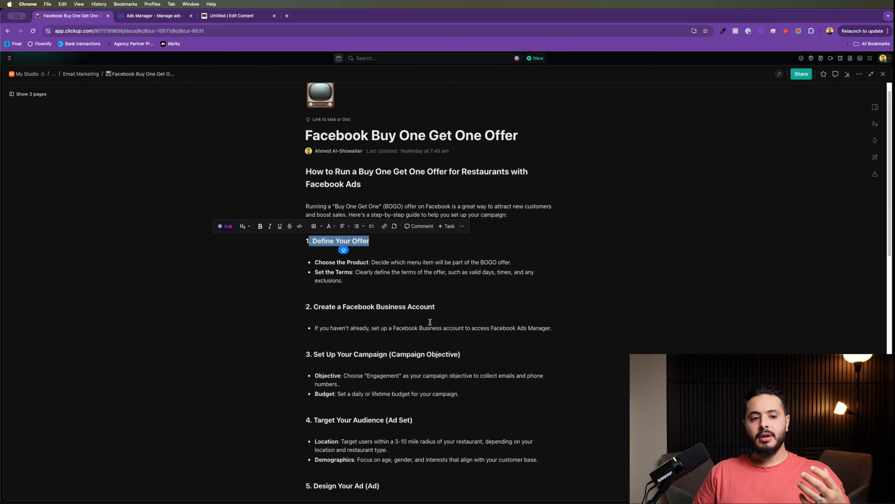
Step: Scroll through the campaign plan, highlighting sections 3 through 5
left_click(394, 282)
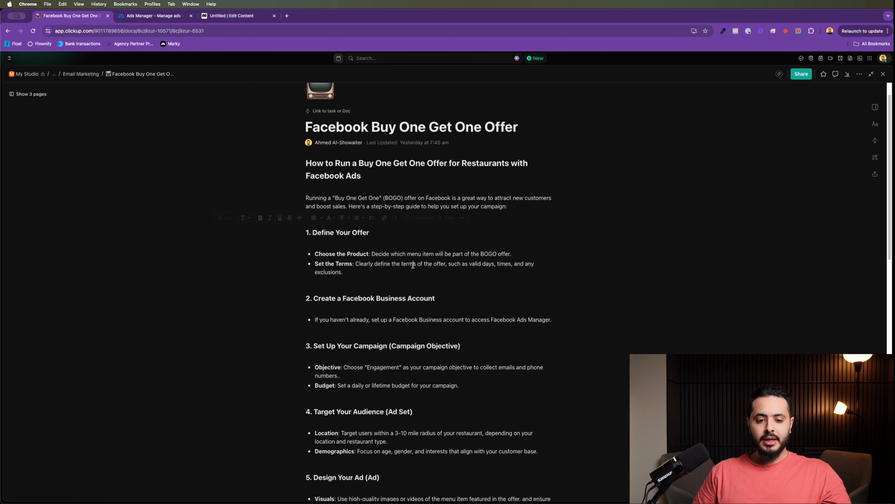
scroll(401, 279, "down", 2)
scroll(402, 279, "down", 3)
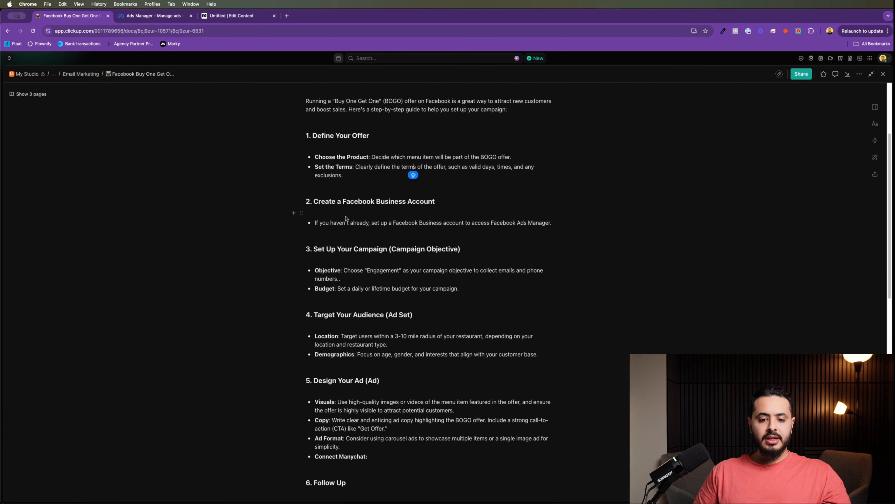
scroll(381, 293, "down", 1)
left_click_drag(325, 185, 430, 188)
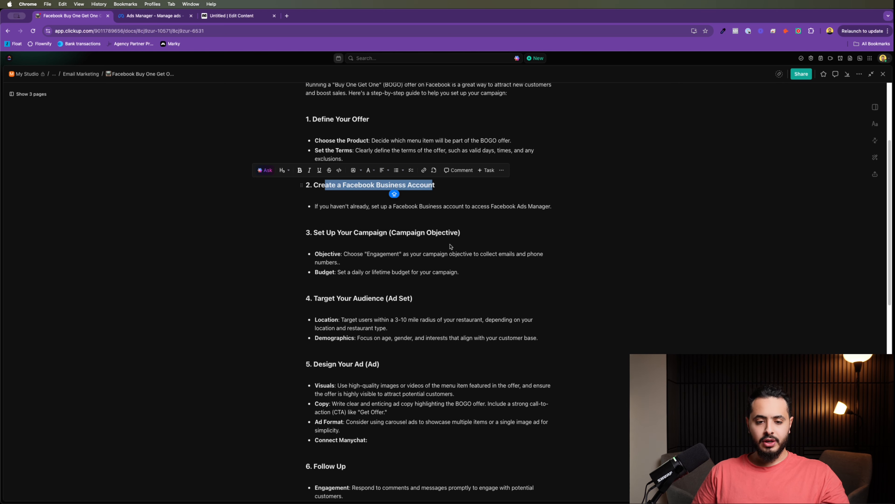
scroll(450, 246, "down", 1)
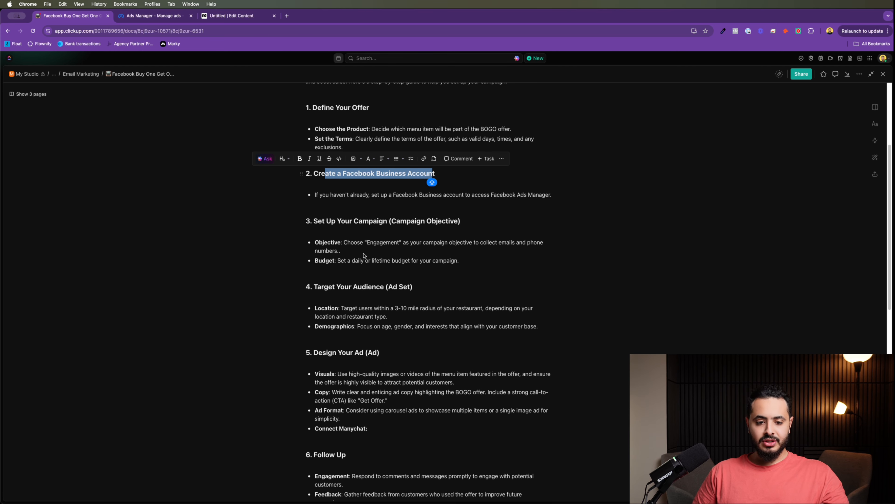
scroll(326, 228, "down", 4)
left_click(319, 171)
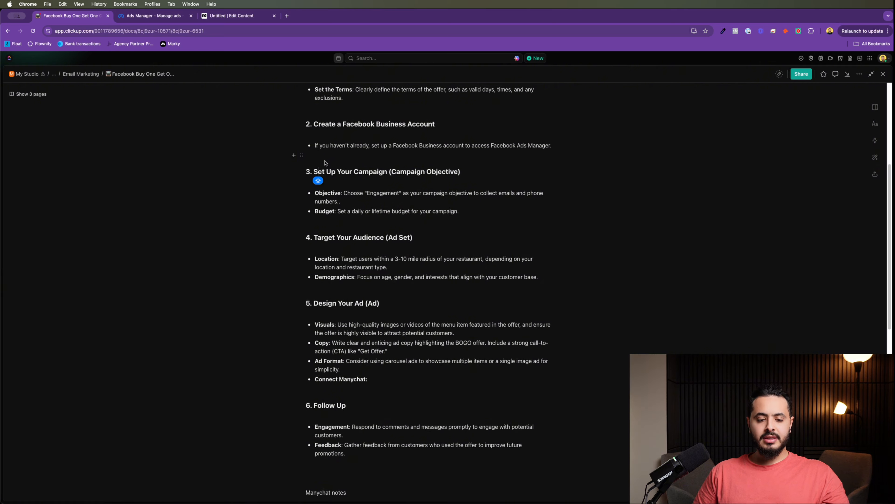
left_click_drag(325, 162, 496, 379)
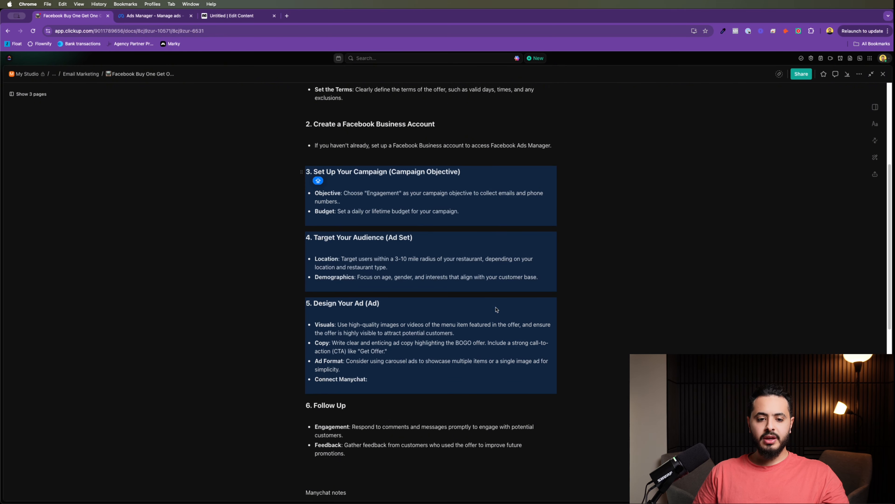
left_click(357, 166)
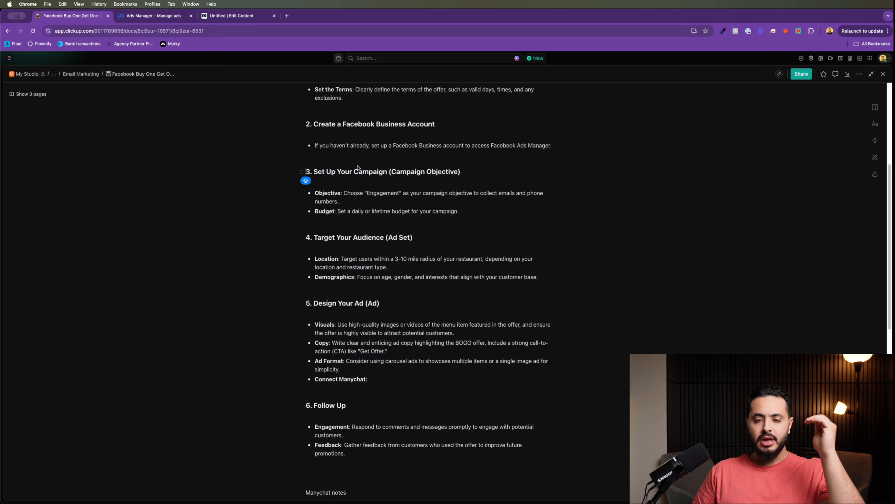
Step: Go over the plan's Engagement objective, audience targeting, Location and Demographics lines
left_click(385, 193)
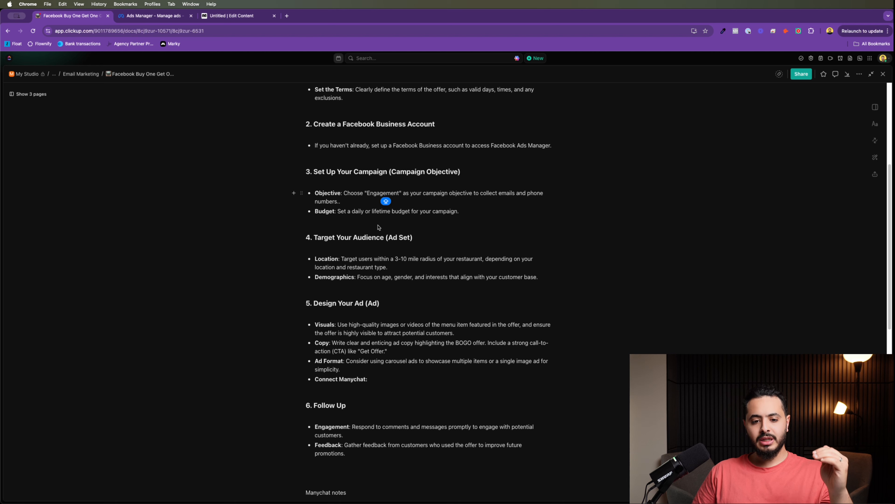
left_click(377, 235)
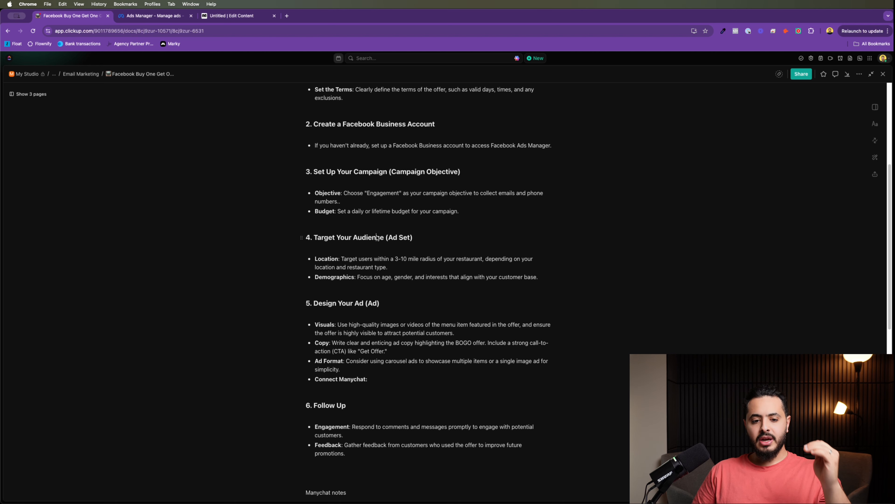
left_click(376, 265)
left_click(377, 267)
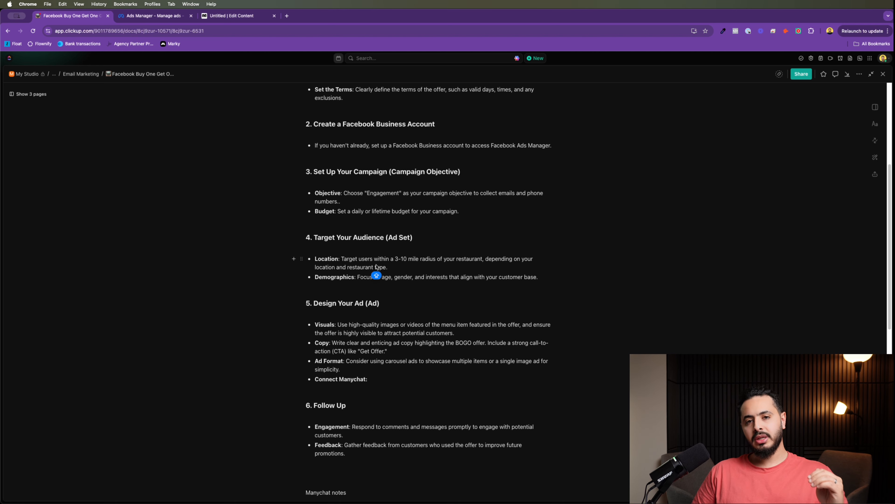
scroll(377, 271, "down", 3)
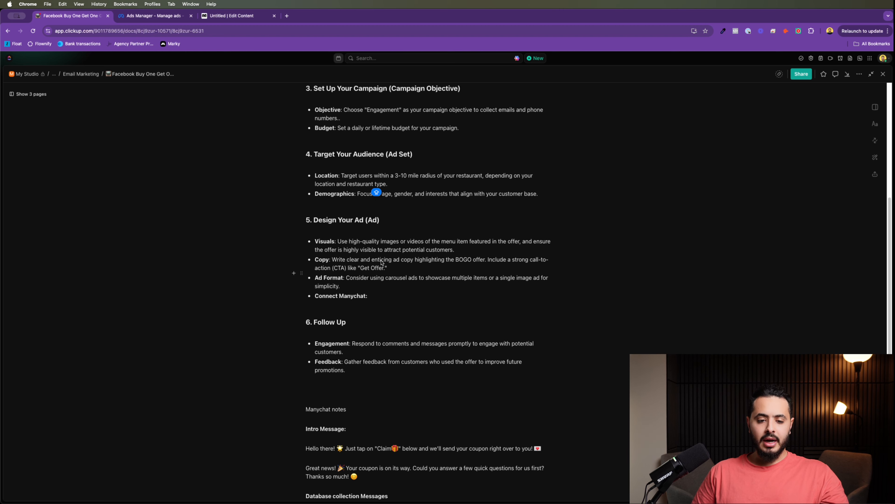
scroll(423, 269, "down", 4)
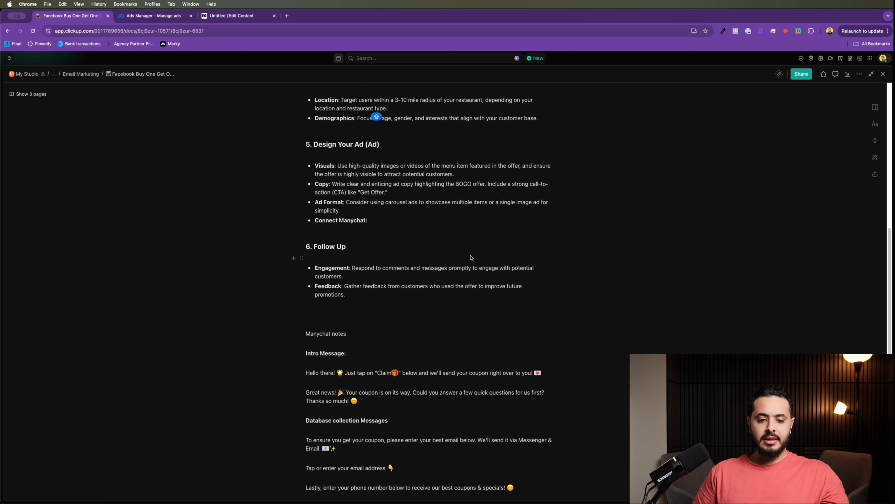
scroll(462, 258, "down", 6)
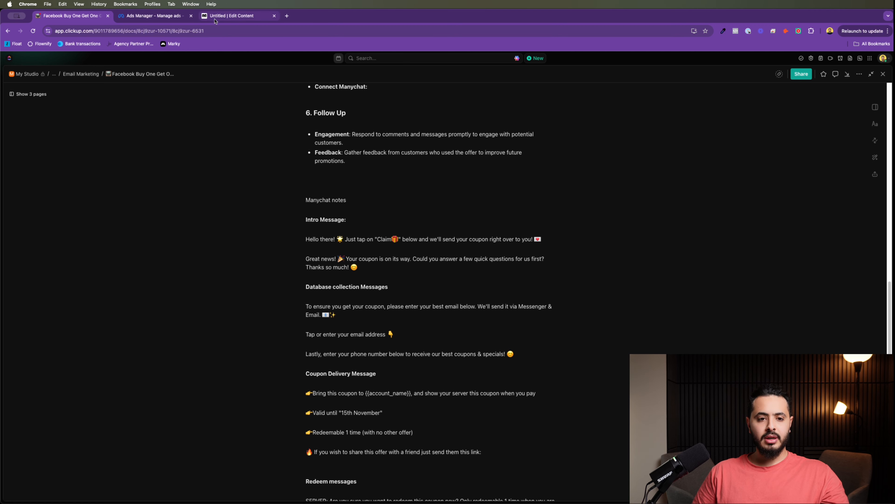
Step: From the Ads Manager campaigns list, create a manual Engagement campaign
left_click(138, 18)
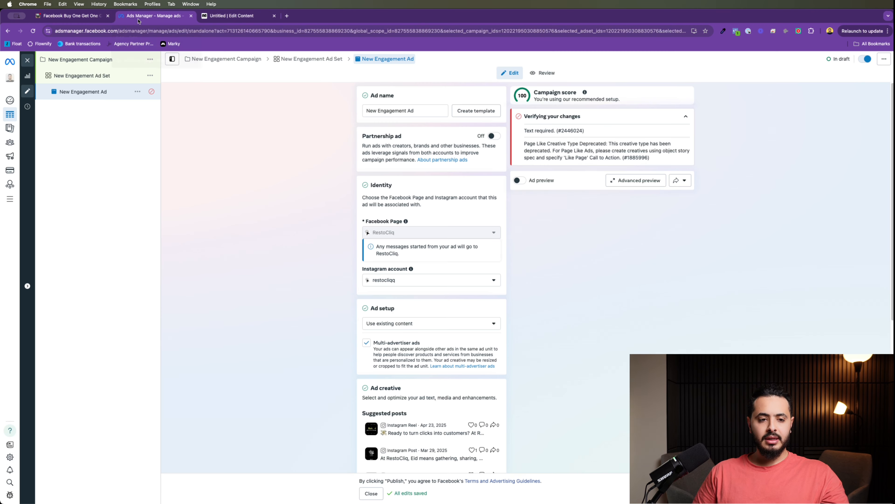
left_click(71, 60)
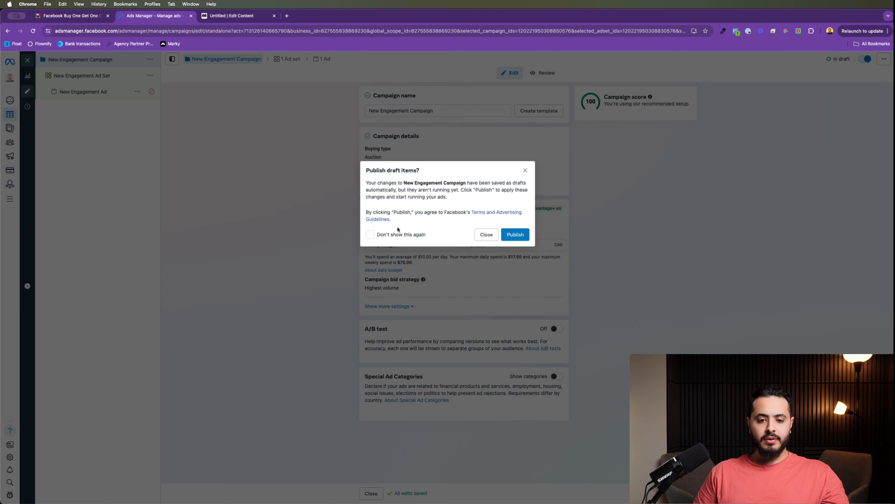
left_click(487, 234)
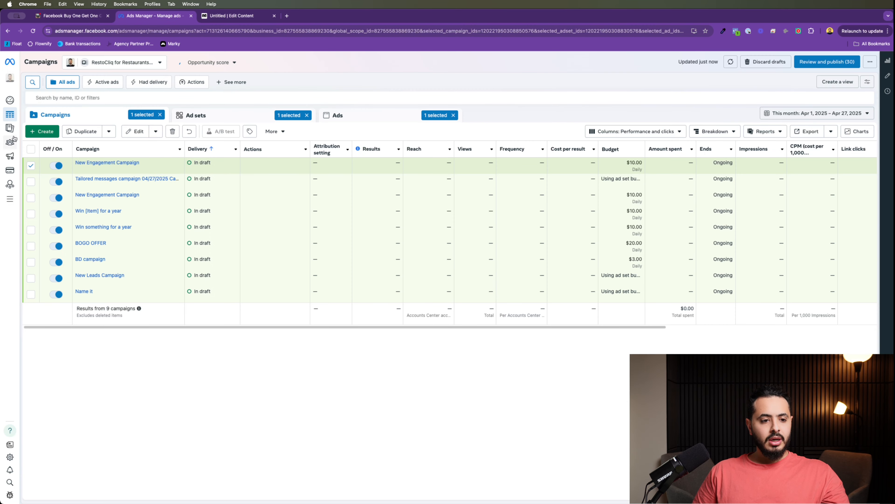
left_click(42, 132)
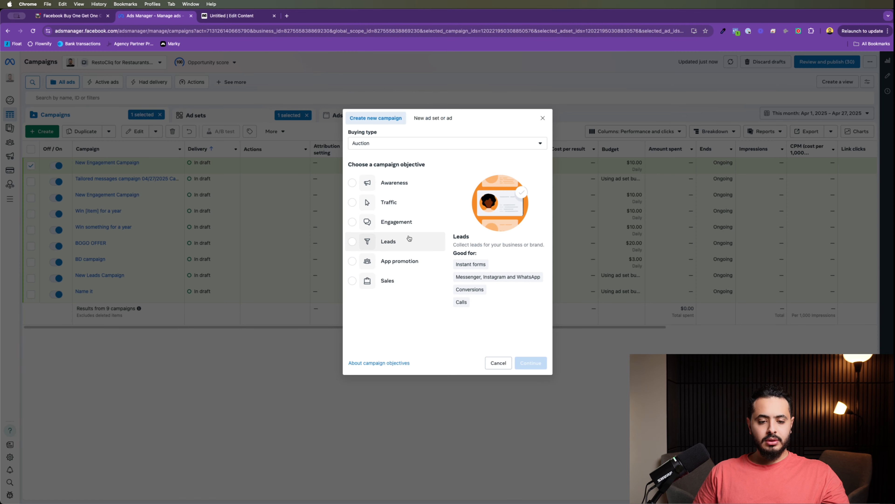
left_click(387, 223)
left_click(538, 369)
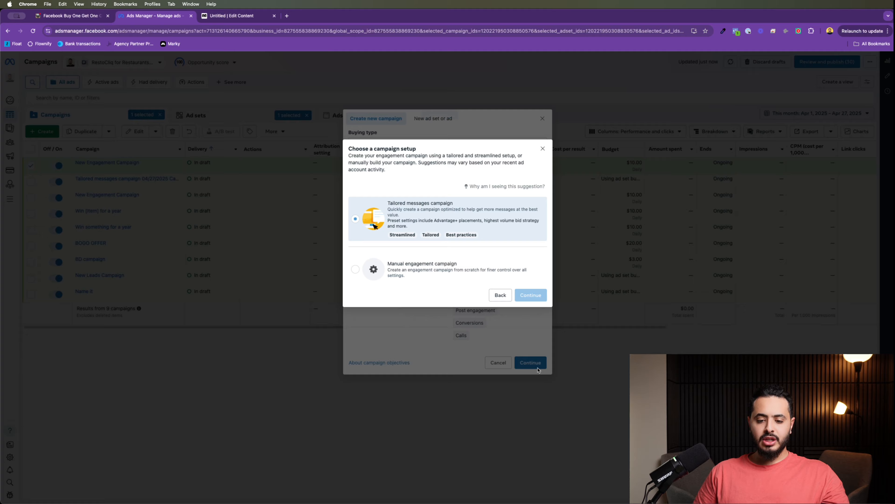
left_click(442, 272)
left_click(535, 295)
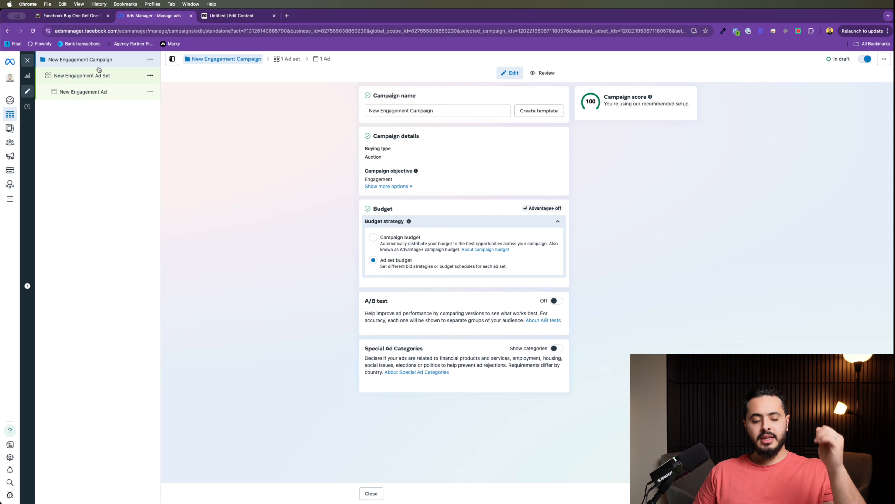
Step: Look over the new ad set and ad, then return to the campaign settings
left_click(108, 77)
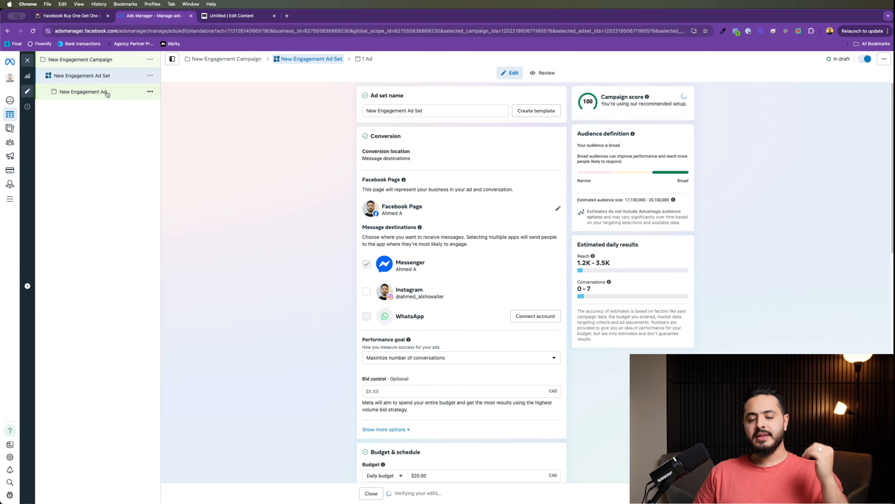
left_click(106, 92)
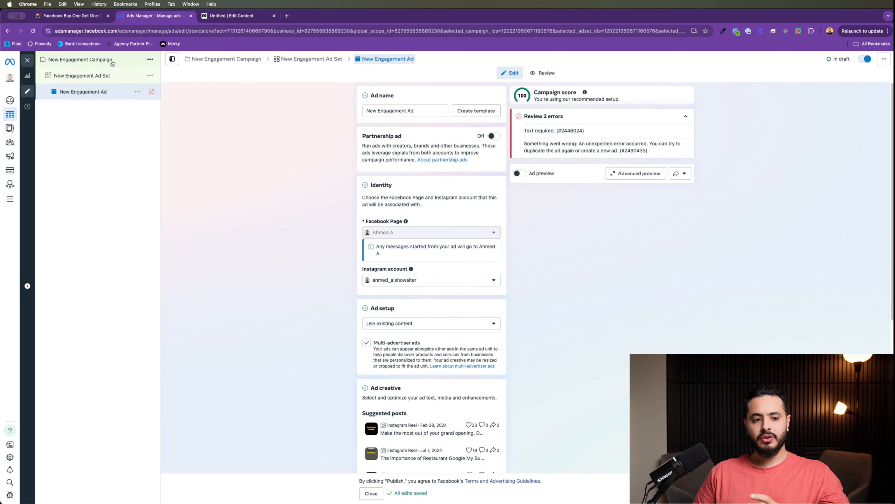
left_click(112, 61)
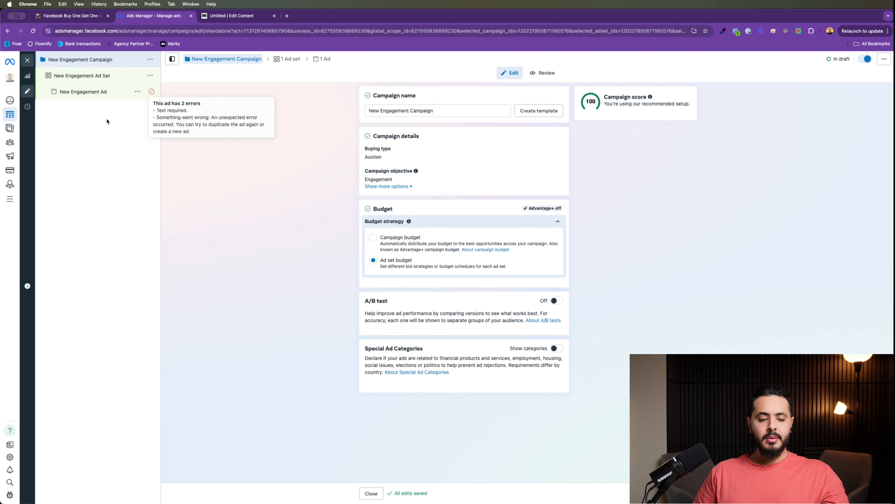
Step: Use a $10.00 daily campaign budget instead of ad set budgets
left_click(373, 237)
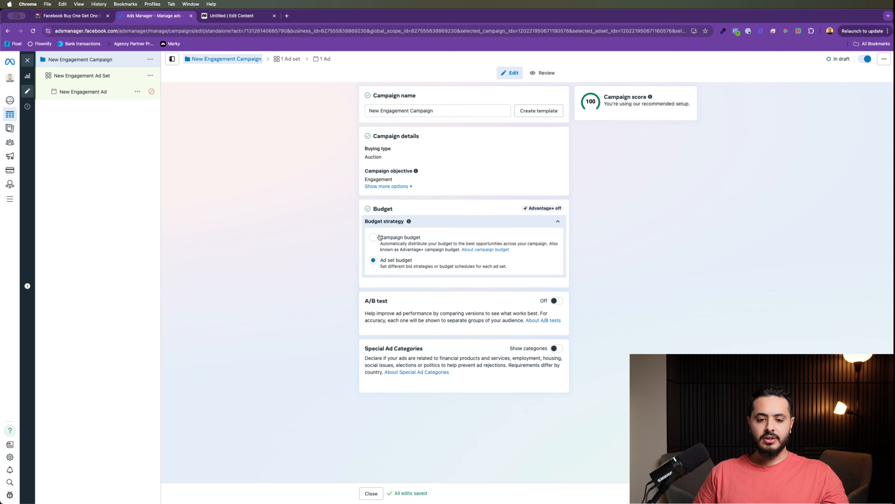
left_click(485, 288)
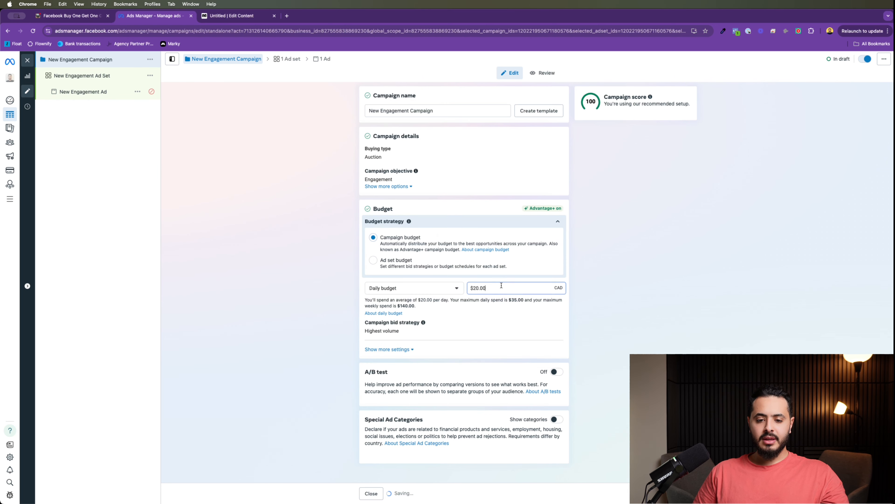
double_click(475, 288)
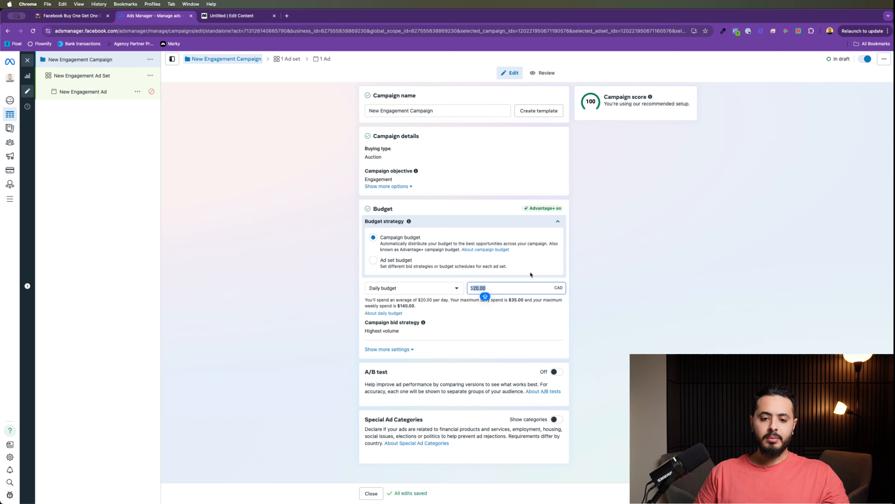
left_click(392, 242)
double_click(512, 285)
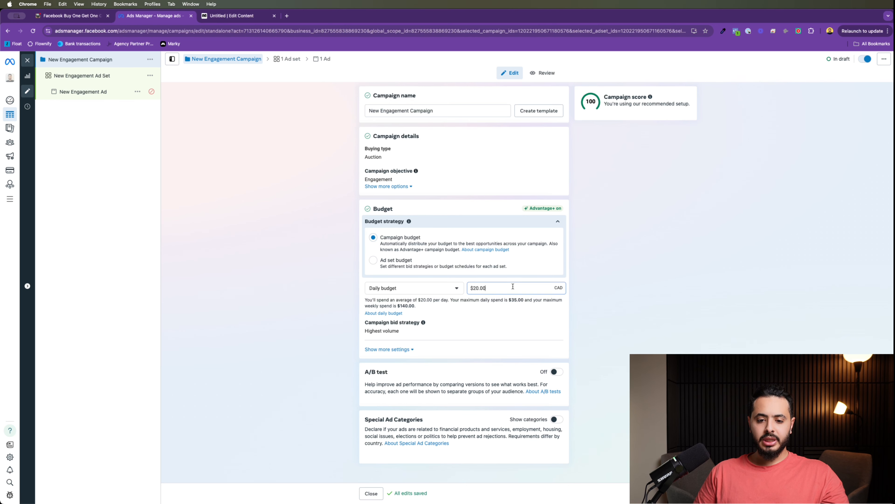
type("10")
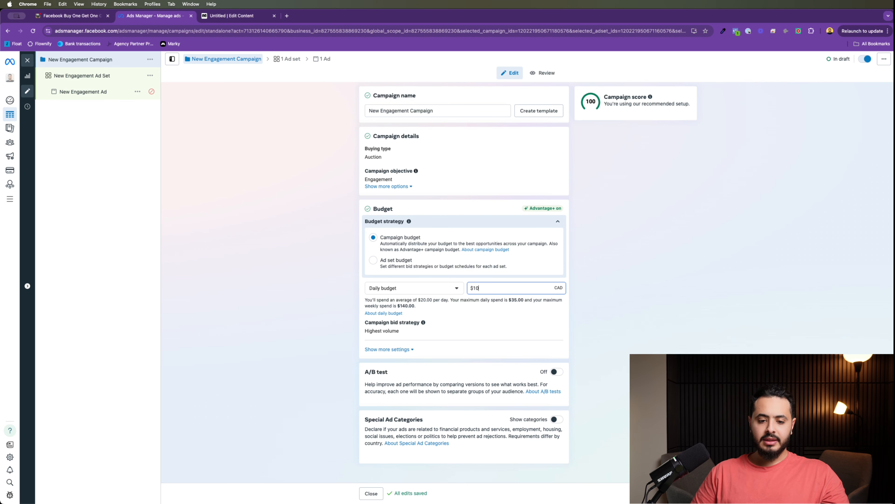
left_click(692, 323)
left_click(81, 75)
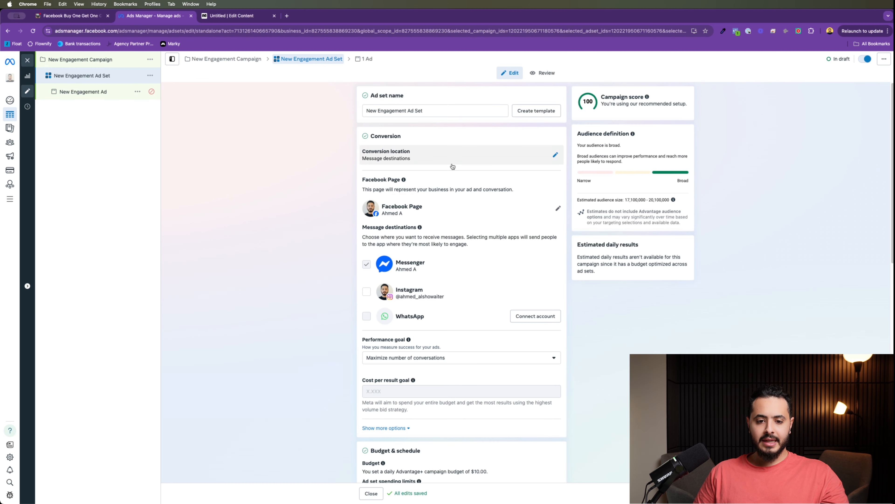
Step: Select RestoCliq as the ad set's Facebook Page and uncheck Instagram, leaving Messenger only
left_click(558, 208)
left_click(467, 231)
type("rest")
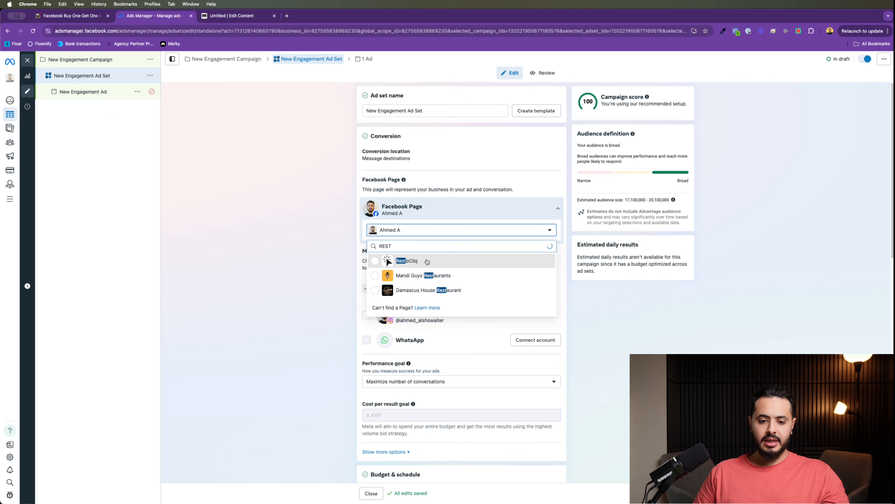
left_click(471, 260)
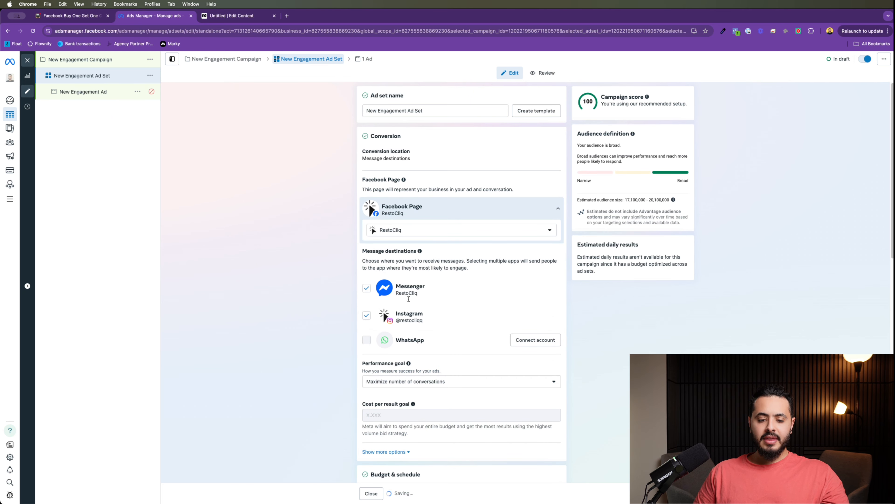
left_click(366, 316)
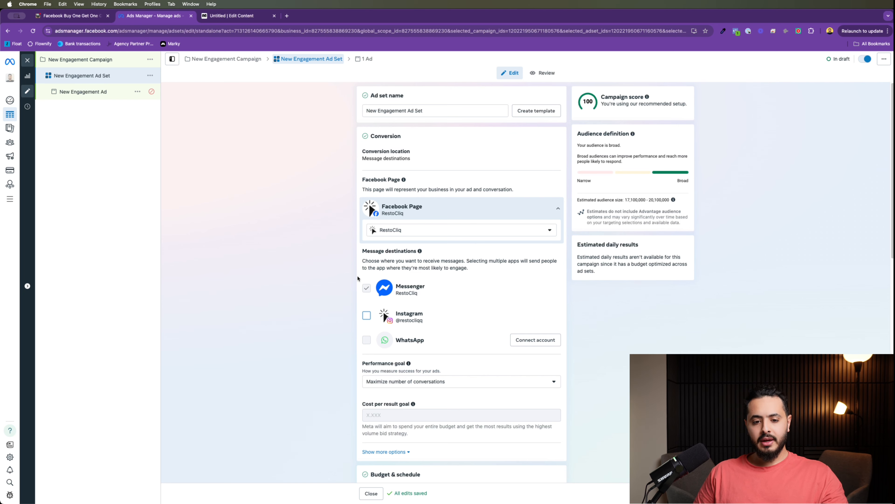
scroll(487, 280, "down", 1)
scroll(486, 280, "down", 10)
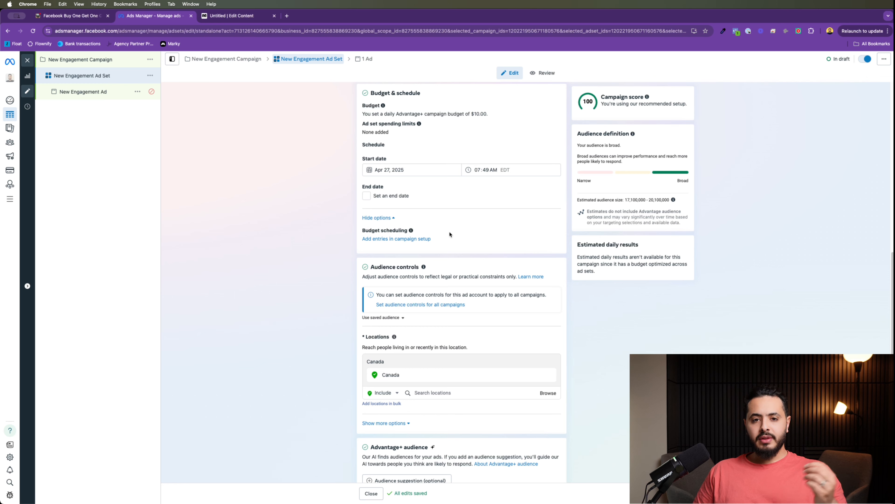
scroll(455, 238, "down", 3)
scroll(470, 284, "down", 3)
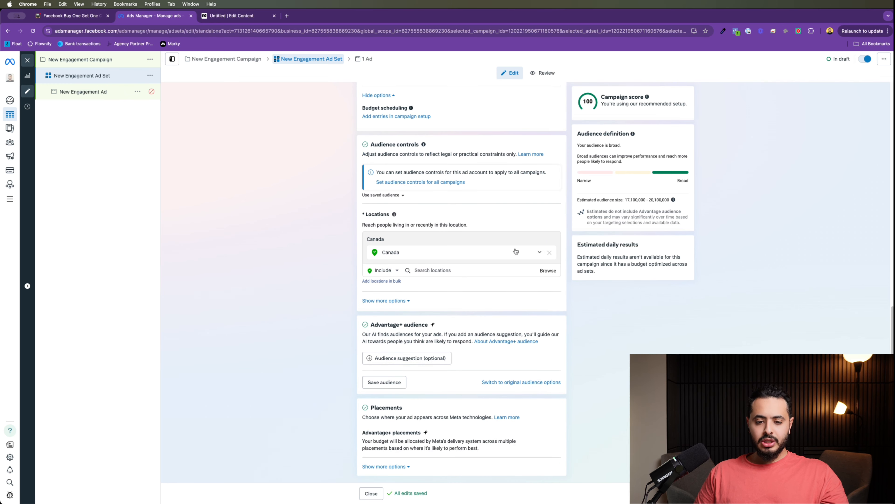
scroll(458, 180, "up", 10)
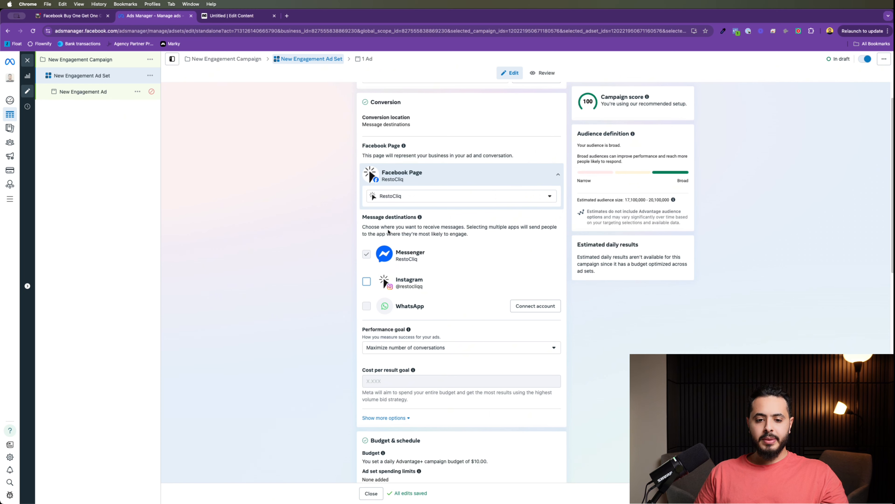
scroll(455, 258, "down", 10)
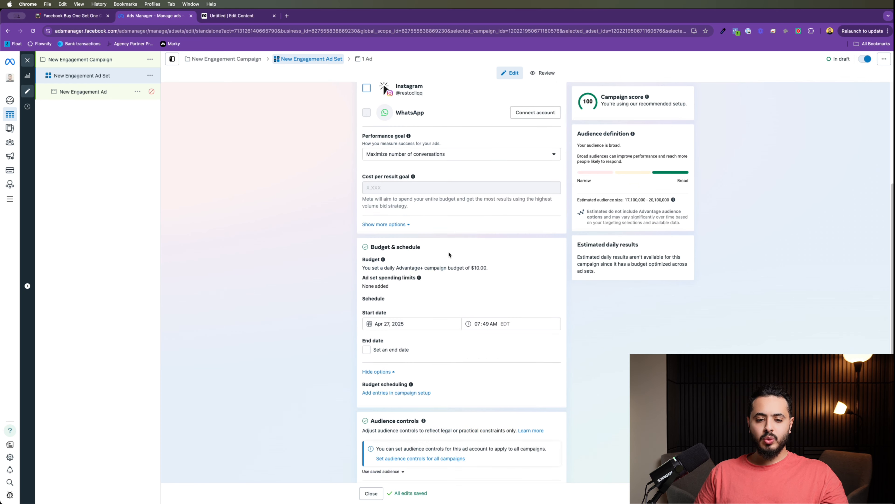
scroll(449, 255, "down", 2)
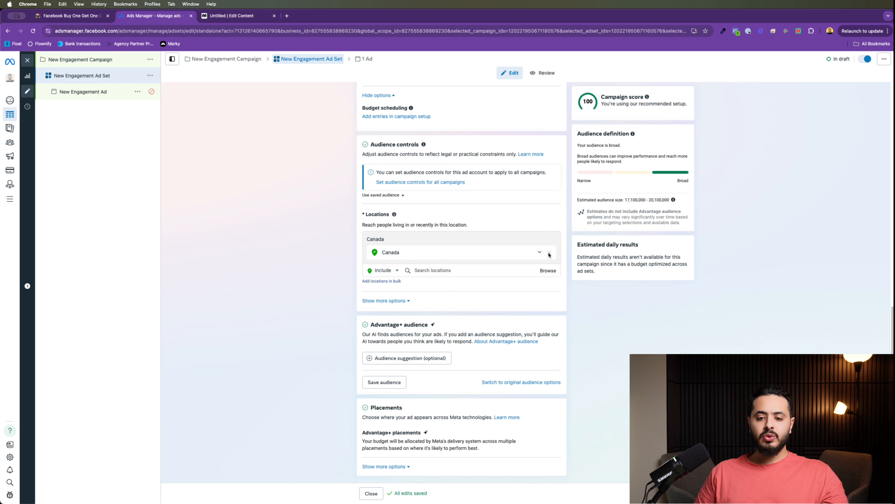
left_click(448, 267)
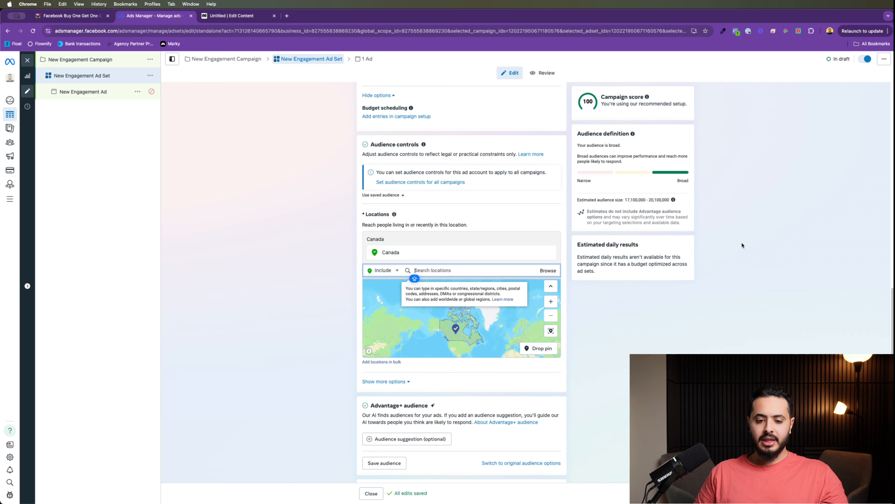
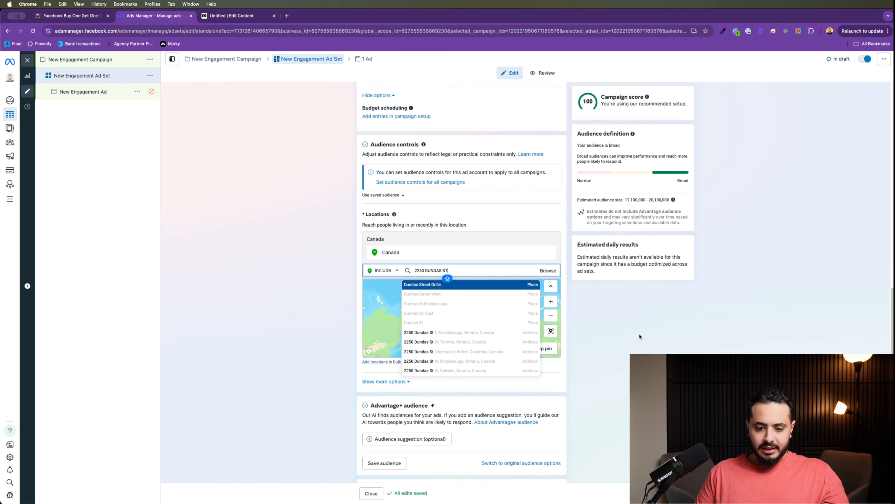
left_click(496, 333)
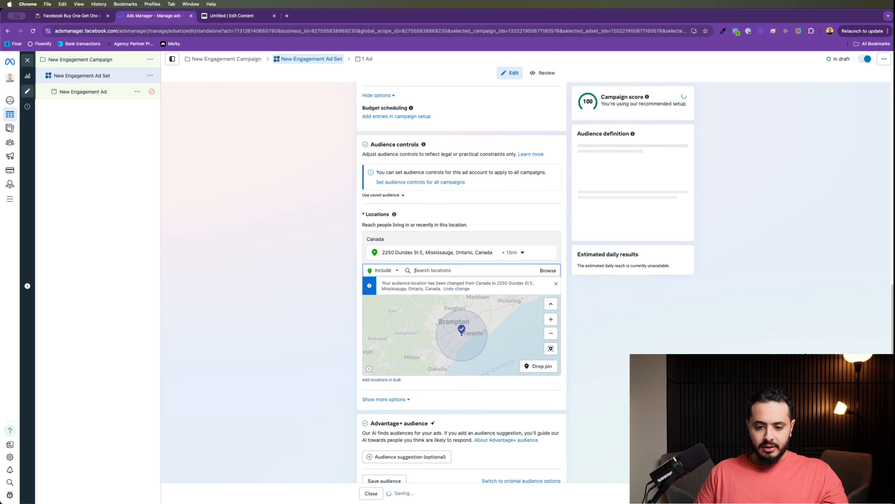
left_click(525, 256)
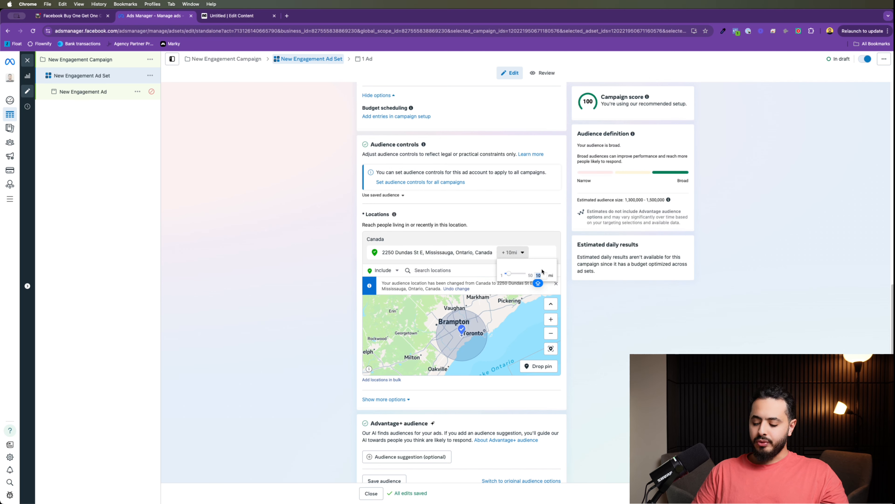
type("3")
key("Return")
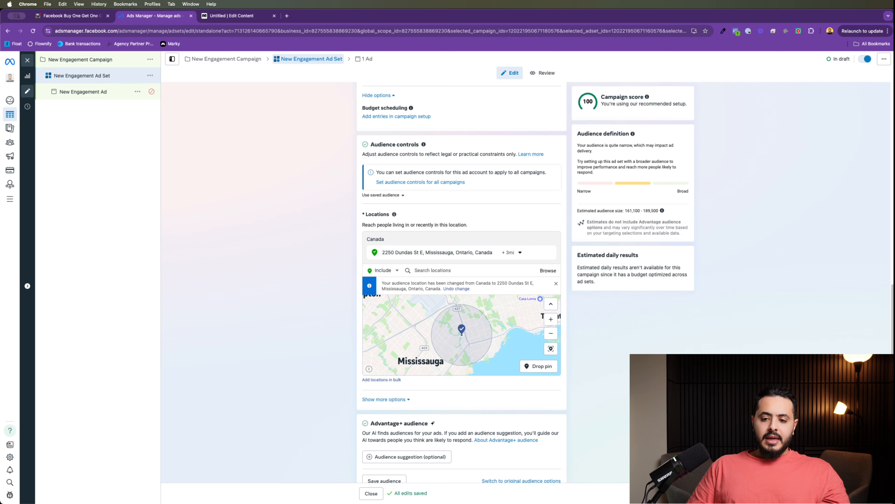
left_click_drag(577, 210, 673, 213)
left_click(675, 213)
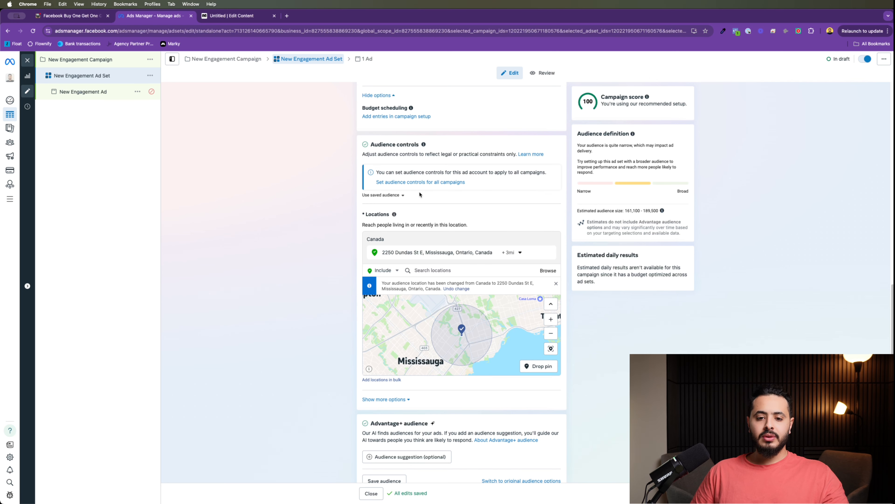
left_click(510, 253)
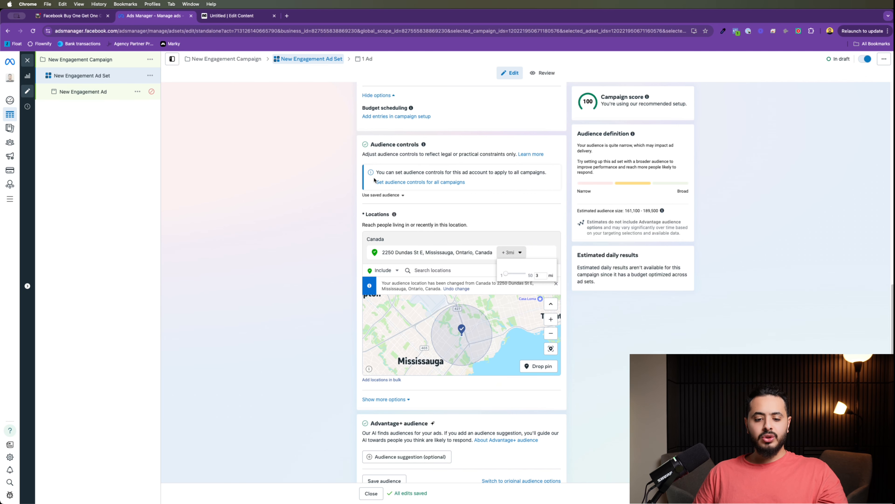
Step: Continue to the ad settings, dismiss the payment prompt, and return to ManyChat
scroll(555, 292, "down", 3)
left_click(684, 493)
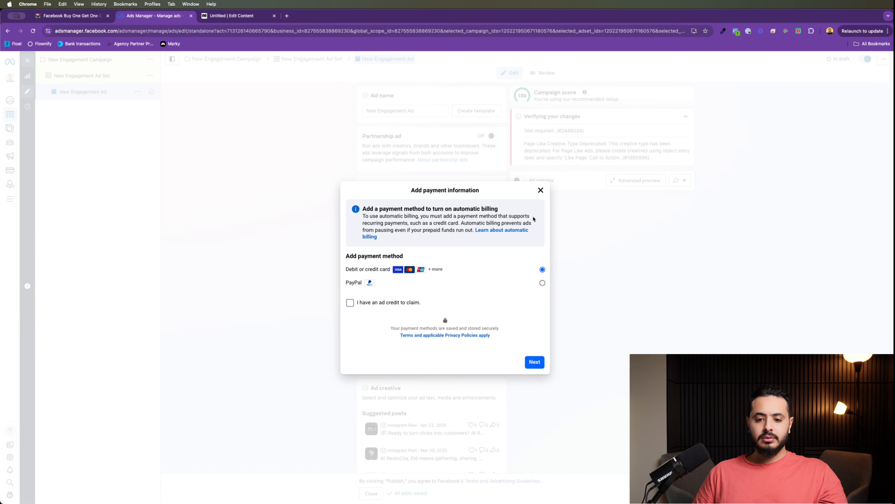
left_click(539, 190)
scroll(423, 321, "down", 2)
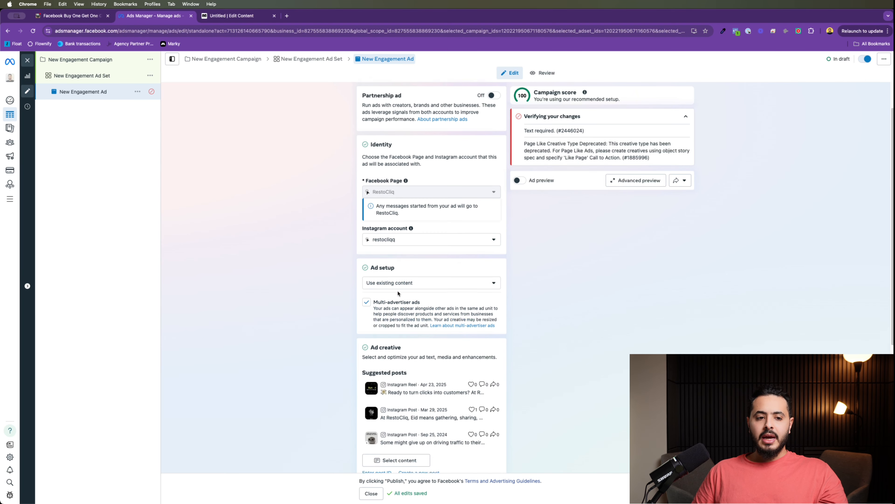
scroll(398, 293, "up", 2)
scroll(399, 293, "down", 6)
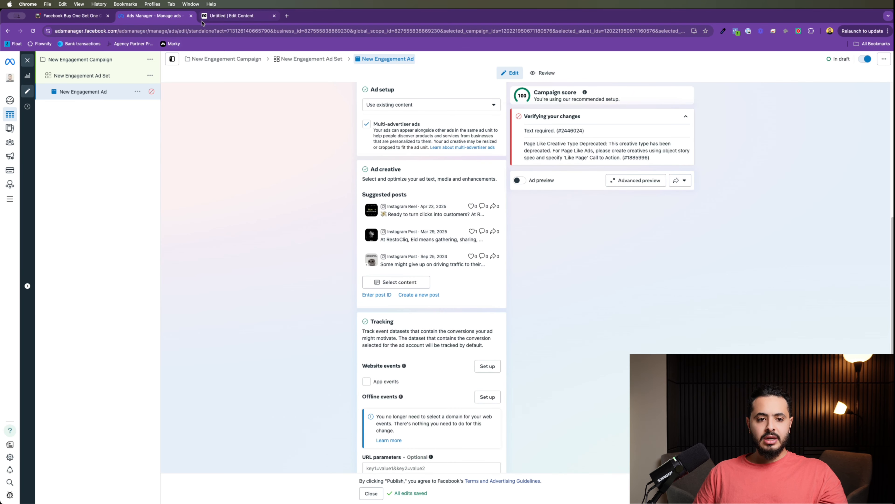
left_click(229, 16)
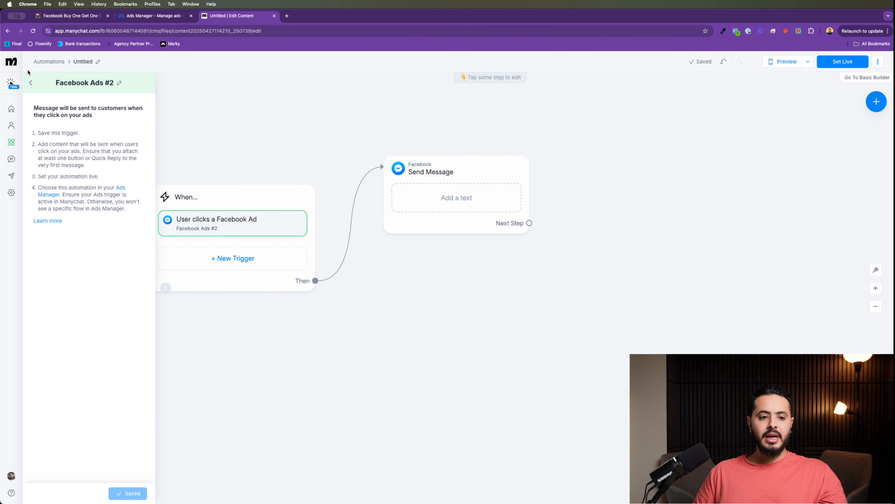
Step: Delete the Untitled Facebook Ads #2 automation from the Automations list, then go Home
left_click(31, 83)
left_click(57, 60)
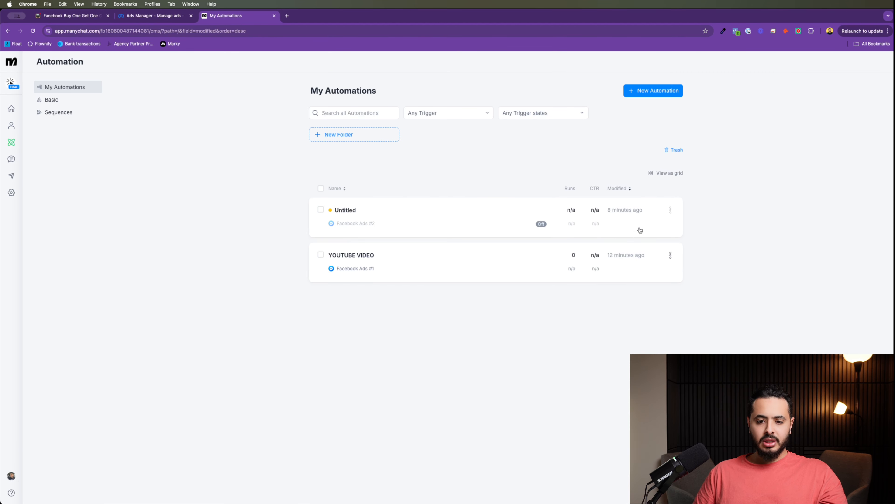
left_click(671, 210)
left_click(612, 297)
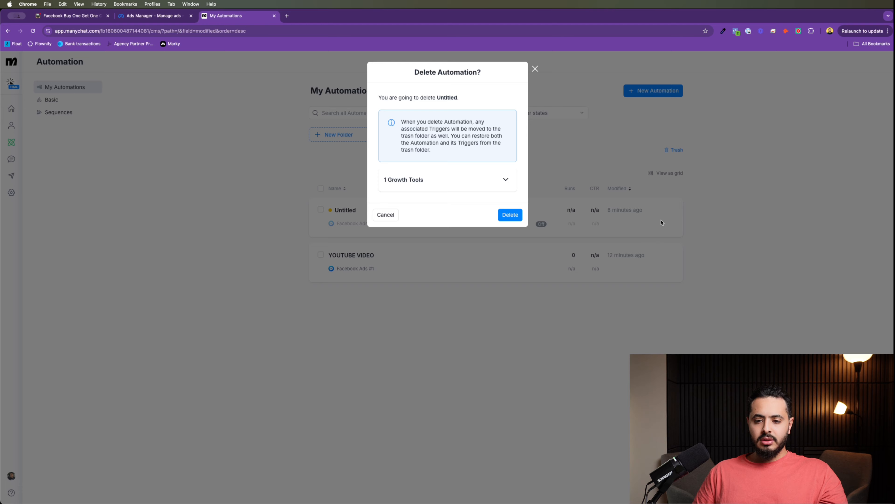
left_click(507, 212)
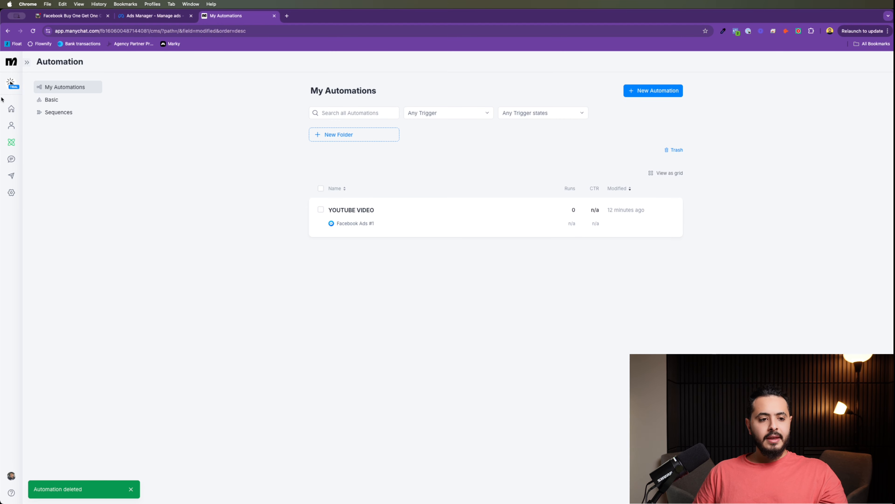
left_click(6, 115)
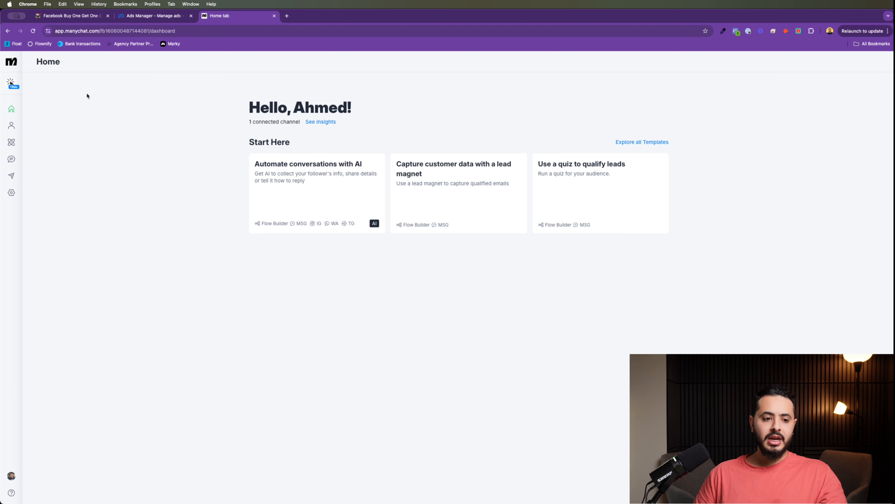
Step: Start a new automation from scratch and arrange its trigger and Send Message cards
left_click(8, 142)
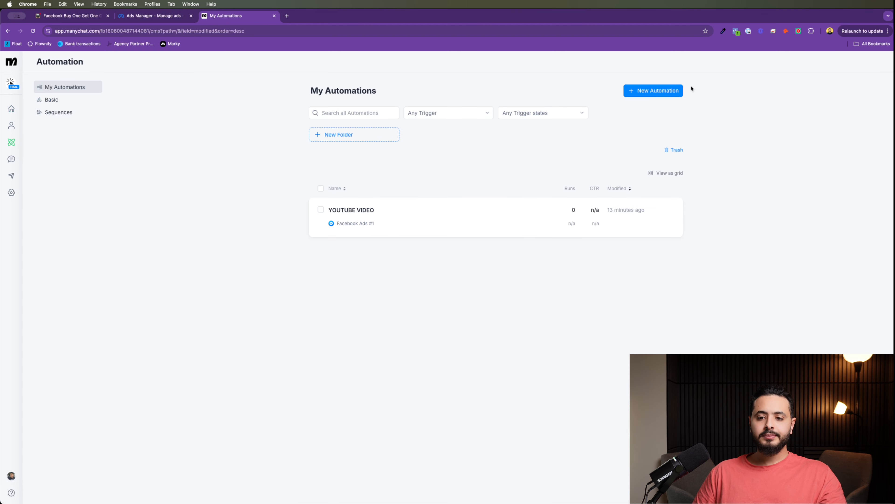
left_click(666, 91)
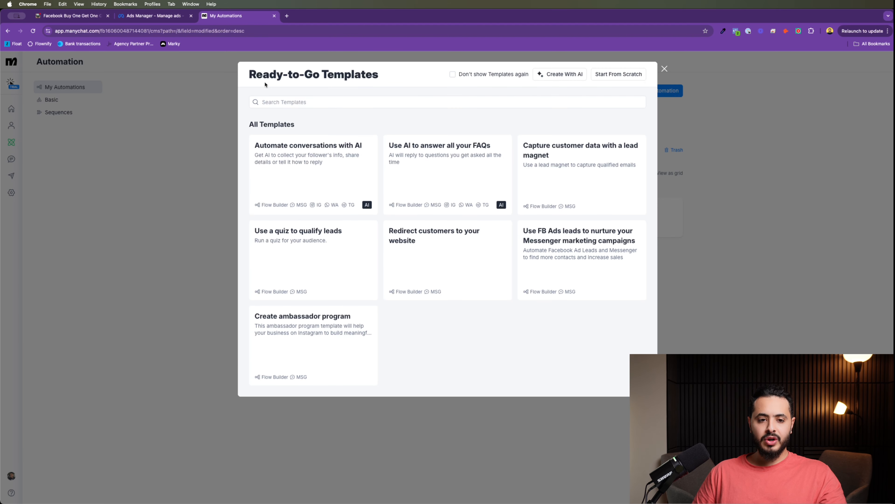
left_click(620, 75)
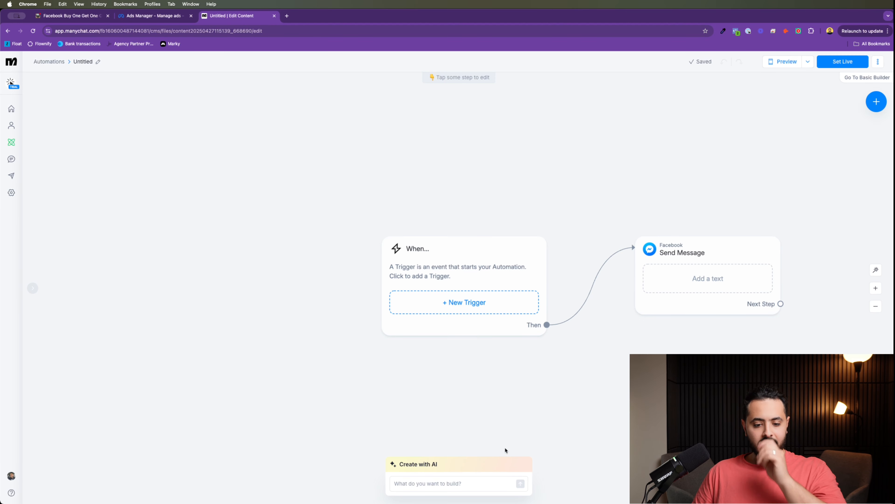
left_click_drag(465, 248, 352, 228)
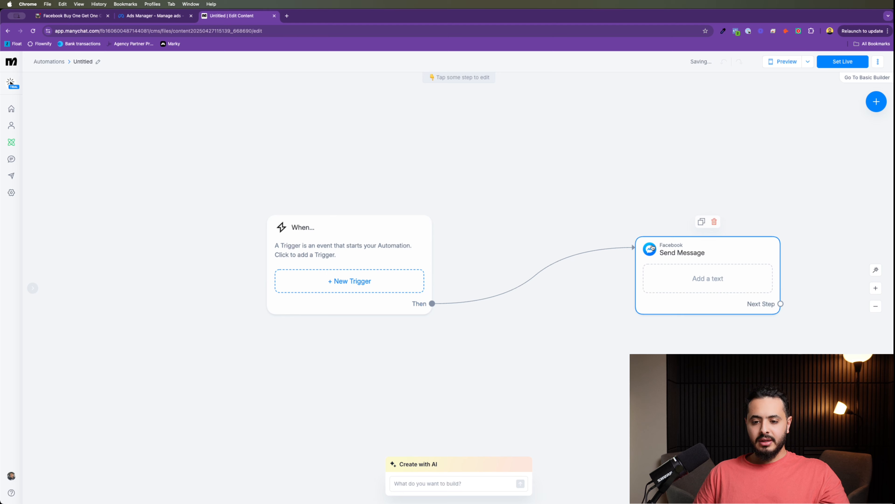
left_click_drag(660, 251, 545, 173)
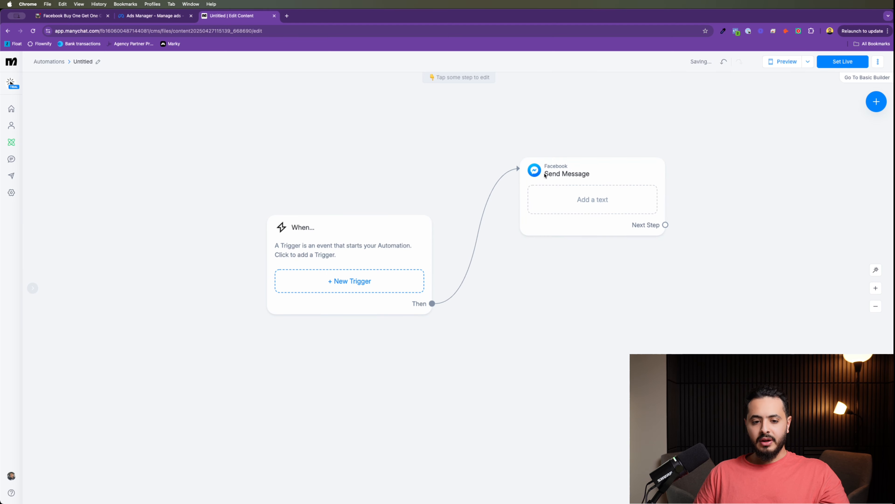
left_click(369, 288)
left_click(606, 144)
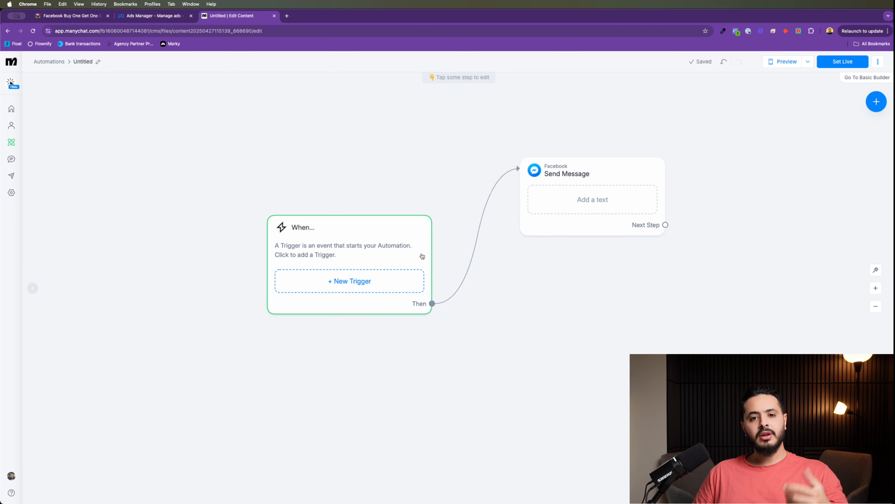
Step: Set the automation trigger to 'User clicks a Facebook Ad' and save it
left_click(335, 281)
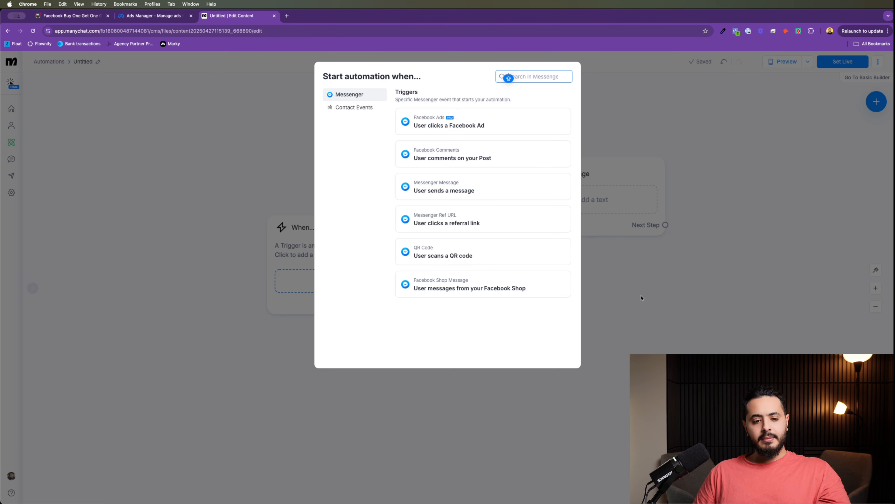
left_click(641, 298)
left_click(367, 287)
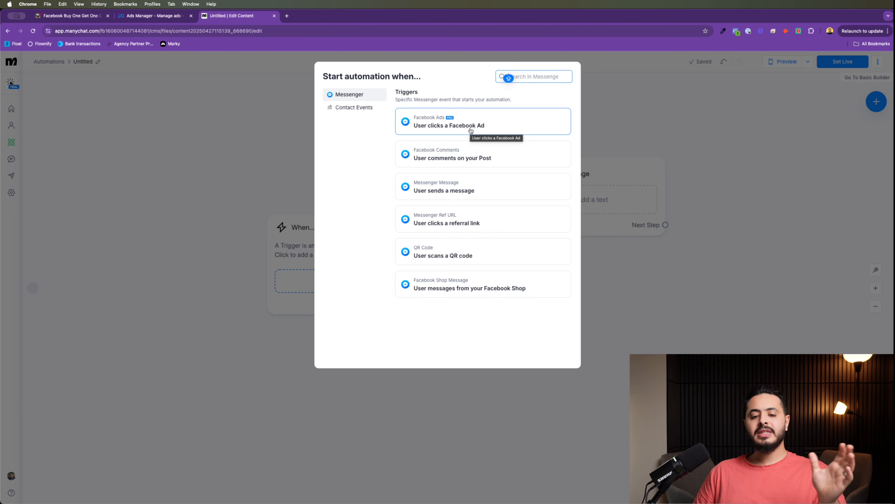
left_click(470, 130)
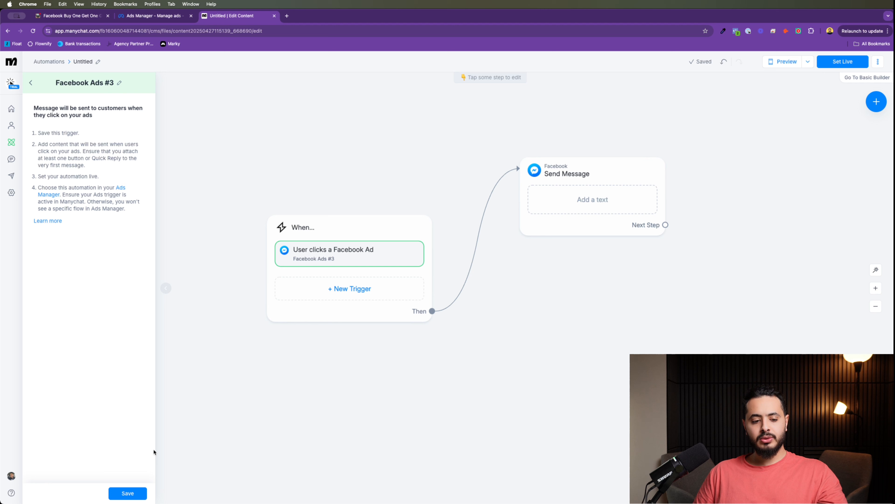
left_click(139, 491)
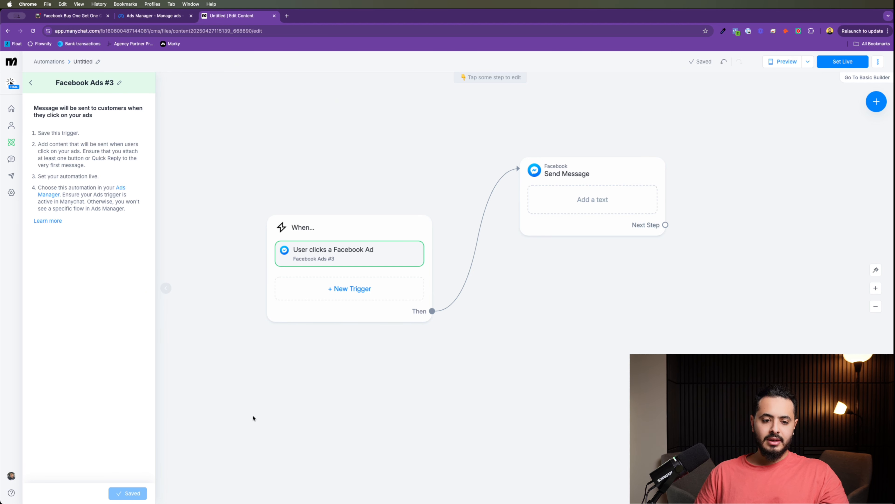
left_click(444, 344)
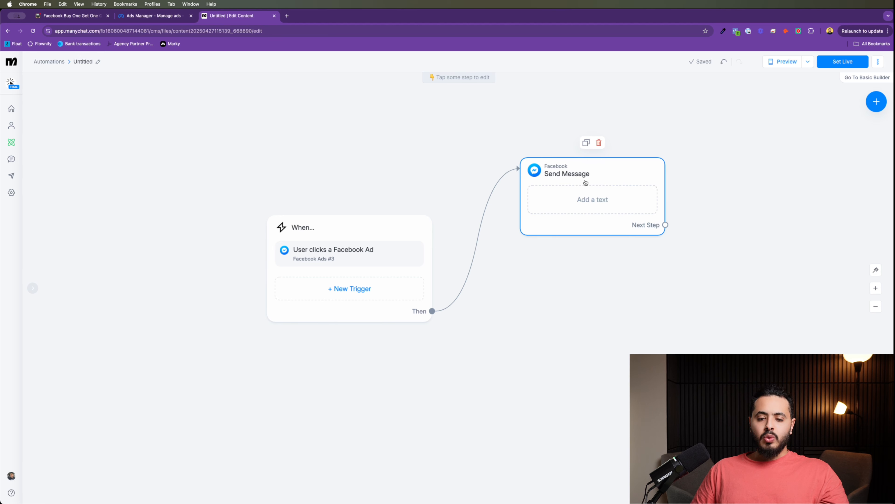
Step: Reposition the Send Message step and pull up the Manychat notes in ClickUp
left_click_drag(587, 175, 600, 151)
left_click(597, 160)
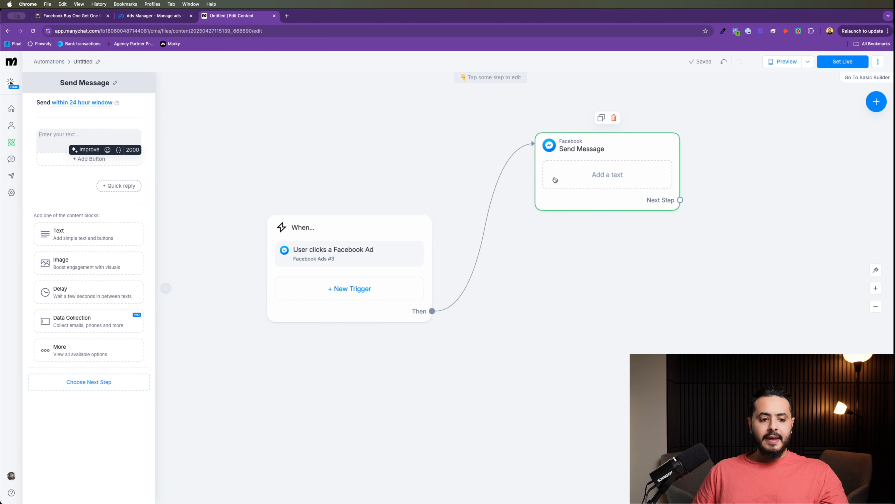
left_click(305, 135)
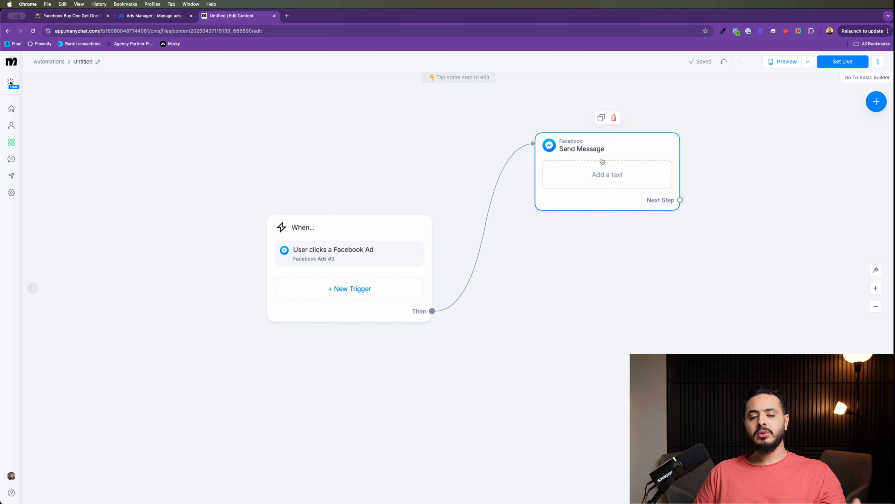
left_click_drag(602, 161, 544, 189)
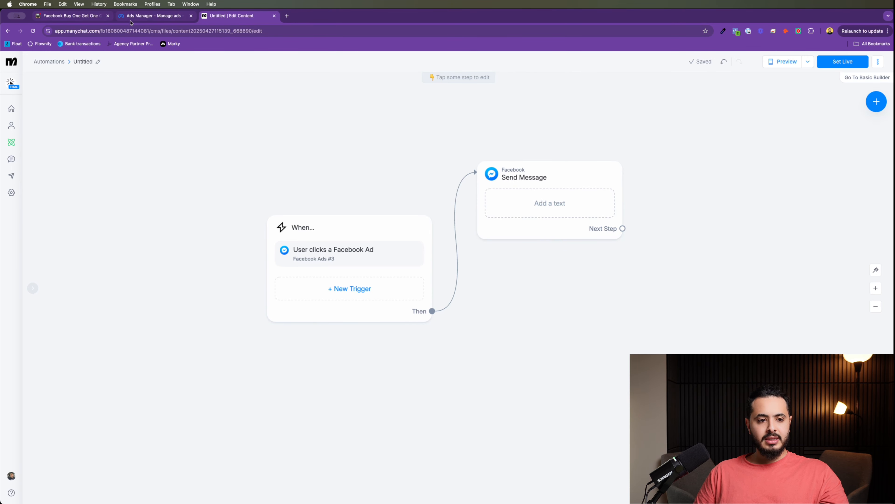
left_click(70, 16)
scroll(410, 345, "down", 4)
scroll(410, 345, "up", 6)
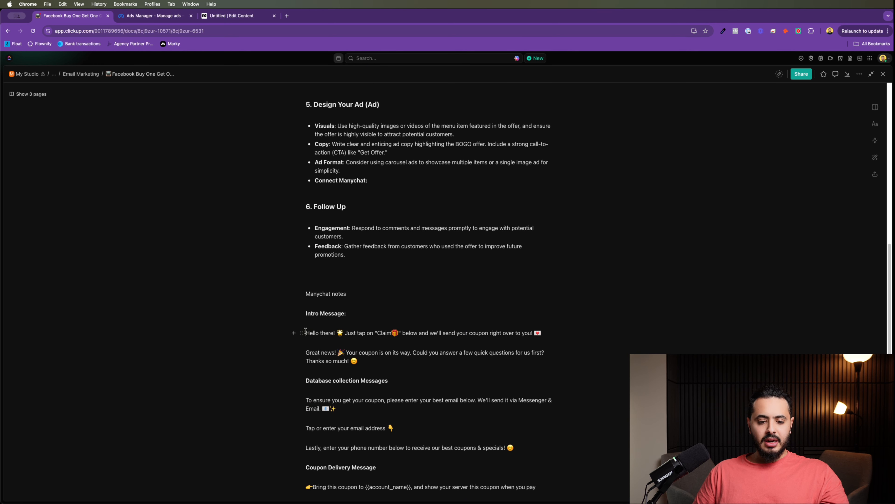
Step: Paste the intro message from the ClickUp notes into the first Send Message step
left_click_drag(305, 333, 541, 332)
key("super+c")
left_click(232, 16)
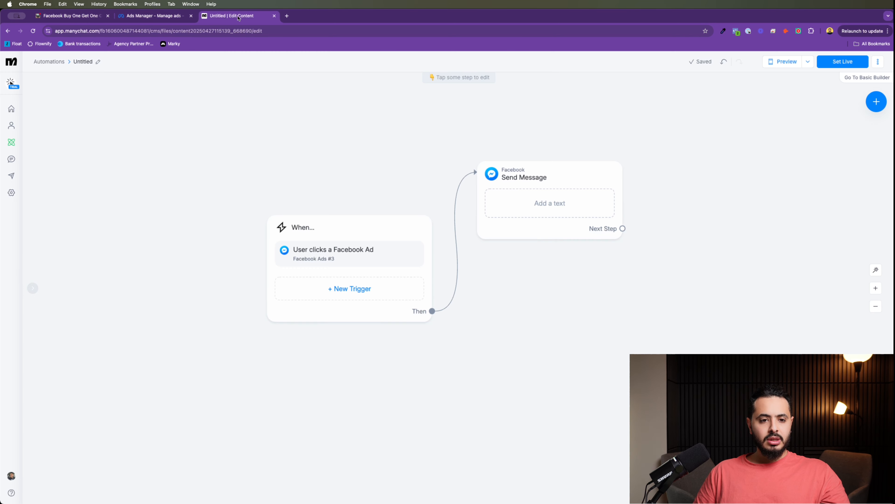
left_click(531, 207)
key("super+v")
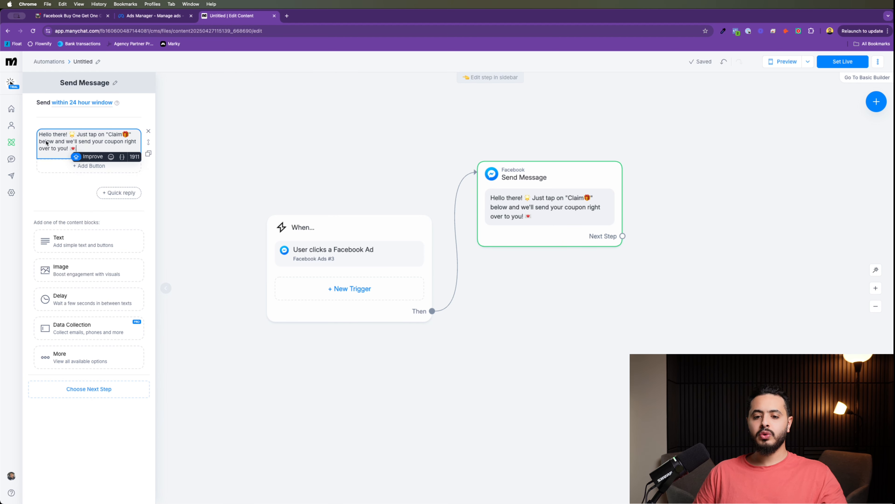
Step: Add a 'Claim' button to the message and drag a new step off it
left_click(89, 165)
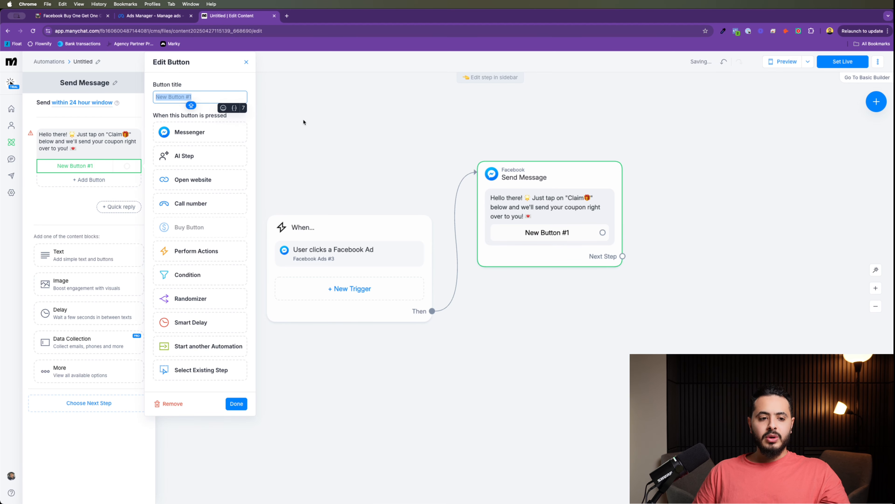
type("CLA")
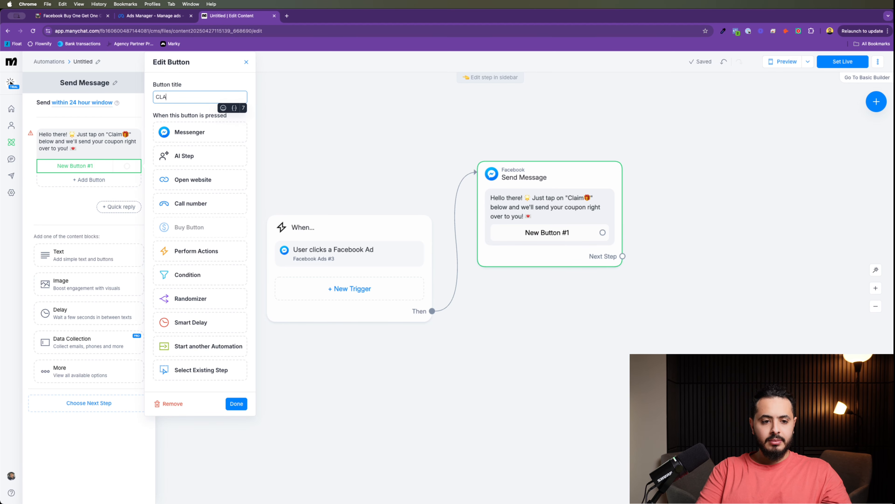
key("BackSpace")
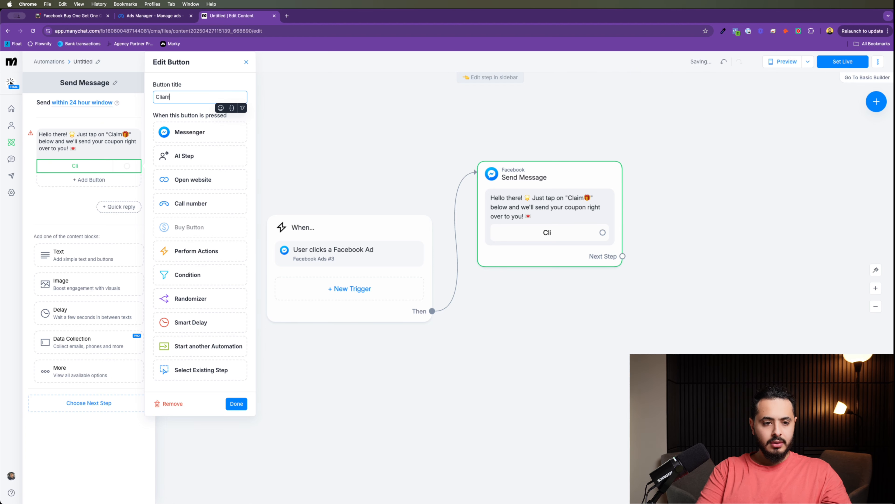
key("BackSpace")
key("BackSpace")
key("BackSpace")
type("a")
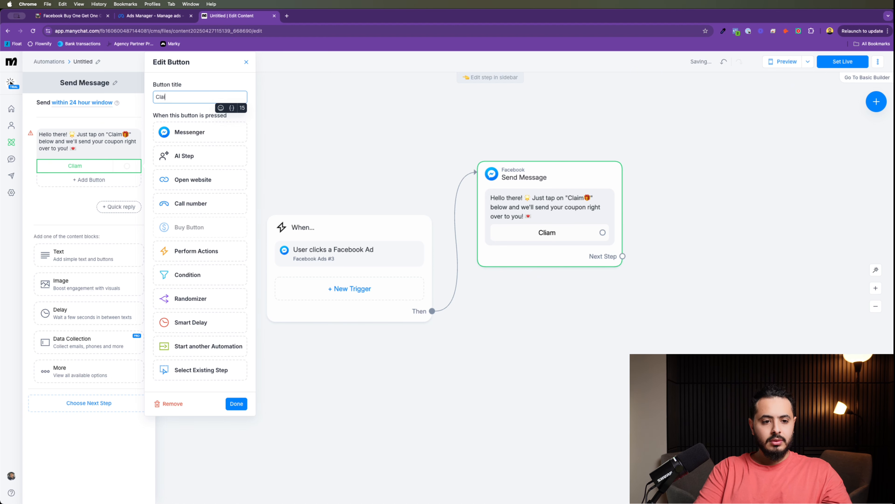
type("im")
left_click(236, 403)
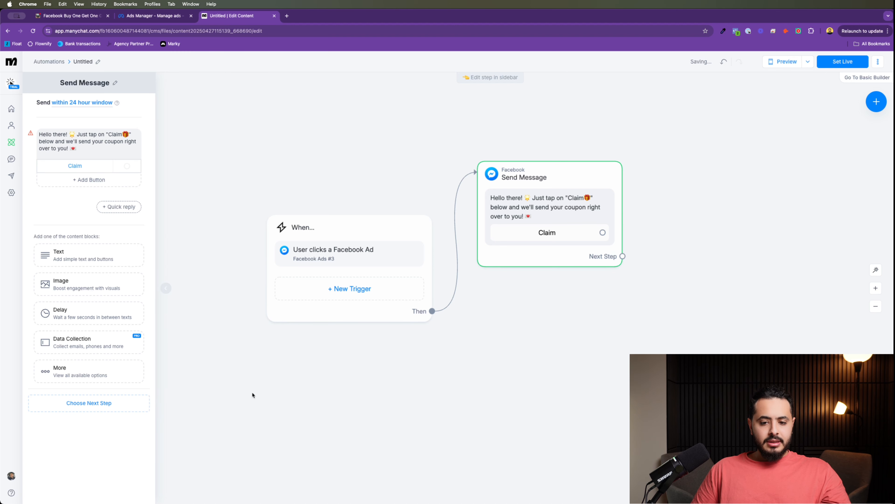
left_click(653, 324)
left_click_drag(654, 324, 508, 305)
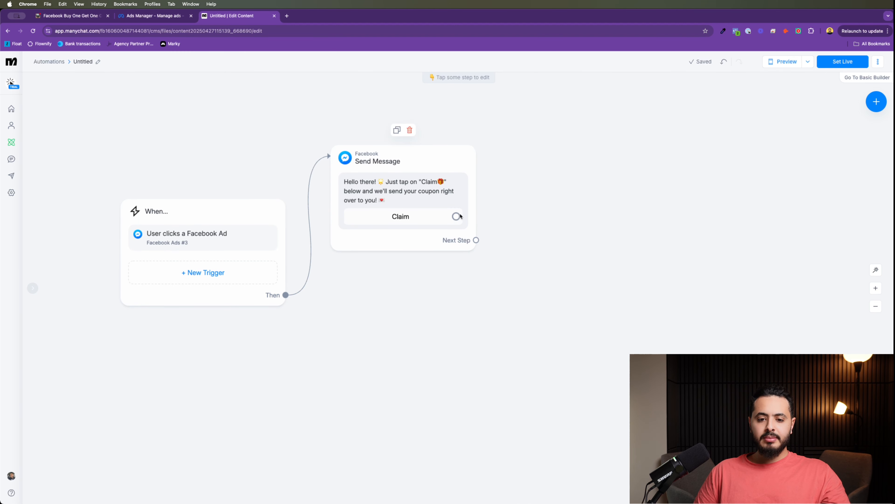
left_click_drag(456, 216, 606, 152)
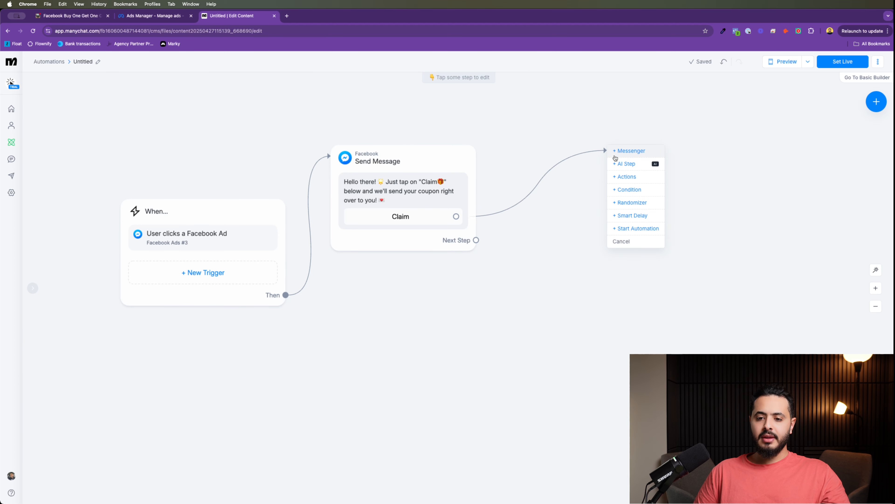
Step: Add a Messenger message after Claim containing the 'Great news!' coupon text from the notes
left_click(618, 156)
left_click(69, 16)
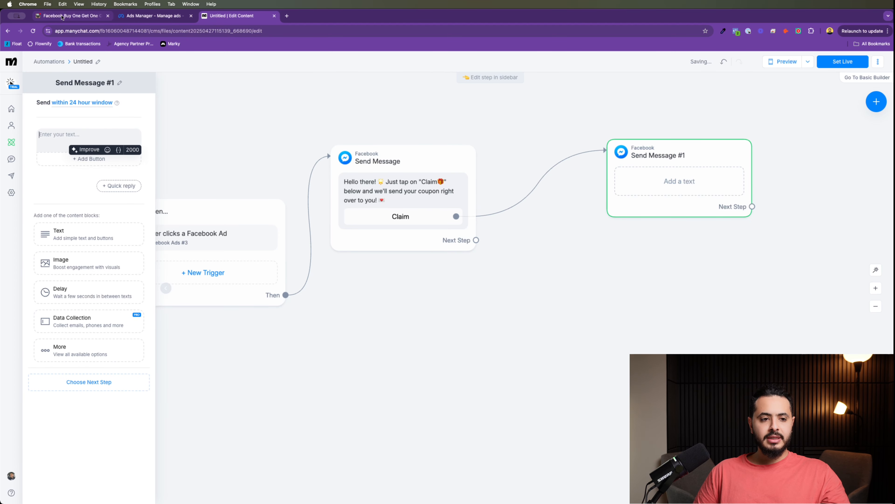
scroll(332, 319, "down", 1)
left_click_drag(305, 340, 372, 349)
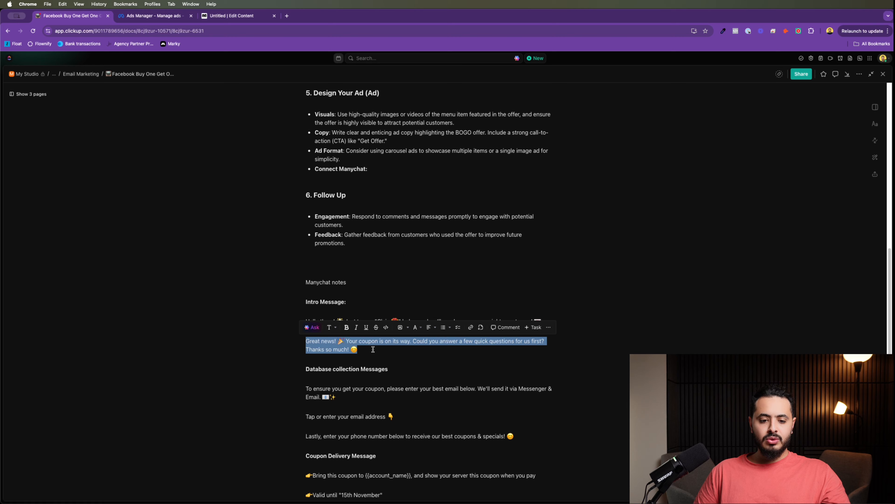
key("super+c")
left_click(236, 16)
left_click(80, 133)
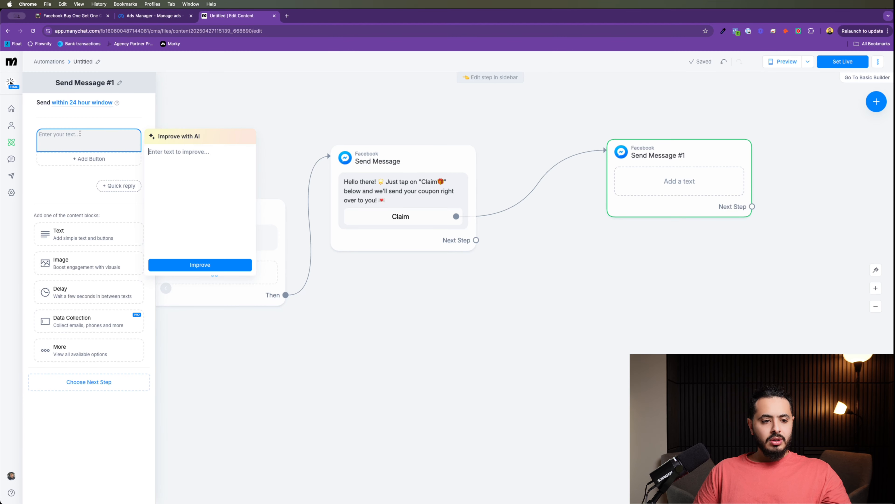
key("super+v")
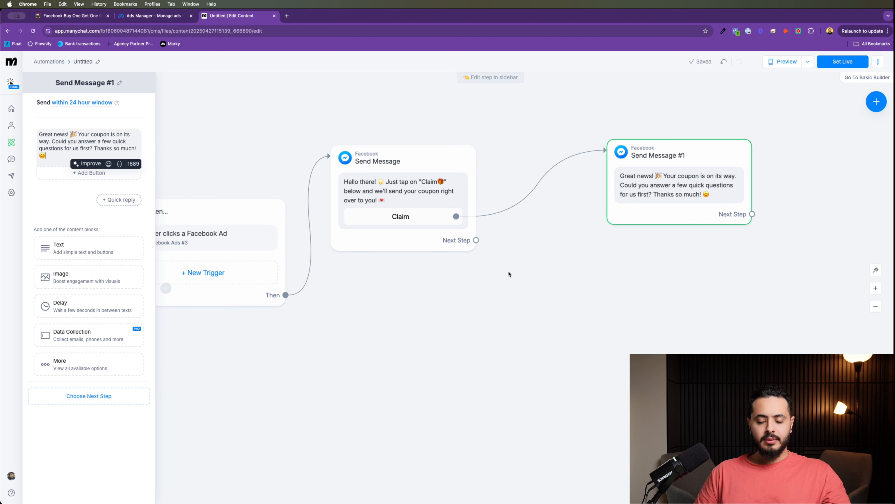
Step: Tidy the canvas layout and select the email request paragraph in the ClickUp notes
left_click_drag(592, 285, 460, 278)
left_click_drag(716, 236, 569, 223)
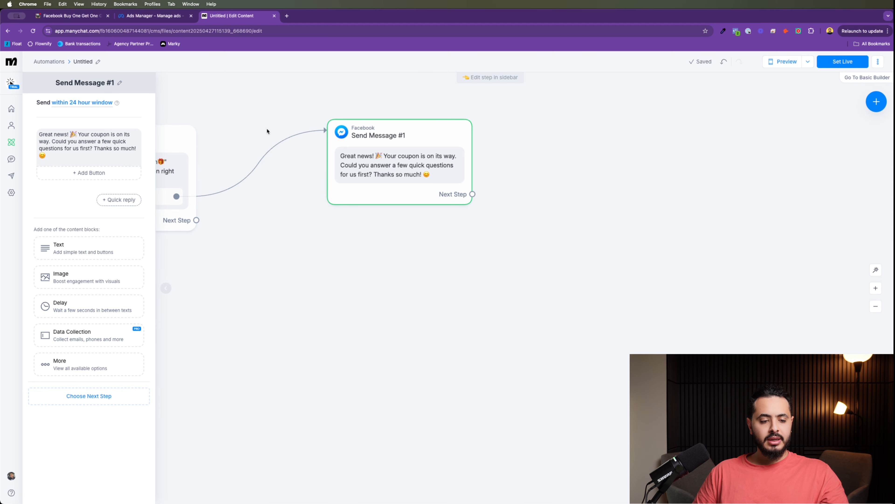
left_click_drag(420, 155, 359, 166)
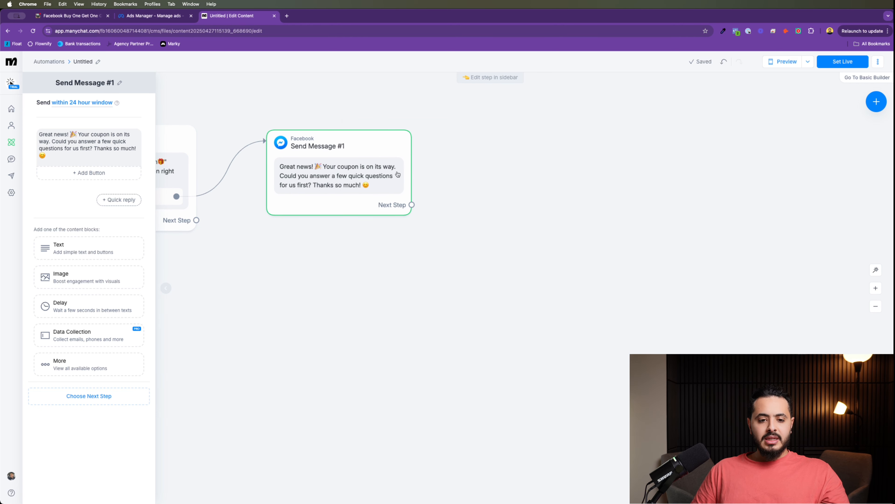
left_click_drag(500, 249, 478, 241)
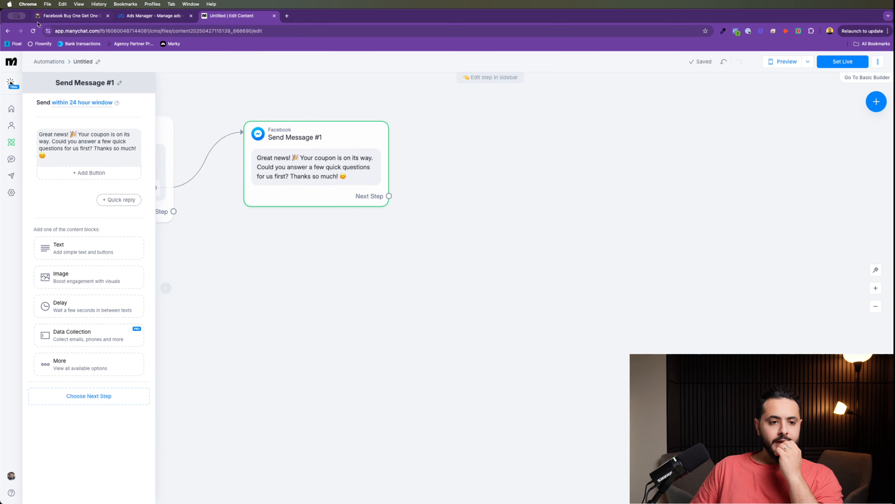
left_click(46, 16)
left_click(464, 376)
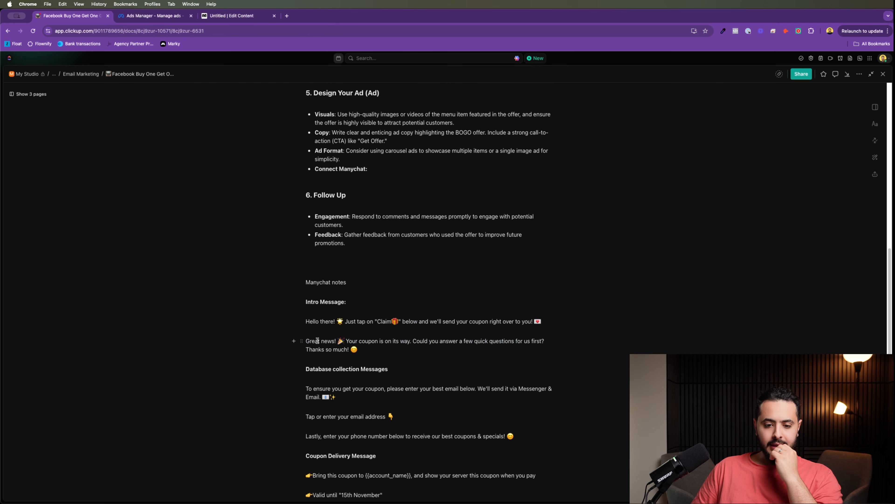
triple_click(339, 393)
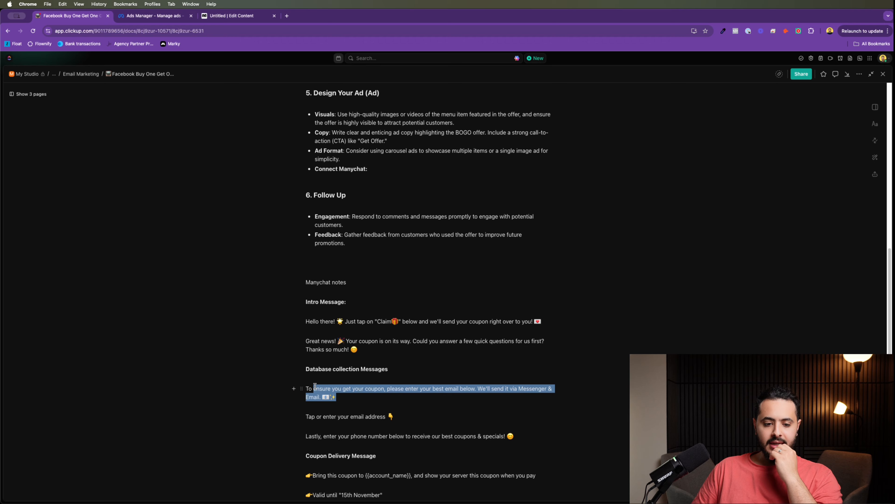
left_click(231, 15)
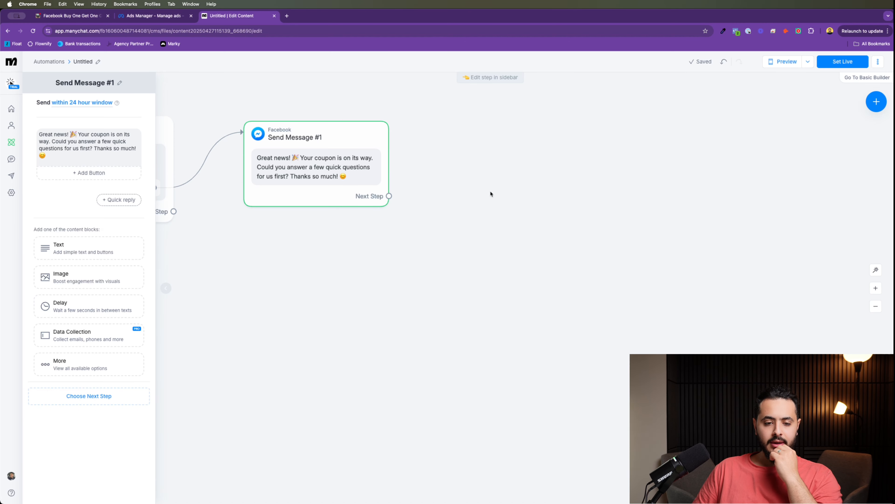
left_click_drag(491, 184, 458, 180)
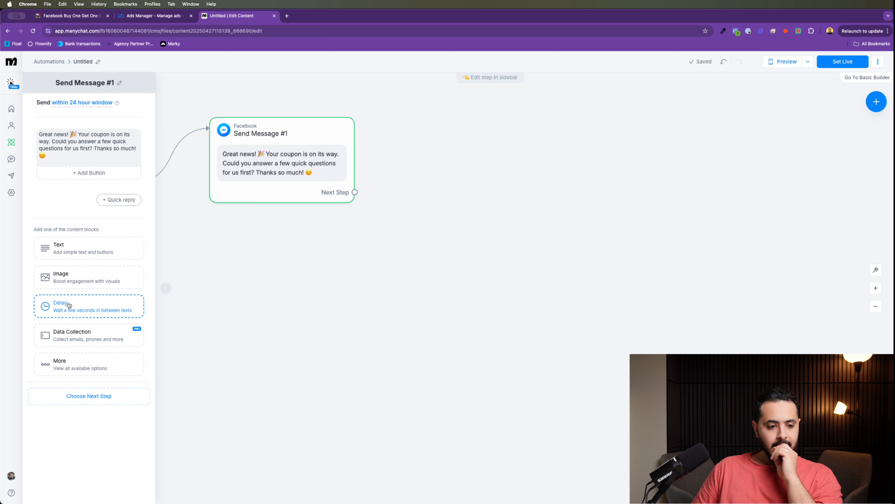
left_click_drag(400, 205, 463, 205)
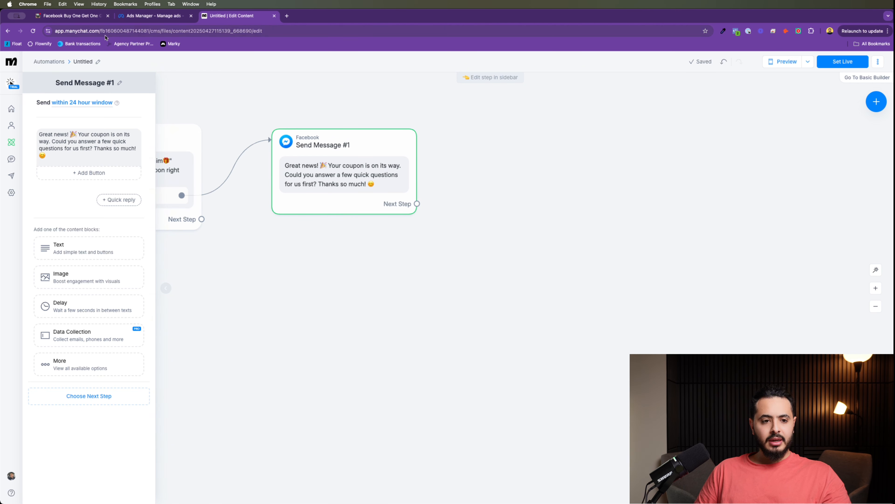
Step: Add New Button #1 below the coupon text in Send Message #1 and open its settings
left_click(89, 172)
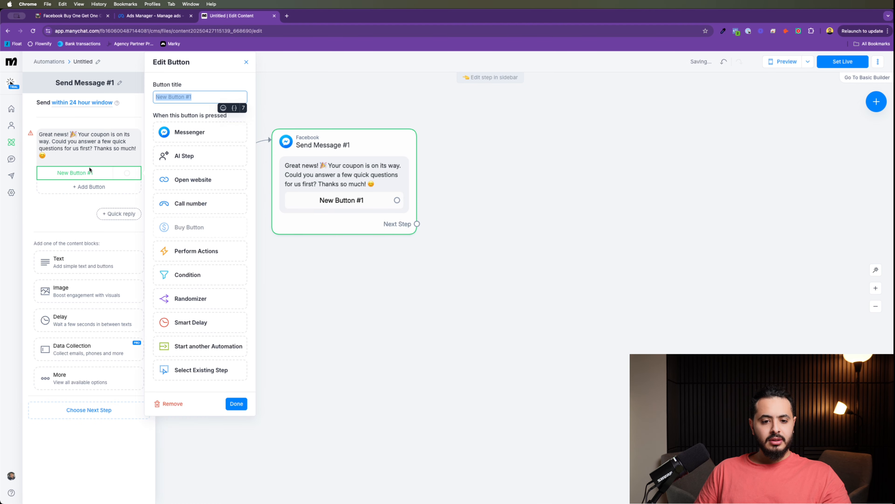
left_click(246, 62)
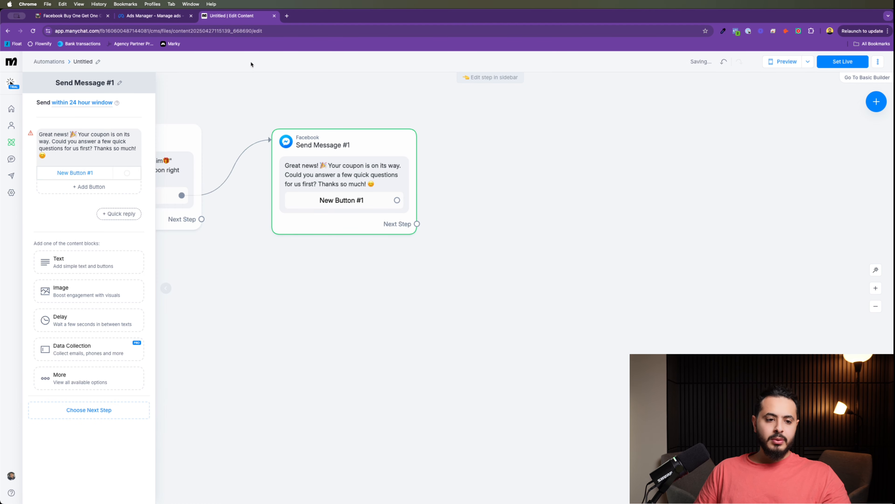
right_click(53, 172)
left_click(49, 173)
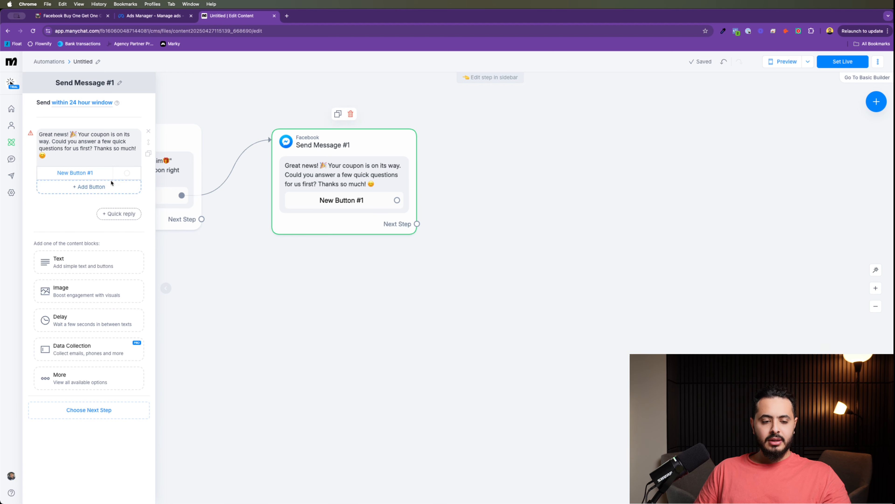
left_click(237, 203)
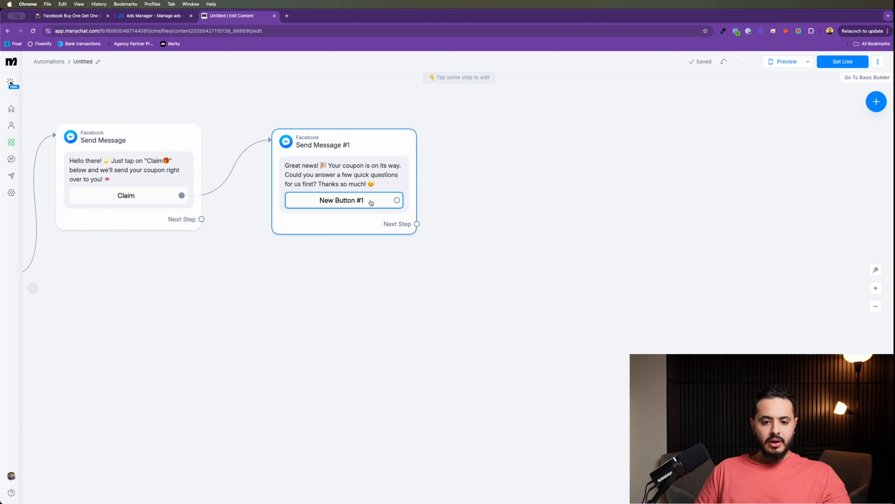
left_click(364, 201)
left_click(131, 172)
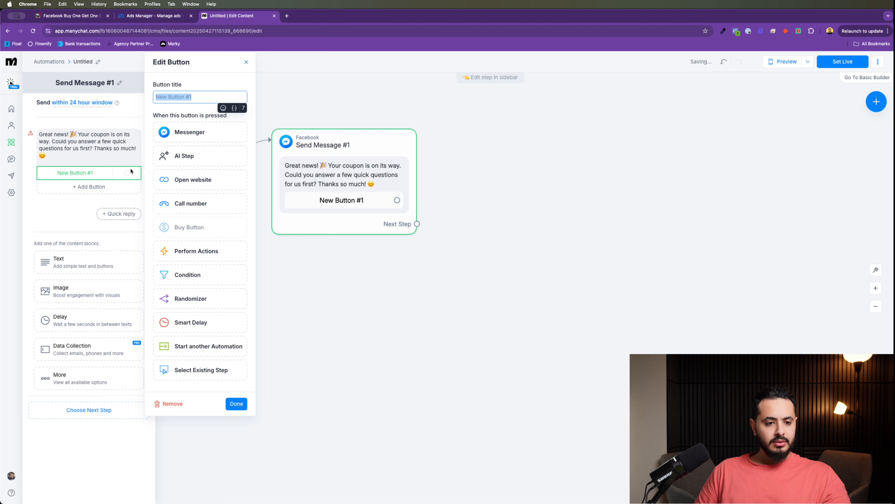
Step: Delete New Button #1, link a new Messenger step Send Message #2, and expand More blocks
left_click(166, 403)
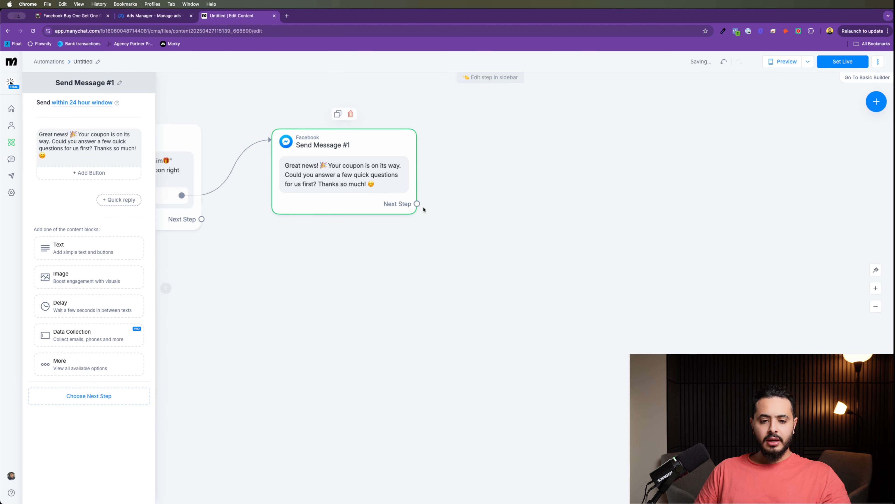
left_click_drag(418, 204, 497, 150)
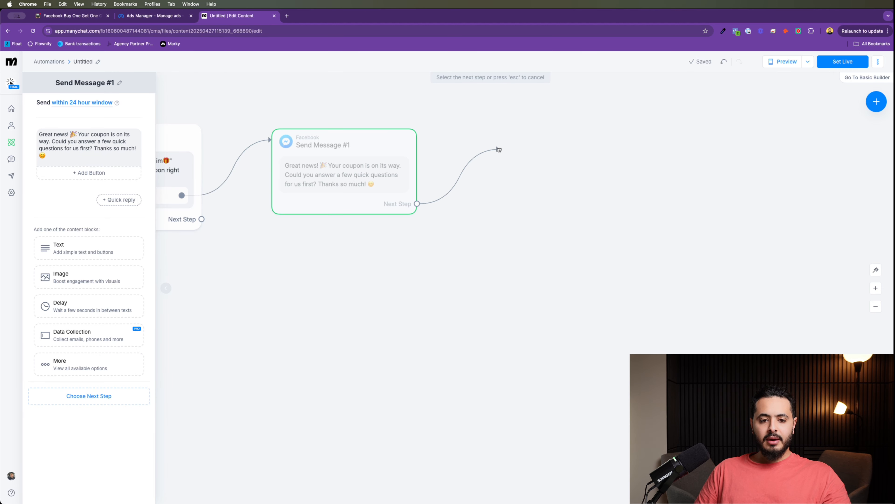
left_click(460, 275)
left_click(324, 211)
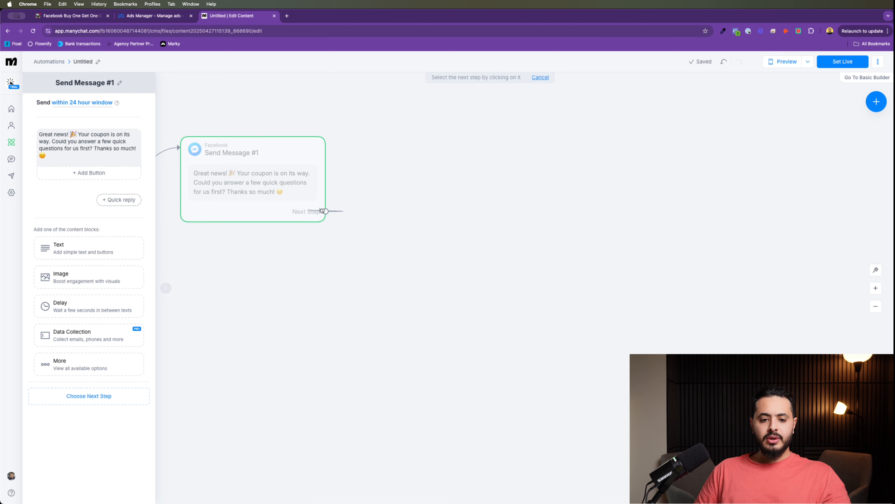
left_click(440, 150)
left_click(451, 154)
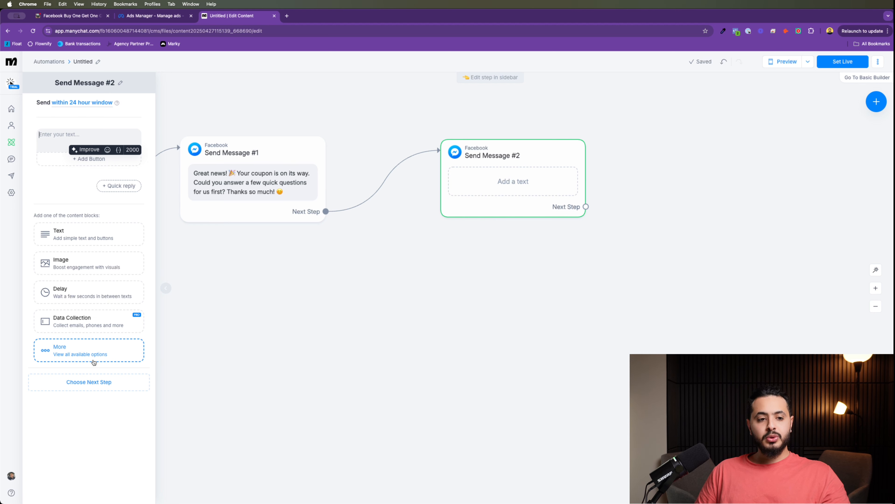
left_click(94, 361)
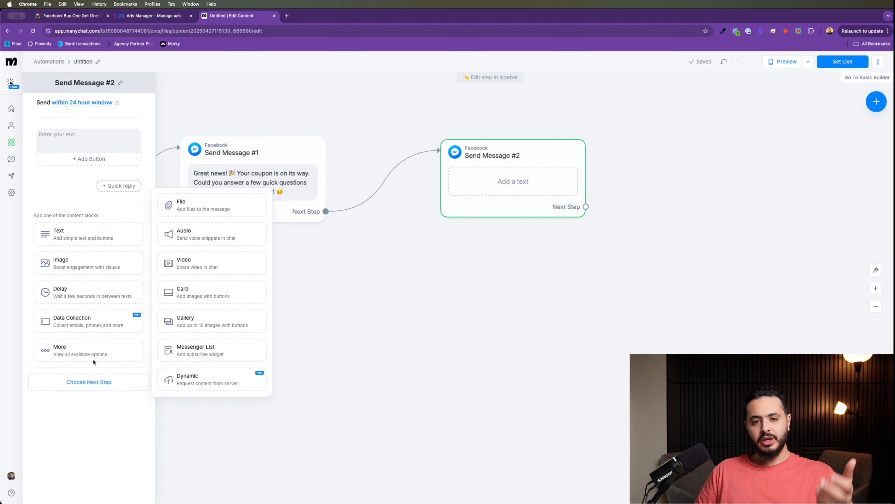
Step: Add a Messenger List subscribe block set to the Promo & Updates list
left_click(224, 347)
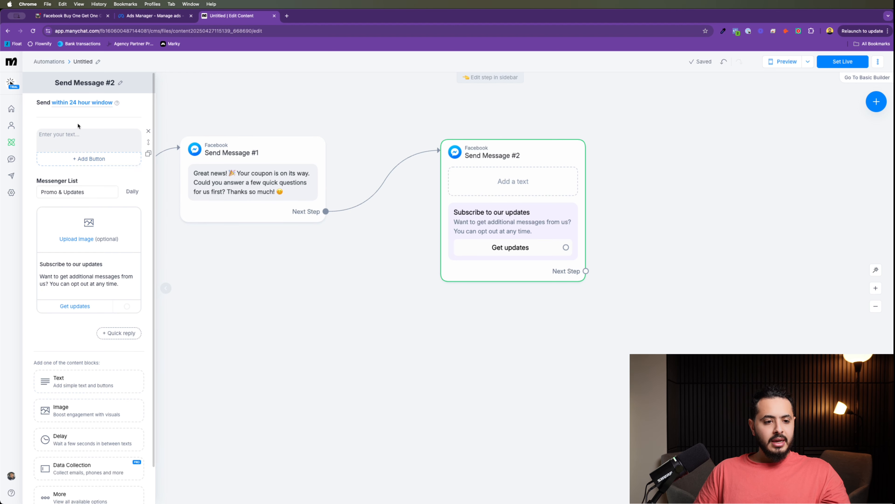
left_click(90, 191)
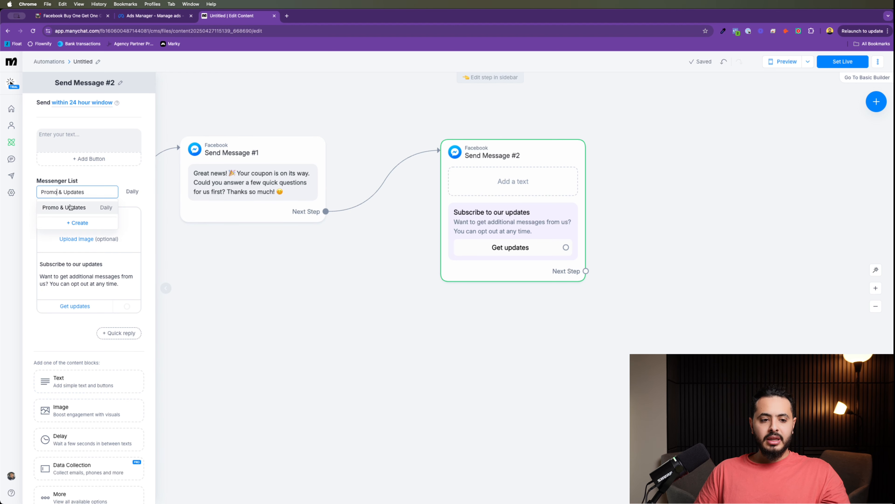
left_click(71, 207)
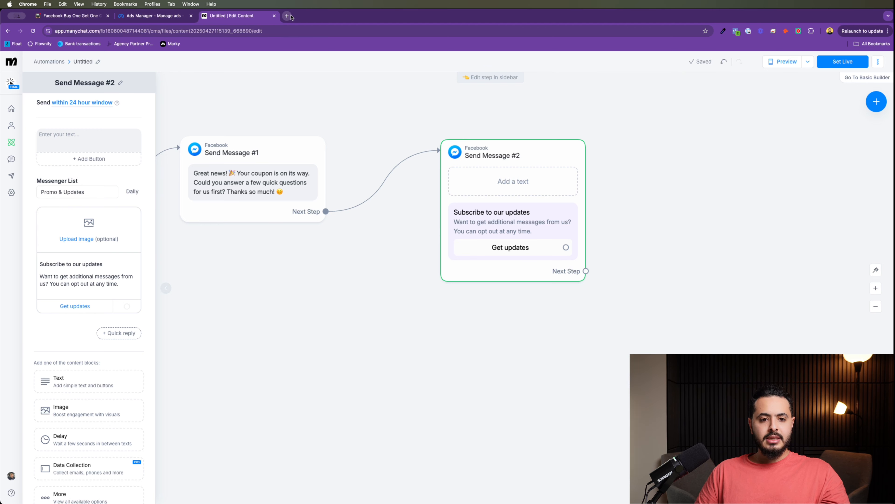
Step: Load facebook.com in a new browser tab
left_click(286, 16)
type("facebook.com")
key("Return")
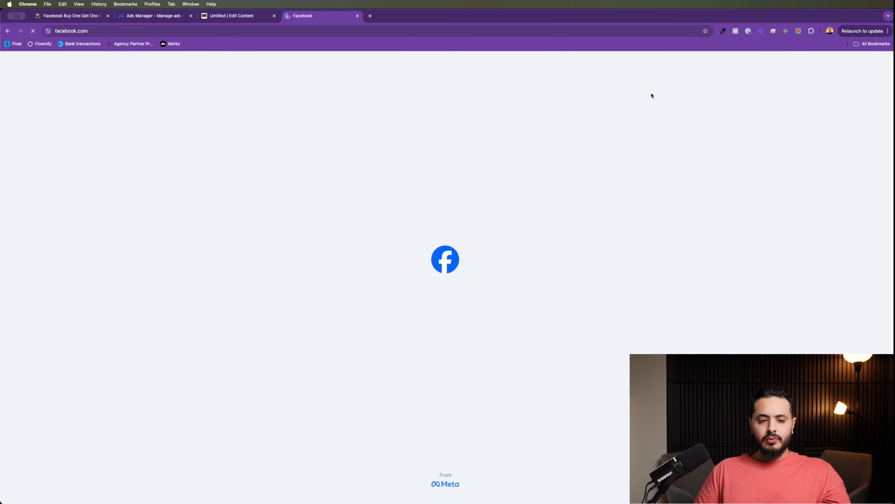
Step: Go to Facebook's Settings through the account menu's Settings & privacy
left_click(226, 16)
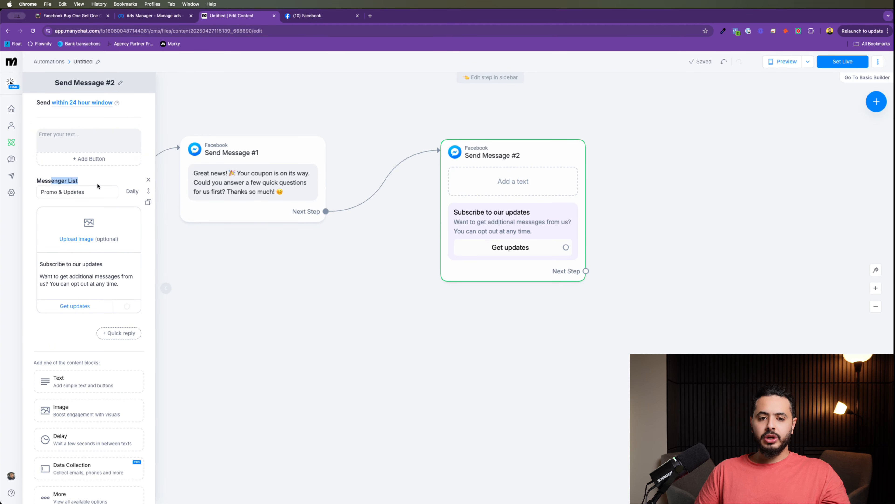
left_click(333, 15)
left_click(877, 60)
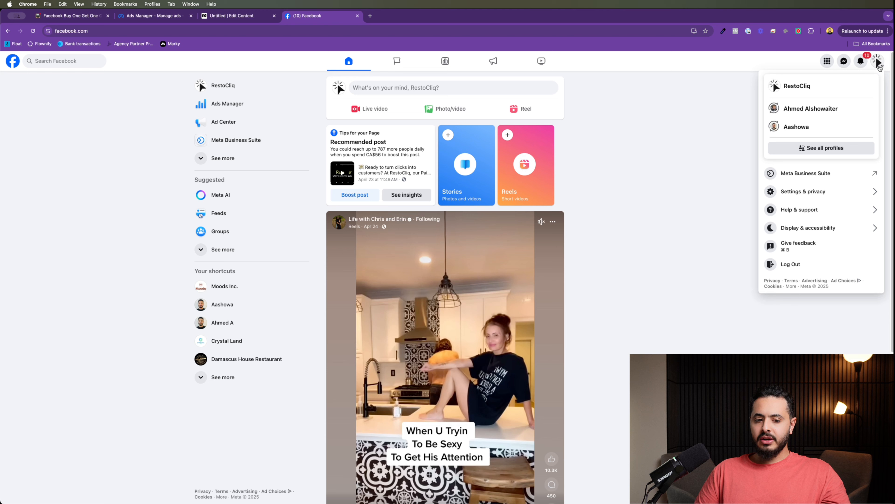
left_click(878, 61)
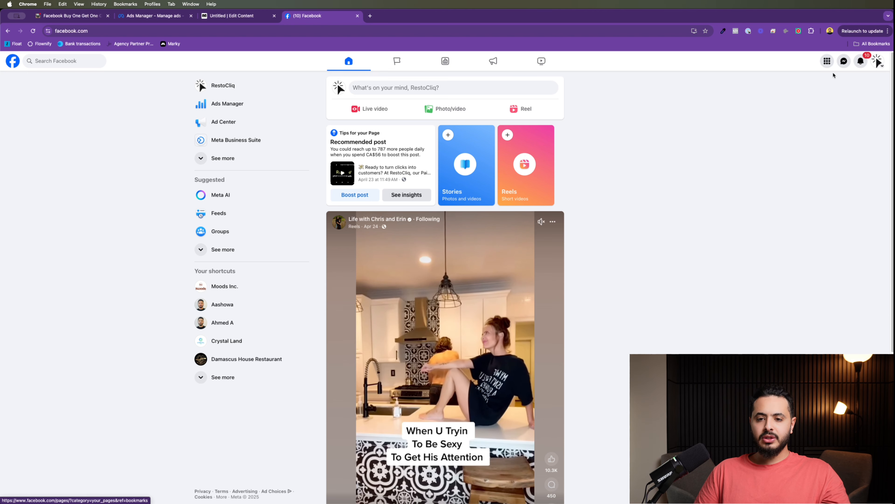
left_click(878, 61)
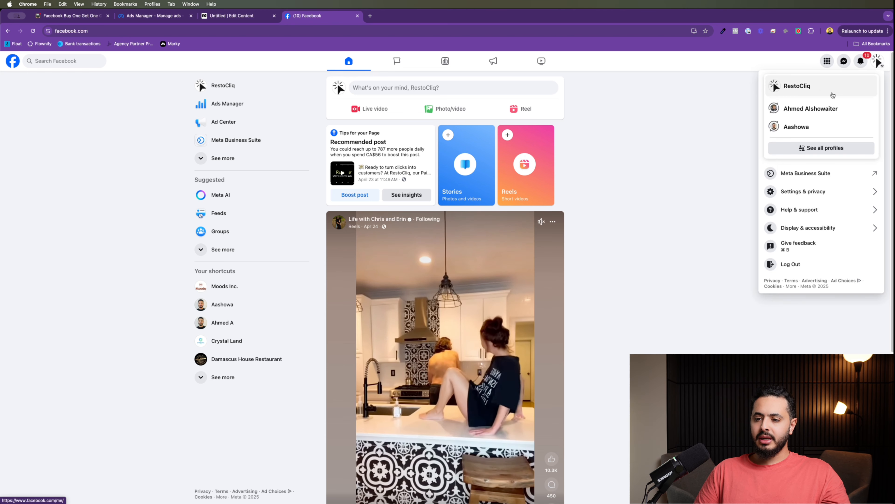
left_click(794, 188)
left_click(791, 101)
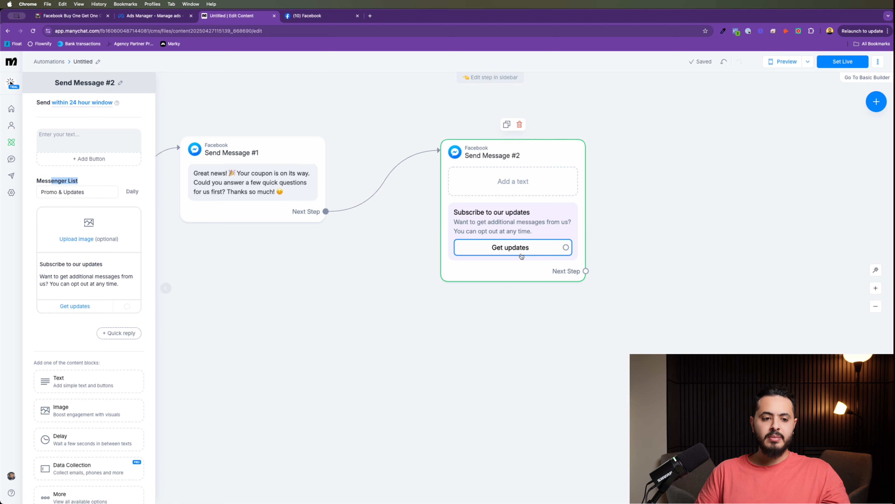
Step: Search the settings for 'advanced' and open Advanced Messaging
left_click(317, 16)
scroll(92, 267, "down", 1)
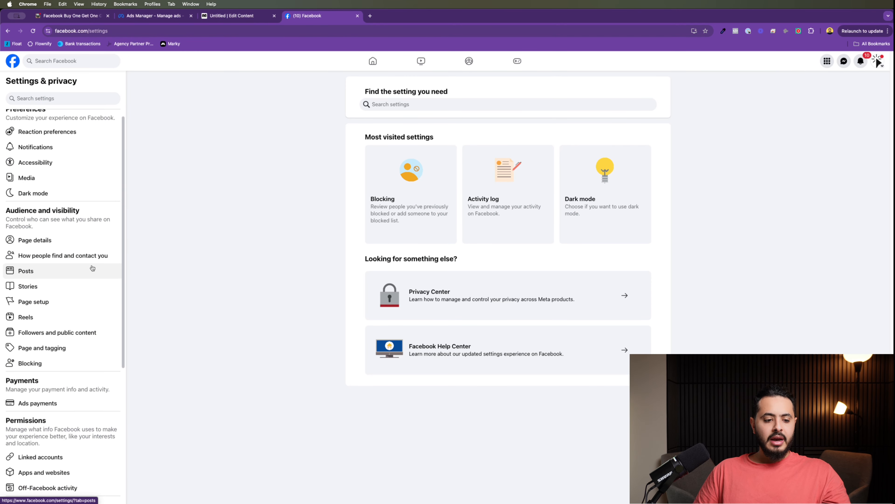
left_click(64, 102)
type("ad")
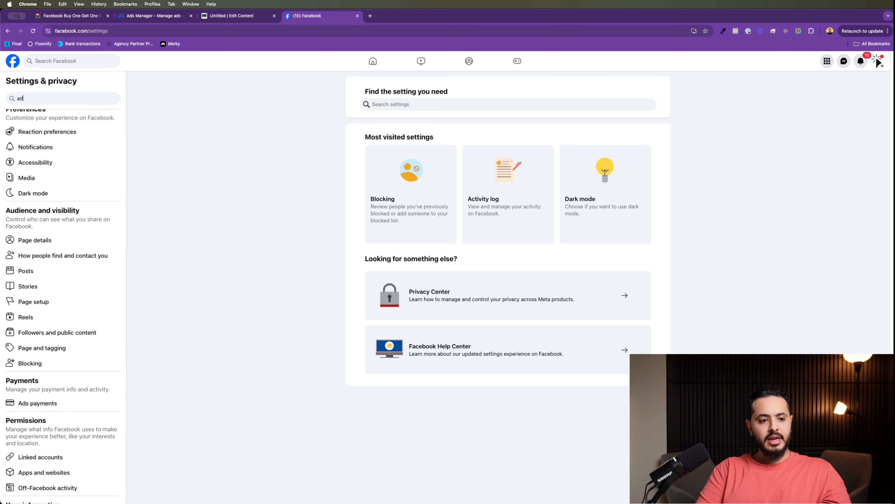
type("vam")
key("BackSpace")
type("n")
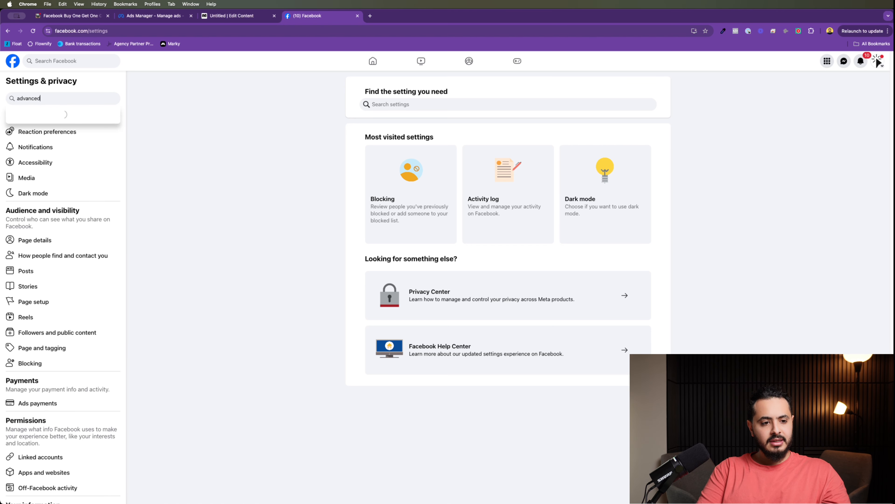
type("ced")
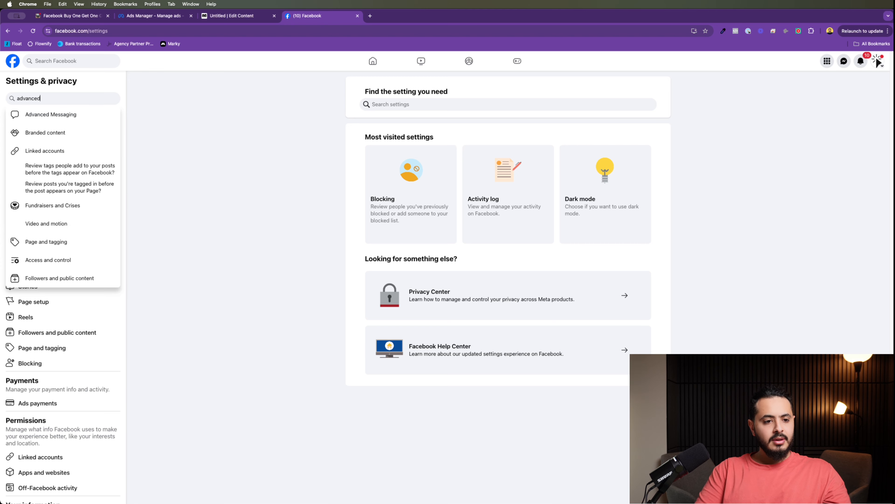
left_click(32, 113)
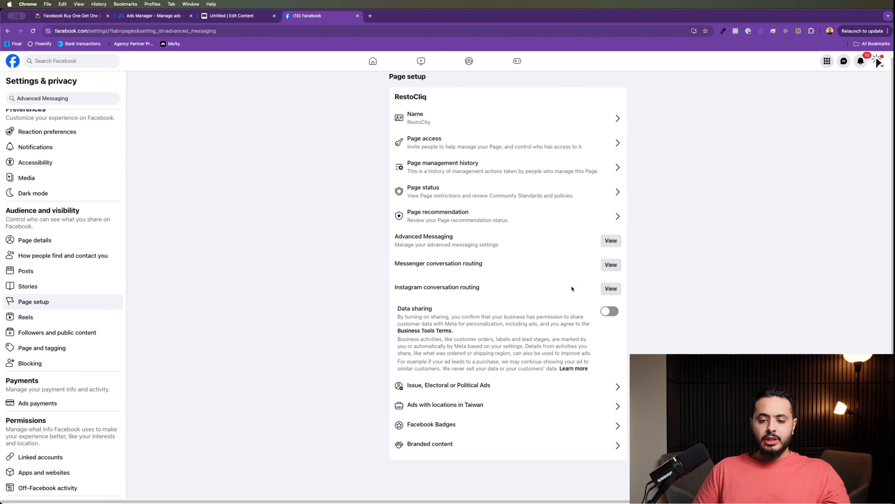
Step: Review the Advanced Messaging settings, cancel the Gender request, and return to ManyChat
left_click_drag(415, 236, 604, 240)
left_click(611, 242)
scroll(513, 271, "down", 3)
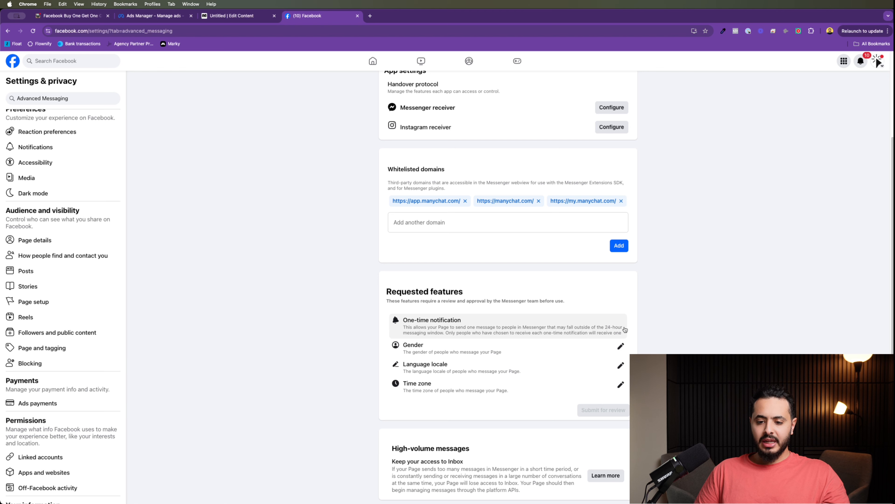
left_click(617, 346)
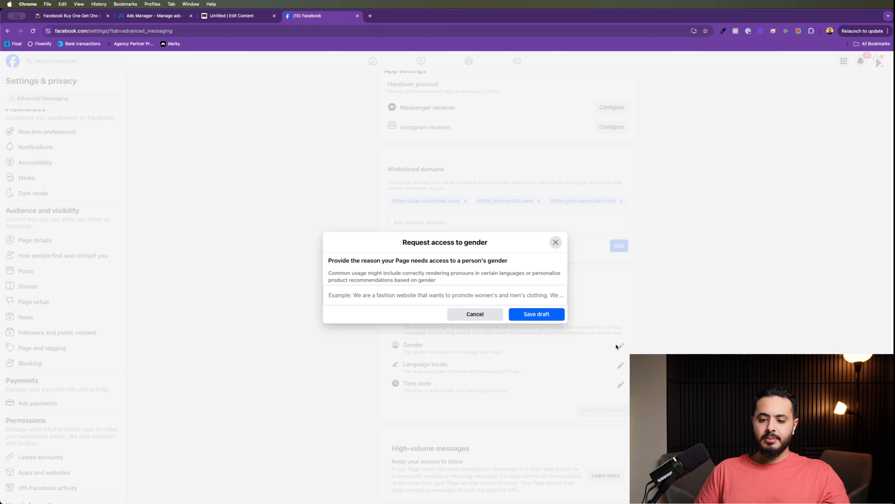
left_click(555, 242)
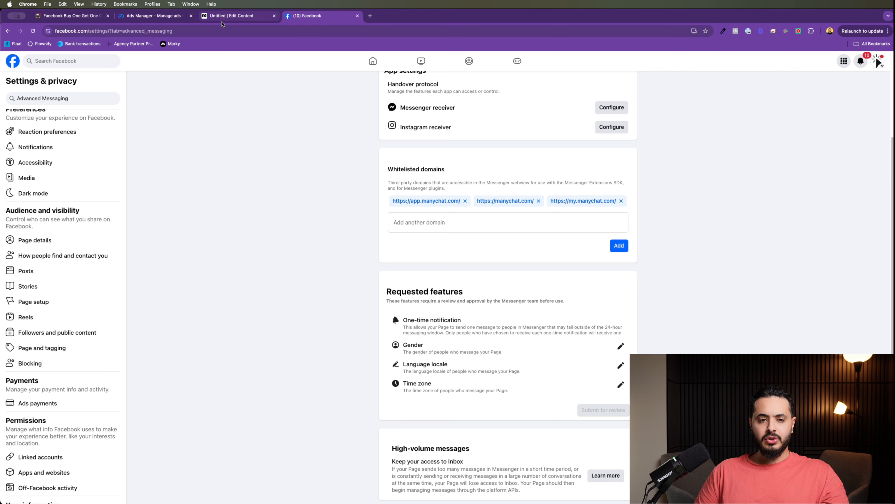
left_click(231, 16)
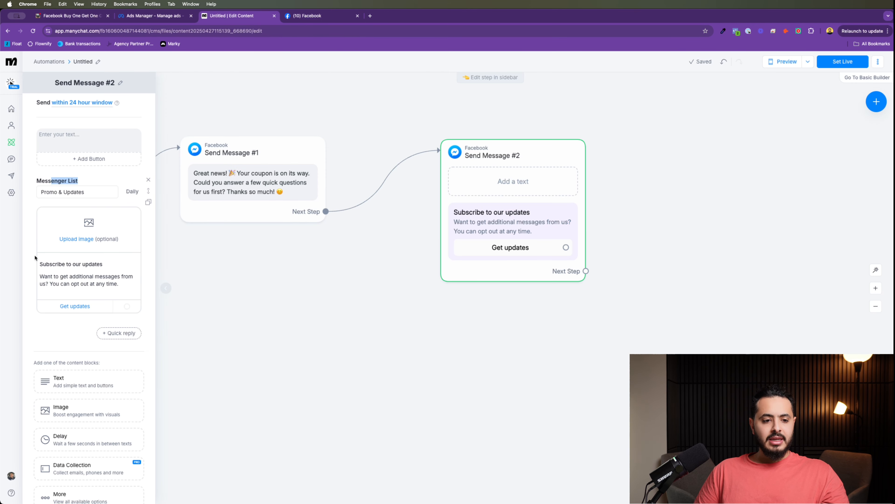
left_click(38, 192)
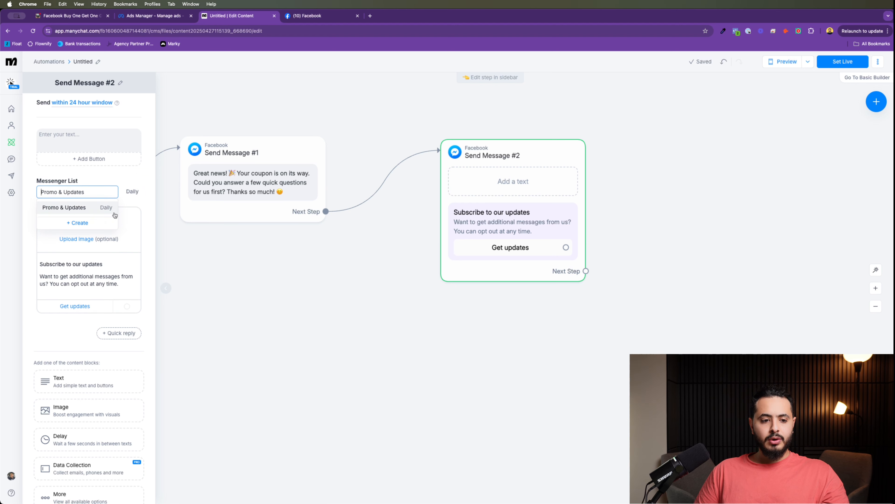
left_click(79, 223)
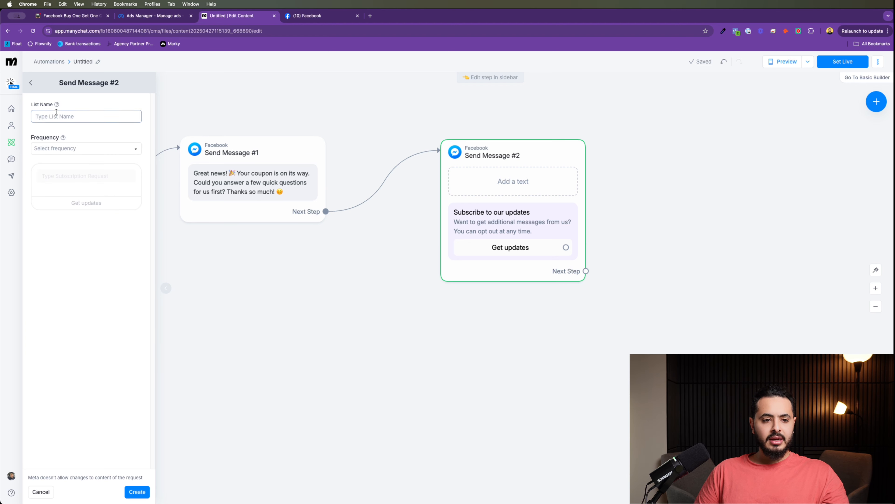
left_click(81, 149)
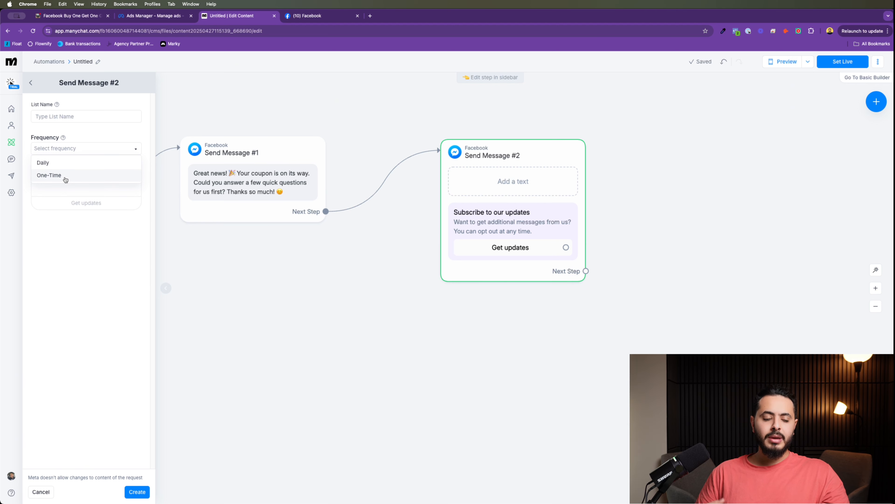
left_click(72, 162)
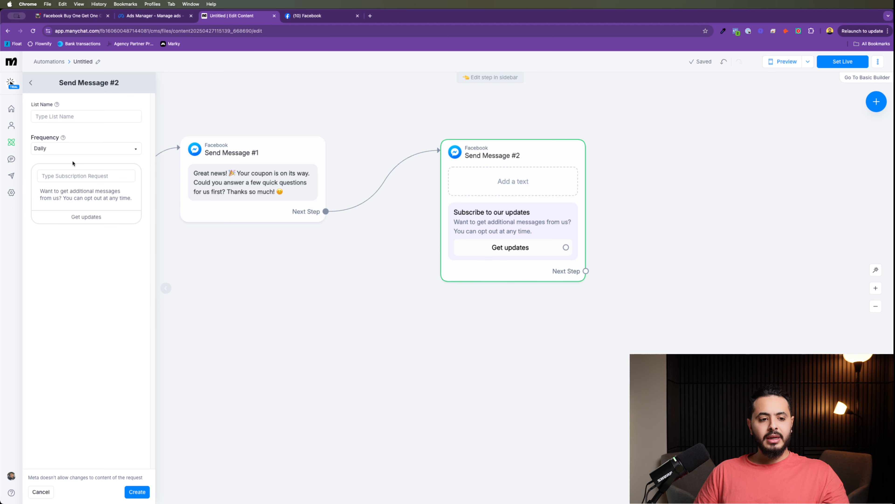
left_click(31, 83)
left_click(72, 193)
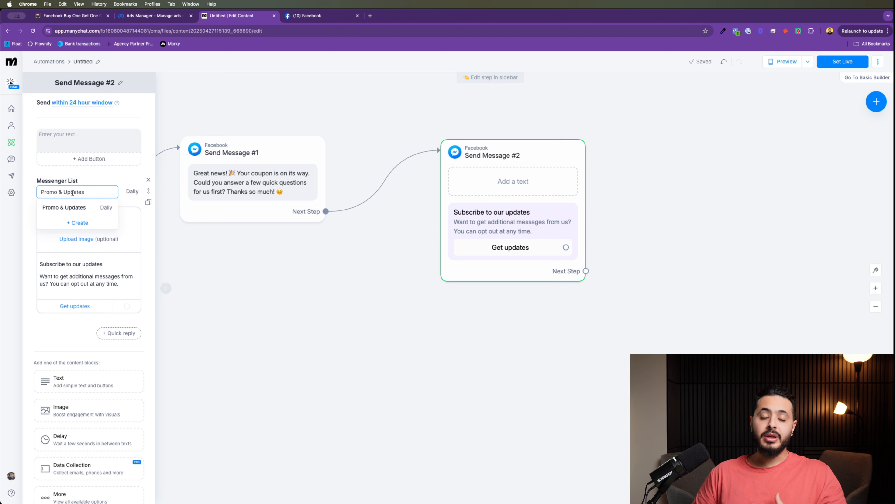
left_click(81, 138)
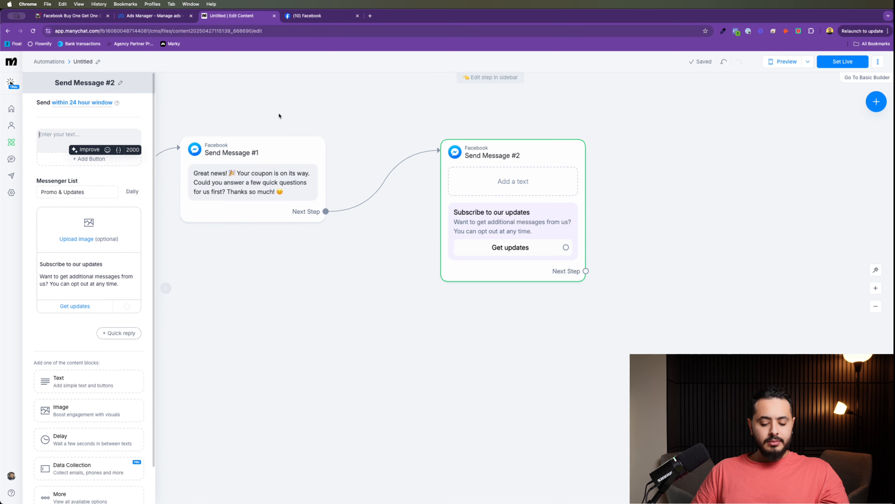
Step: Cancel the accidental delete-message dialog on Send Message #2
type("We")
key("BackSpace")
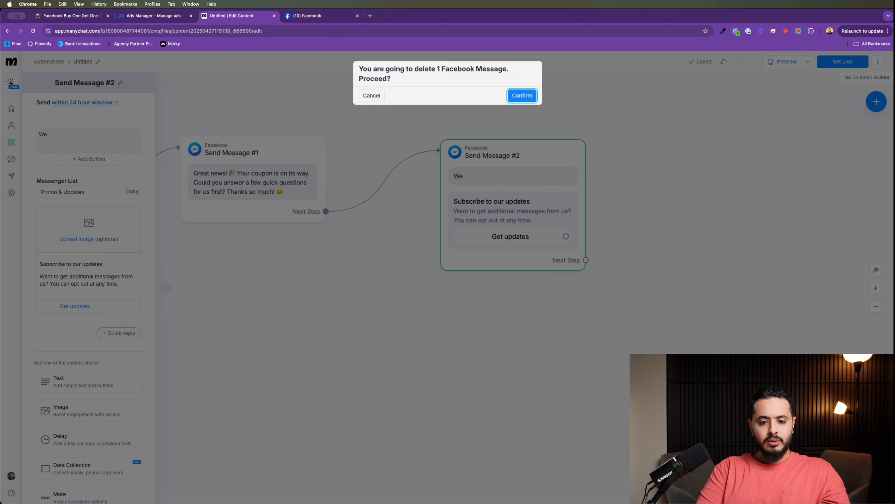
left_click(371, 96)
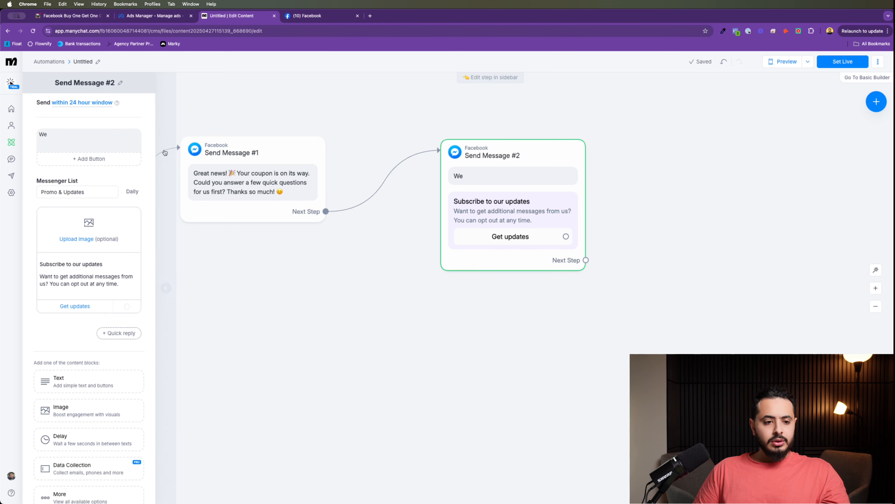
left_click(92, 131)
Step: Replace the message text with 'Can we remind you before the coupon expires! We promise we would bug you!'
key("super+a")
type("Can we ")
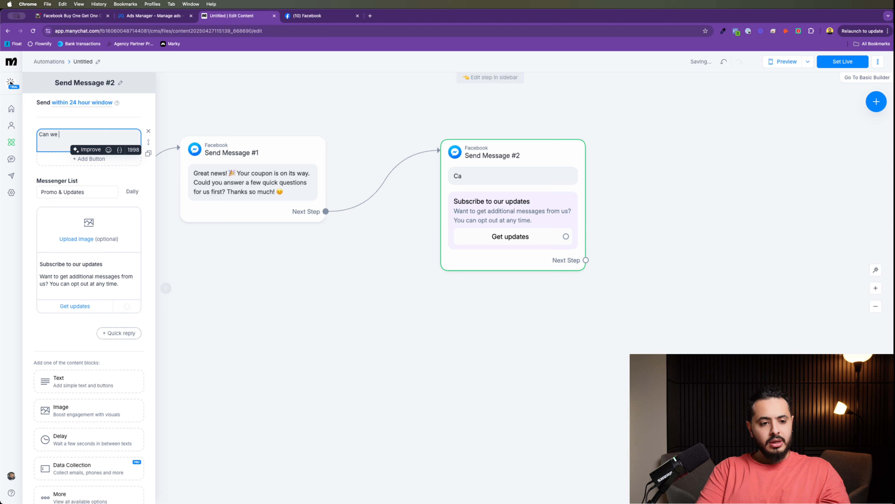
type("remind you ")
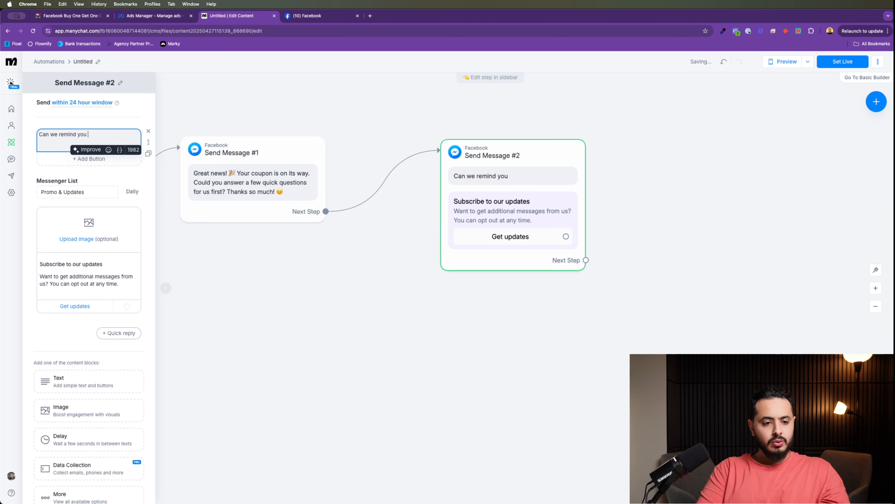
type("before the c")
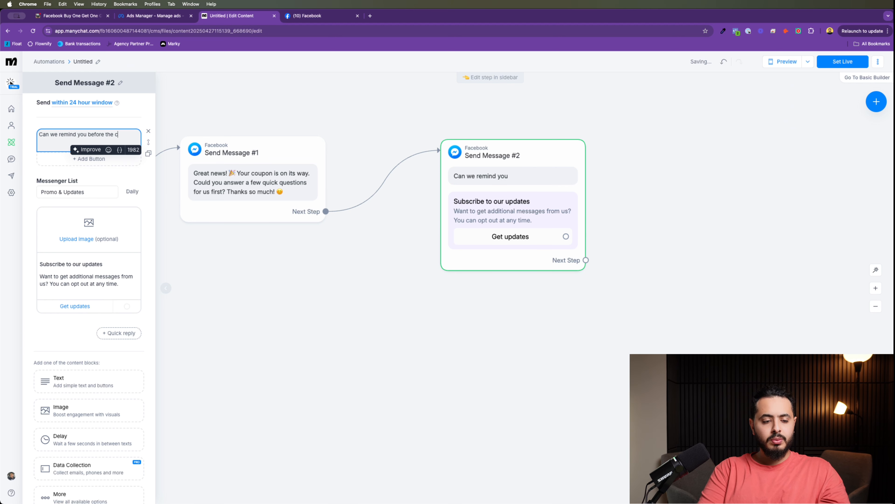
type("oupon expire")
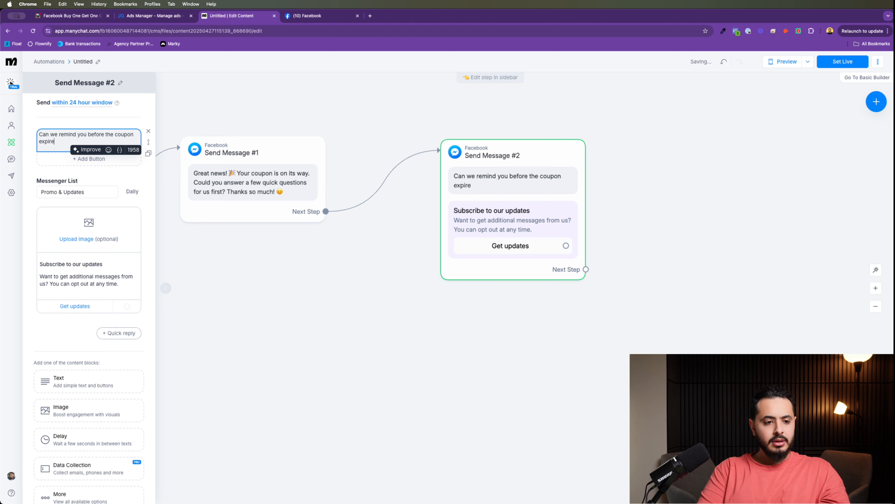
type("s! ")
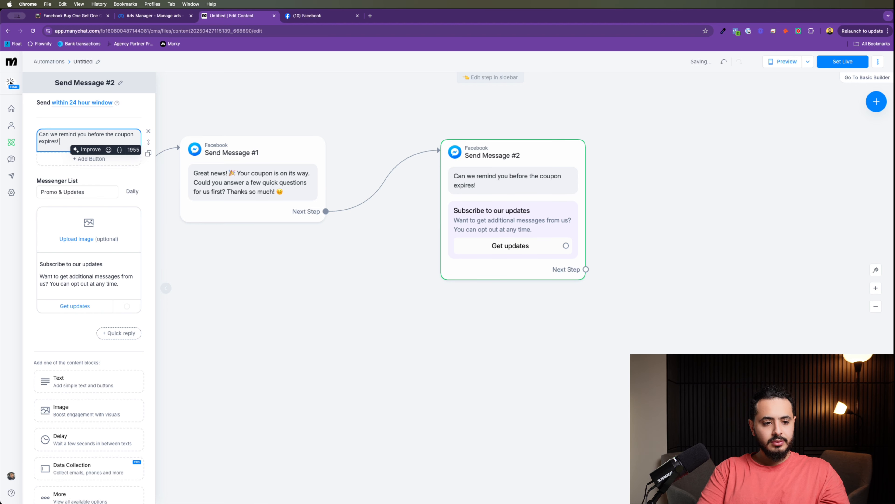
type("We prom")
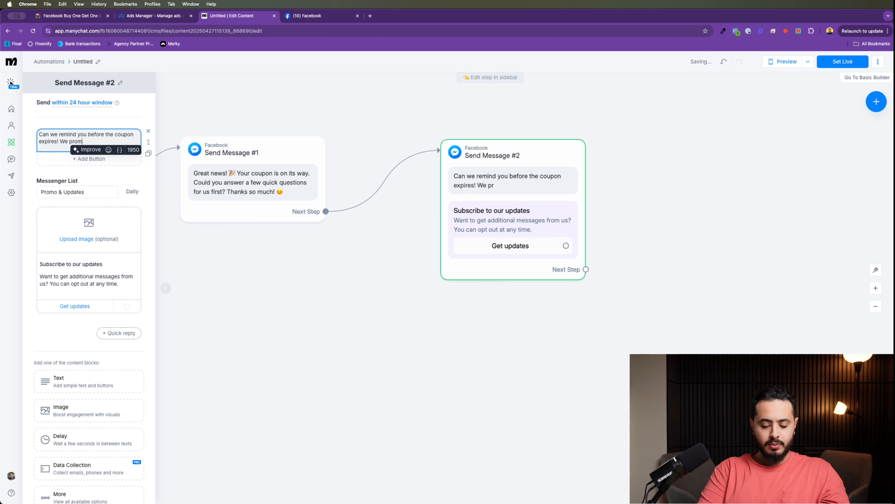
type("ise we w")
key("BackSpace")
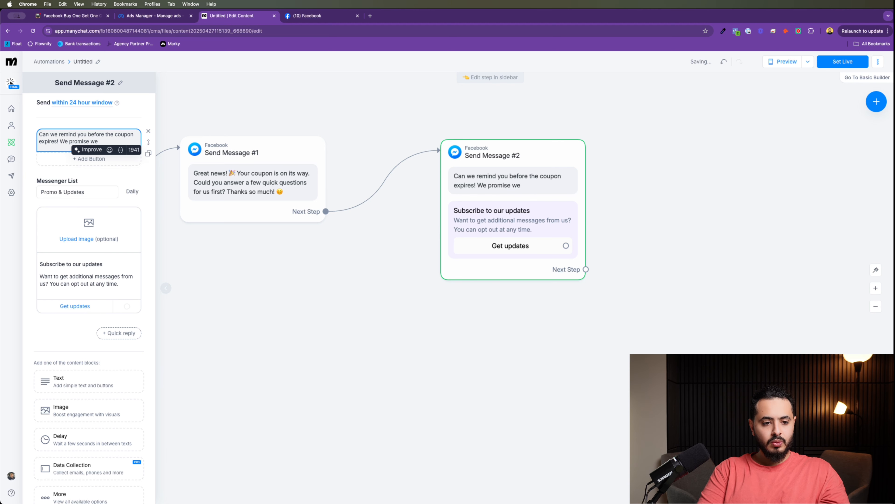
type("would ")
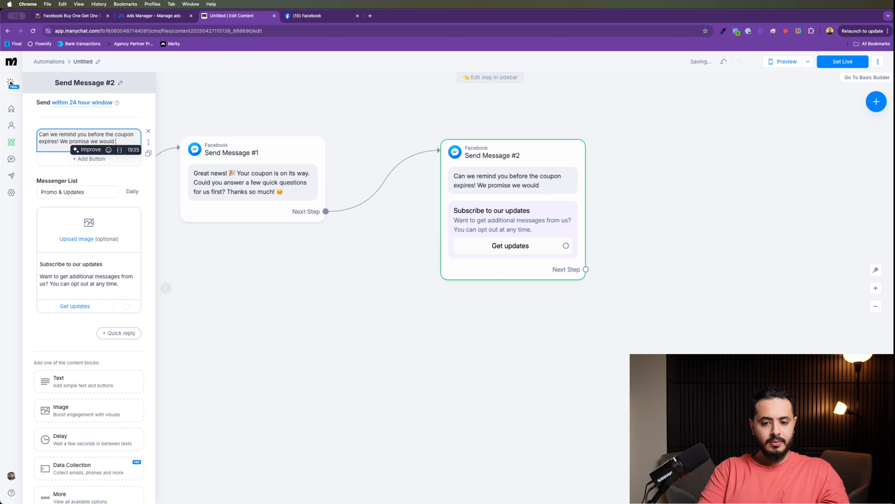
type("bug you!")
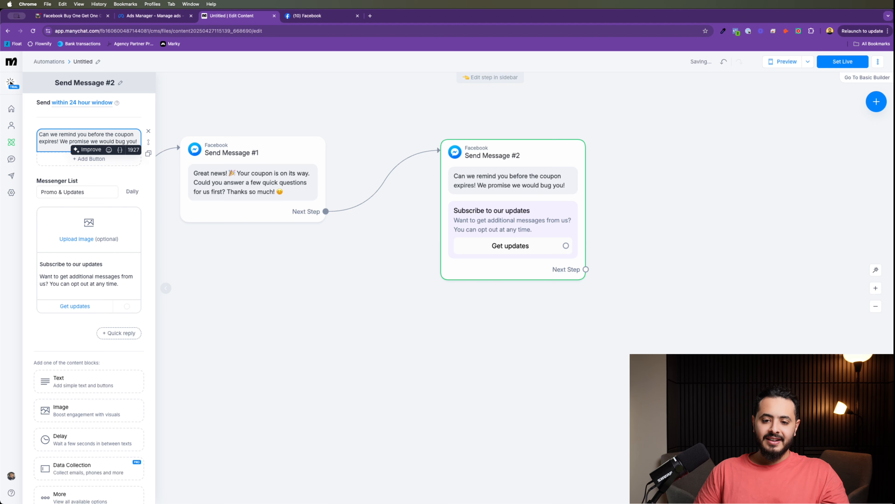
left_click(325, 95)
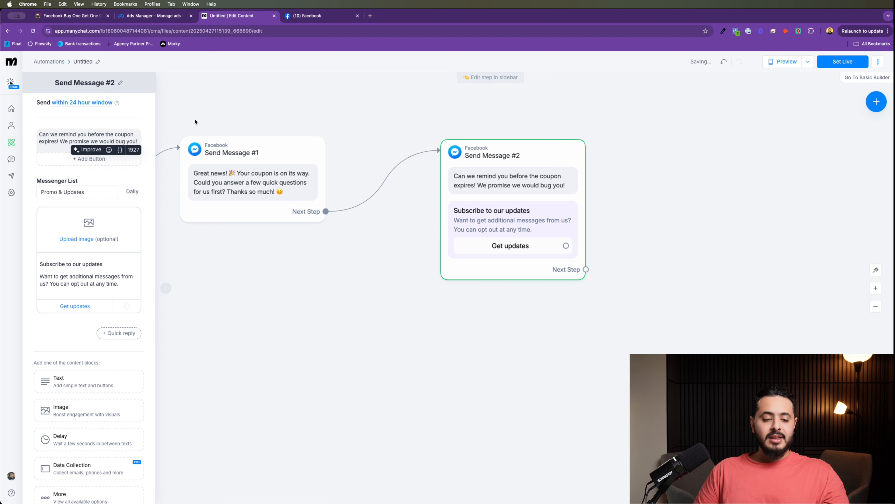
left_click(119, 123)
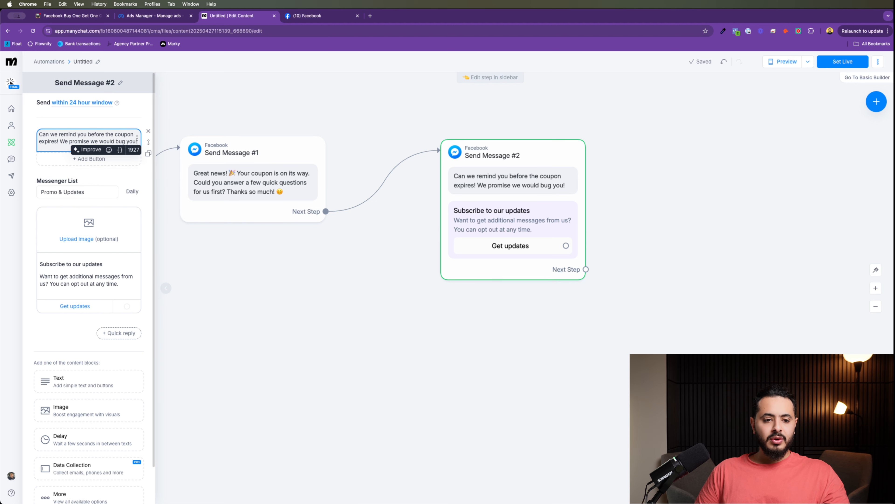
scroll(110, 217, "down", 2)
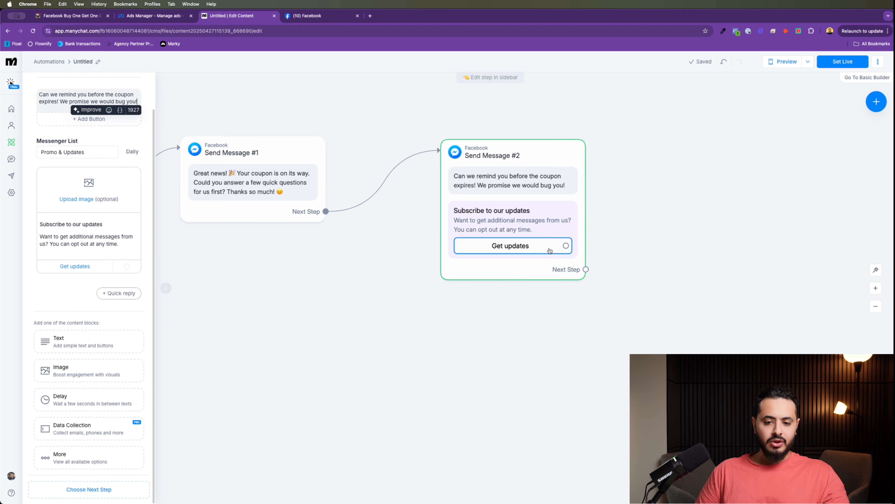
Step: Move Send Message #2, link Get updates to a Messenger step, then delete that step
left_click_drag(662, 179, 517, 192)
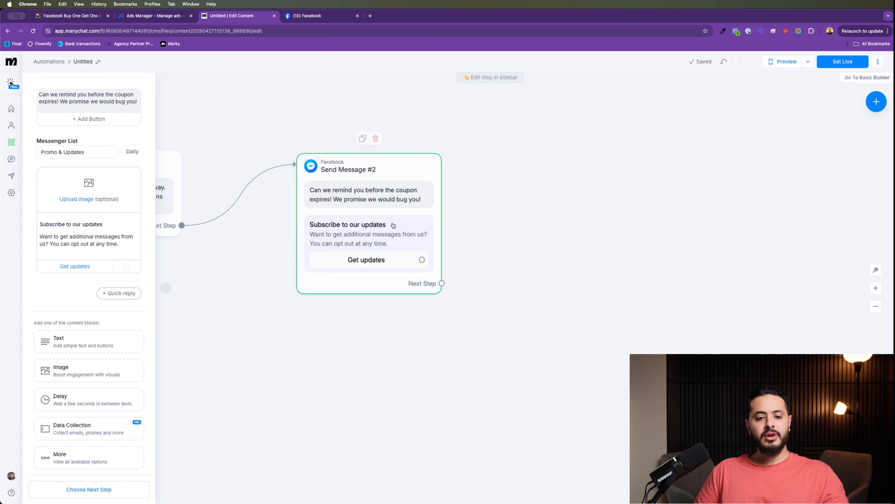
left_click_drag(355, 186, 321, 143)
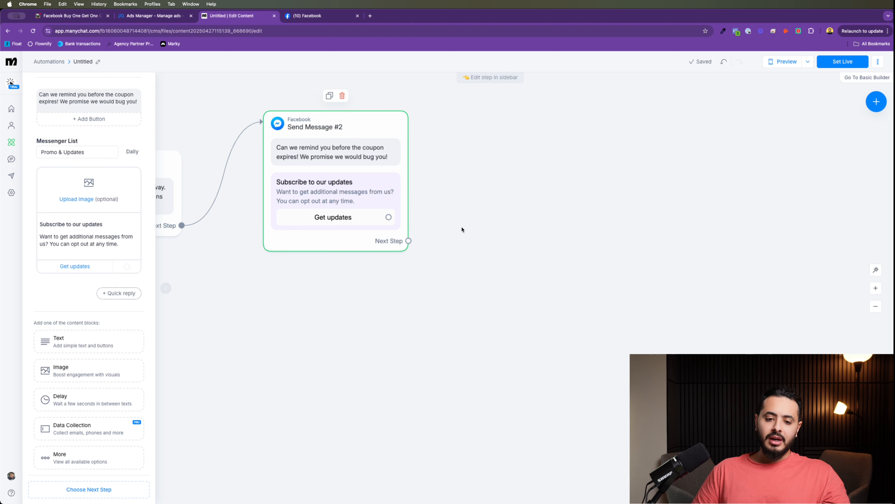
scroll(462, 229, "up", 3)
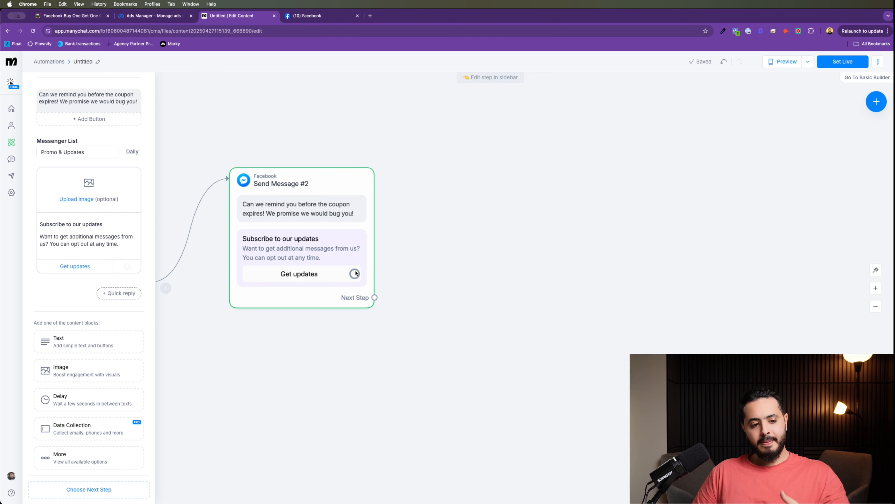
left_click_drag(355, 273, 524, 146)
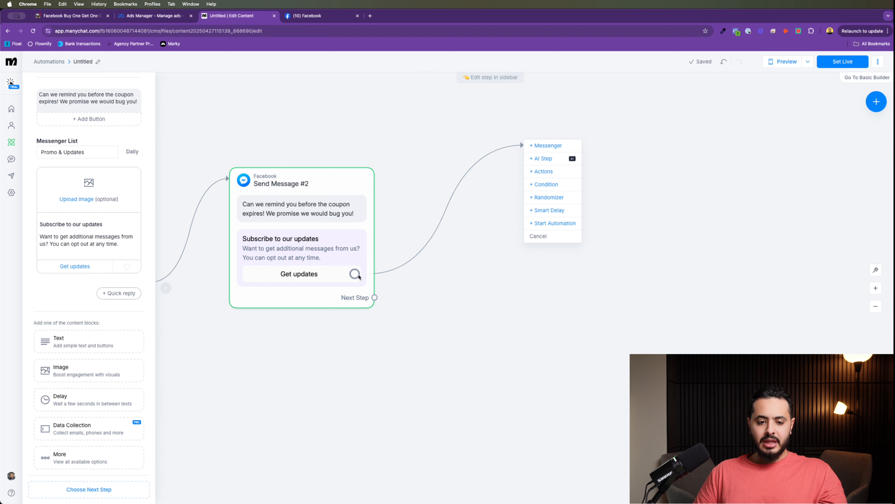
left_click(550, 145)
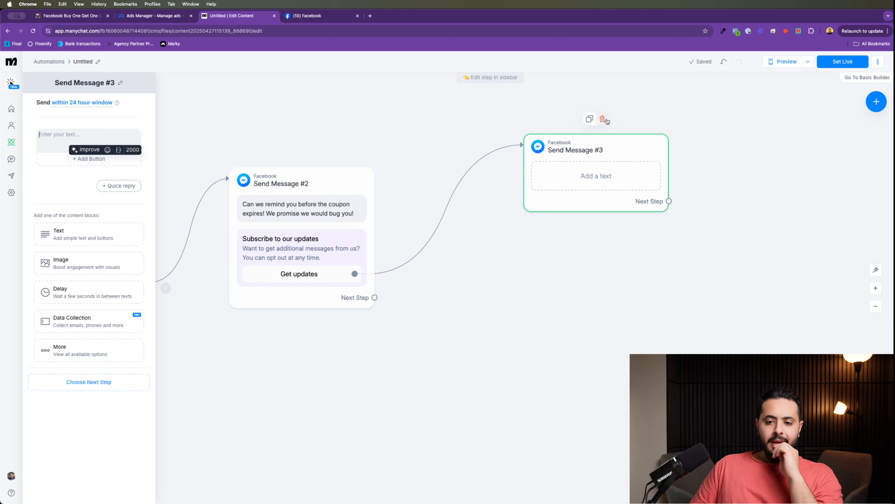
left_click(603, 119)
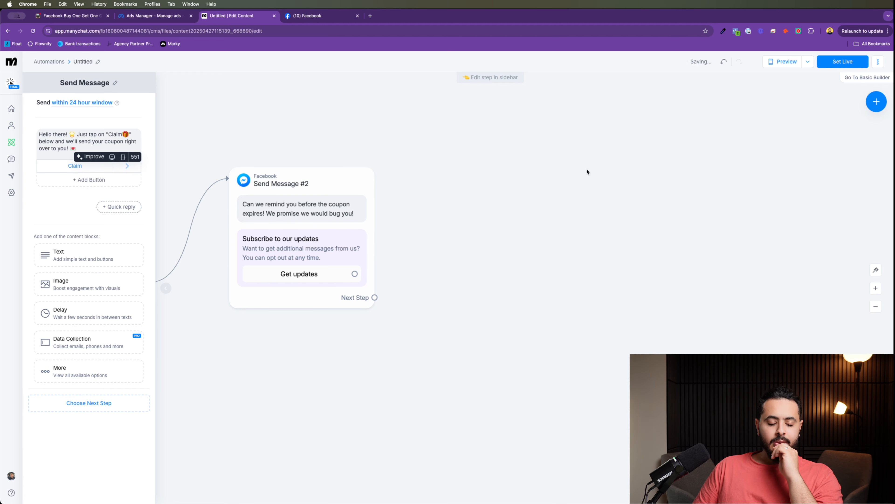
Step: Link the Get updates button to a new Messenger step, Send Message #3
left_click_drag(560, 204, 753, 196)
left_click_drag(454, 325, 337, 281)
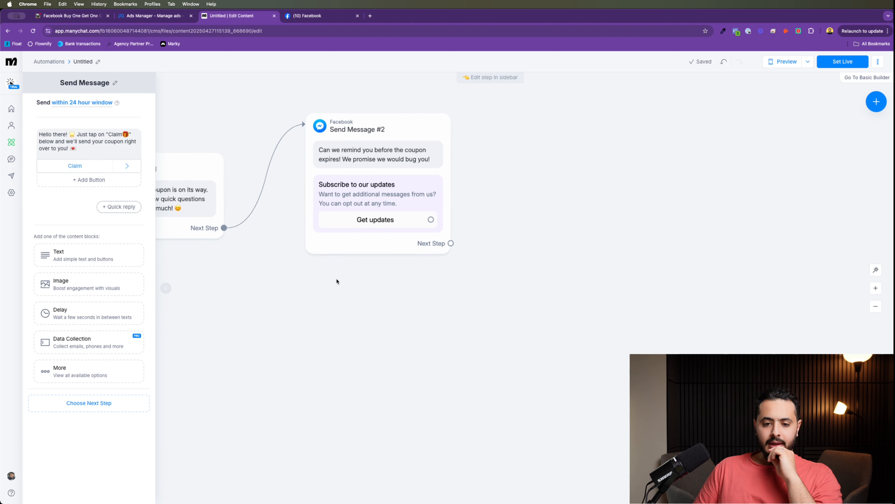
left_click_drag(460, 212, 378, 229)
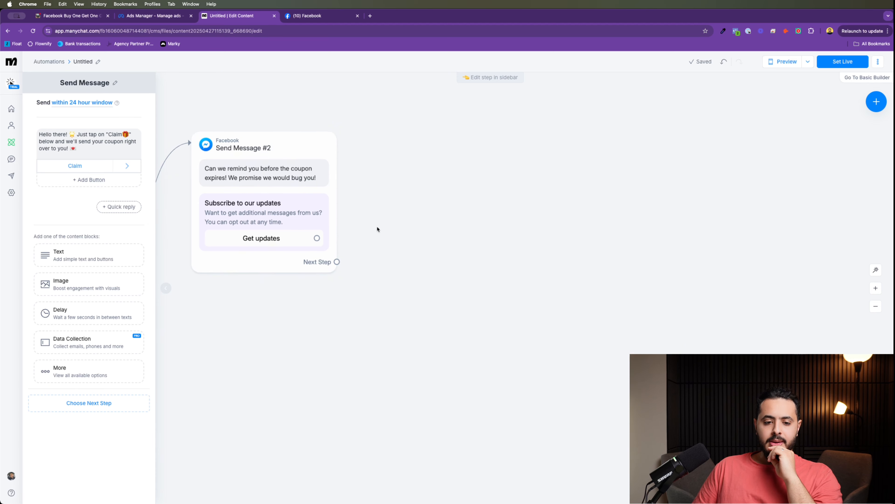
left_click_drag(317, 237, 543, 123)
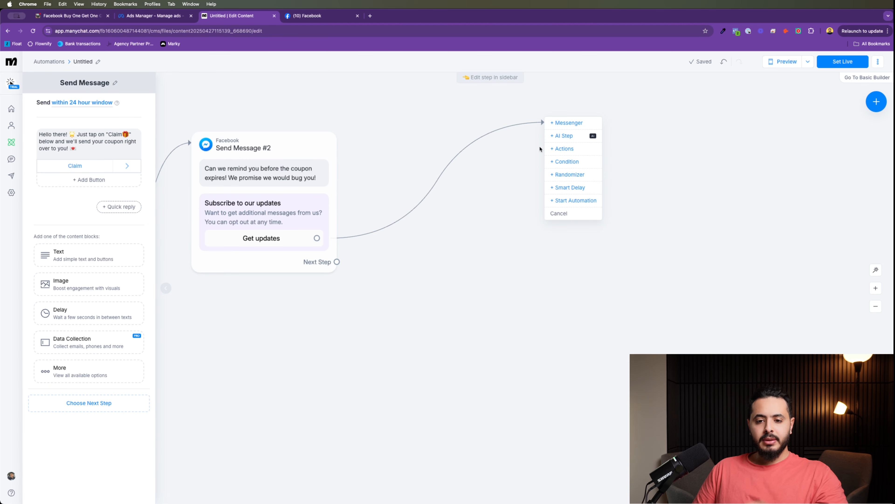
left_click(564, 122)
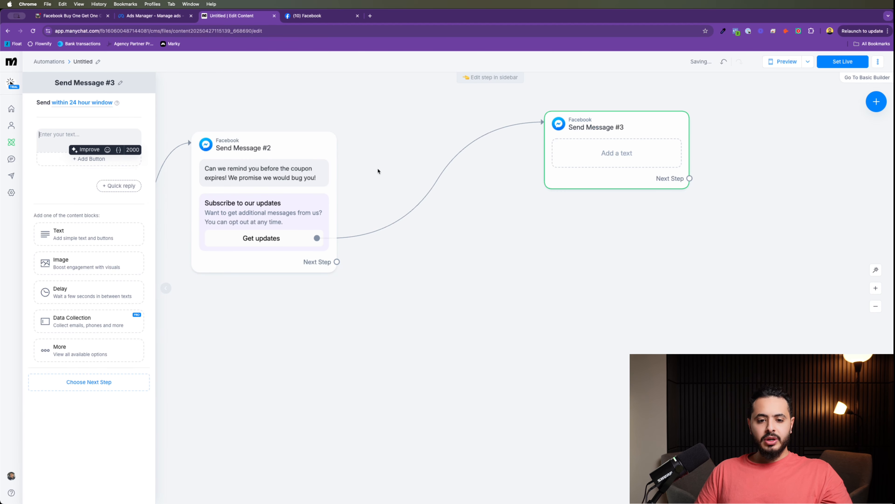
Step: Paste the ClickUp 'To ensure you get your coupon, please enter your best email below…' paragraph into Send Message #3
left_click(62, 131)
left_click(70, 16)
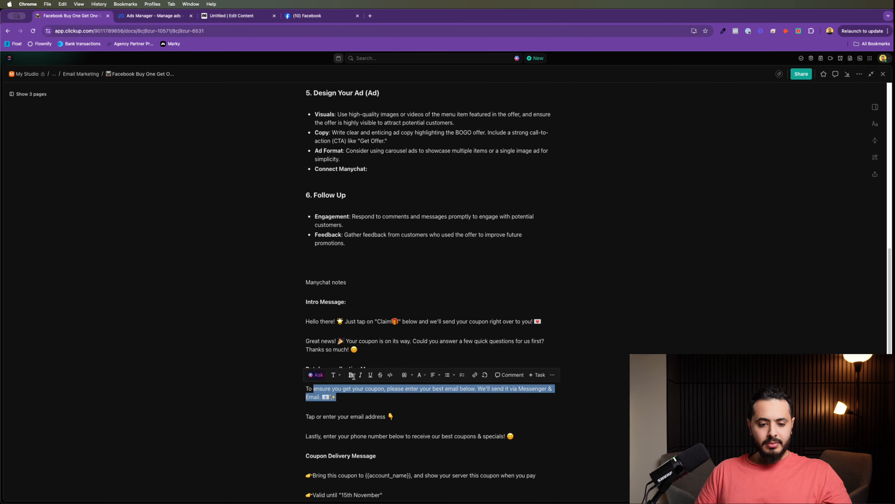
left_click(331, 403)
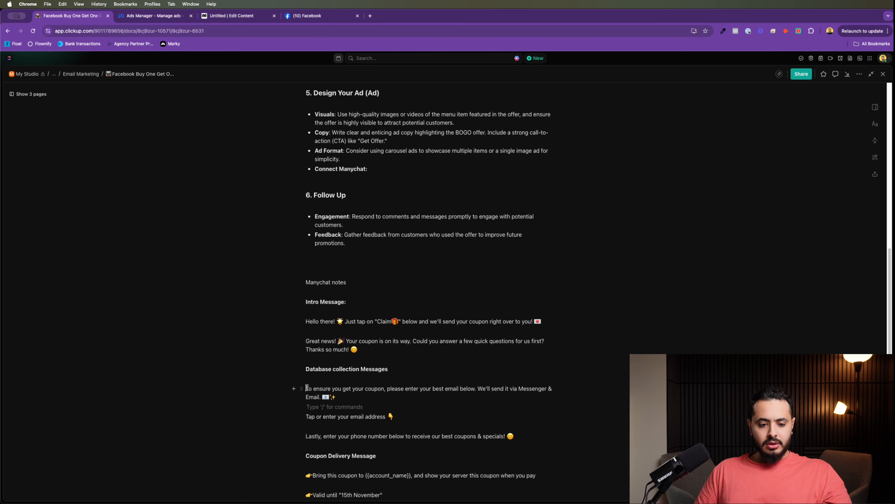
left_click_drag(307, 388, 337, 397)
key("super+c")
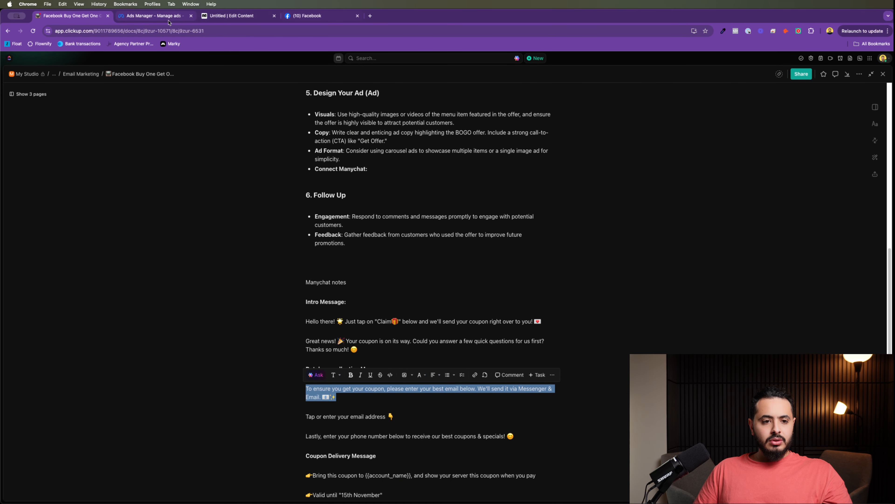
left_click(230, 17)
left_click(626, 146)
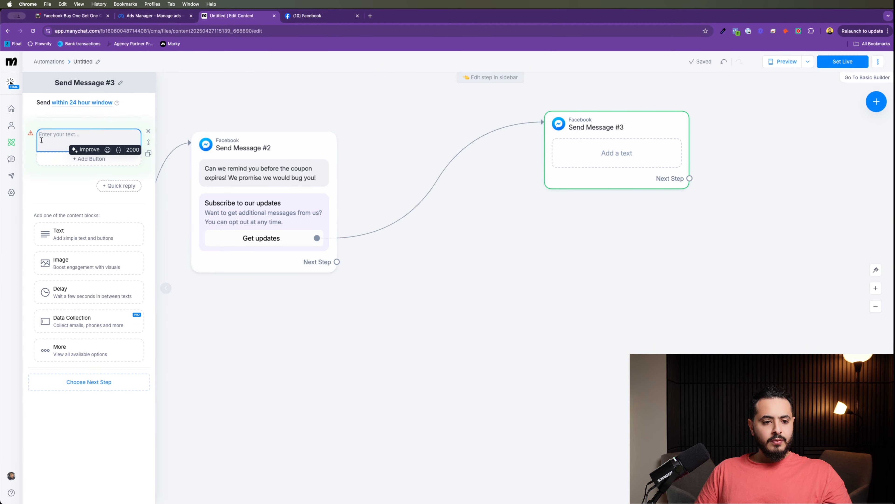
key("super+v")
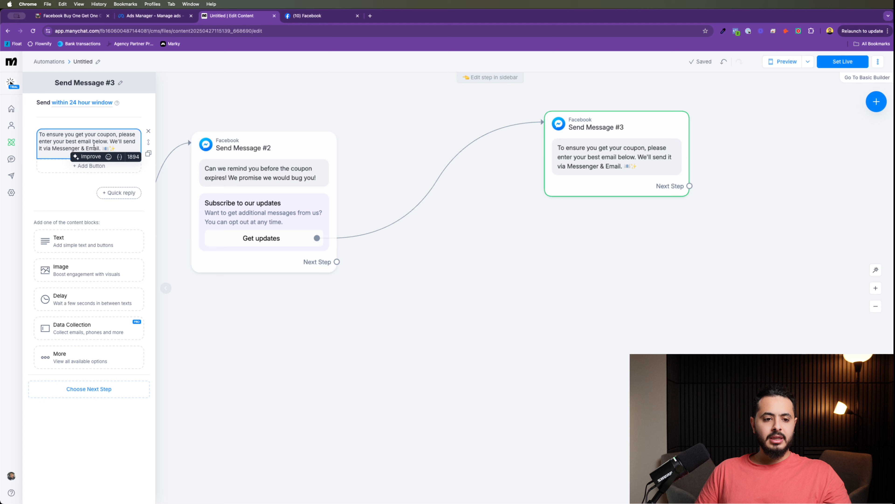
left_click_drag(48, 148, 94, 148)
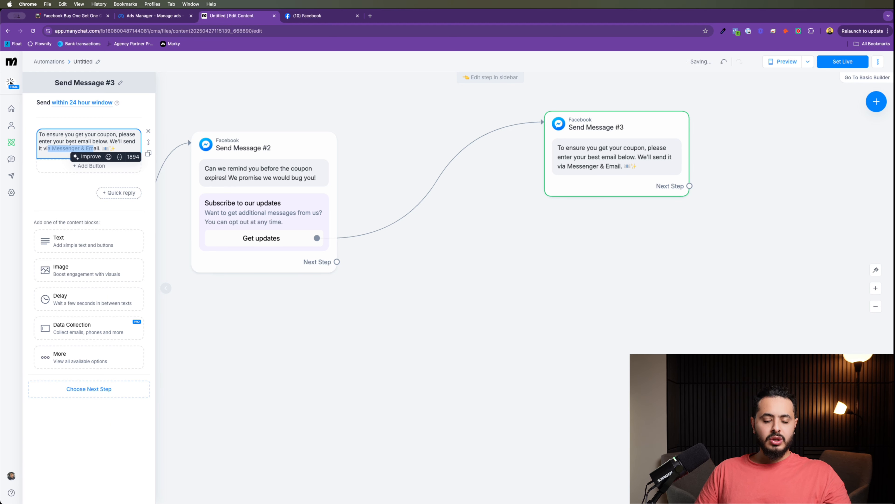
left_click(30, 196)
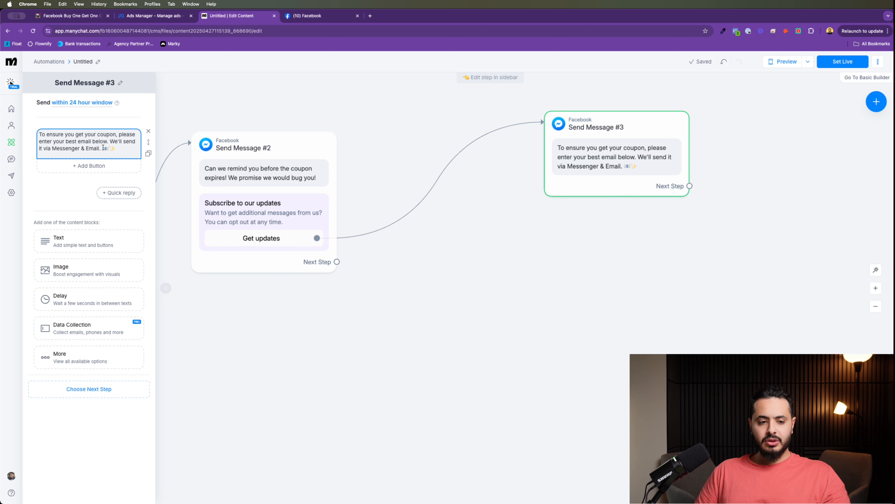
left_click(118, 150)
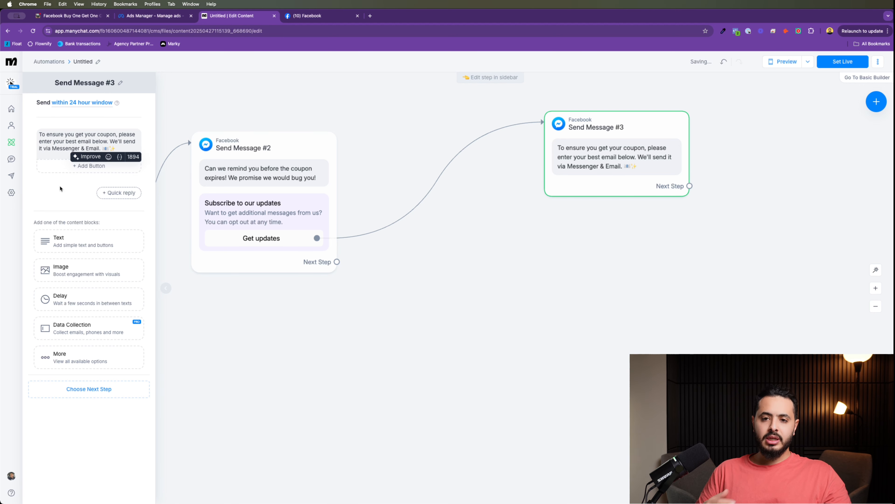
left_click(124, 118)
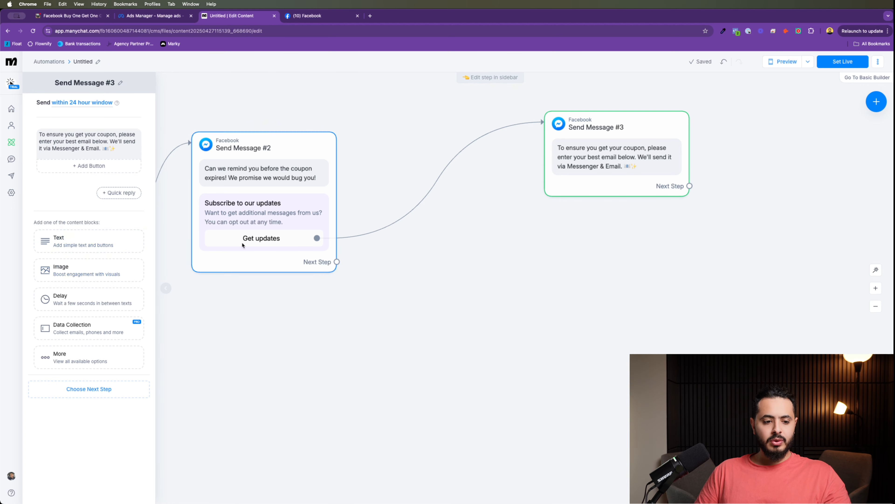
Step: Add a 2-second typing delay after the email request
left_click(84, 300)
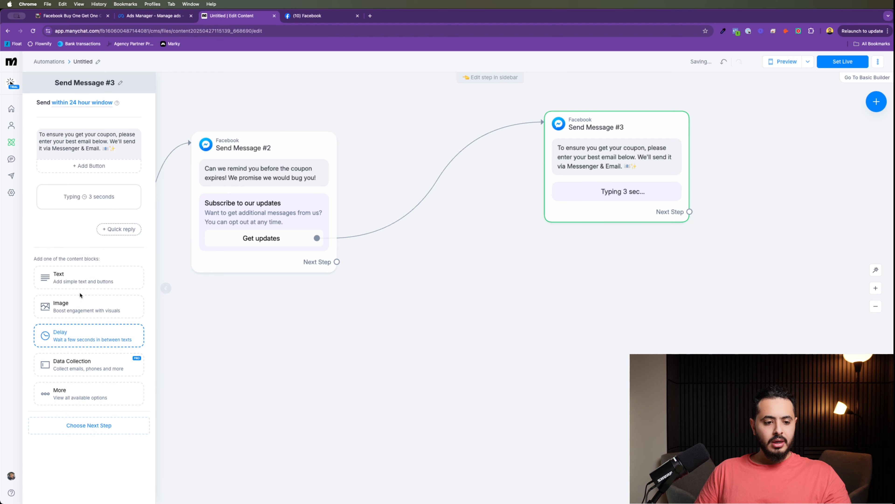
left_click(101, 197)
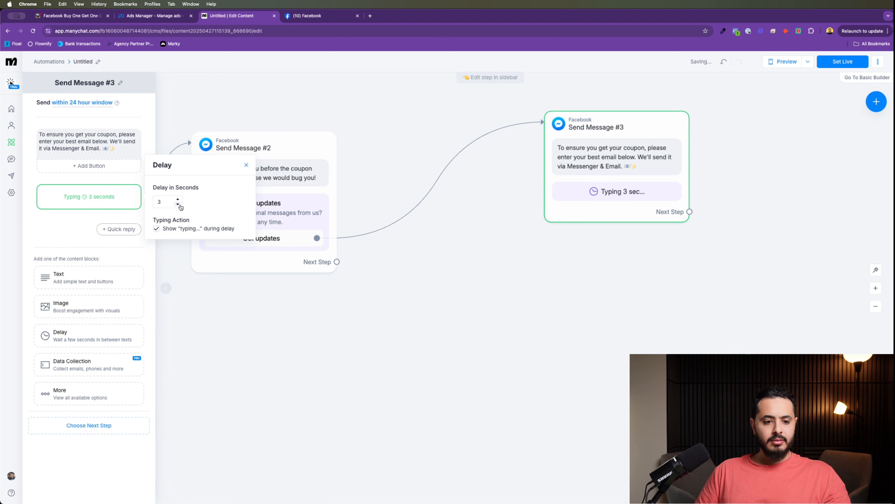
left_click(74, 219)
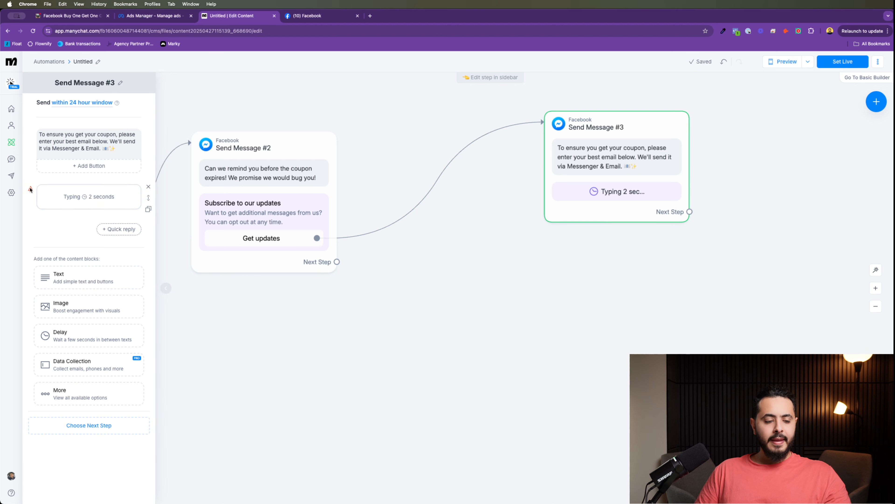
Step: Paste the 'Tap or enter your email address' line into a text block, delete it, and add a question block
mouse_move(97, 200)
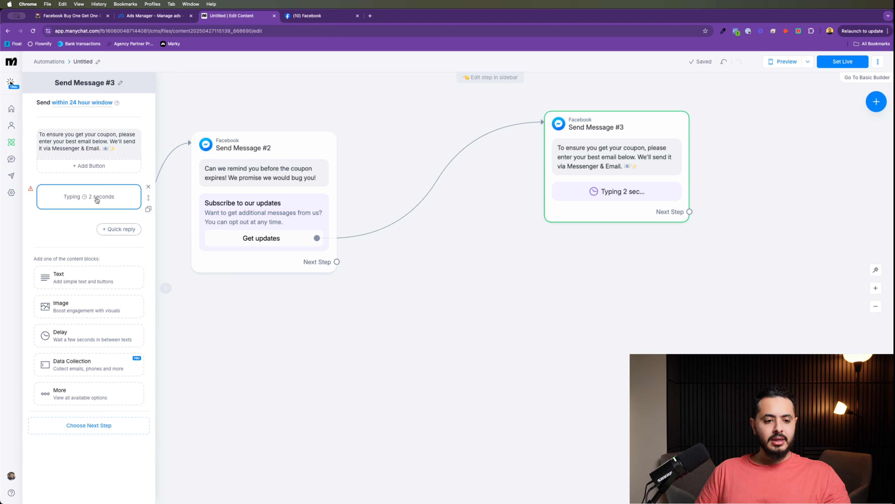
left_click(84, 279)
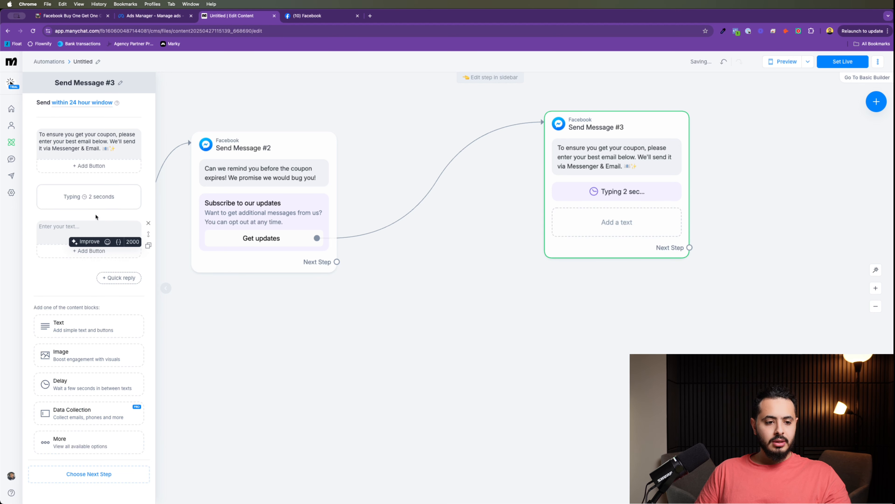
left_click(71, 16)
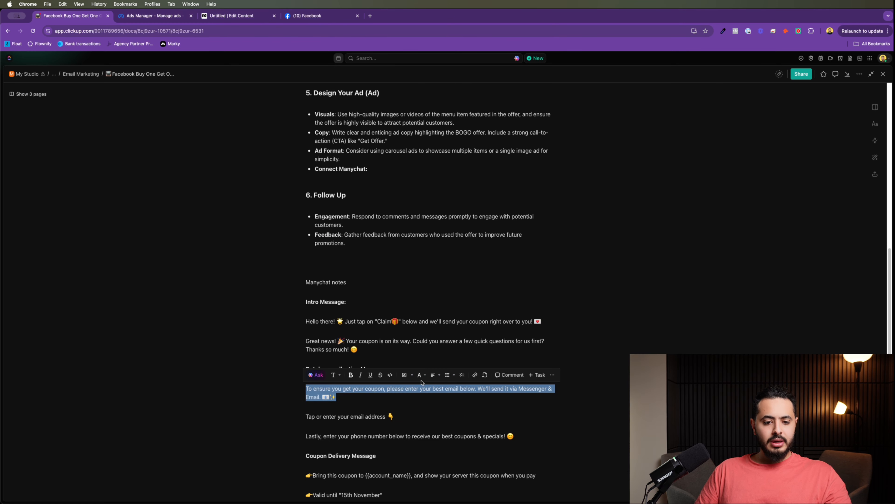
left_click_drag(395, 417, 303, 417)
key("super+c")
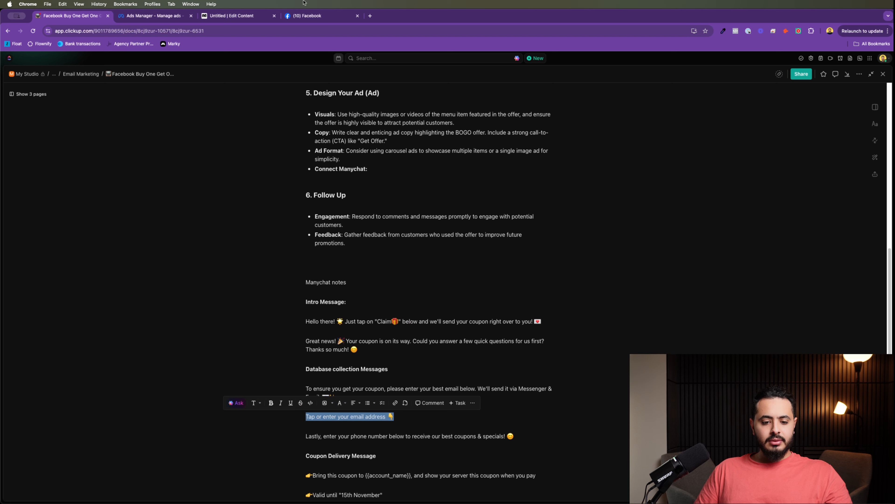
left_click(239, 15)
left_click(63, 231)
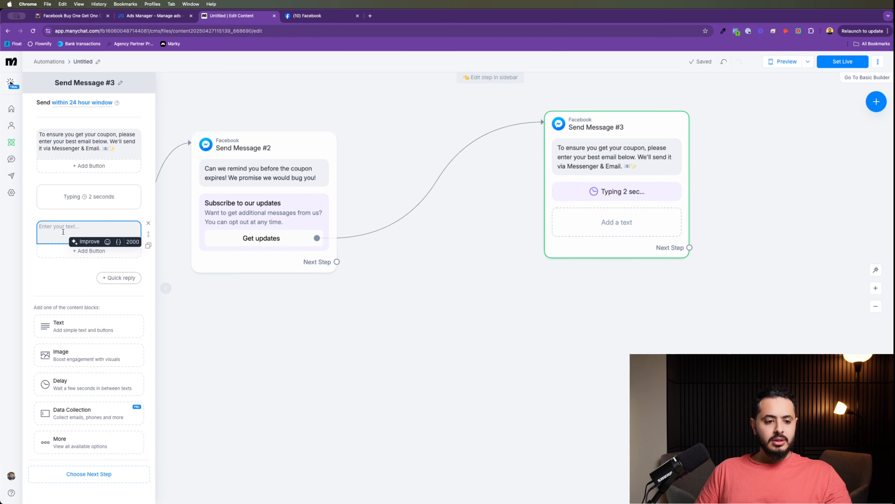
key("super+v")
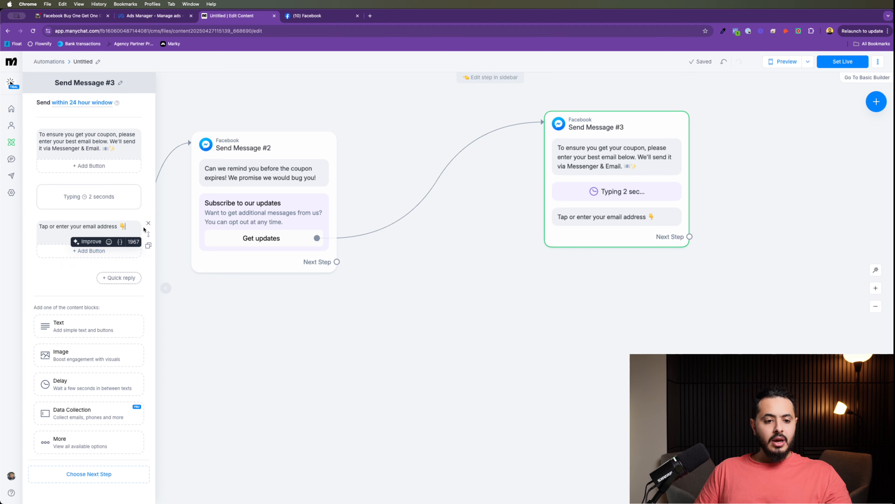
left_click(148, 223)
left_click(501, 107)
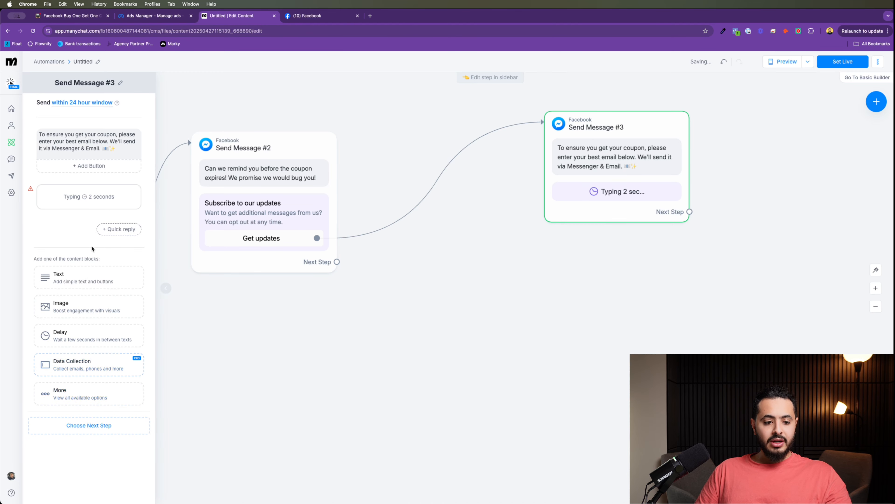
left_click(82, 357)
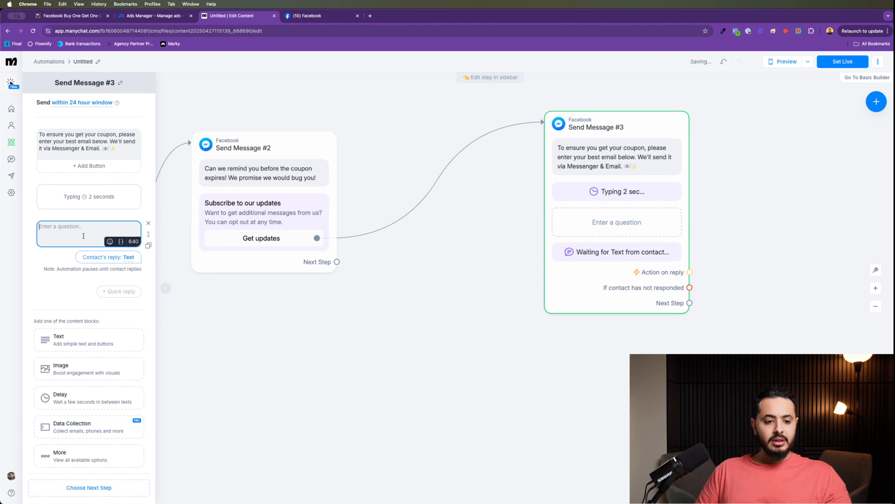
Step: Set the question's Reply Type to Email and its text to 'Tap or enter your email address 👇'
left_click(120, 261)
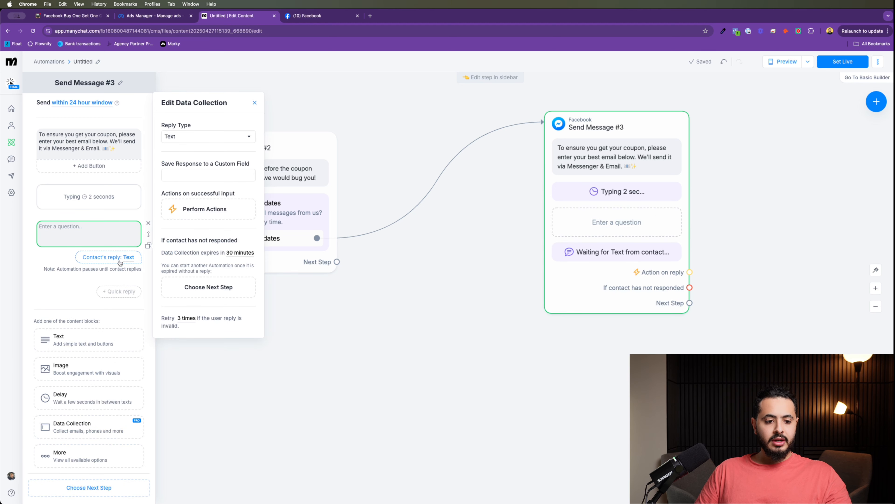
left_click(200, 144)
left_click(196, 163)
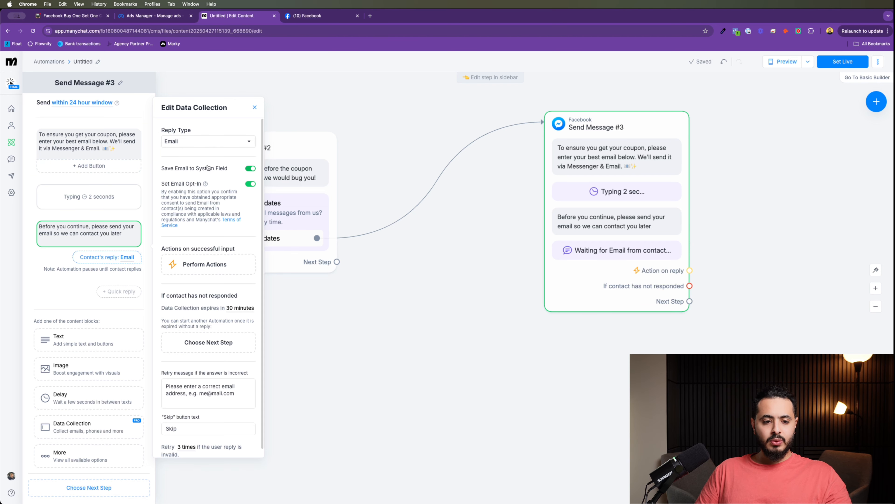
left_click(84, 244)
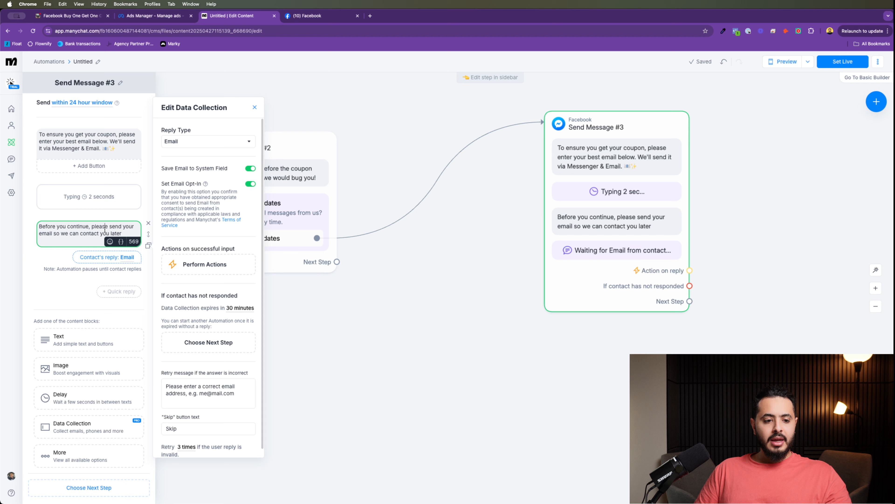
key("super+a")
key("super+v")
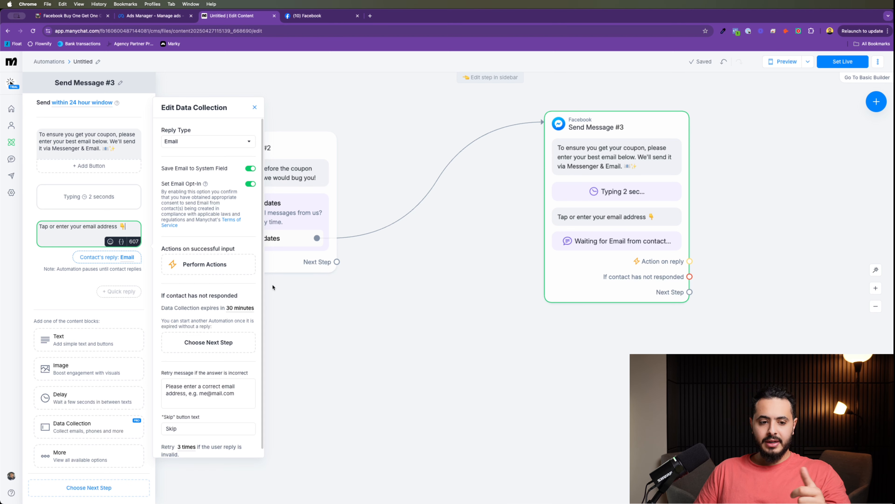
left_click(58, 288)
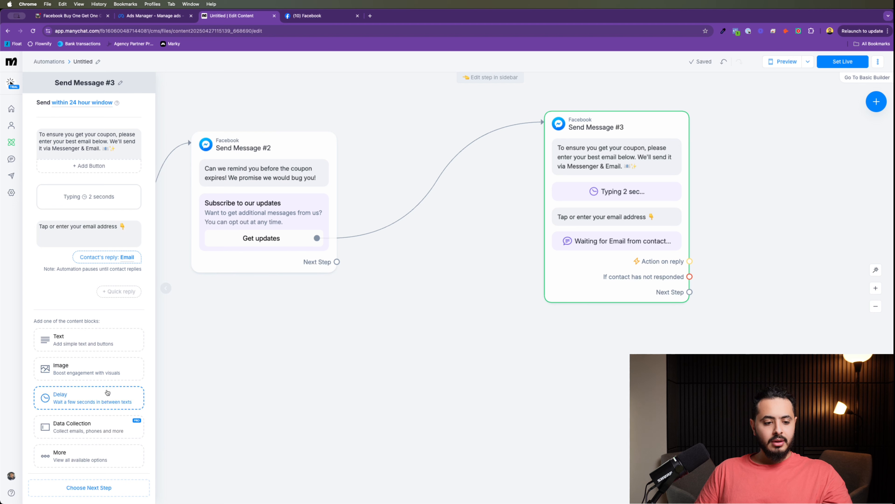
Step: Add a second question reading 'Tap or enter your phone number 👇'
left_click(94, 422)
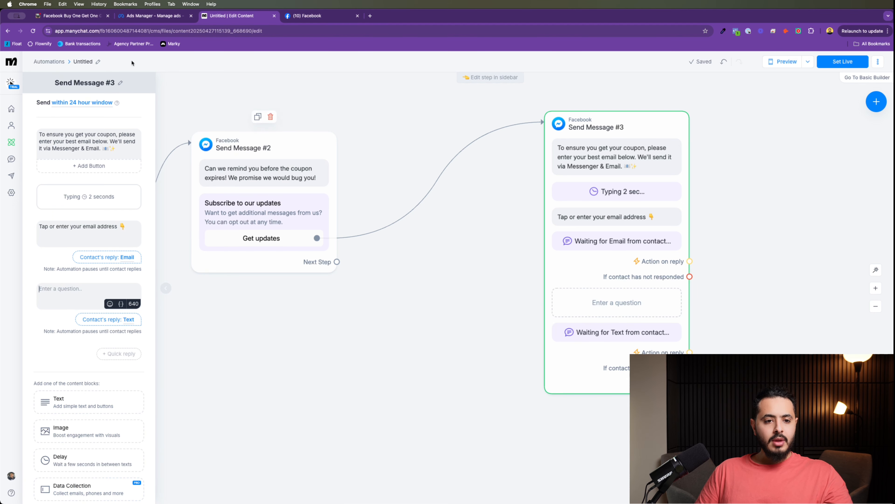
left_click(90, 16)
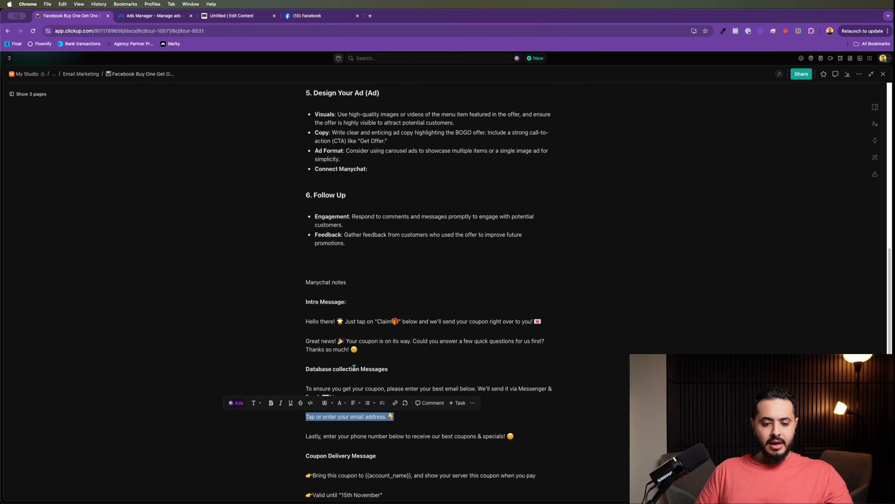
scroll(349, 388, "down", 3)
left_click(350, 398)
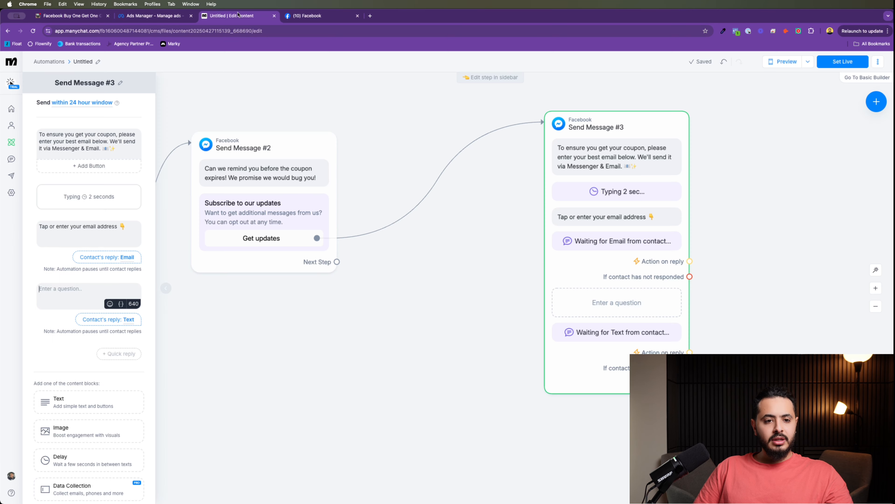
left_click(233, 15)
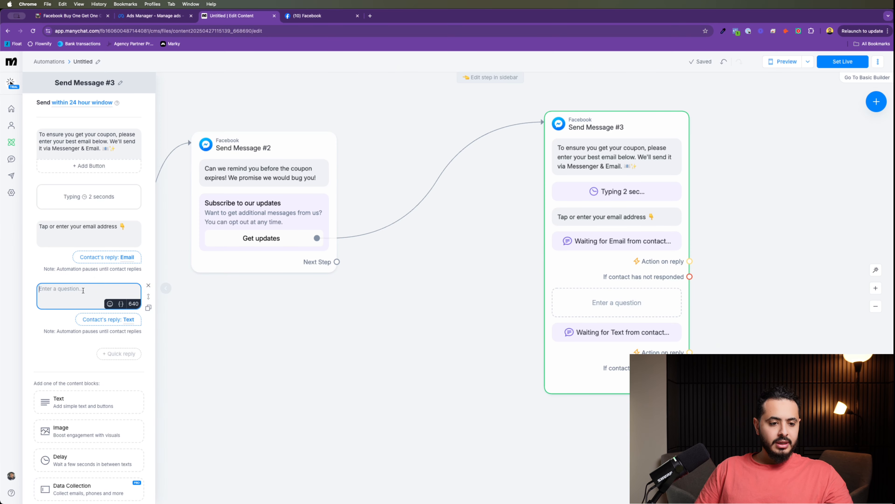
type("Tap or enter")
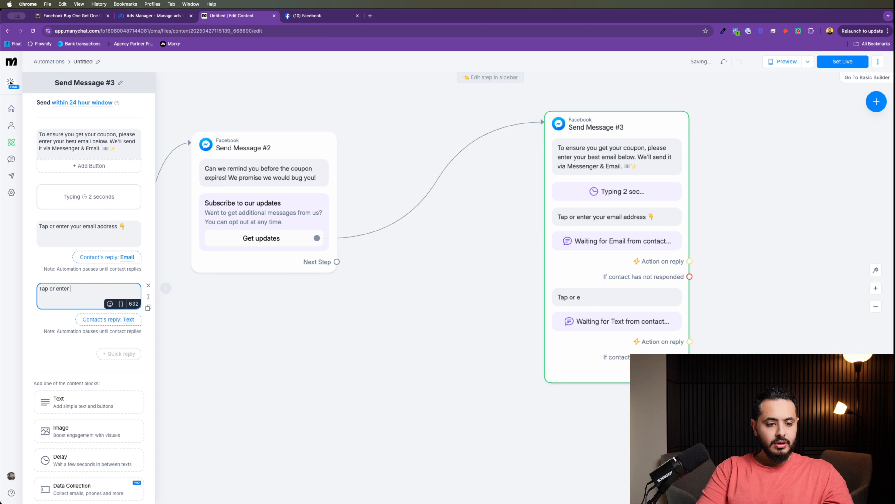
type(" your phone mn")
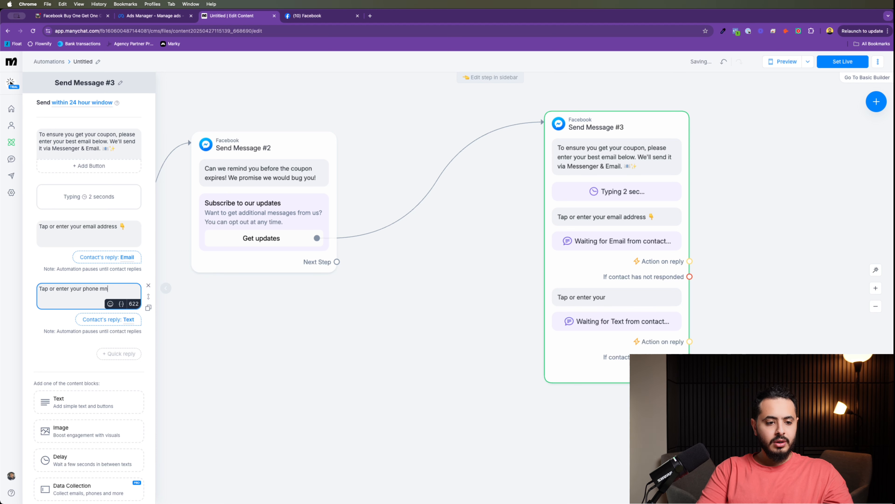
key("BackSpace")
key("BackSpace")
type("num")
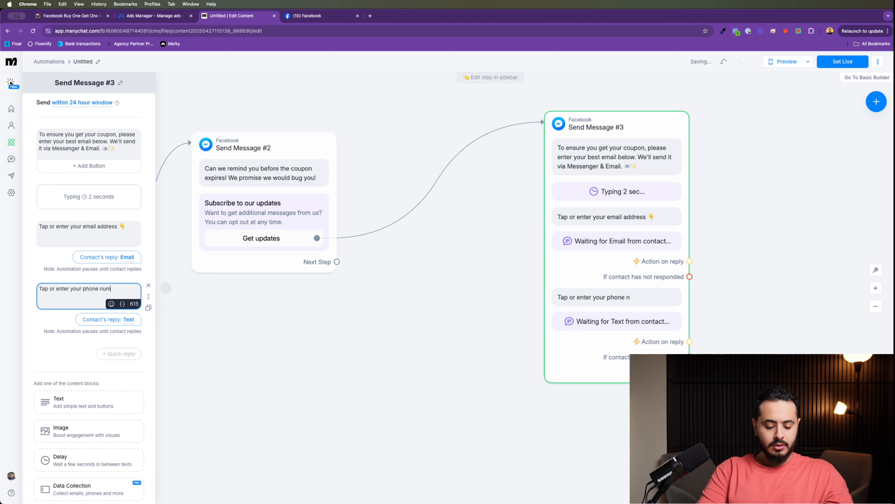
type("beber")
left_click(111, 303)
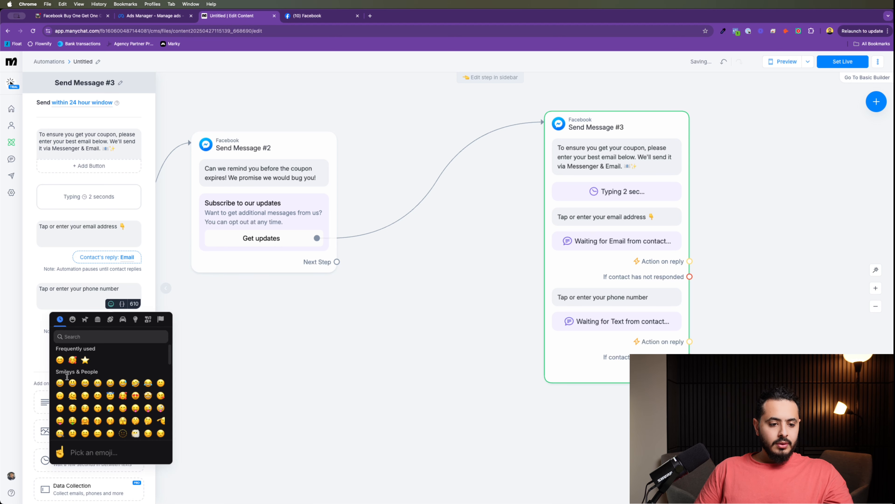
left_click(123, 333)
type("thu")
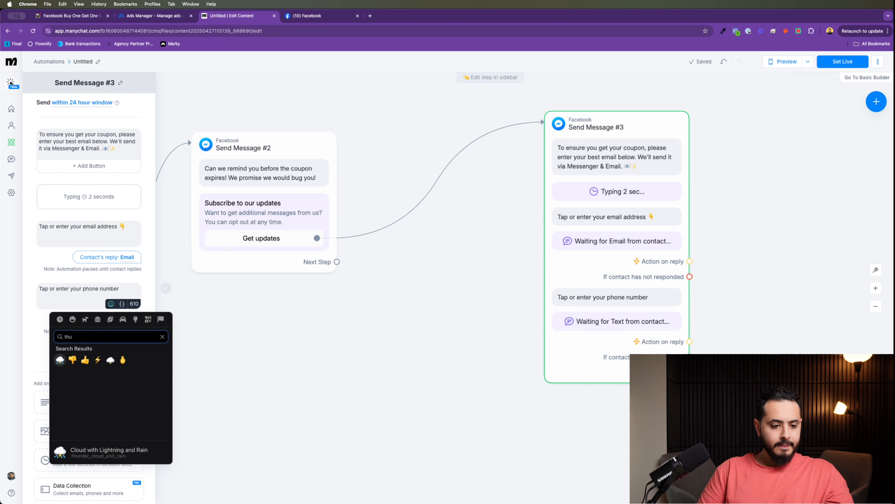
key("BackSpace")
key("BackSpace")
key("BackSpace")
type("down")
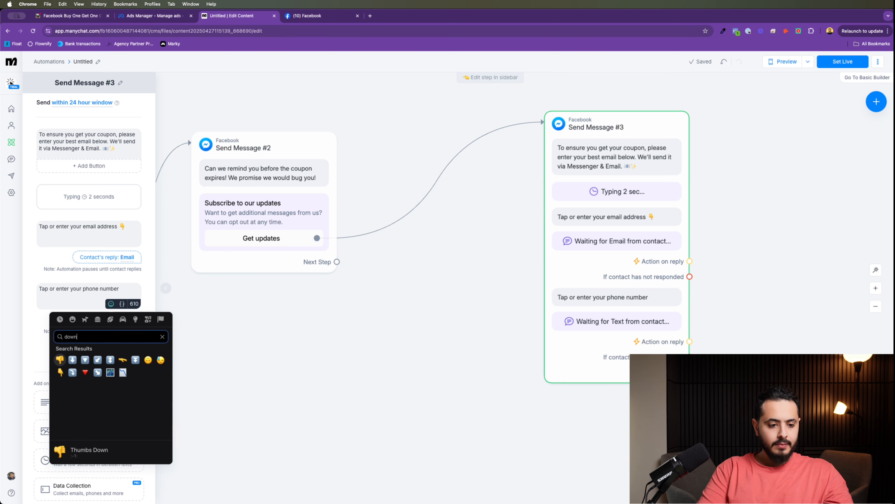
left_click(60, 372)
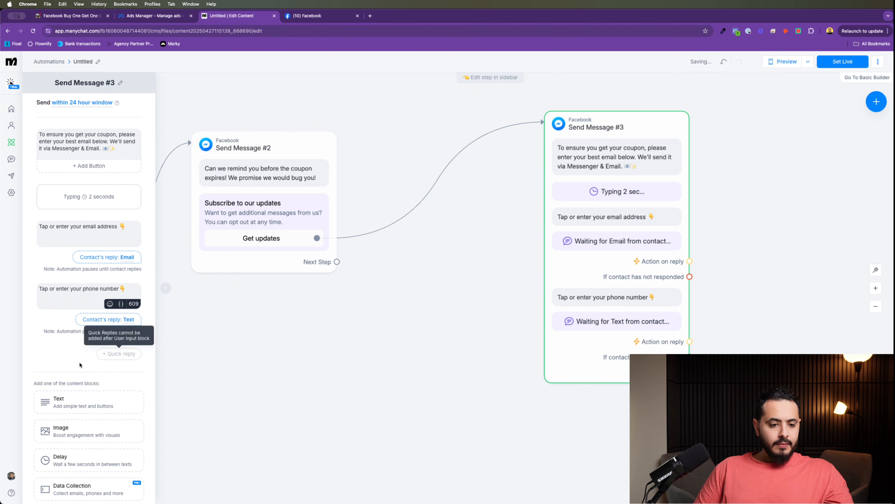
Step: Set the phone question's Reply Type to Phone with SMS opt-in turned off
left_click(125, 320)
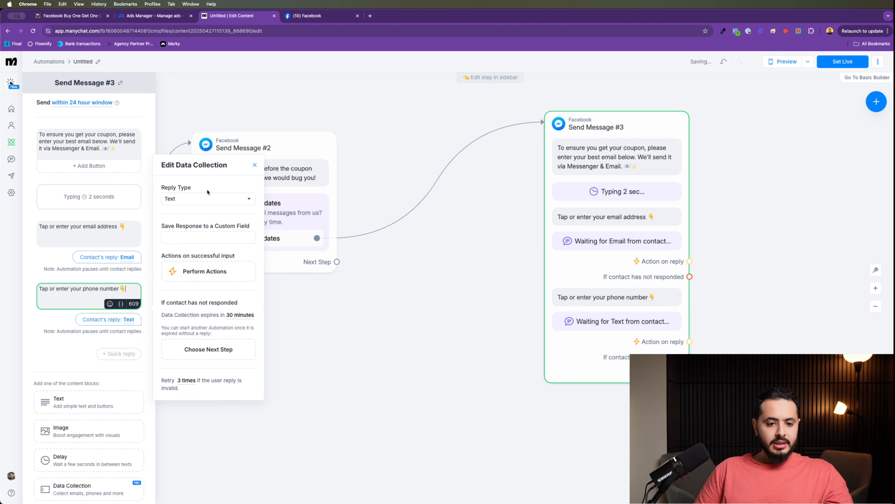
left_click(185, 202)
left_click(196, 236)
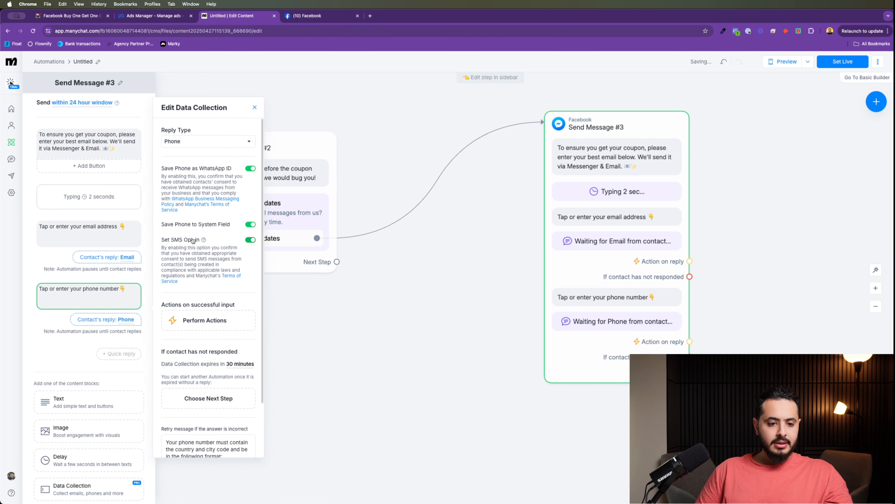
left_click(249, 240)
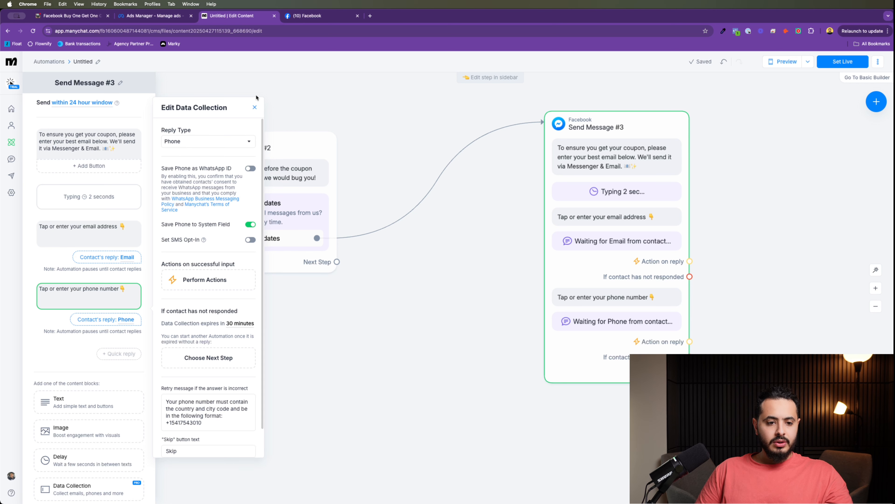
left_click(255, 106)
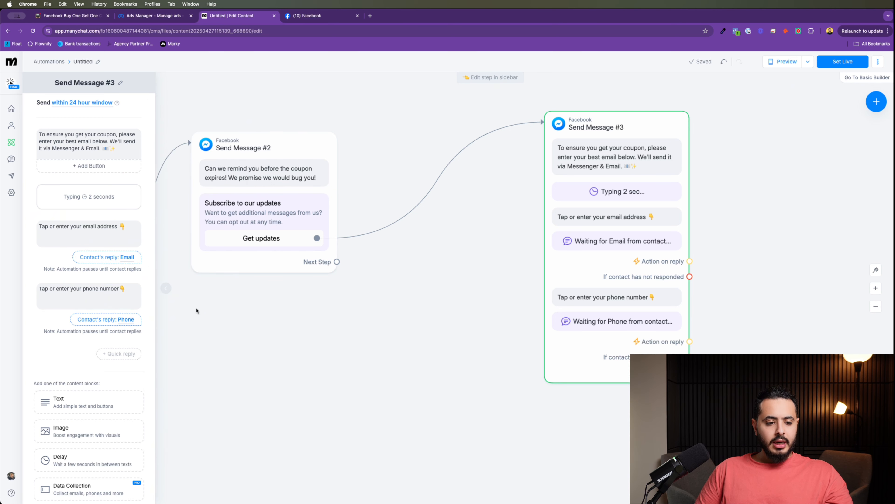
scroll(127, 285, "down", 2)
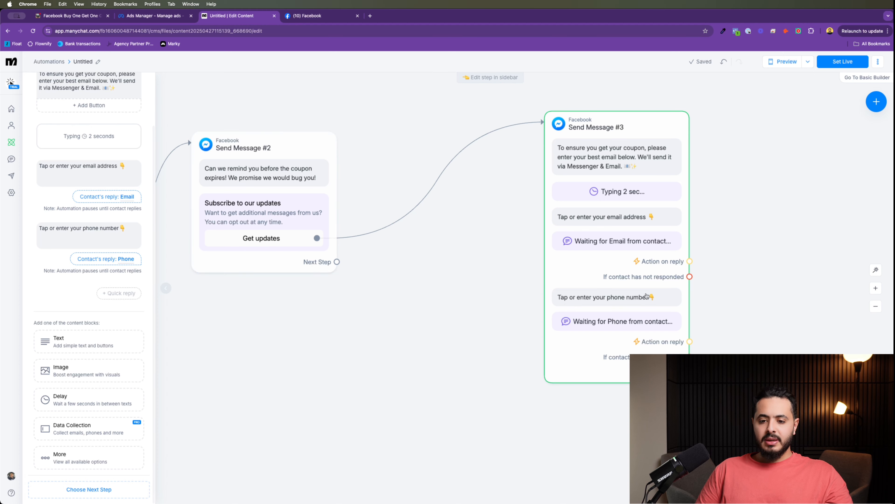
left_click_drag(618, 186, 569, 164)
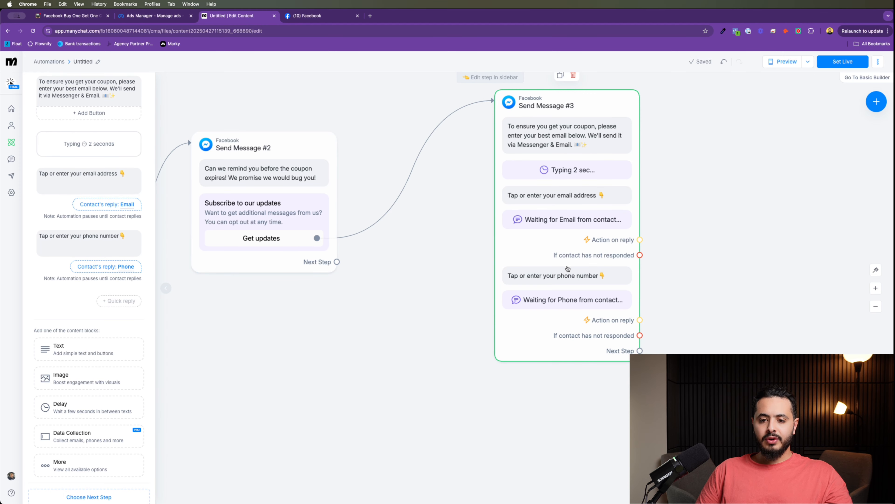
Step: Pan the canvas and drag Send Message #3 further right of Send Message #2
left_click_drag(304, 338, 399, 320)
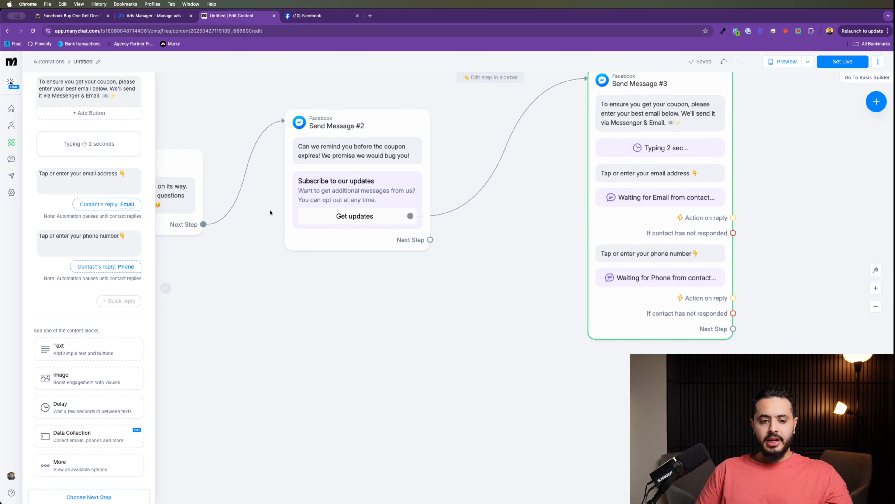
scroll(498, 284, "down", 5)
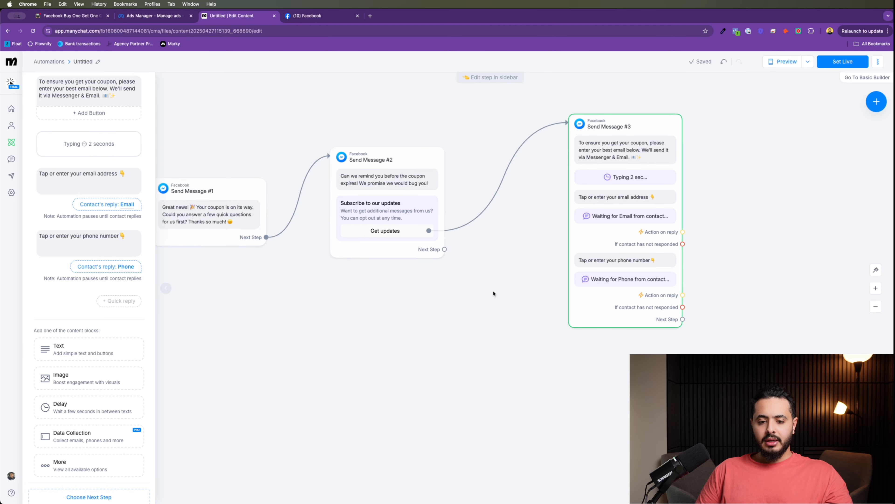
left_click_drag(491, 299, 397, 326)
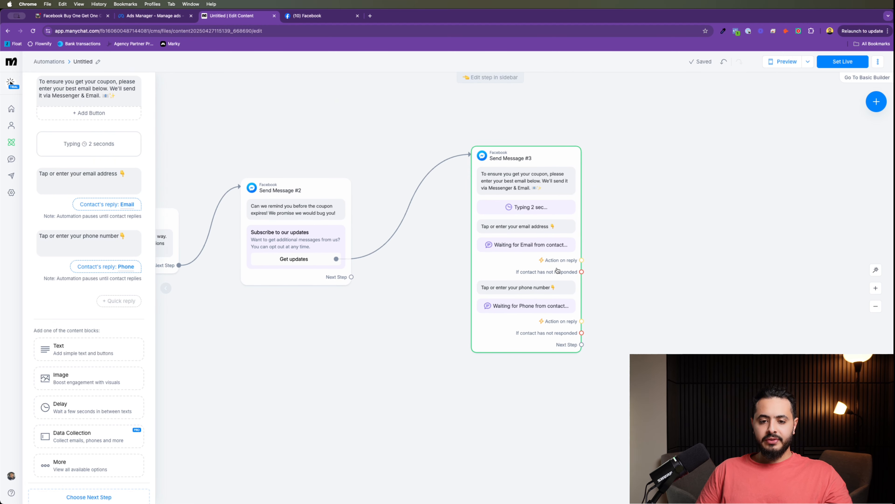
left_click_drag(558, 271, 544, 255)
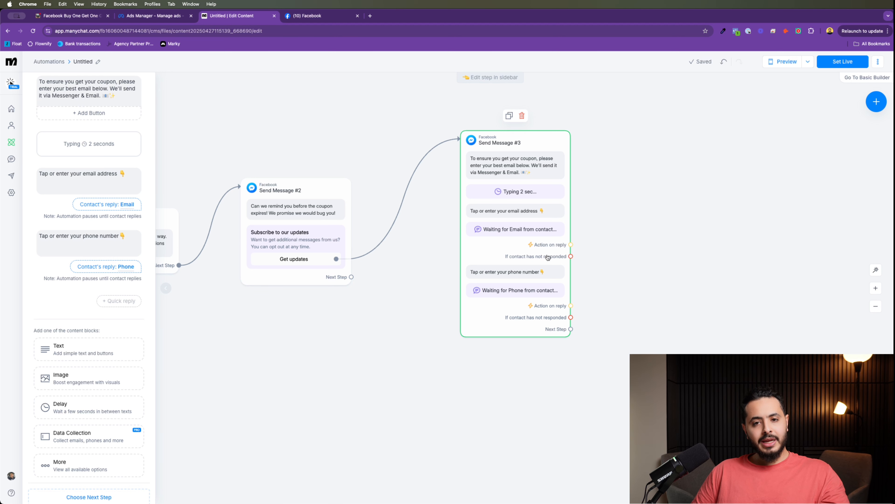
left_click_drag(525, 226, 599, 221)
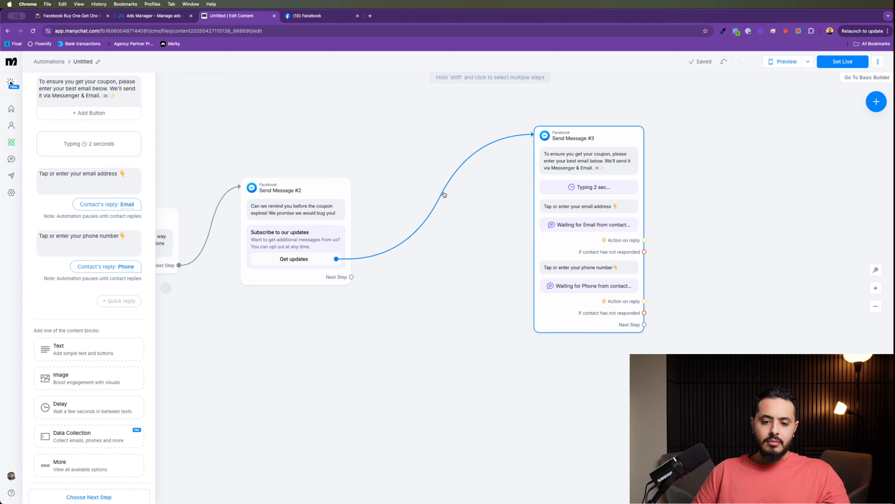
Step: Replace the Get updates → Send Message #3 link with a new empty Condition step
left_click(443, 178)
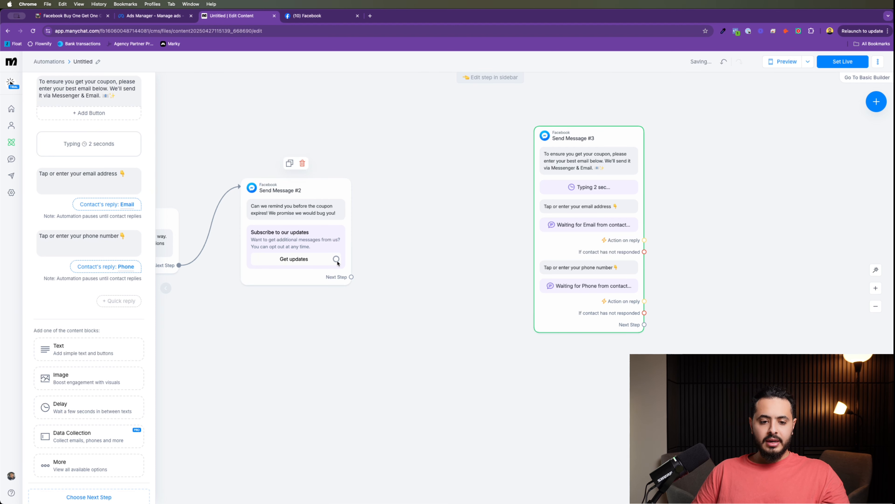
left_click_drag(336, 258, 416, 154)
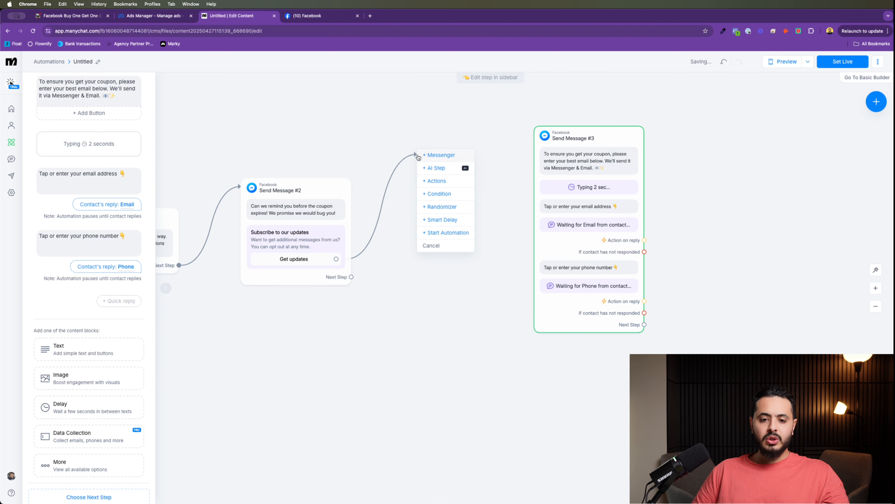
left_click(446, 194)
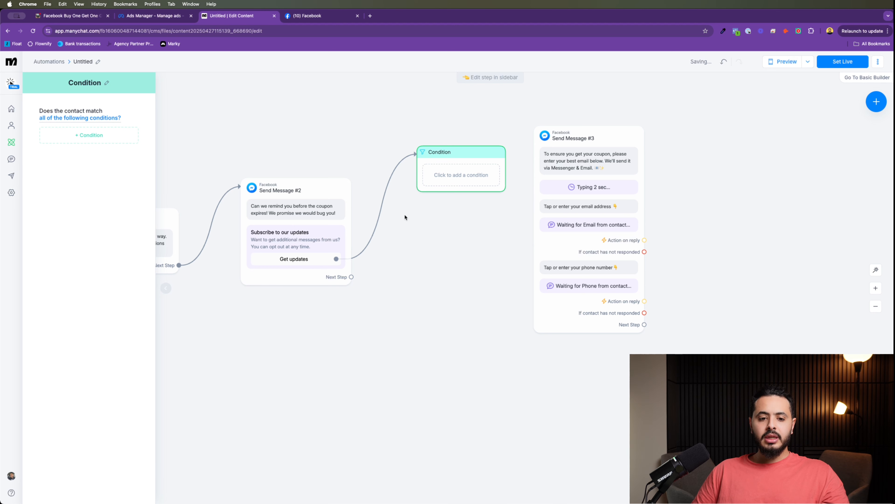
Step: Add a new Actions step after the phone-number reply
left_click(645, 240)
left_click(615, 215)
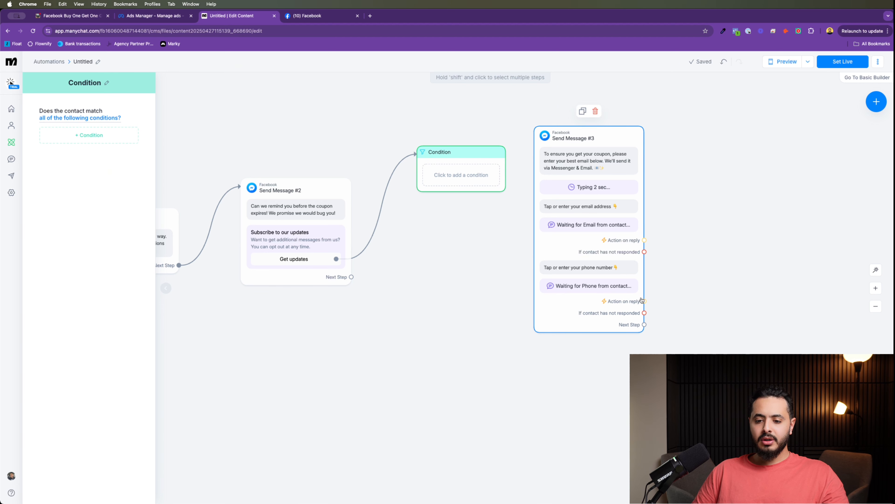
left_click_drag(642, 300, 724, 216)
Step: Give the phone-reply Actions step an Add Tag action with a new tag 'Subscribed to our database'
left_click(752, 225)
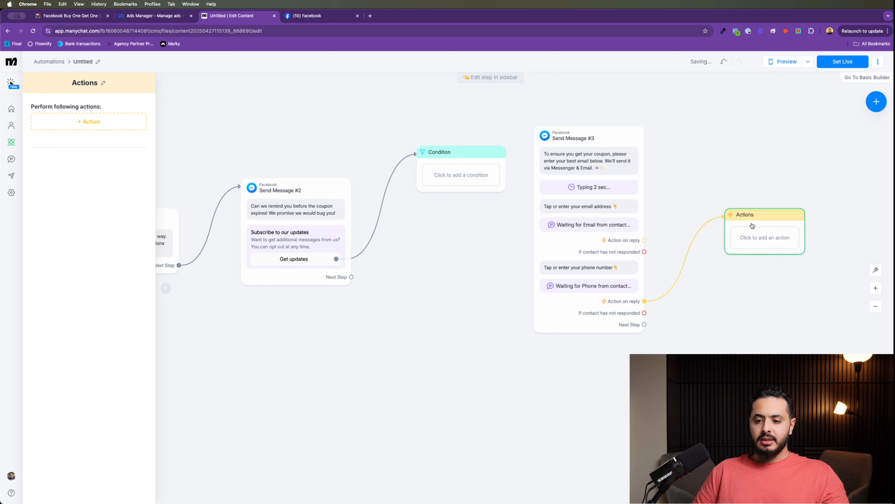
left_click(89, 121)
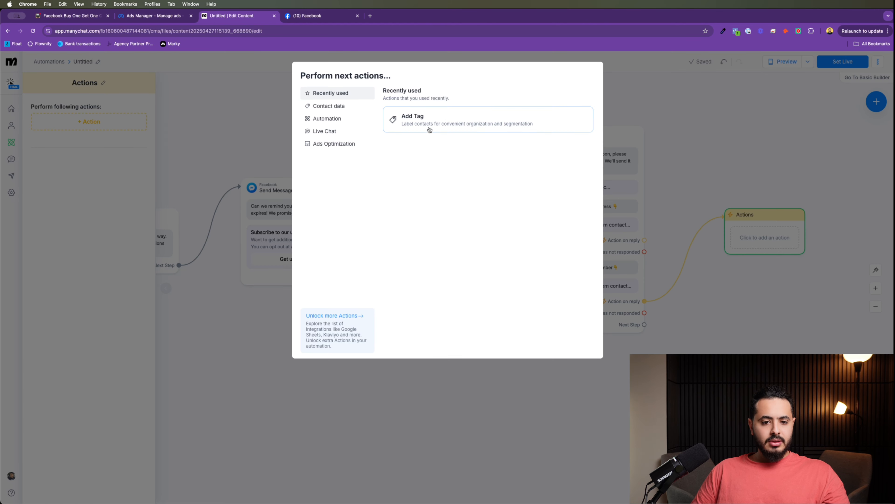
left_click(429, 122)
left_click(117, 133)
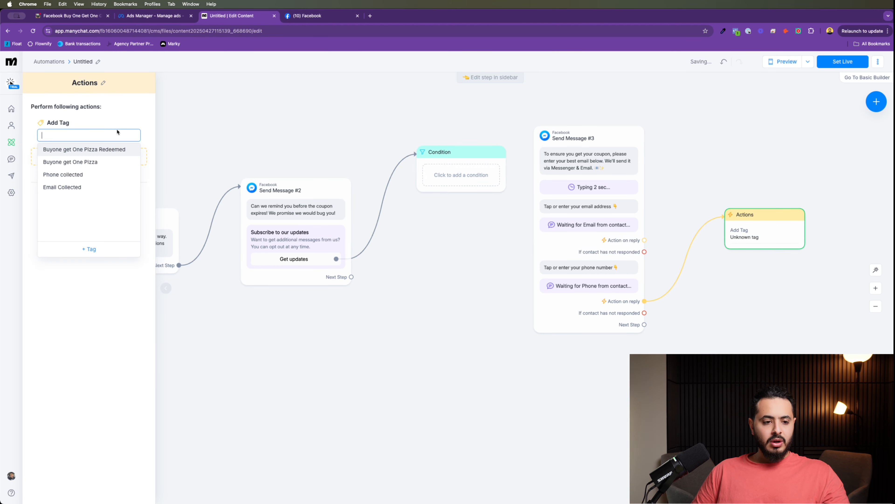
type("Subs")
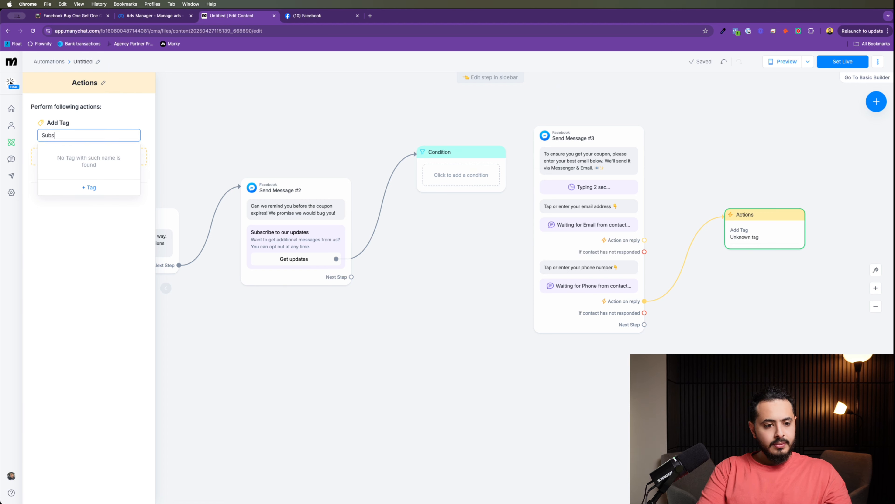
type("crip")
type("ed t")
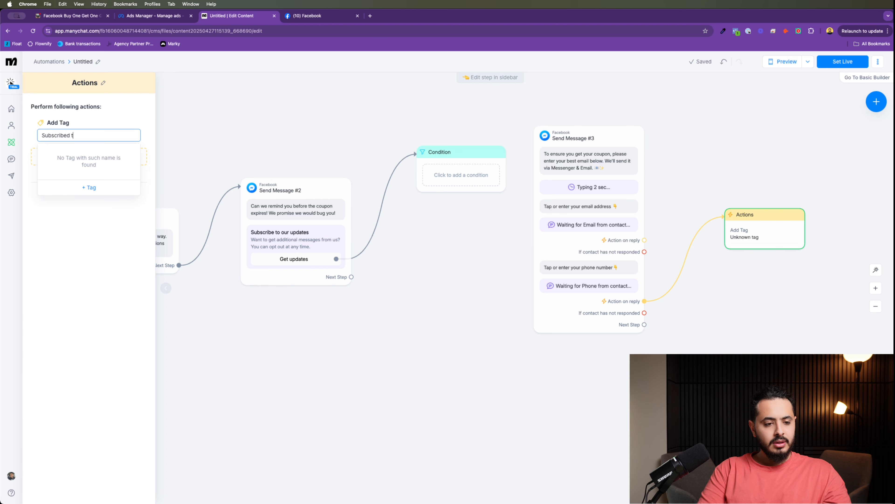
type("o our da")
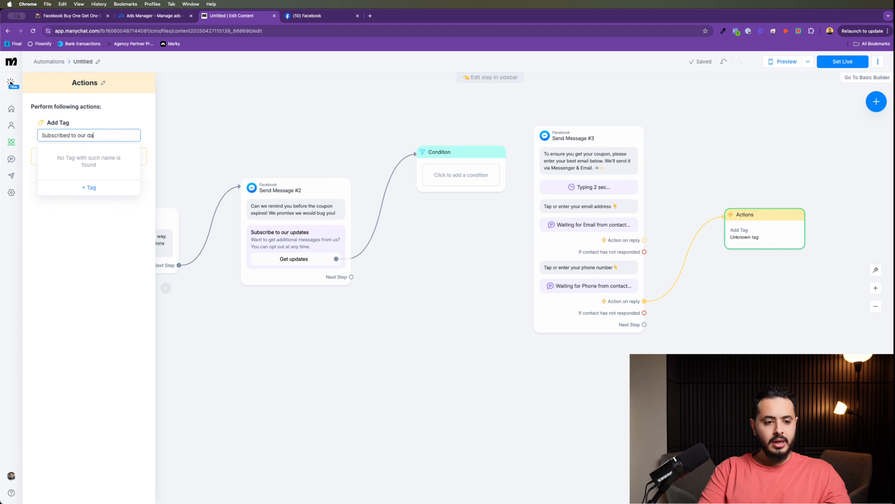
type("tabase")
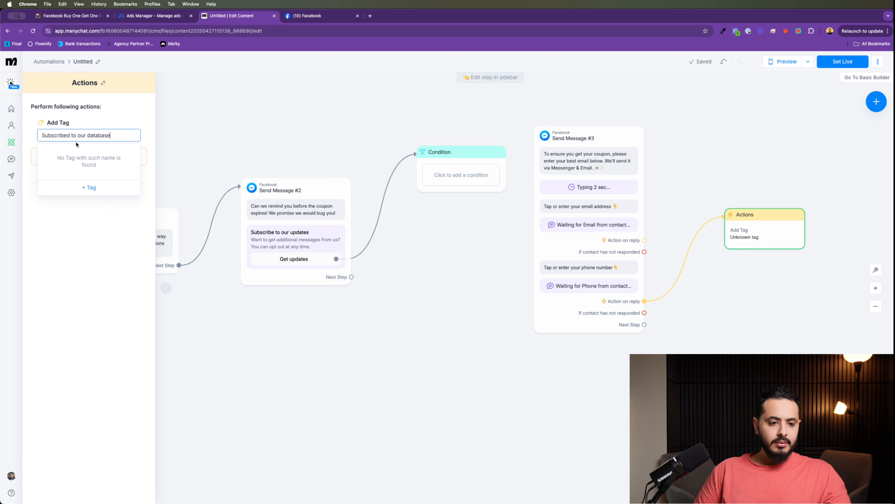
left_click(93, 189)
left_click(507, 194)
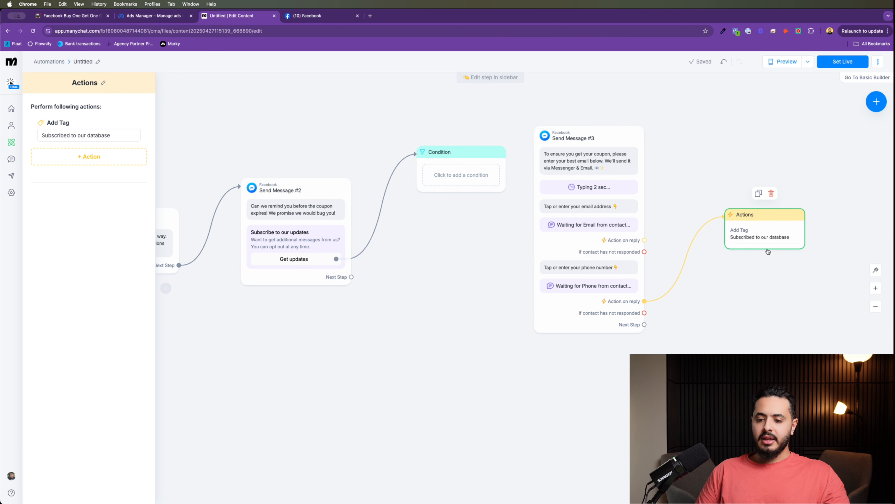
left_click_drag(768, 242, 759, 211)
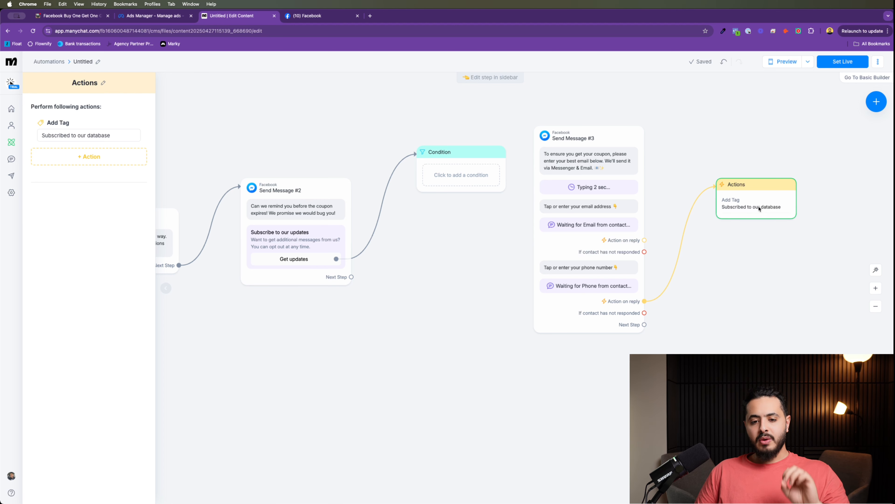
Step: Set the Condition to check that the tag is 'Subscribed to our database'
left_click(456, 172)
left_click(104, 141)
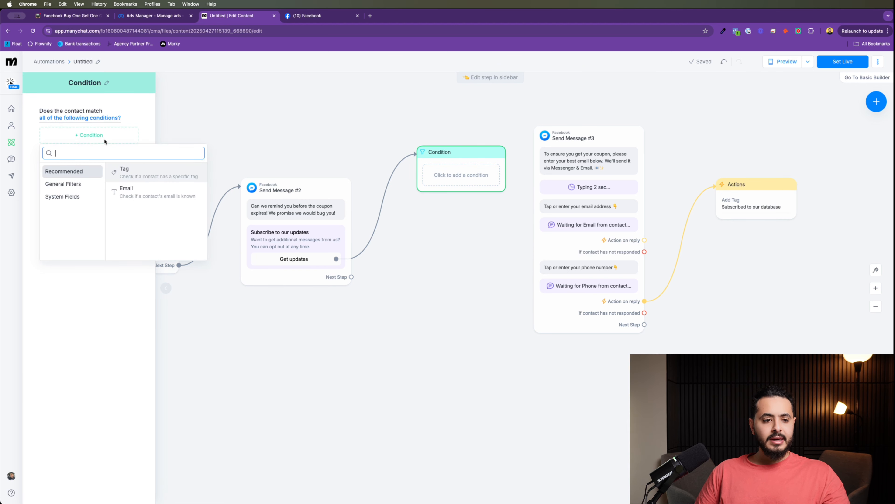
left_click(147, 173)
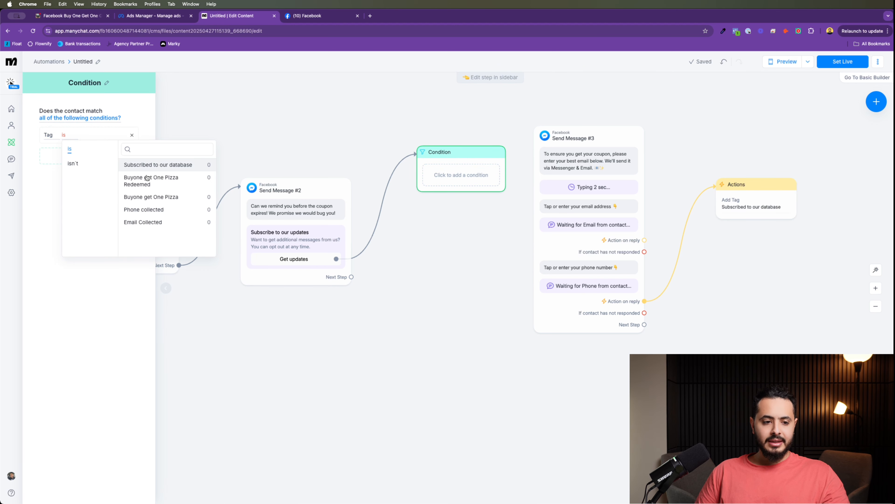
left_click(168, 170)
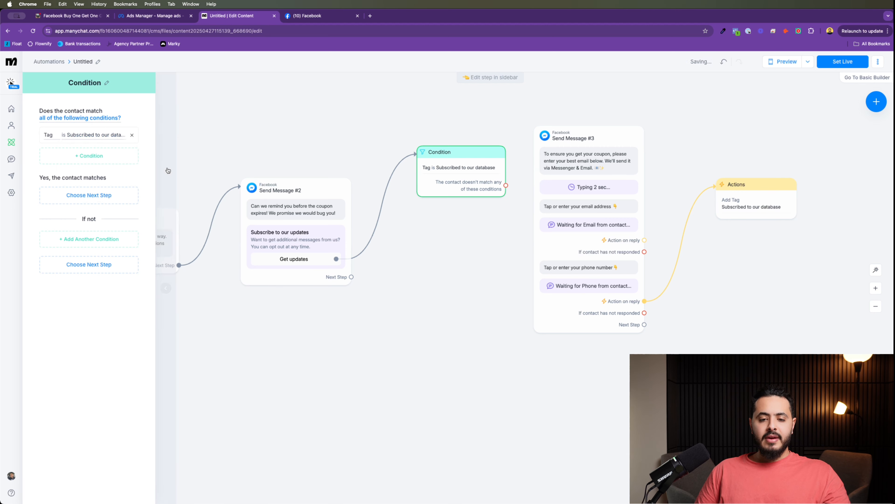
Step: Link the Condition's 'doesn't match' output to Send Message #3 and tidy the node layout
mouse_move(453, 177)
left_mouse_down()
mouse_move(469, 182)
mouse_move(449, 167)
left_mouse_up()
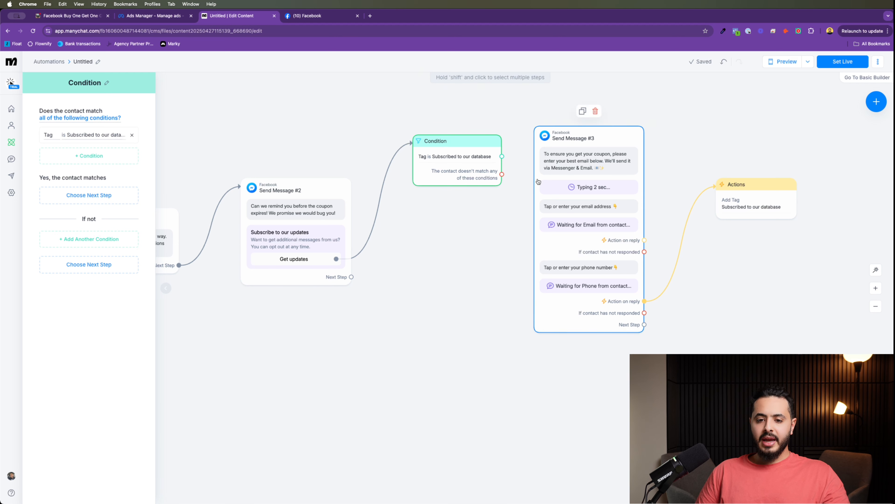
left_click_drag(502, 174, 592, 246)
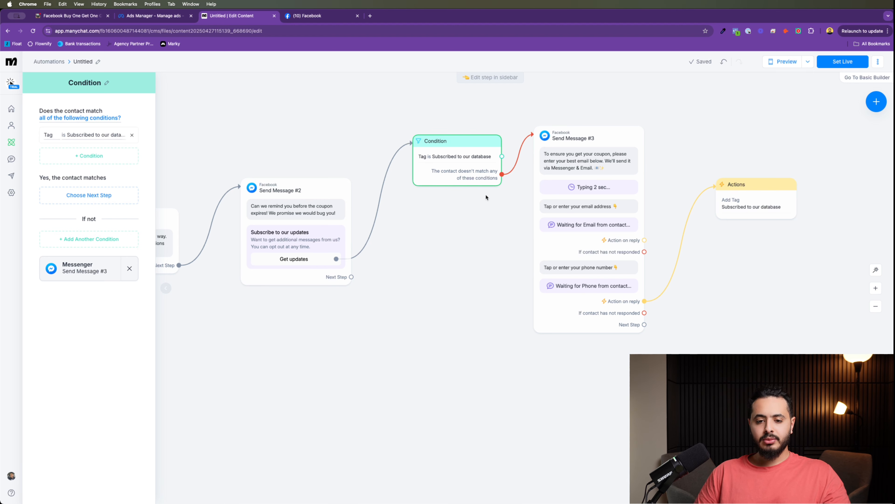
left_click_drag(455, 148, 422, 129)
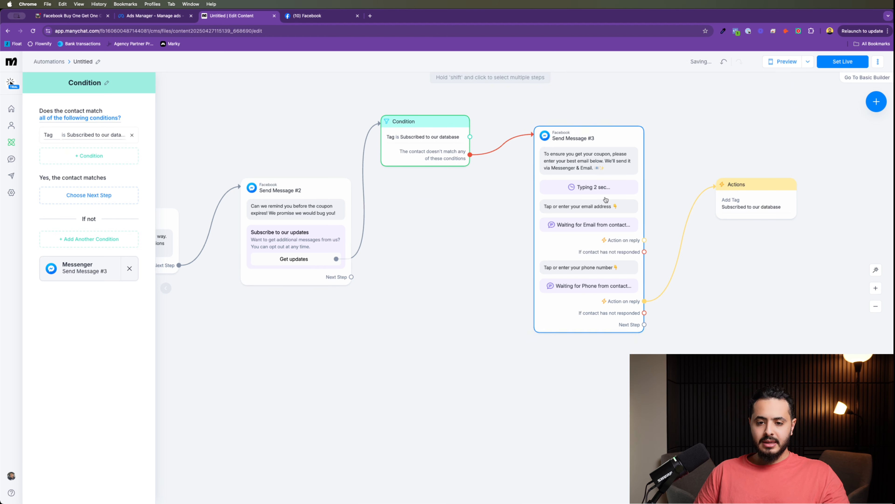
left_click_drag(605, 200, 598, 227)
left_click_drag(769, 198, 744, 319)
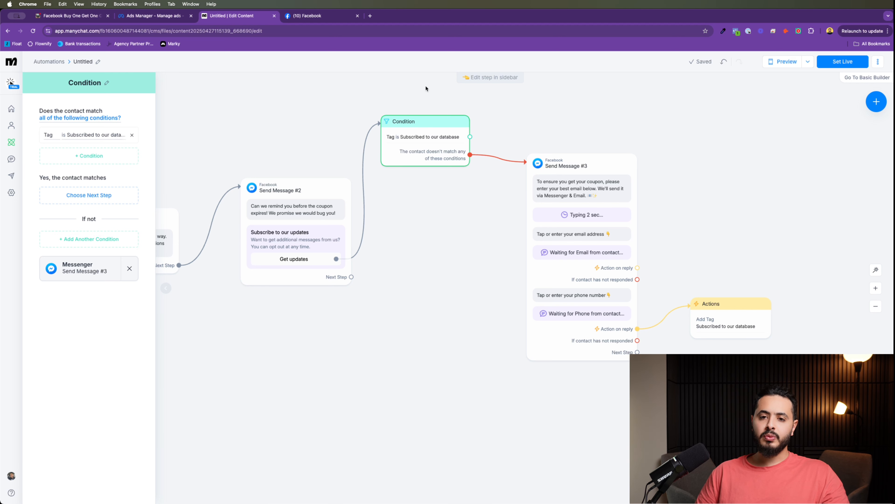
Step: Copy the four Coupon Delivery Message lines from the ClickUp doc and return to ManyChat
left_click(44, 19)
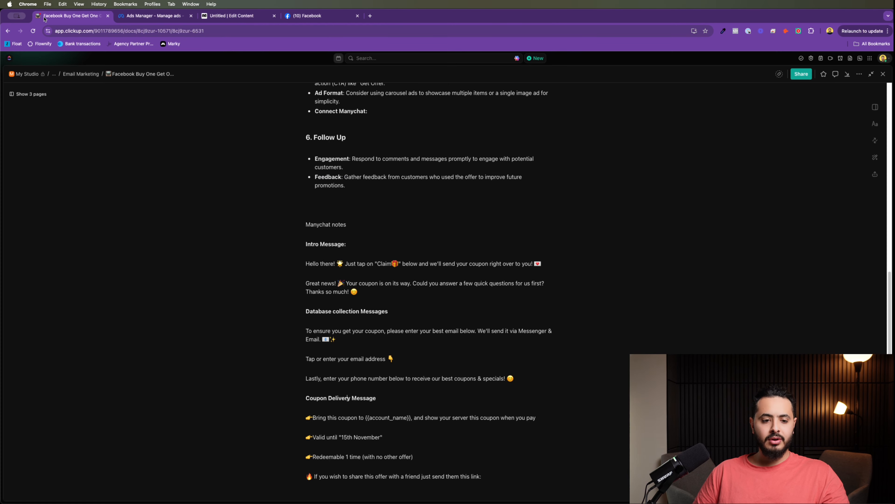
scroll(420, 257, "down", 5)
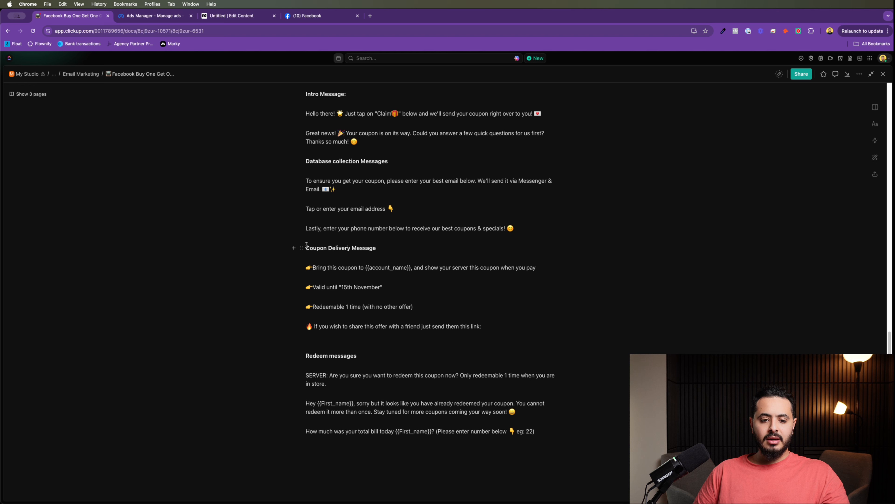
left_click_drag(308, 264, 532, 334)
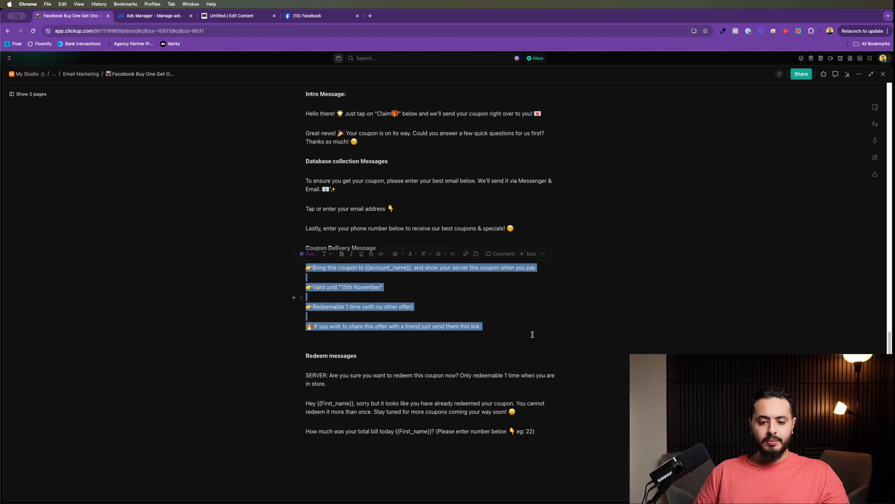
left_click(154, 18)
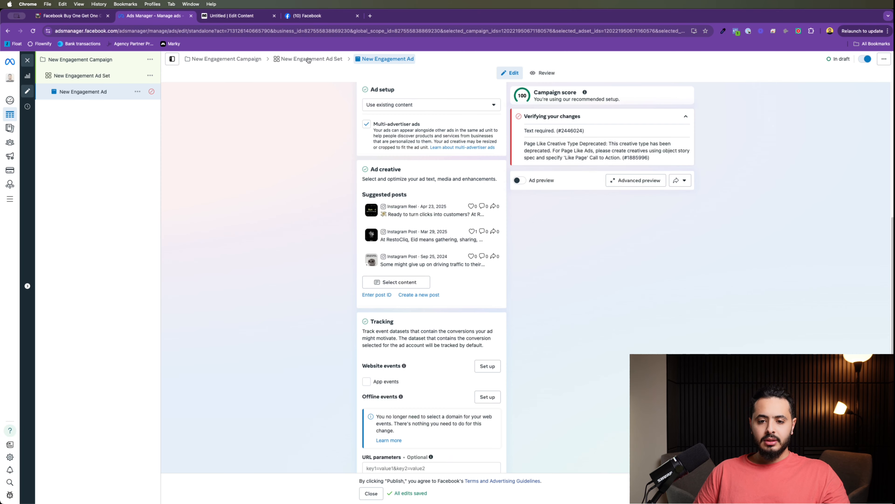
left_click(247, 18)
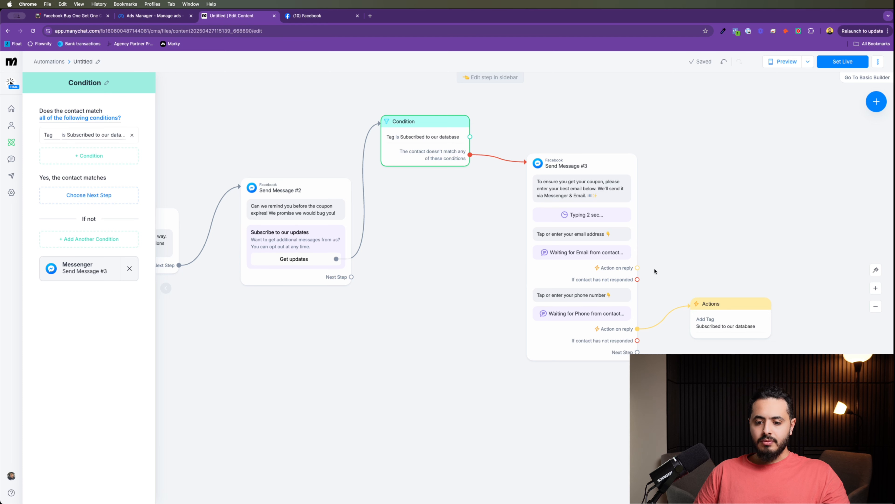
Step: Add a Messenger Send Message #4 after Send Message #3 containing the pasted coupon text
left_click_drag(637, 351, 762, 122)
left_click(797, 125)
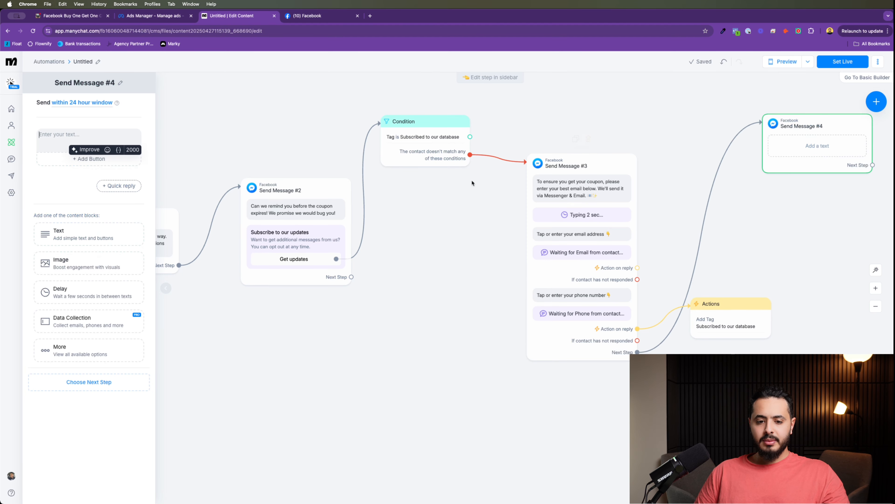
type("👉Bring this coupon to No field selected, and show your server this coupon when you pay  👉Valid until \"15th November\"  👉Redeemable 1 time (with no other offer)  🔥 If you wish to share this offer with a friend just send them this link:")
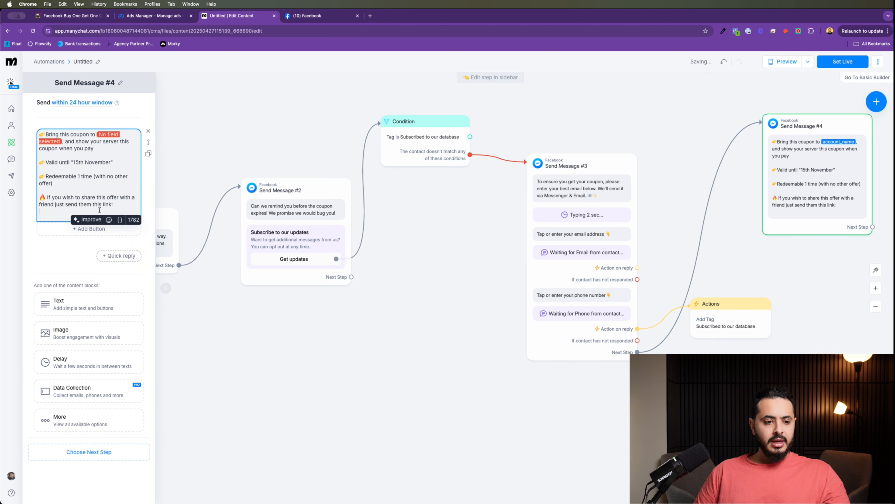
left_click(116, 134)
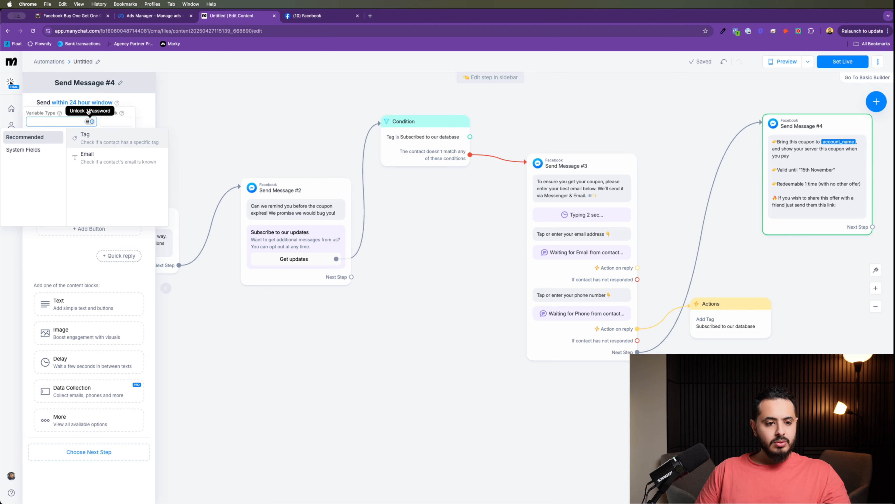
left_click(126, 88)
left_click(111, 135)
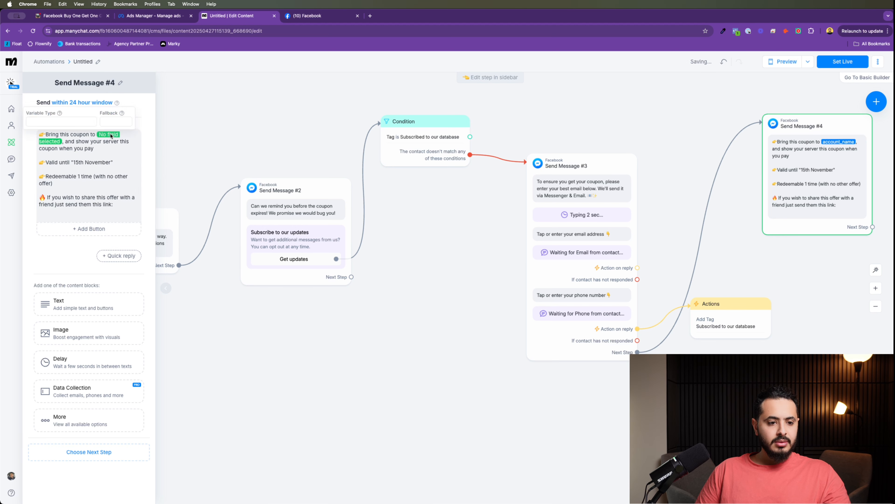
Step: Replace the empty field chip with "Your Restaurant Name" and change 'your server' to 'our server'
triple_click(110, 134)
triple_click(110, 135)
left_click(102, 134)
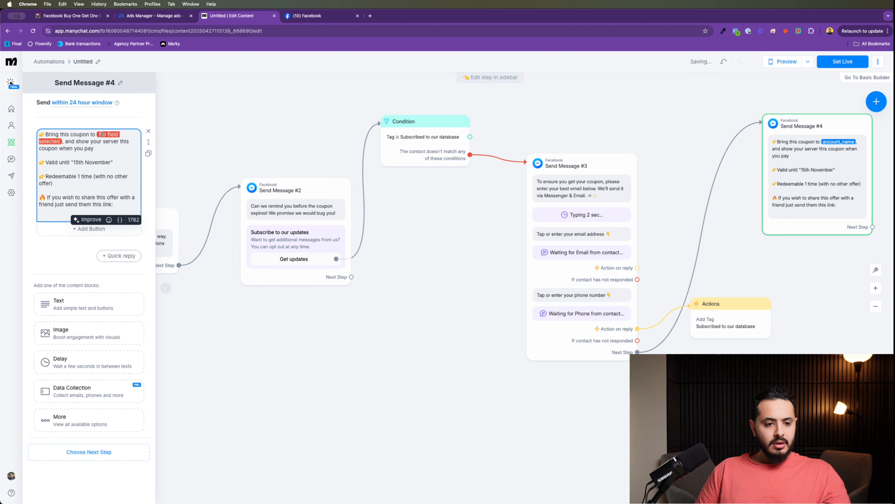
key("BackSpace")
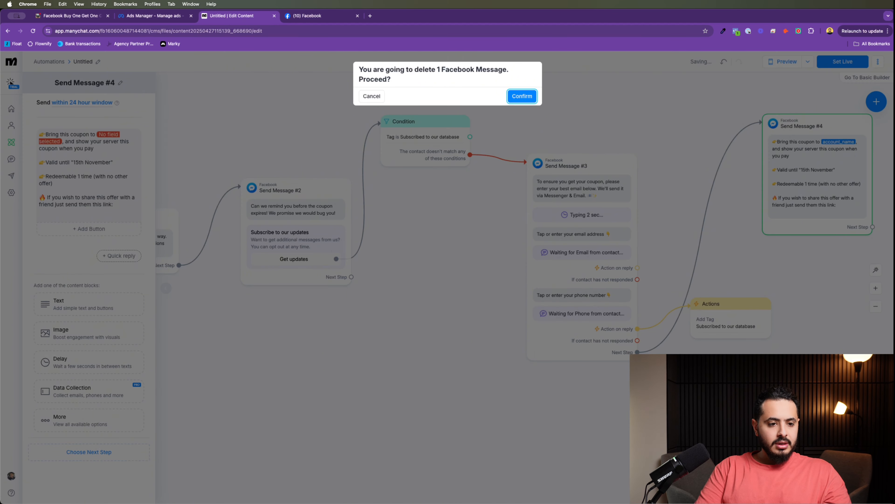
left_click(371, 96)
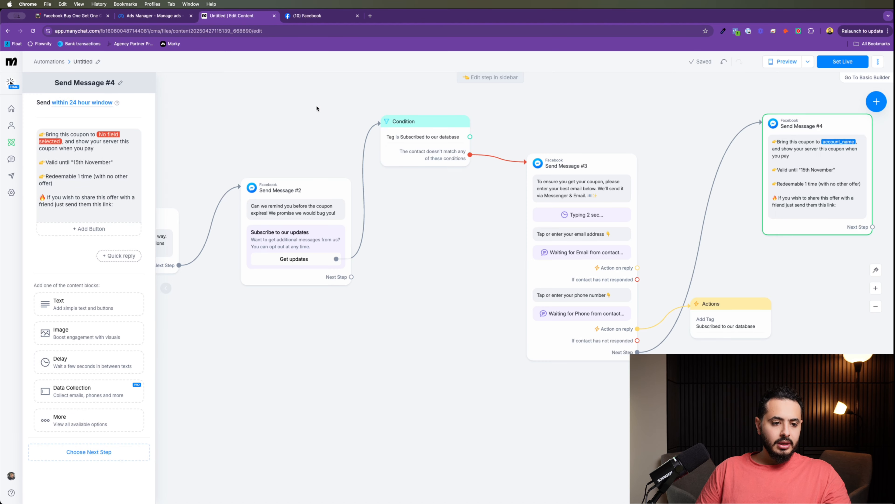
left_click(70, 144)
key("BackSpace")
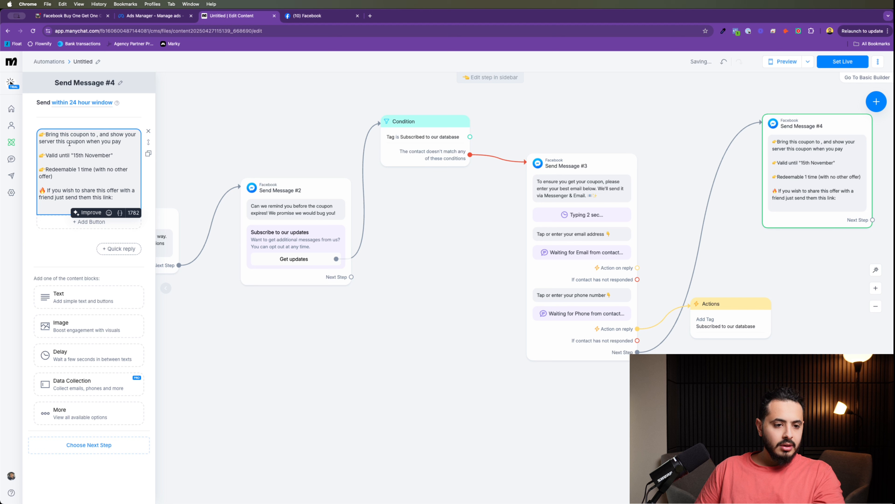
type("\"Th")
key("BackSpace")
key("BackSpace")
key("BackSpace")
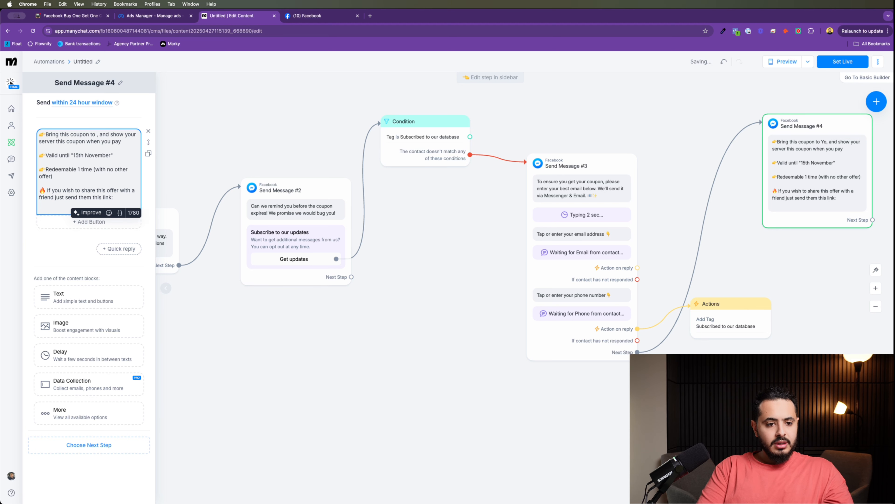
type("\"You")
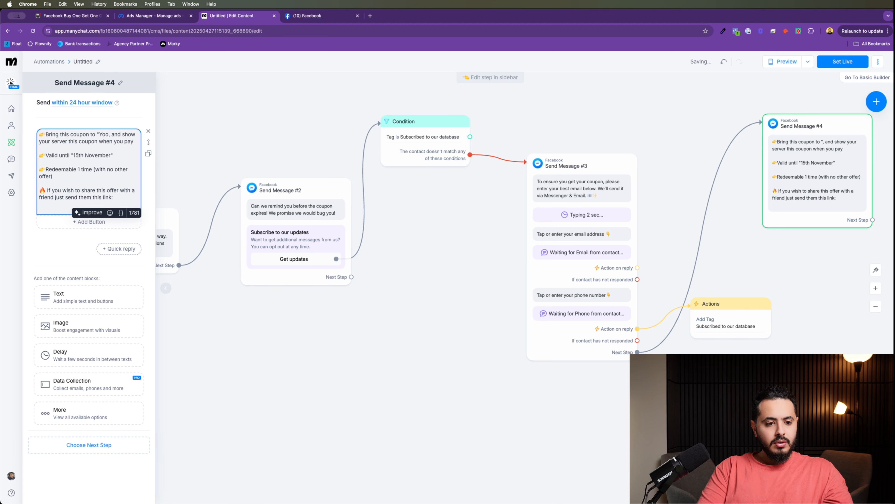
type("r Restaurant")
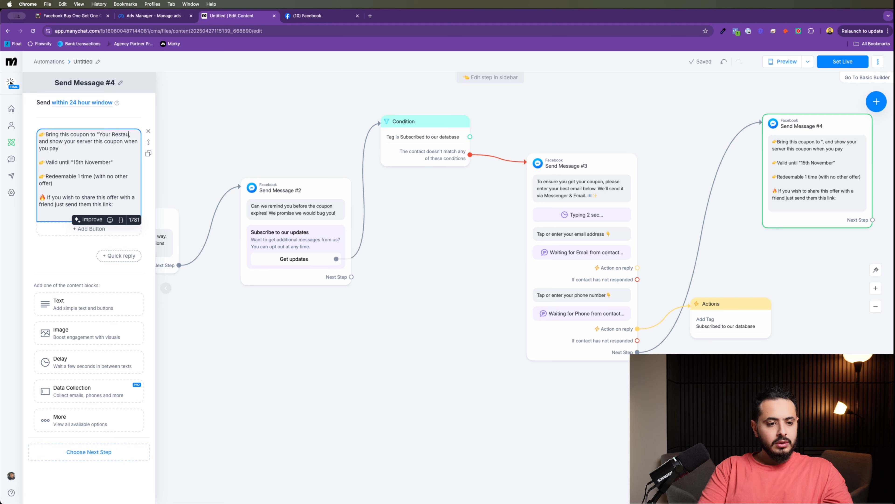
type(" Name\",")
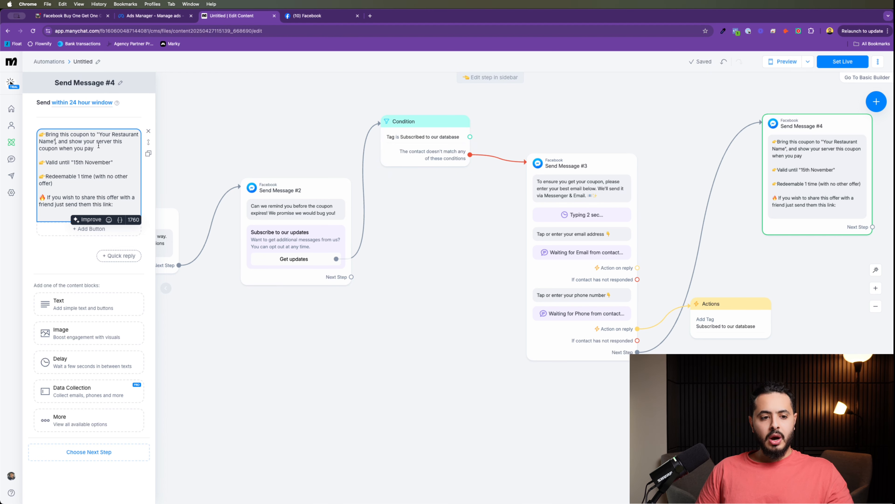
type("our")
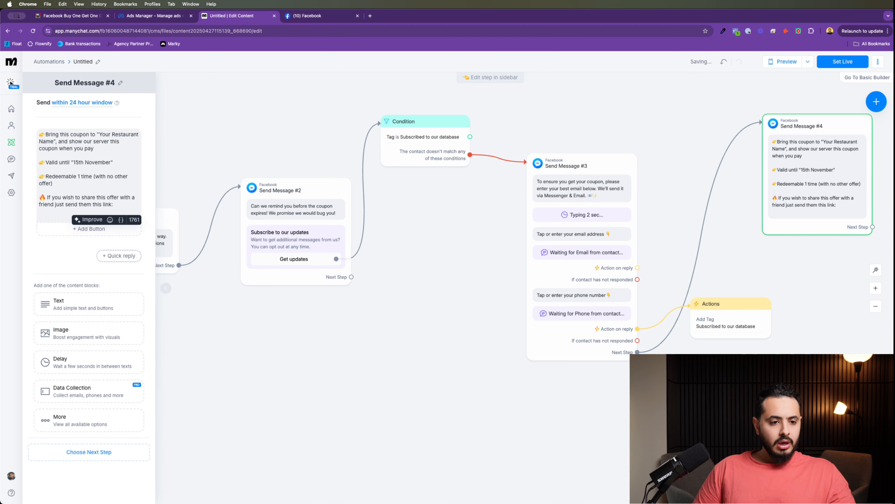
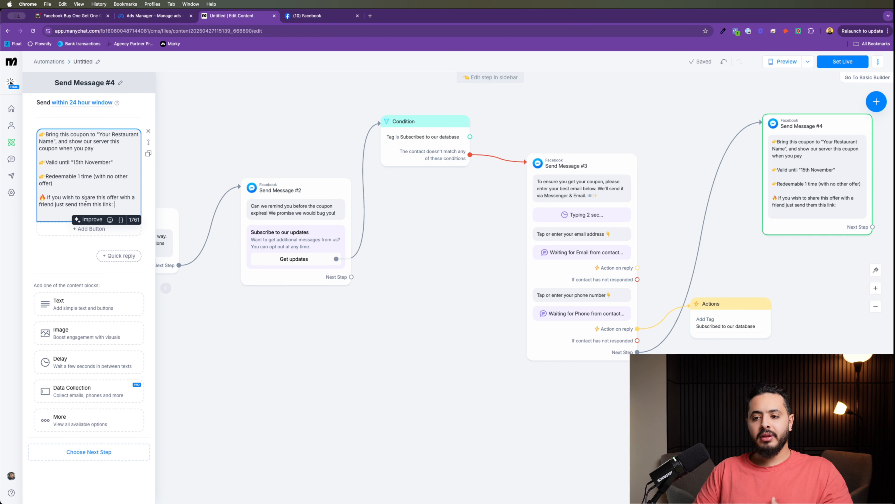
Step: Place the coupon step, Send Message #4, to the right of the Actions step on the canvas
left_click_drag(813, 264, 580, 264)
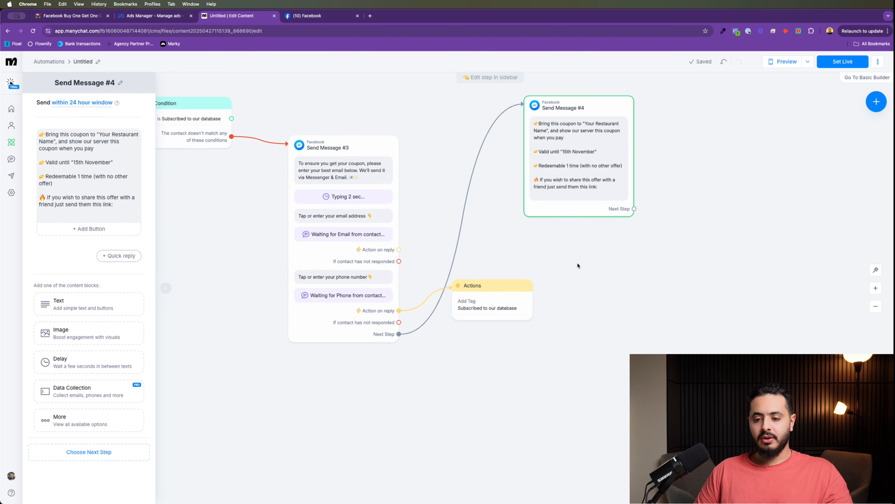
left_click_drag(566, 144, 606, 204)
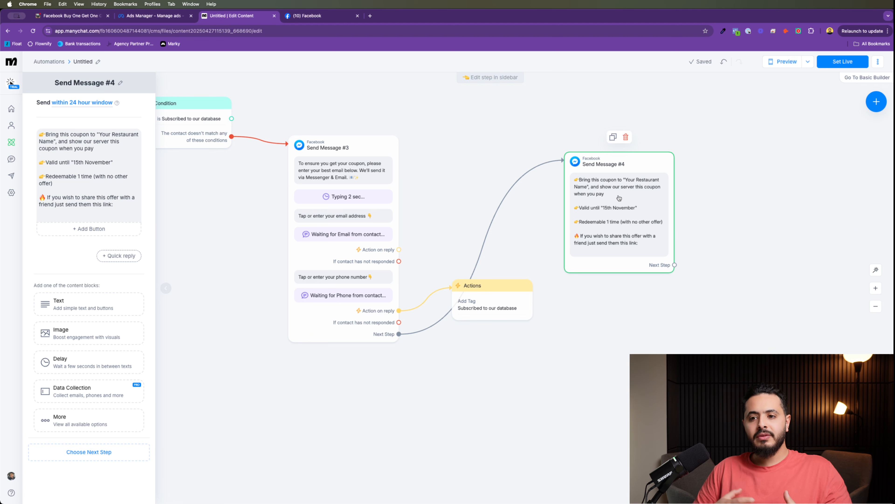
left_click_drag(620, 192, 569, 187)
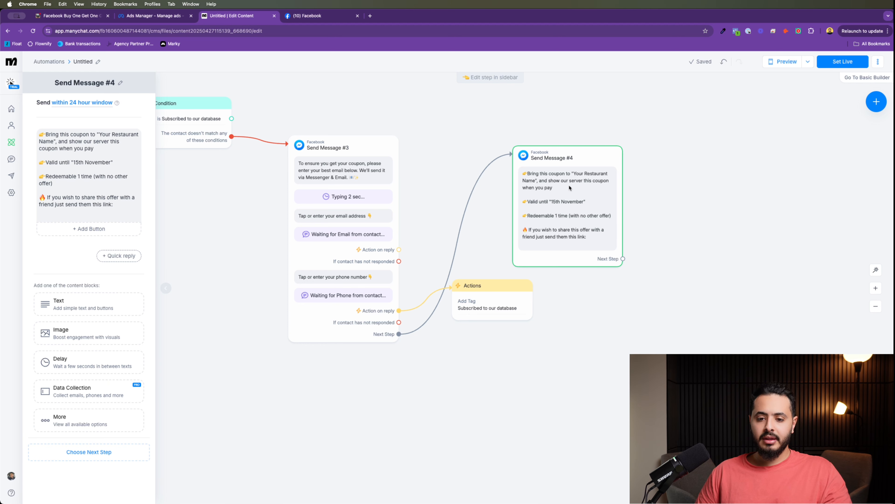
left_click_drag(569, 187, 629, 212)
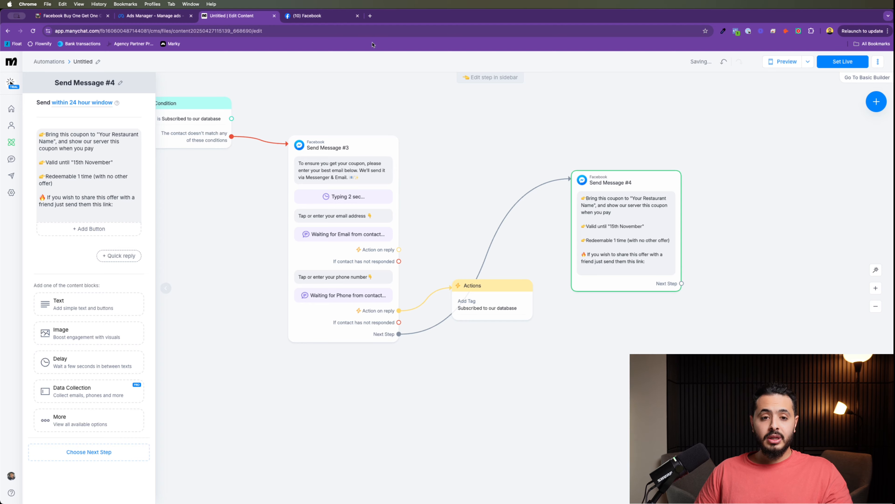
Step: Open canva.com in a new tab and start a square Instagram post
left_click(370, 15)
type("canva.com")
key("Return")
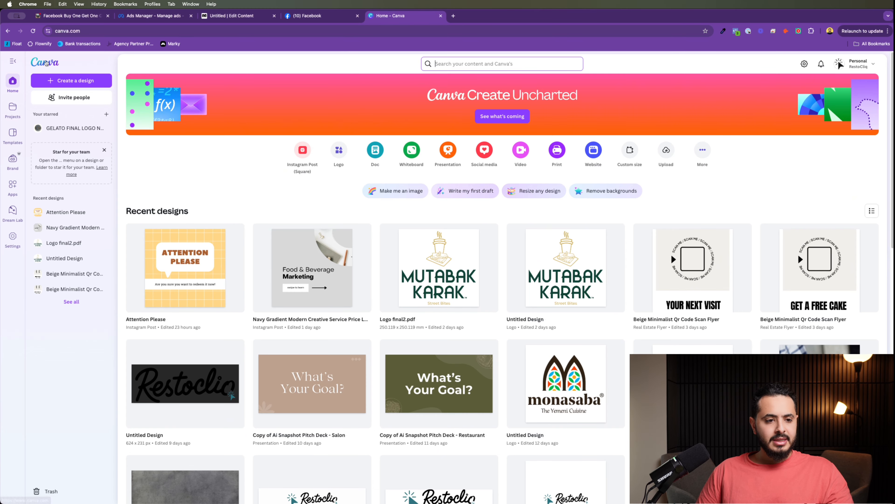
left_click(71, 80)
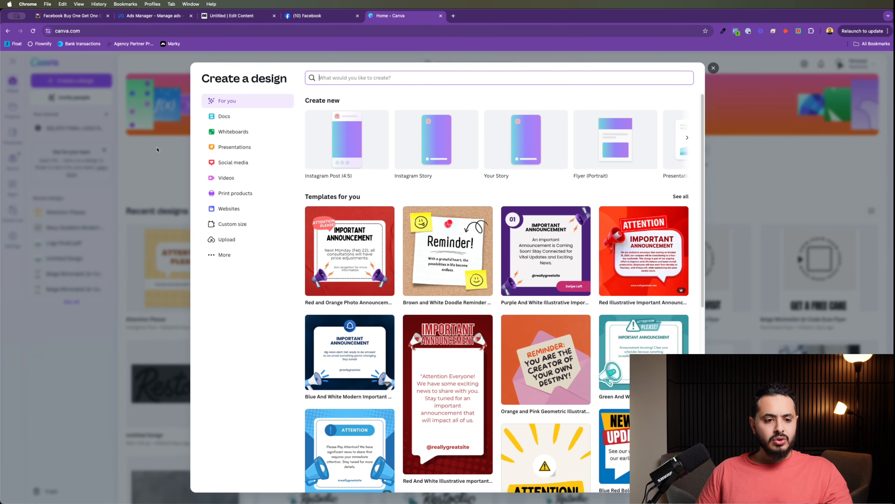
key("Escape")
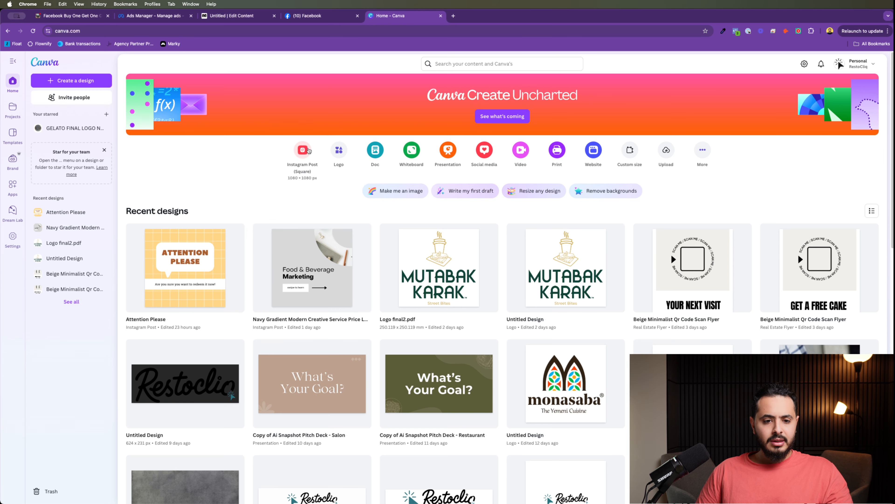
left_click(304, 149)
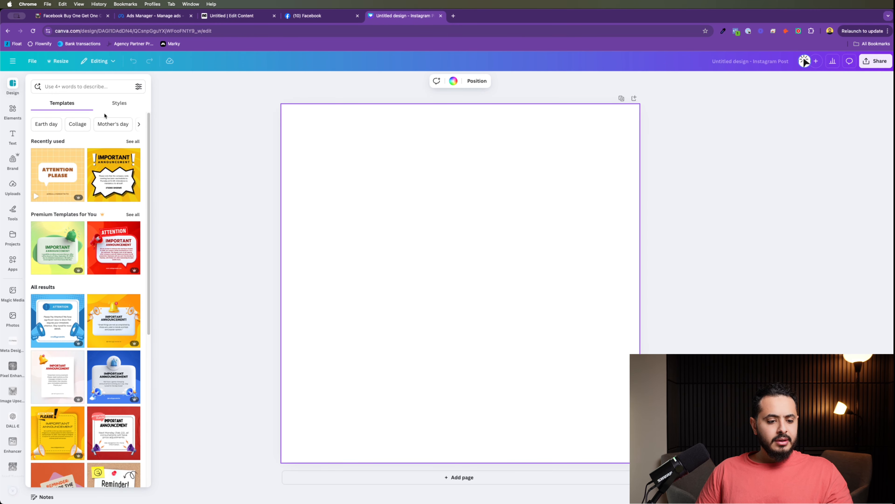
Step: Search templates for 'buy one get one pizza' and apply the red BUY 1 GET 1 Chicken Pizza template
left_click(100, 86)
type("Buy")
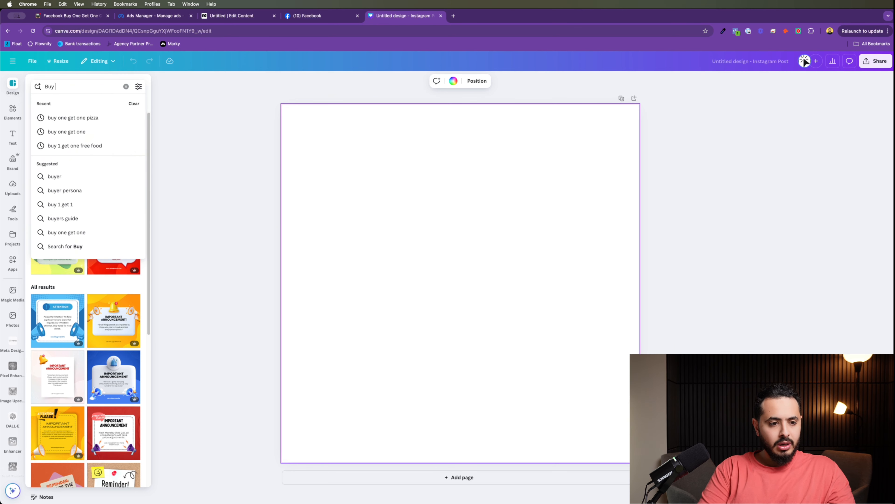
type(" one Ge")
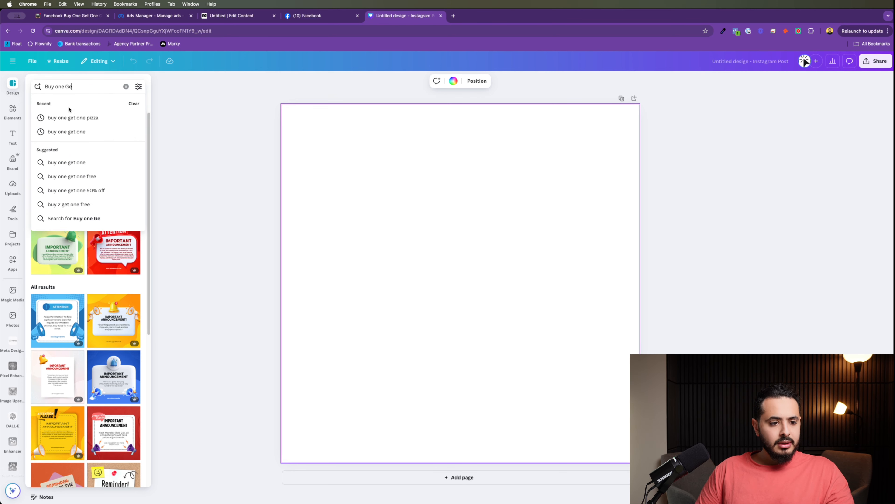
left_click(73, 117)
left_click(58, 266)
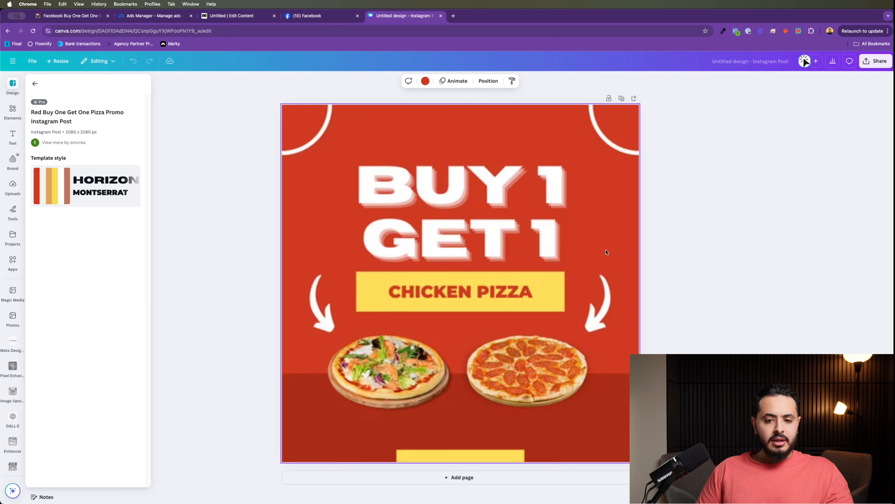
left_click(738, 190)
Step: Download the pizza design as a PNG and go back to ManyChat
left_click(876, 60)
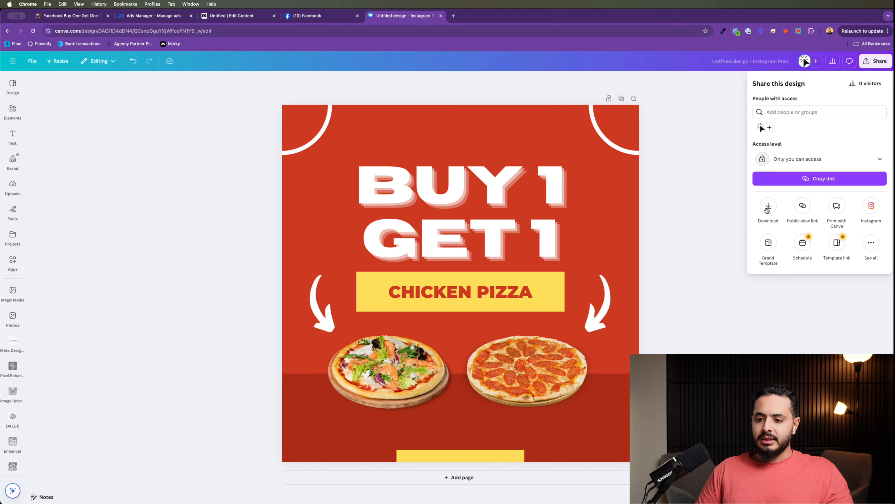
left_click(767, 208)
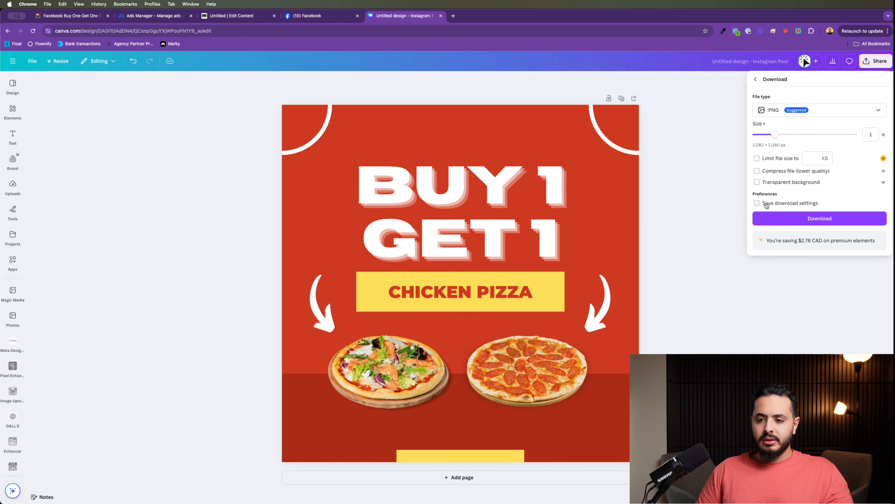
left_click(775, 217)
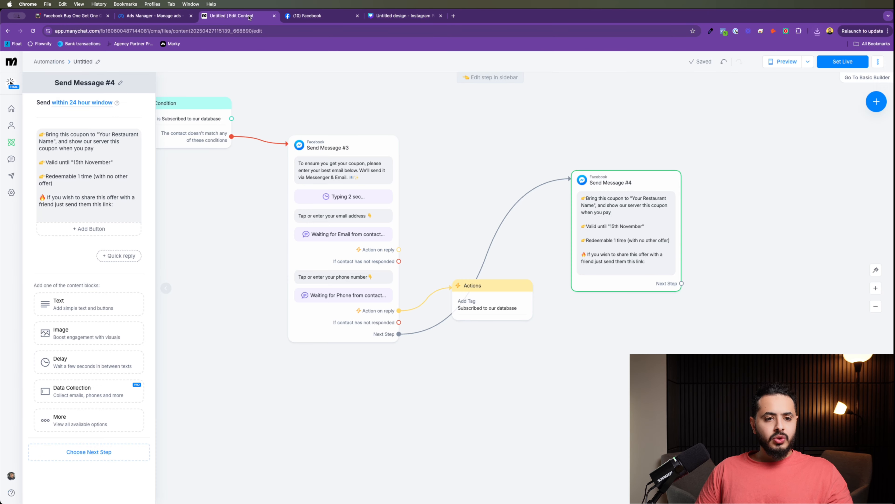
left_click(231, 15)
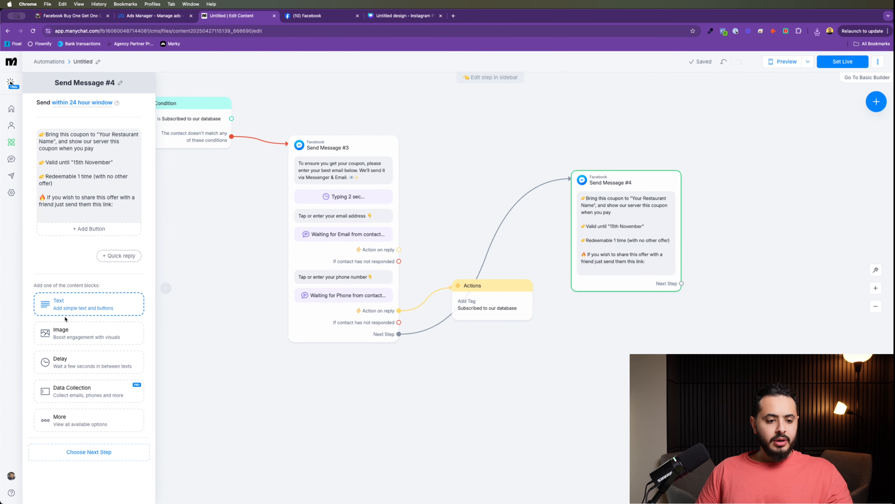
Step: Add an image block above the coupon text and upload the downloaded pizza PNG
left_click(66, 332)
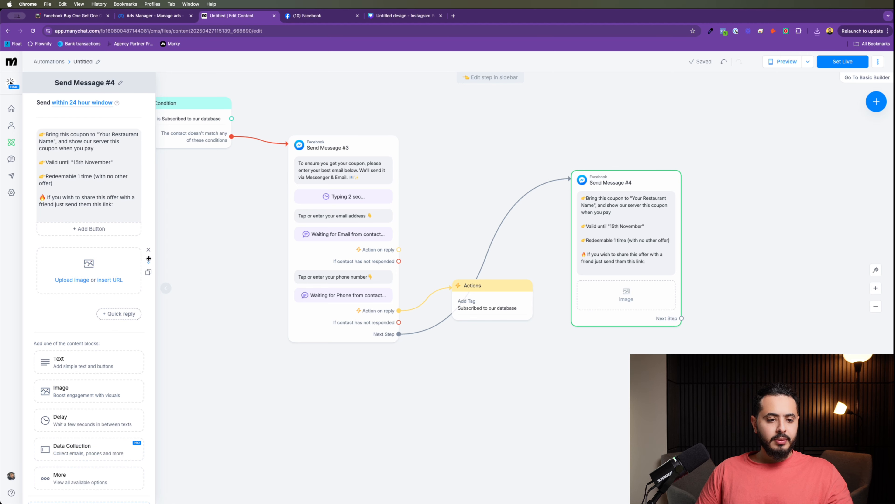
left_click_drag(148, 259, 138, 129)
left_click(110, 152)
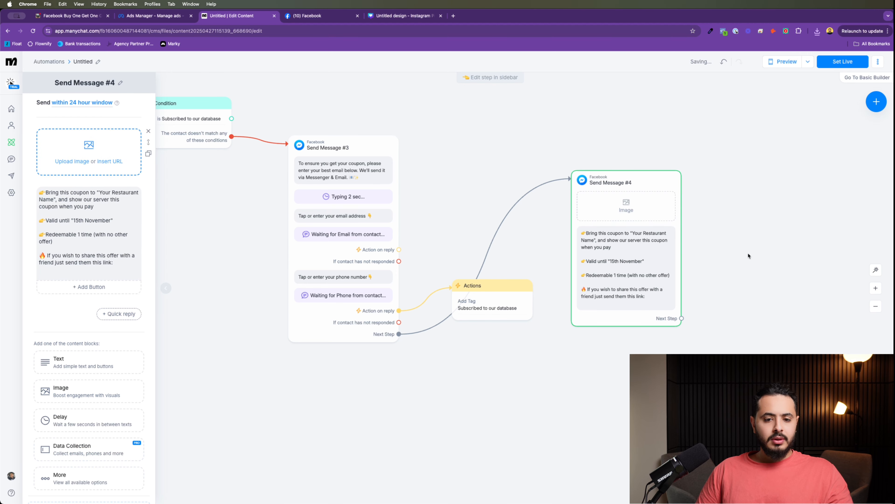
double_click(340, 139)
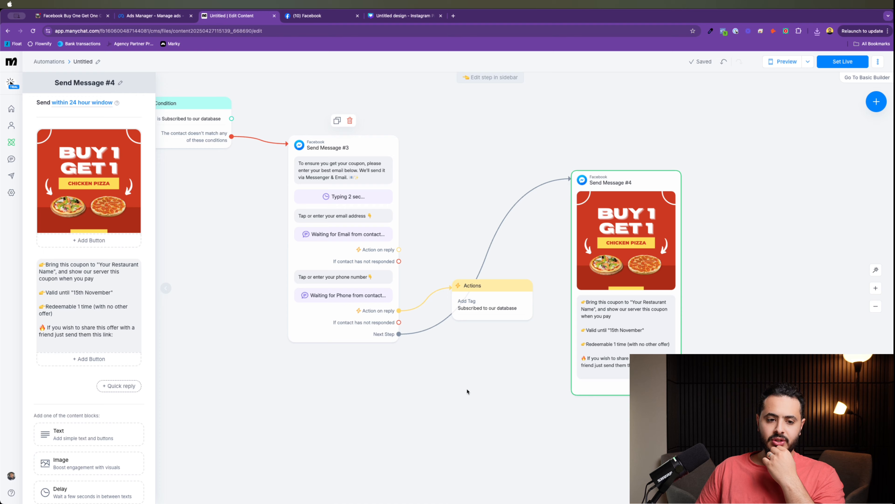
Step: Tidy the Actions and coupon steps, then drag out a new step from the coupon message
left_click_drag(468, 392, 399, 375)
left_click_drag(400, 291, 376, 196)
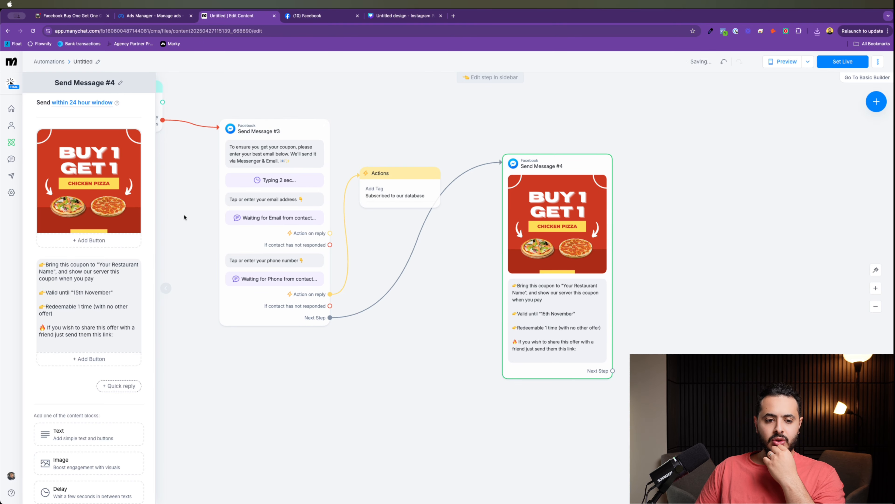
scroll(308, 180, "left", 7)
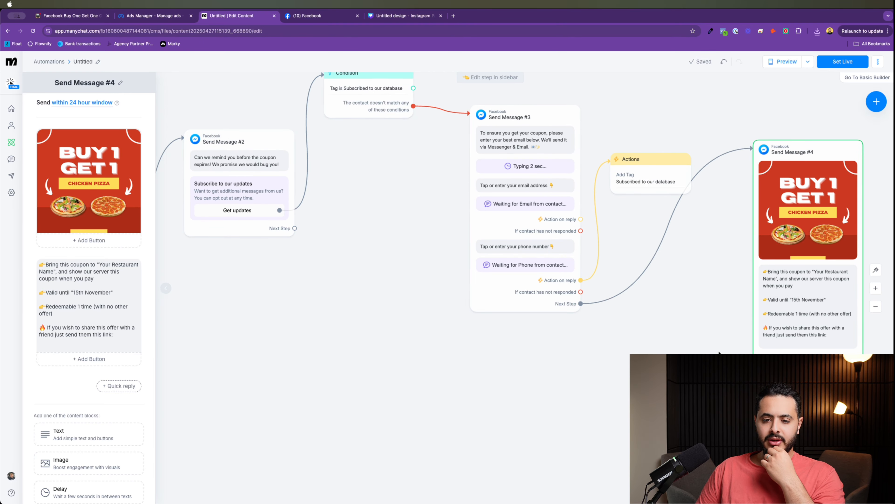
scroll(380, 232, "right", 8)
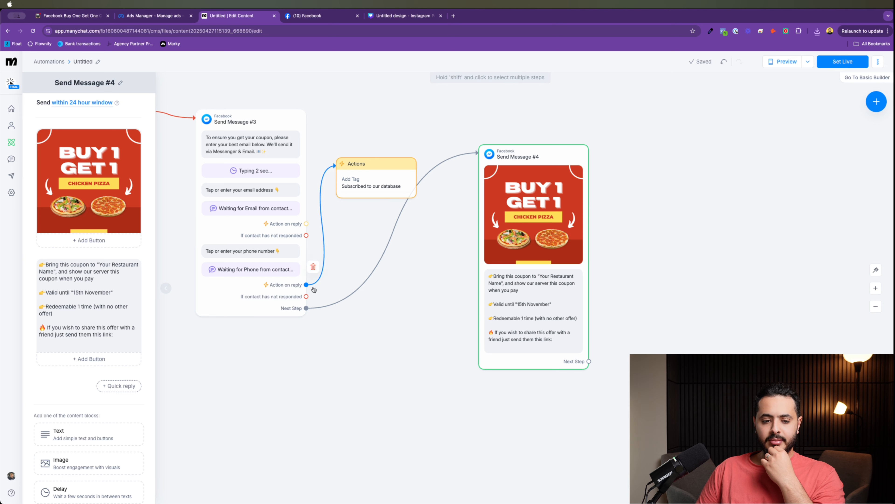
left_click_drag(545, 228, 558, 194)
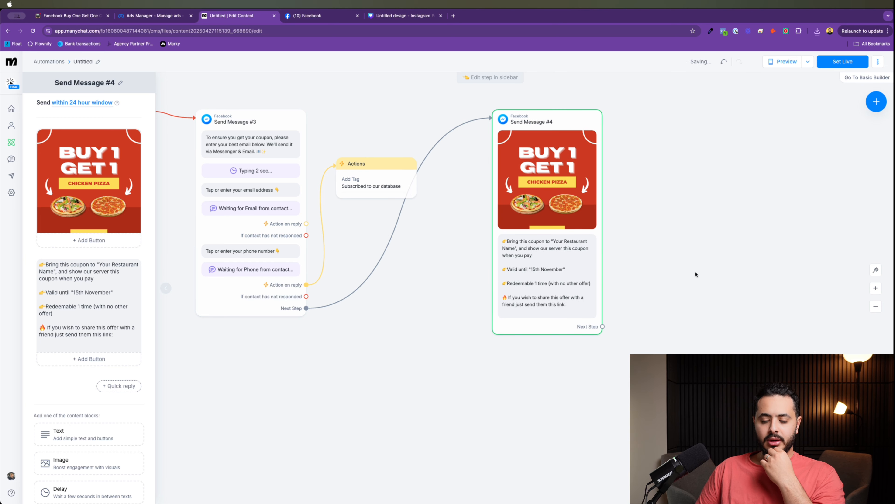
left_click_drag(695, 271, 503, 246)
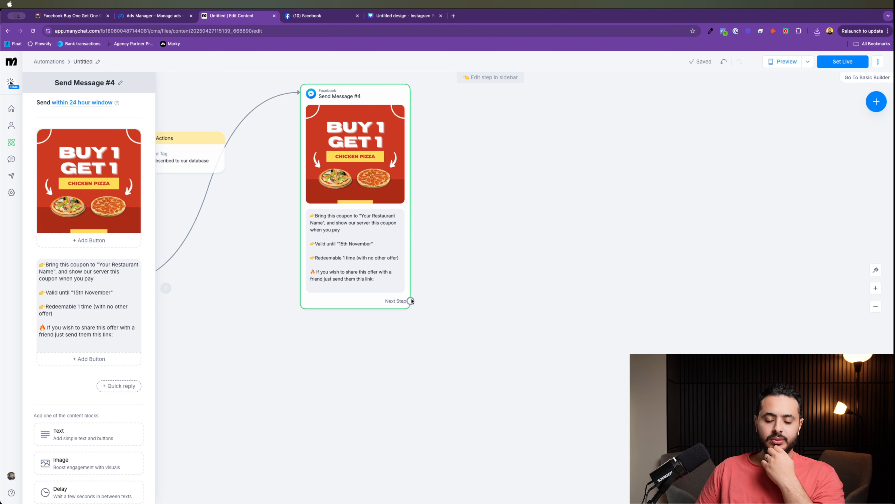
left_click_drag(411, 301, 515, 168)
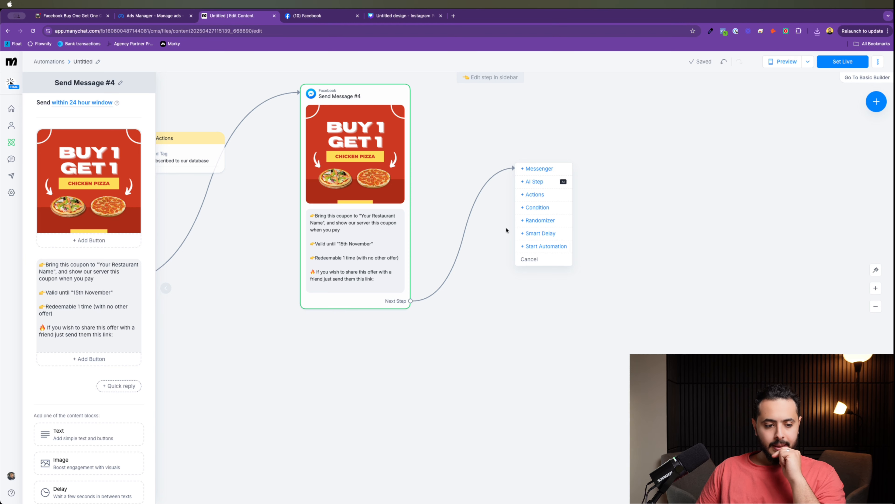
Step: Create Send Message #5 and give the coupon message a 'Redeem' button
left_click(531, 170)
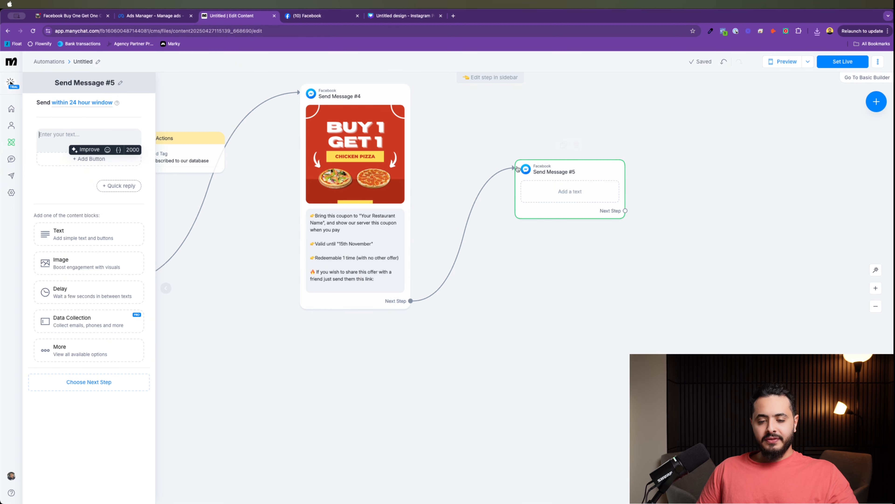
left_click(376, 291)
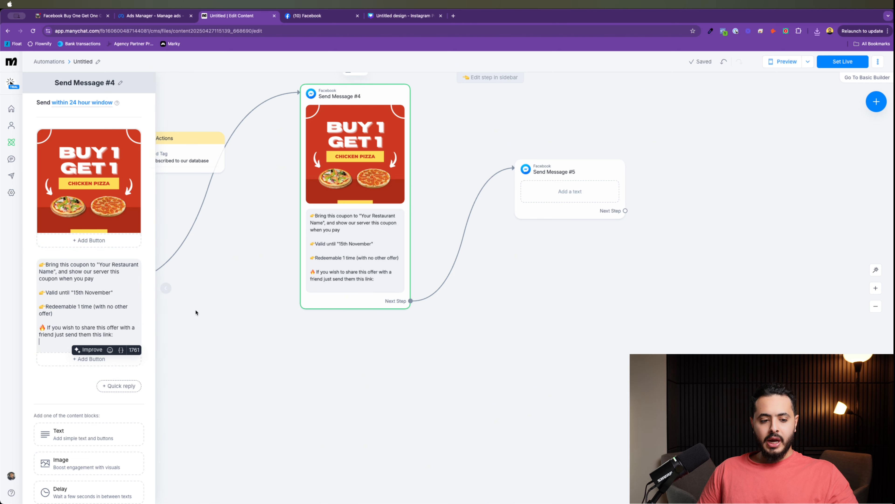
left_click(88, 359)
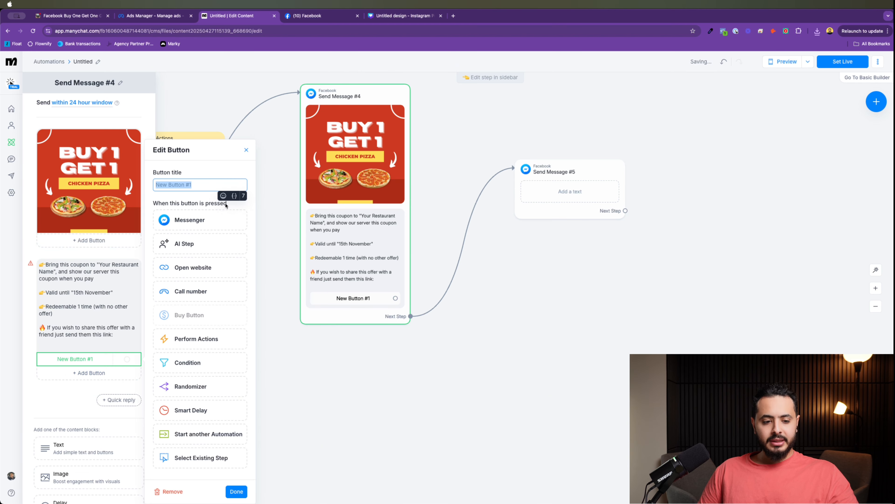
type("Redeem")
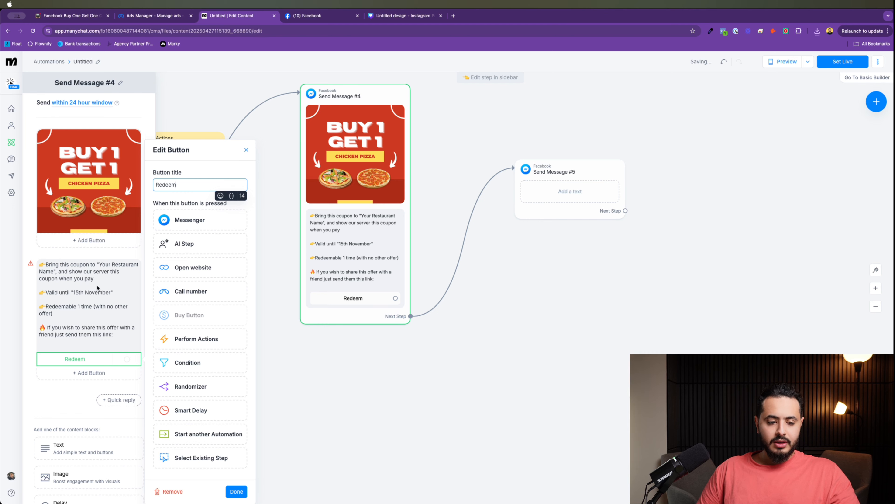
left_click(409, 394)
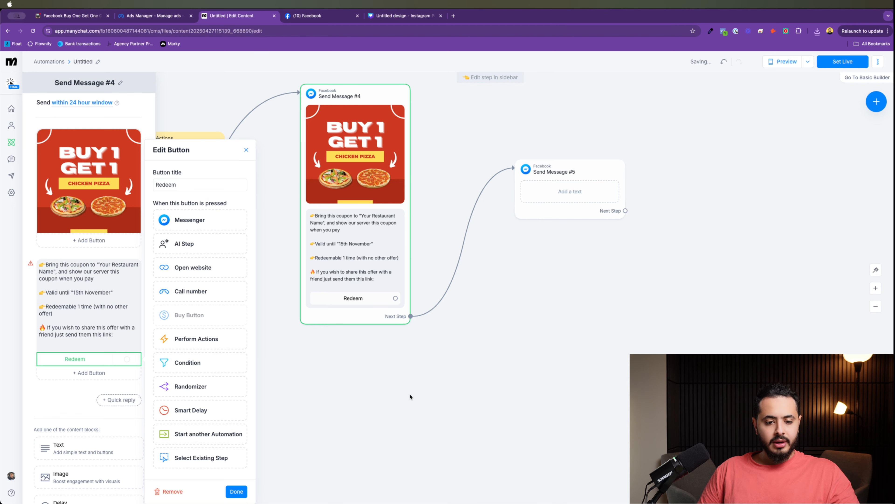
left_click(443, 290)
left_click(444, 275)
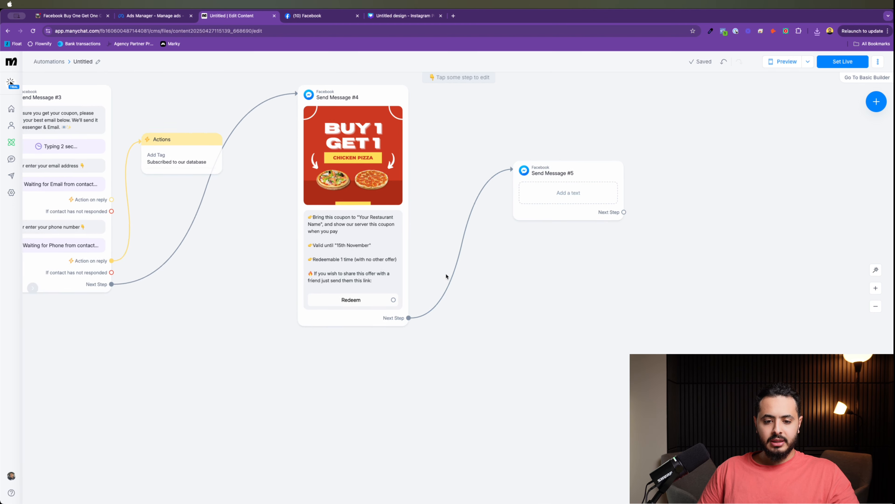
Step: Replace the #4→#5 link with a connection from the Redeem button to Send Message #5
scroll(372, 317, "down", 5)
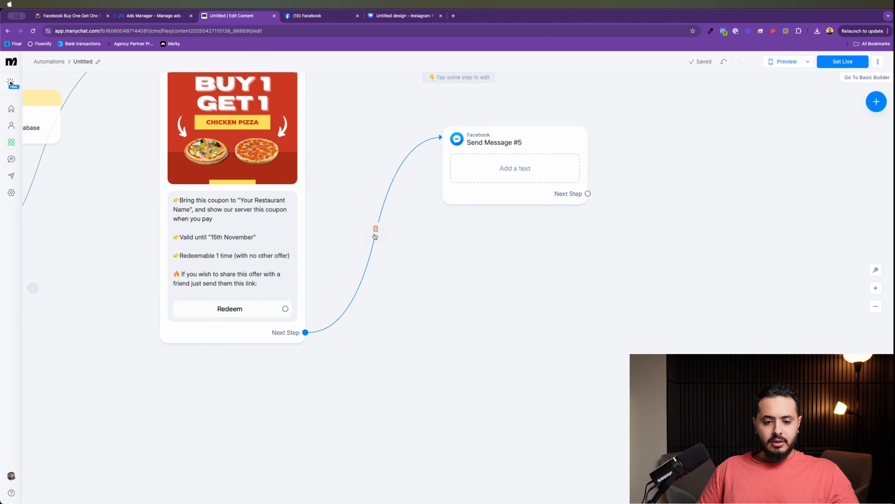
left_click(376, 230)
left_click_drag(286, 307, 266, 312)
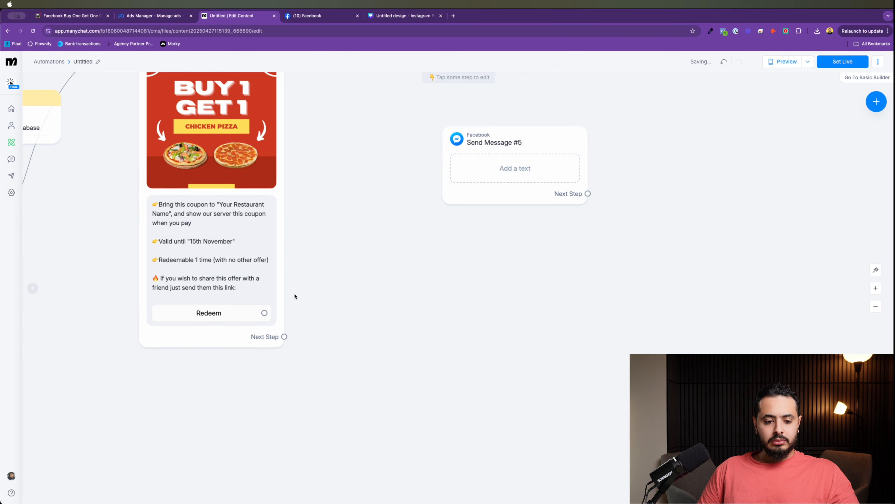
scroll(312, 297, "down", 1)
scroll(312, 298, "down", 5)
scroll(289, 310, "up", 5)
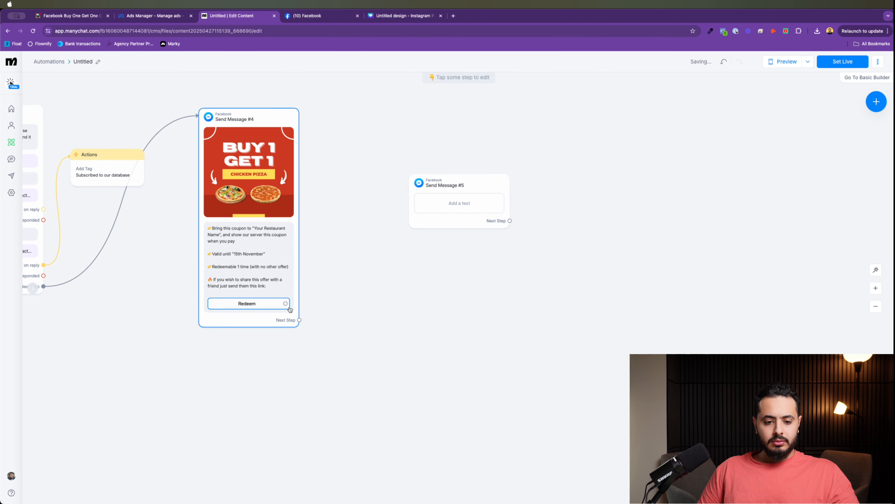
left_click_drag(286, 303, 501, 170)
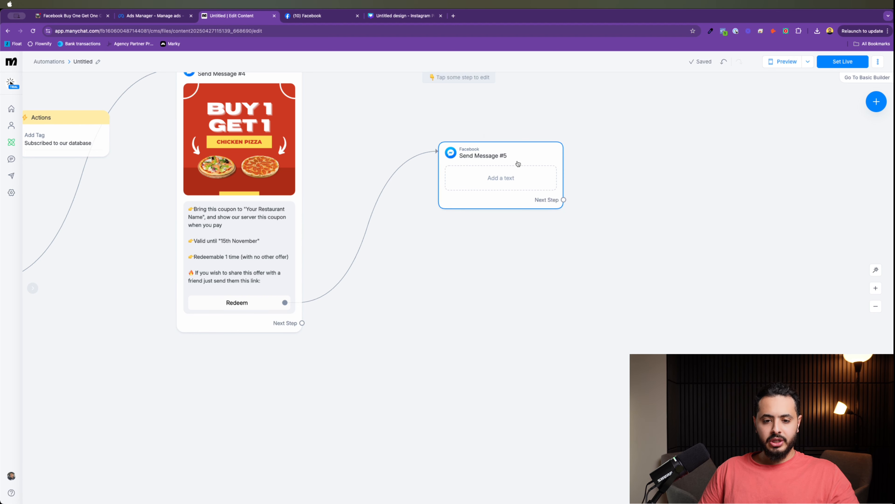
left_click_drag(516, 164, 556, 162)
left_click_drag(554, 282, 394, 273)
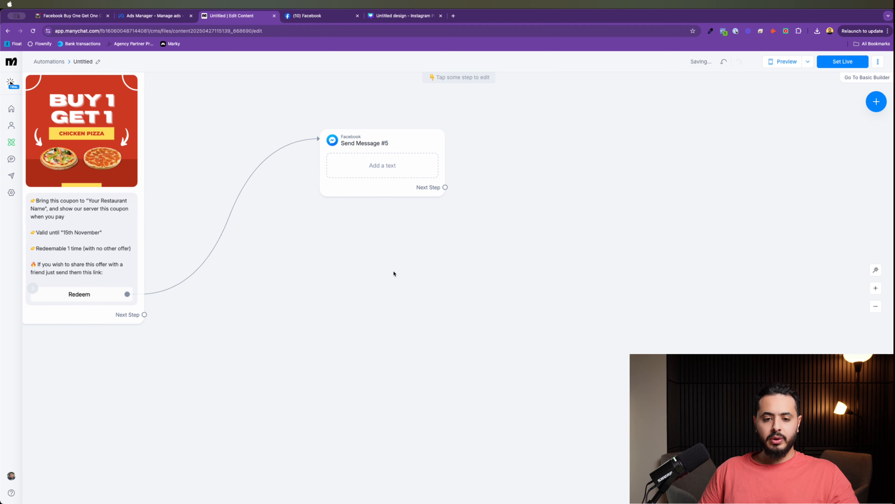
left_click(410, 151)
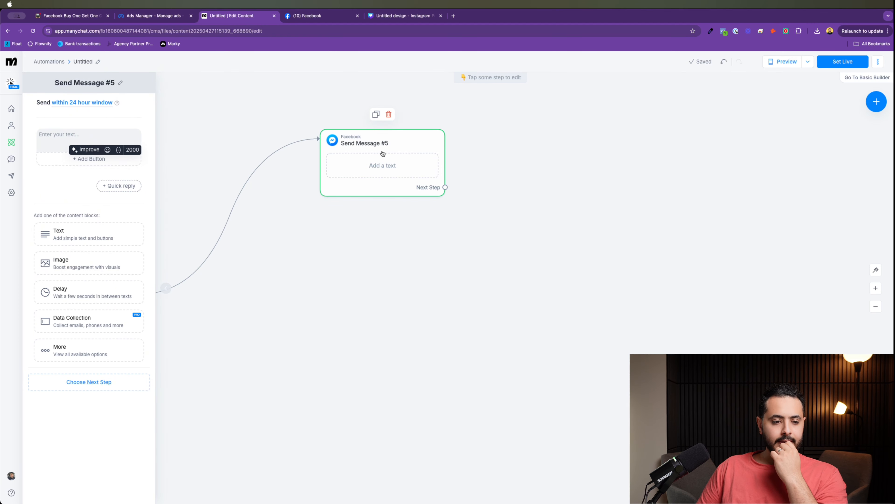
Step: Paste the SERVER redeem-confirmation paragraph from the ClickUp doc into Send Message #5
left_click(72, 16)
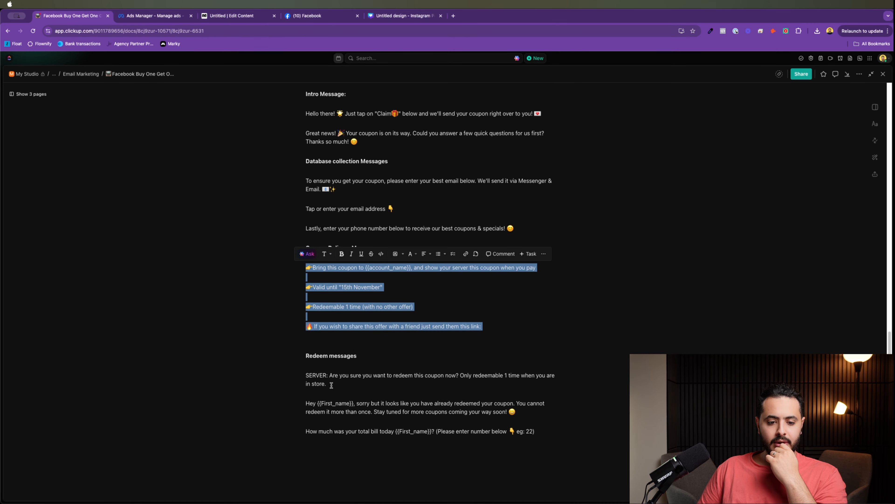
left_click_drag(326, 384, 295, 371)
key("super+c")
left_click(152, 16)
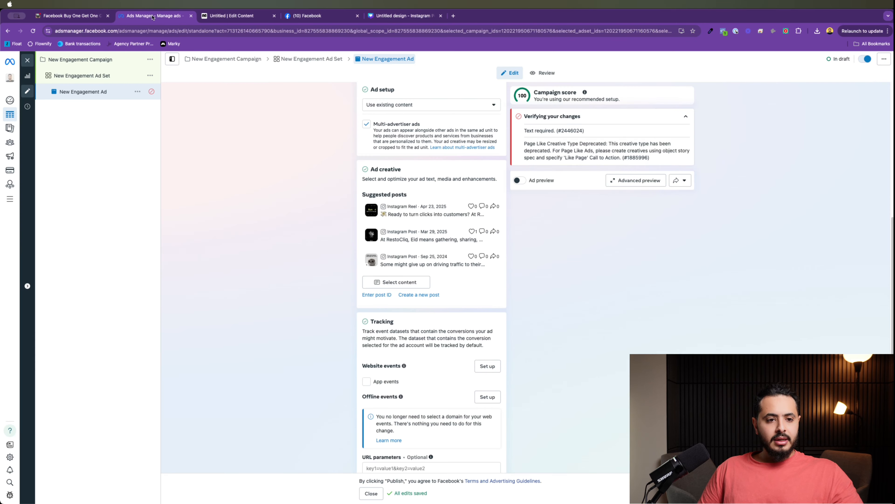
left_click(65, 16)
left_click(255, 16)
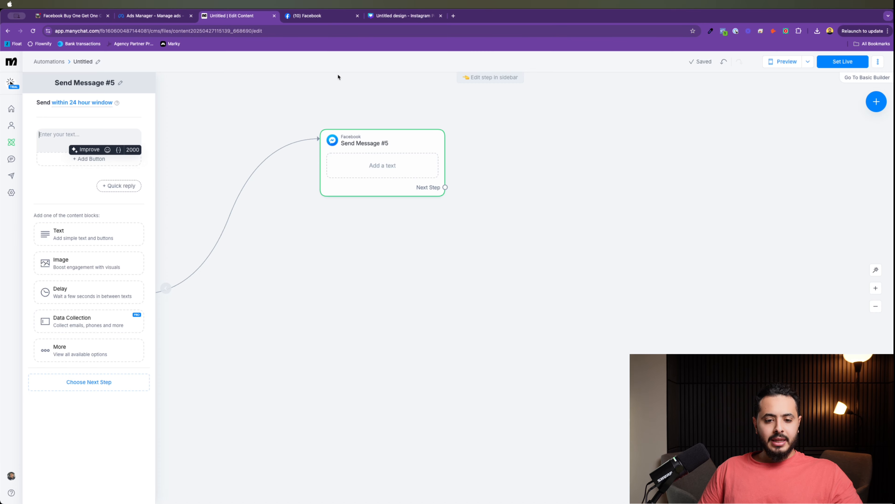
left_click(74, 136)
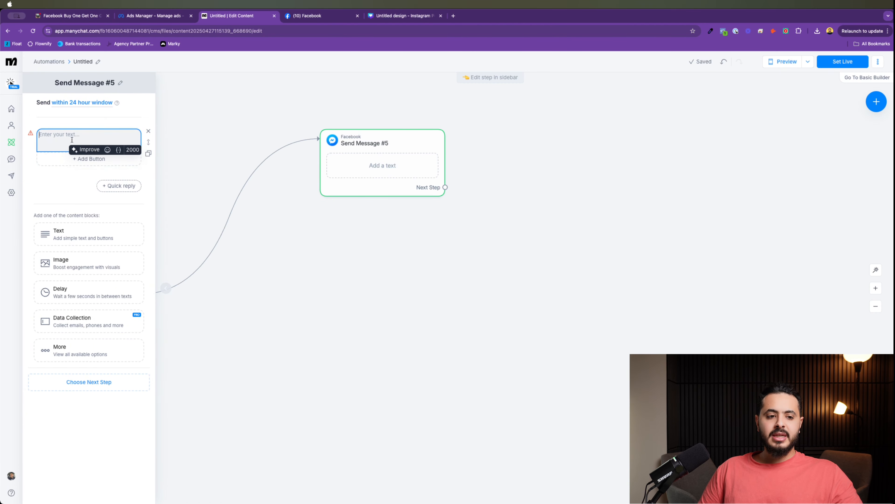
key("super+v")
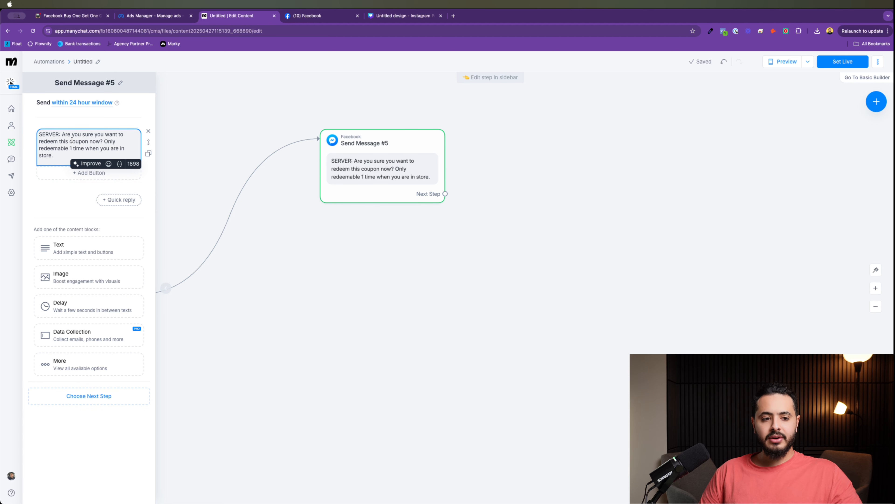
double_click(49, 134)
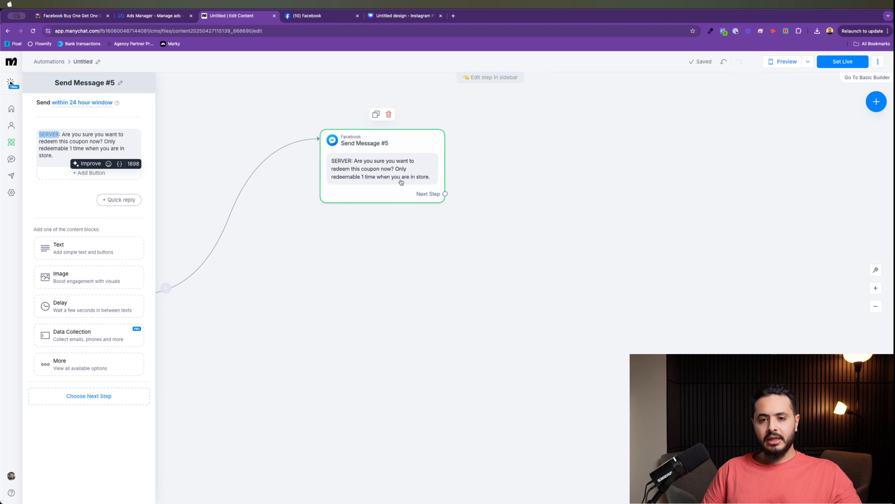
Step: Reposition Send Message #5 next to the coupon card on the canvas
left_click_drag(340, 280, 452, 285)
left_click_drag(483, 257, 538, 238)
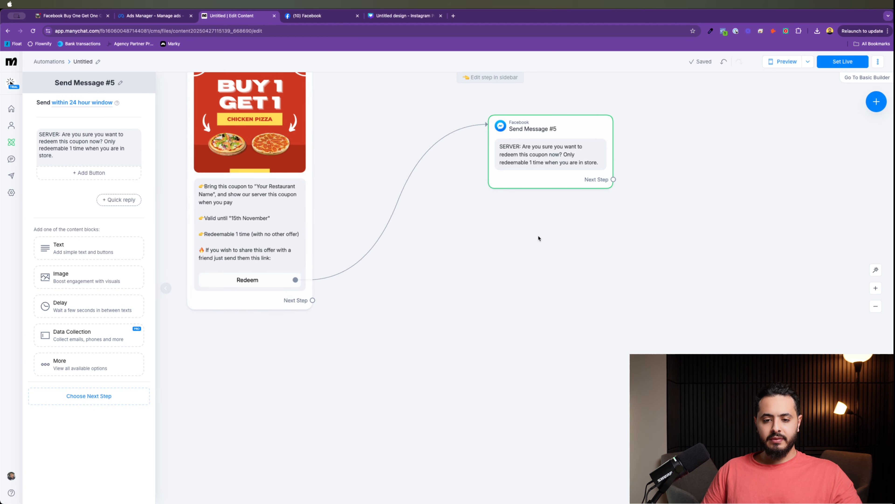
left_click_drag(559, 155, 517, 235)
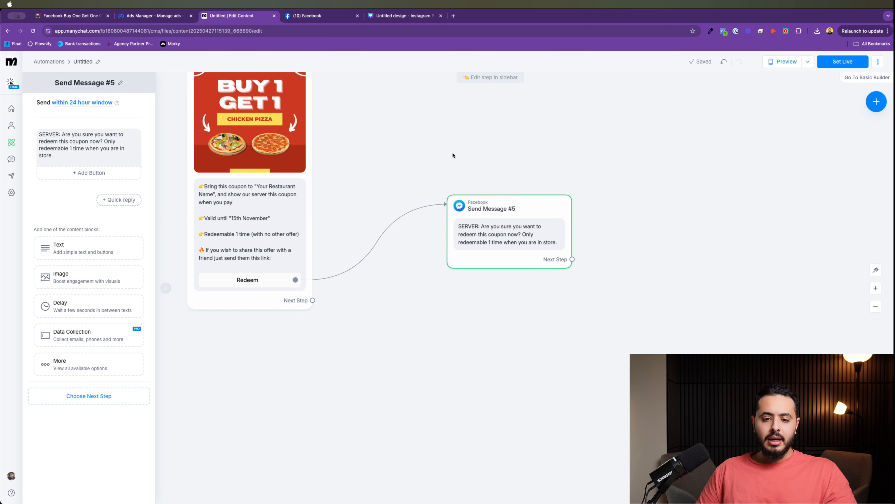
mouse_move(531, 249)
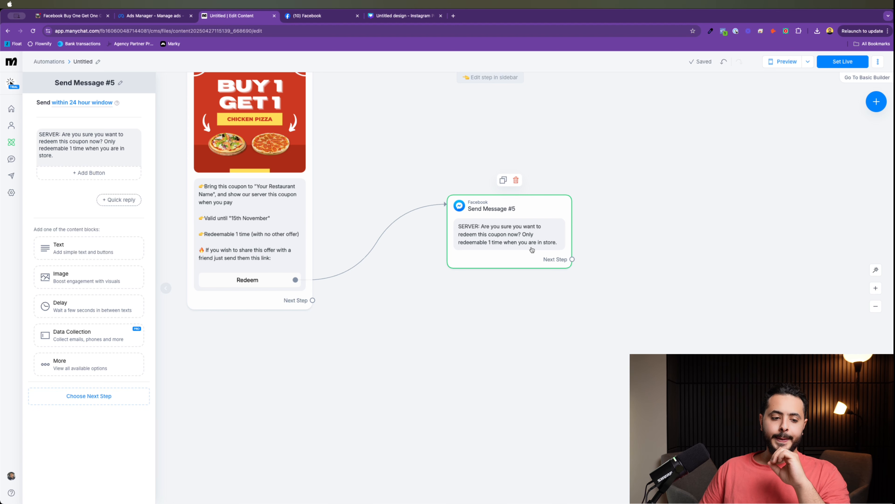
left_click_drag(532, 250, 504, 244)
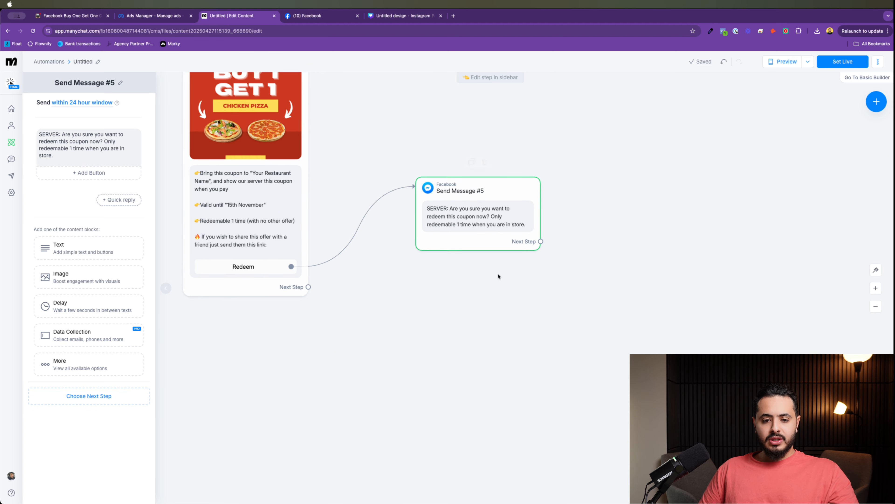
Step: Give Send Message #5 a 'Redeem' button and an empty image block
left_click(88, 173)
left_click(100, 173)
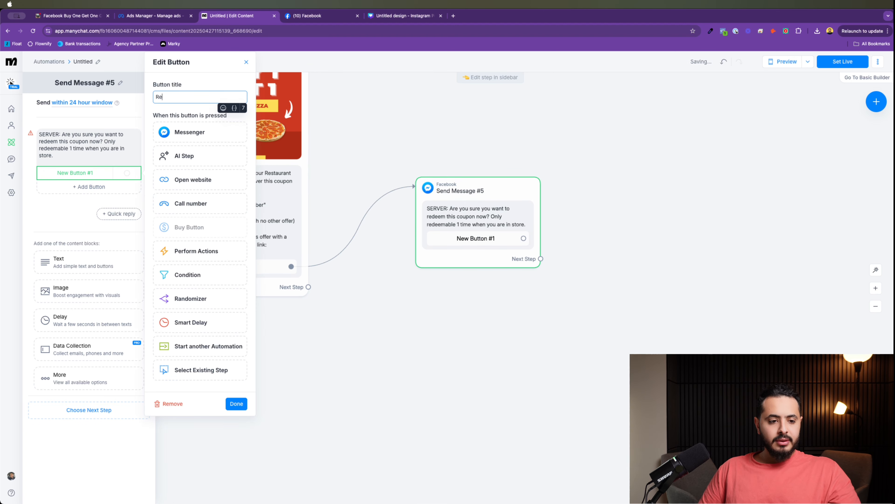
type("Redeem")
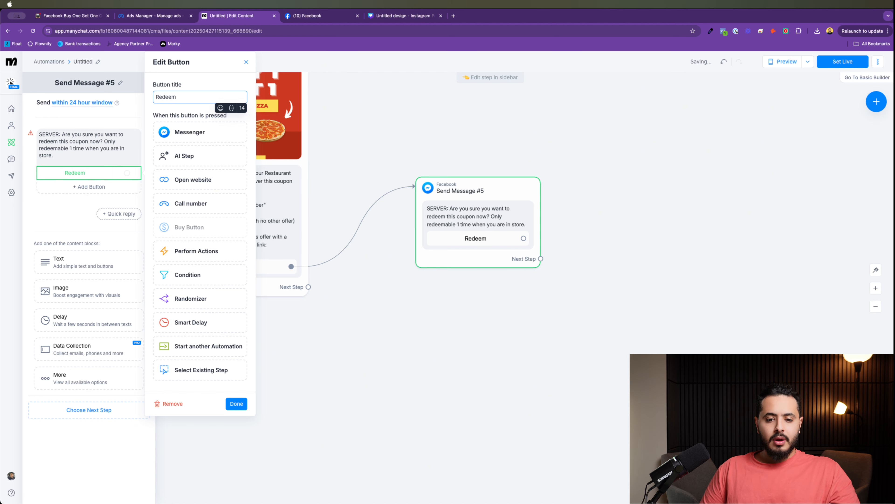
left_click(68, 199)
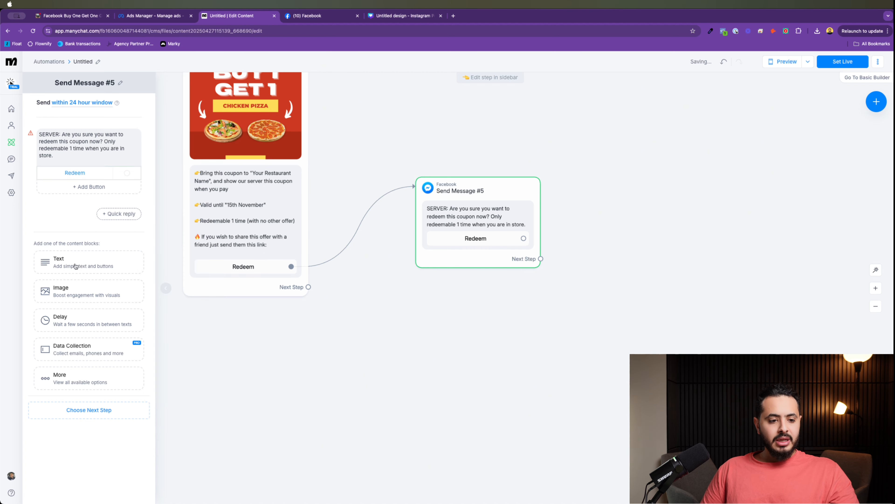
left_click(78, 292)
left_click(389, 15)
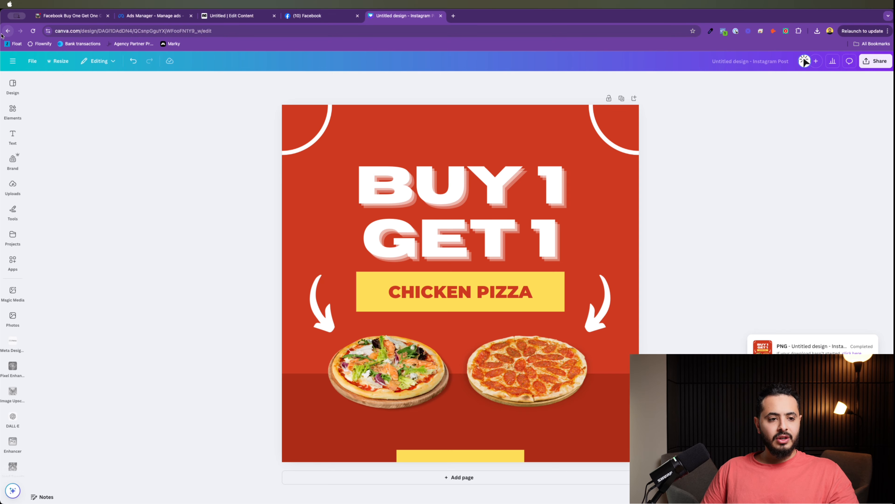
Step: On Canva Home, open and close the Attention Please design's download settings, then return to ManyChat
left_click(7, 31)
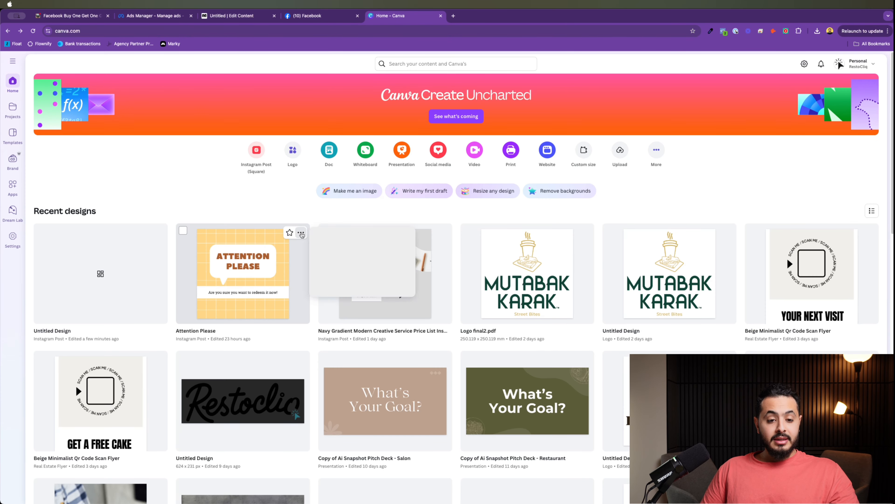
left_click(301, 232)
left_click(352, 335)
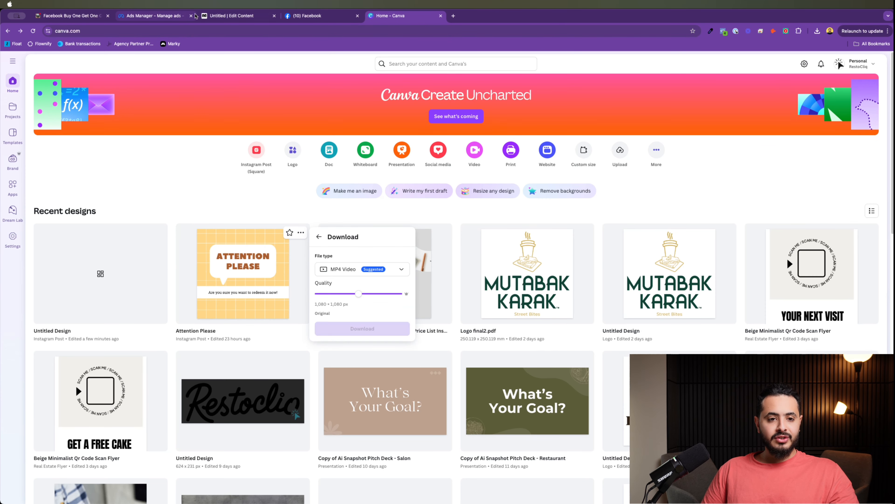
left_click(211, 18)
left_click(392, 16)
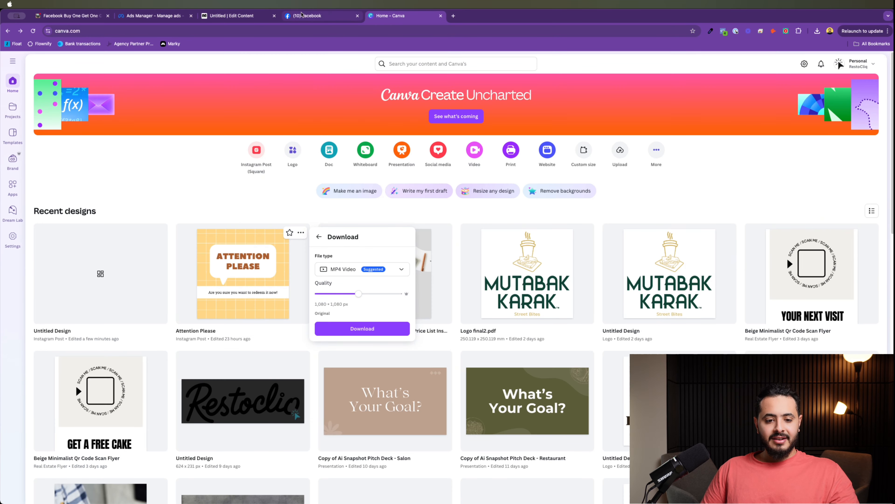
left_click(361, 329)
left_click(233, 16)
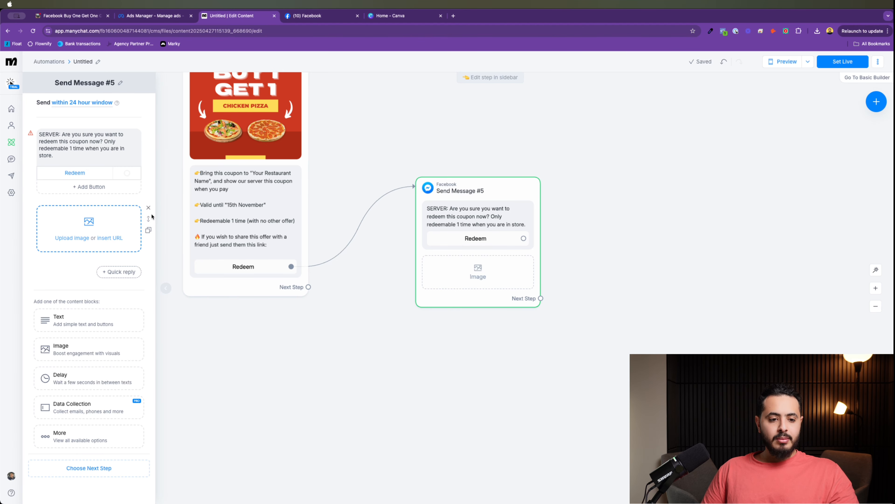
Step: Move Send Message #5's empty image block above the SERVER text without uploading a file
left_click(84, 238)
key("Escape")
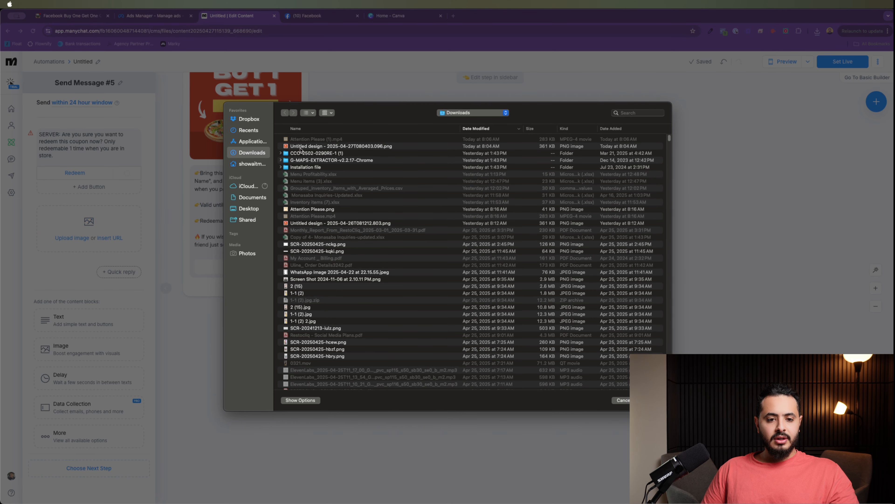
key("Escape")
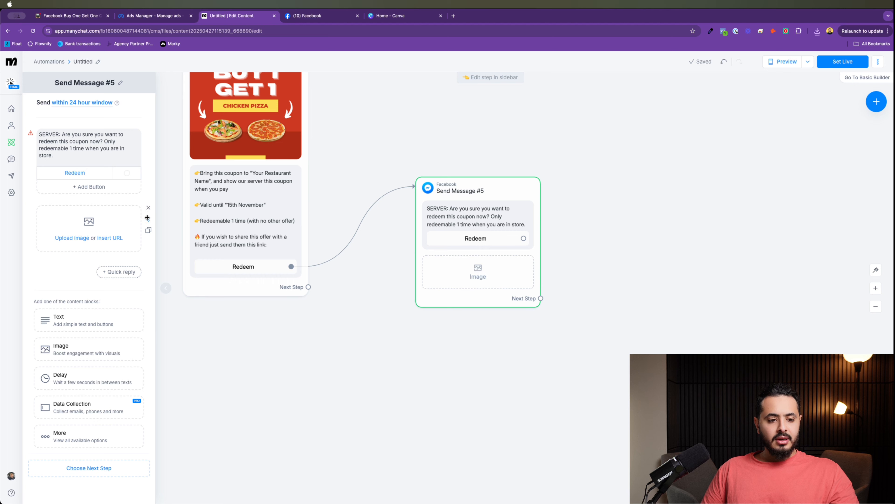
left_click_drag(147, 218, 147, 141)
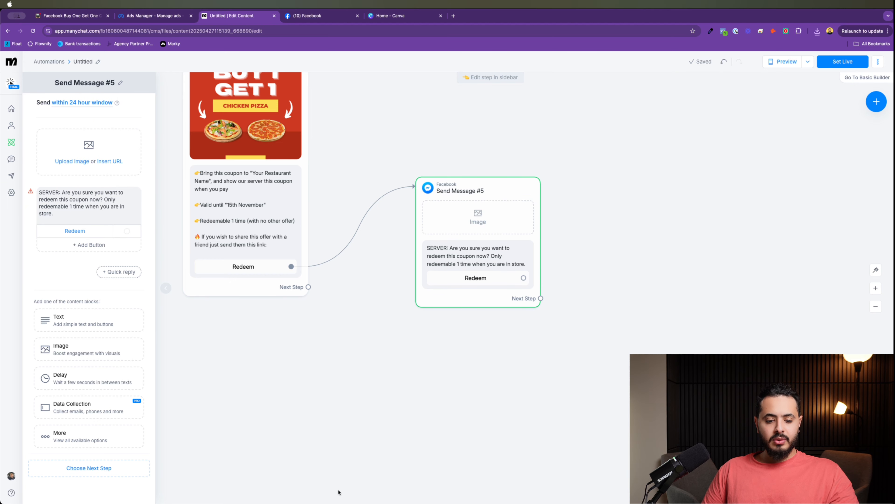
left_click(405, 20)
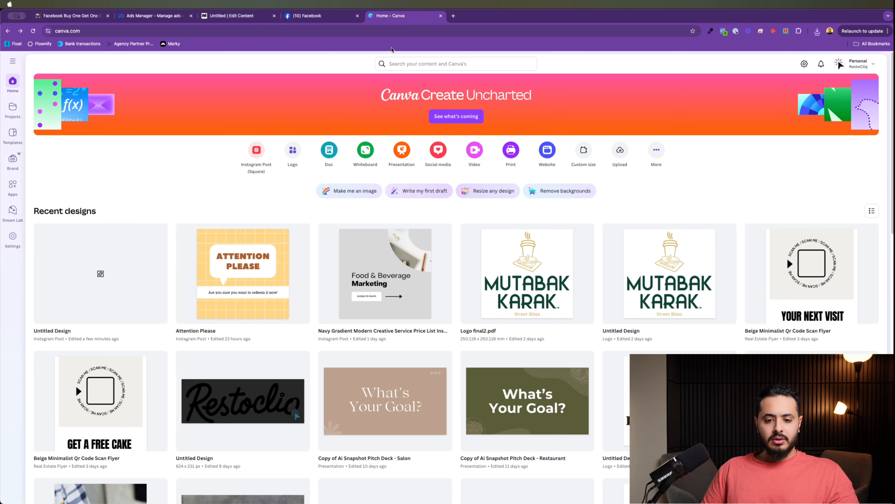
Step: Download Canva's Attention Please design as a JPG
left_click(243, 270)
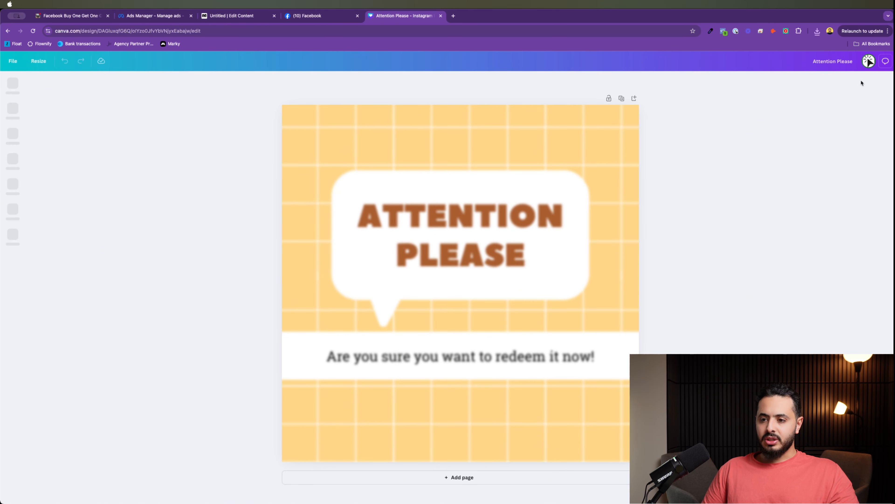
left_click(872, 61)
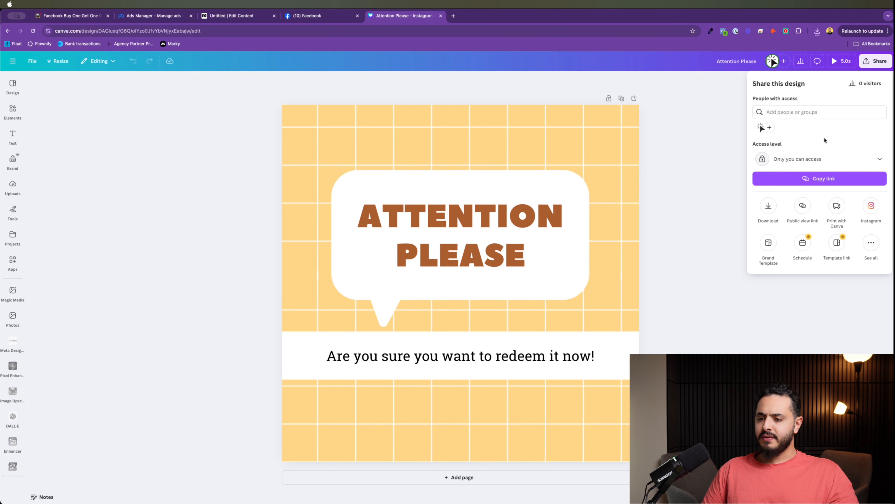
left_click(772, 205)
left_click(815, 109)
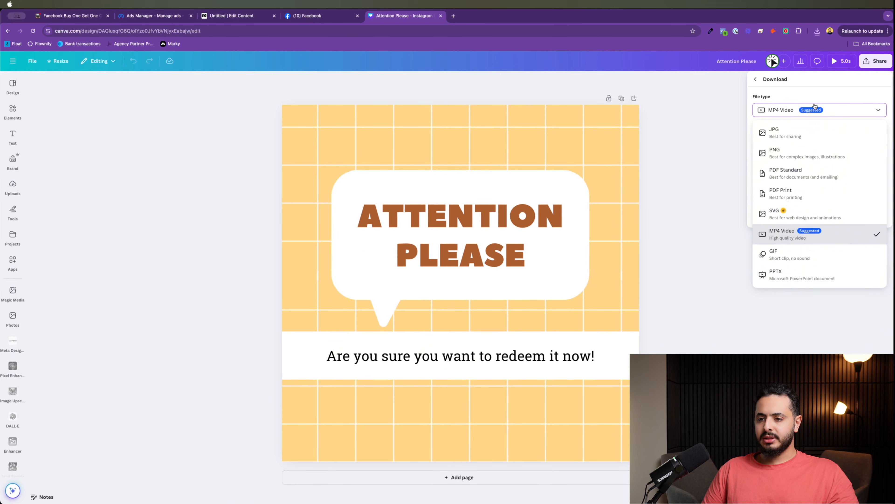
left_click(800, 132)
left_click(799, 260)
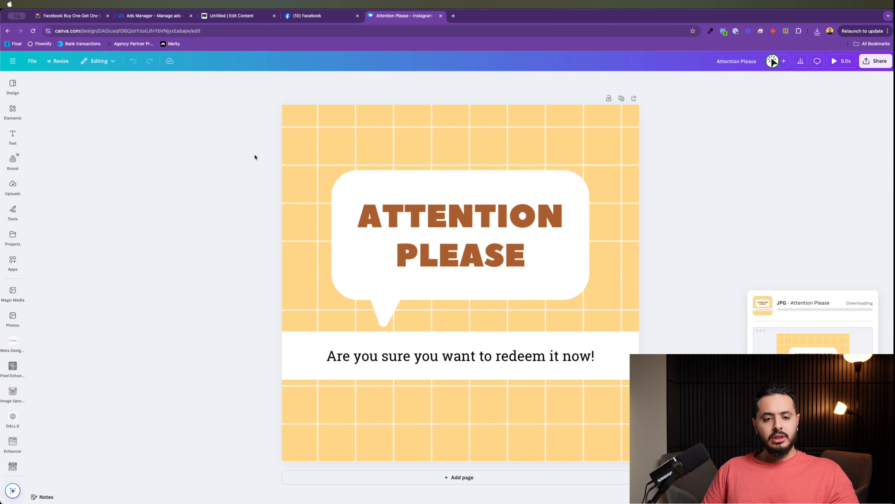
left_click(221, 15)
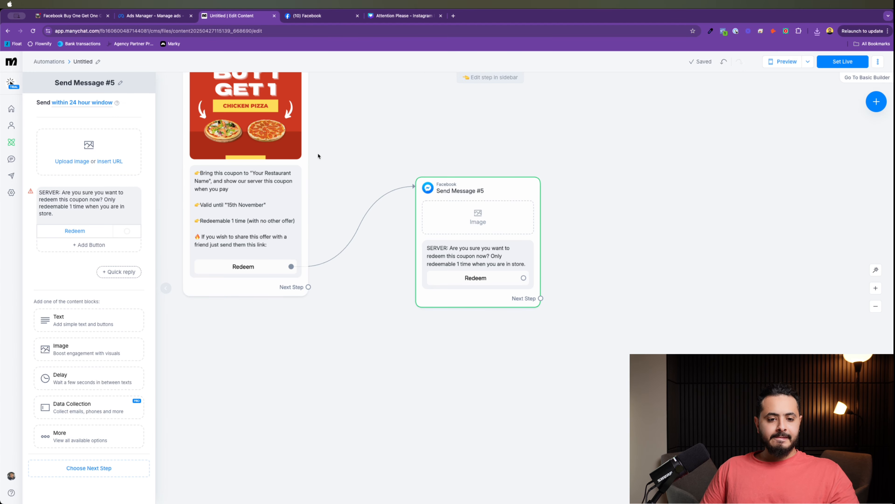
Step: Upload the Attention Please JPG into Send Message #5's image block
left_click(76, 130)
left_click(347, 141)
double_click(347, 142)
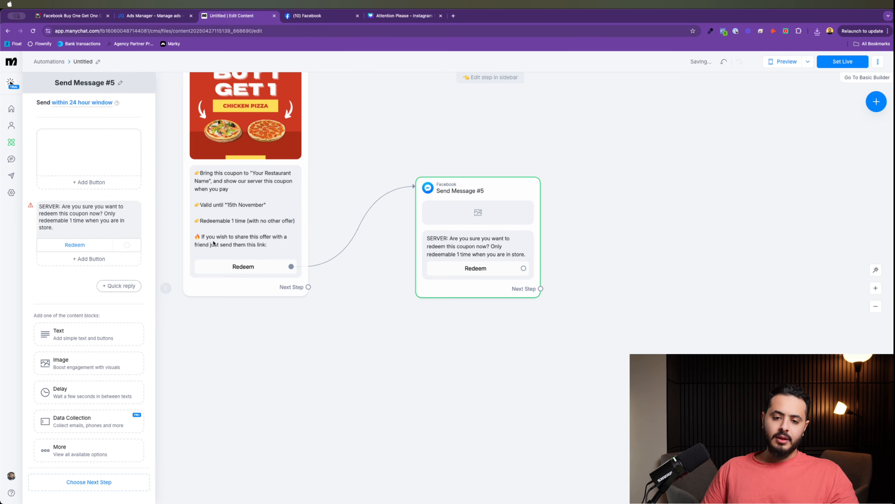
left_click_drag(490, 244, 494, 174)
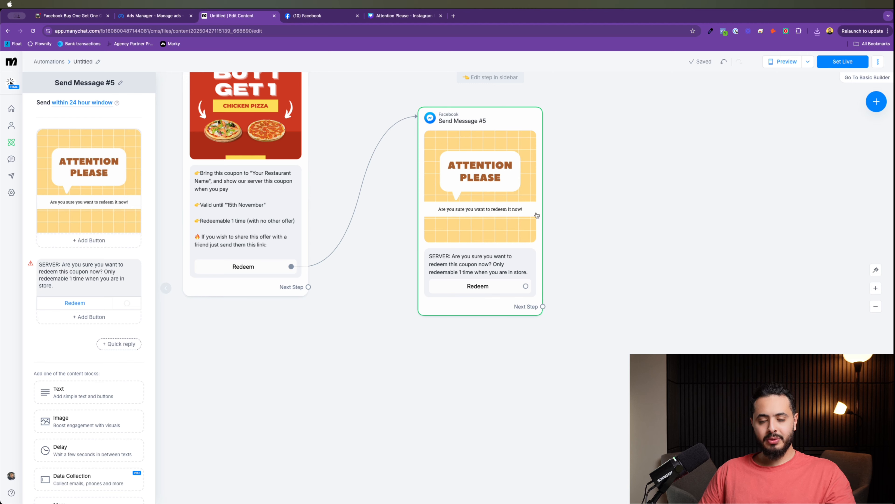
Step: Link Send Message #5's Redeem button to a new Messenger step, Send Message #6
scroll(528, 213, "up", 2)
scroll(528, 212, "down", 4)
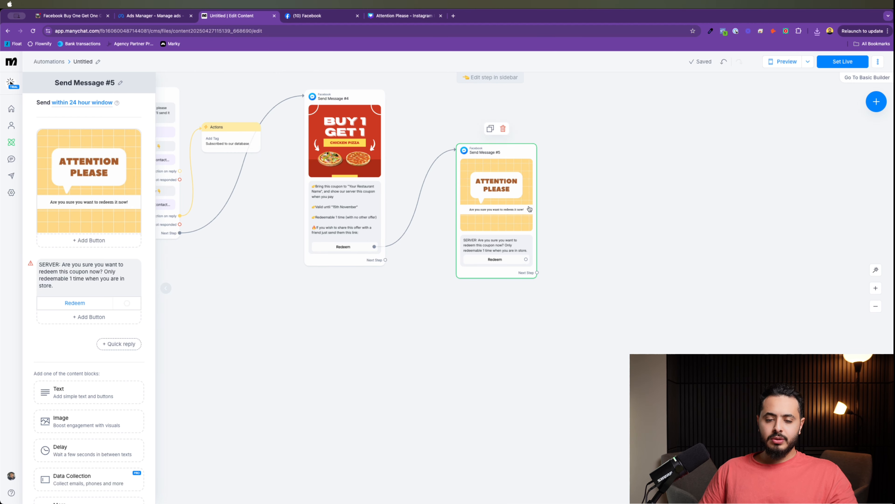
scroll(590, 206, "up", 3)
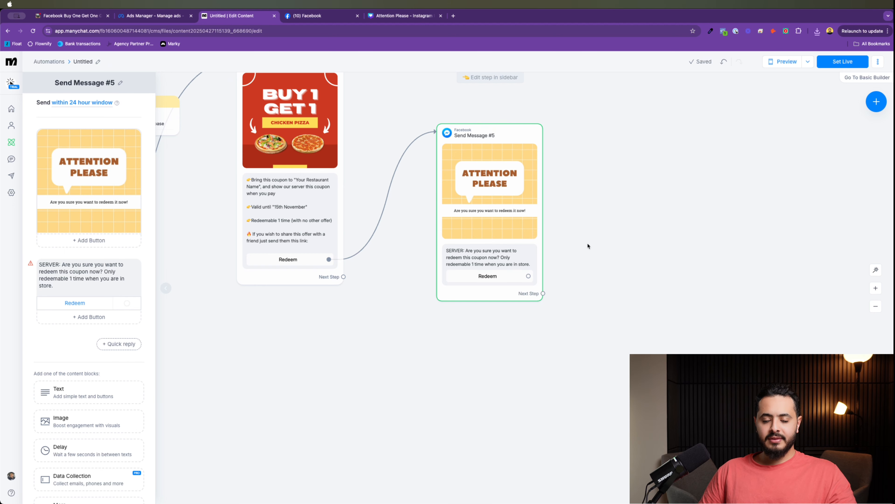
scroll(587, 246, "down", 5)
scroll(671, 246, "up", 3)
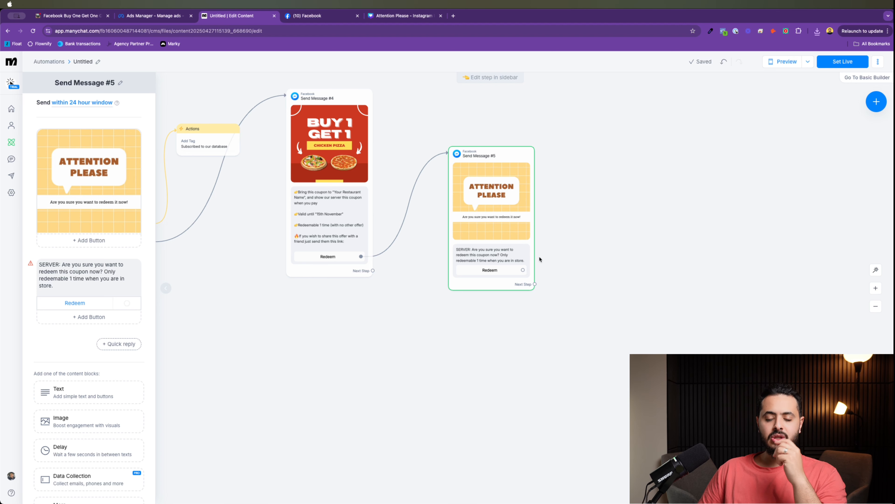
scroll(513, 214, "right", 5)
scroll(514, 214, "down", 2)
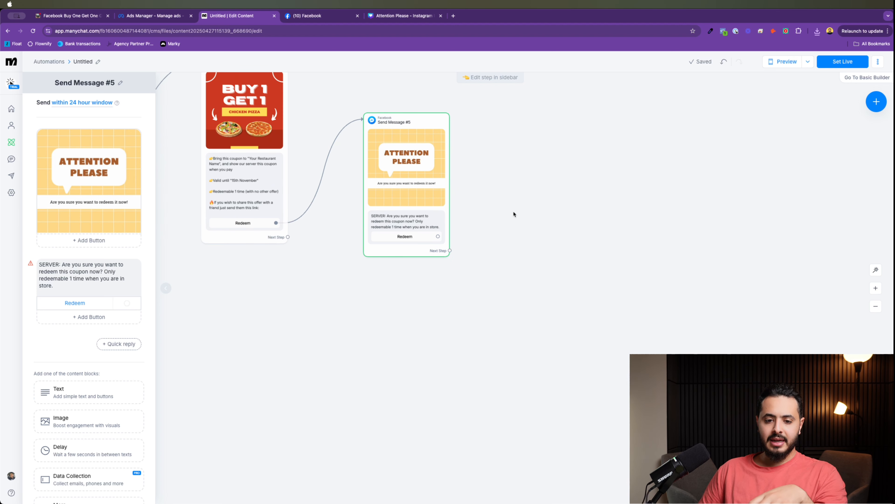
left_click_drag(417, 160, 458, 154)
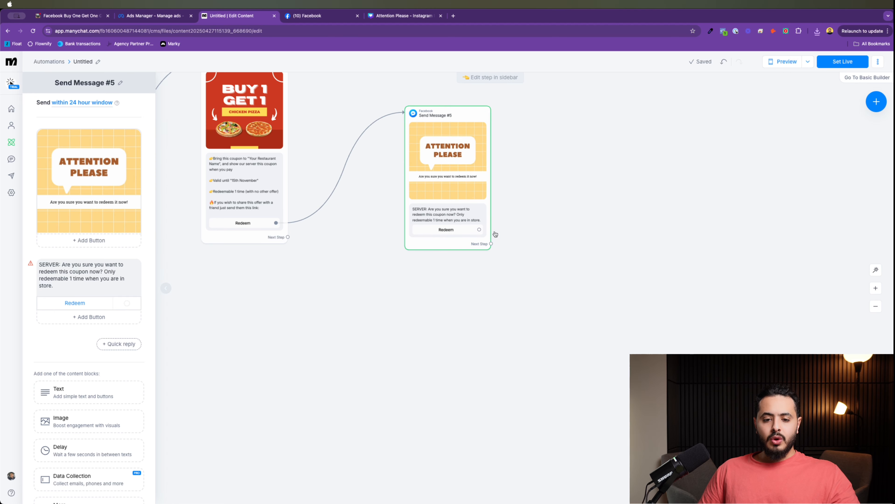
left_click(479, 229)
left_click(647, 179)
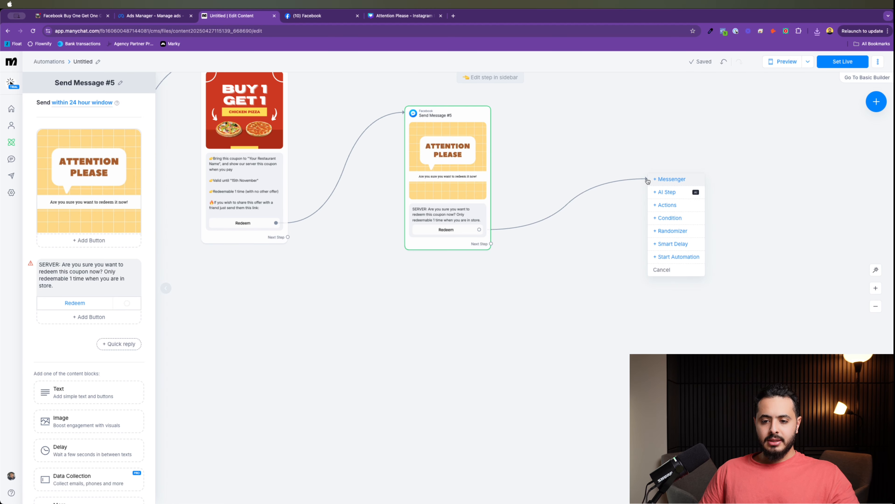
left_click(662, 179)
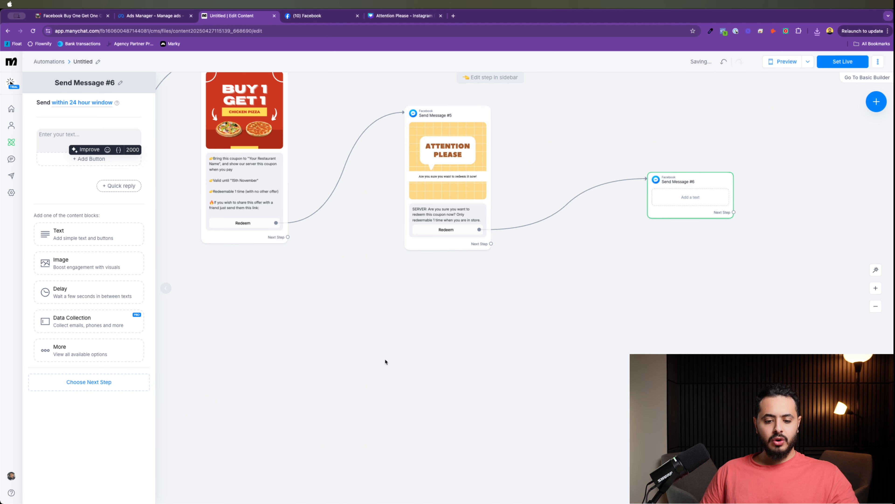
Step: Copy the total bill question line from the ClickUp doc for Send Message #6
left_click(76, 16)
left_click(342, 420)
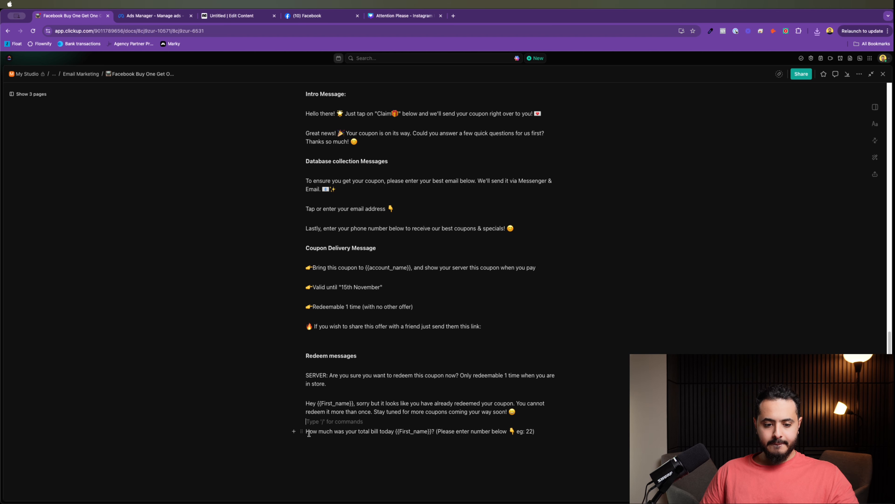
left_click_drag(306, 431, 535, 431)
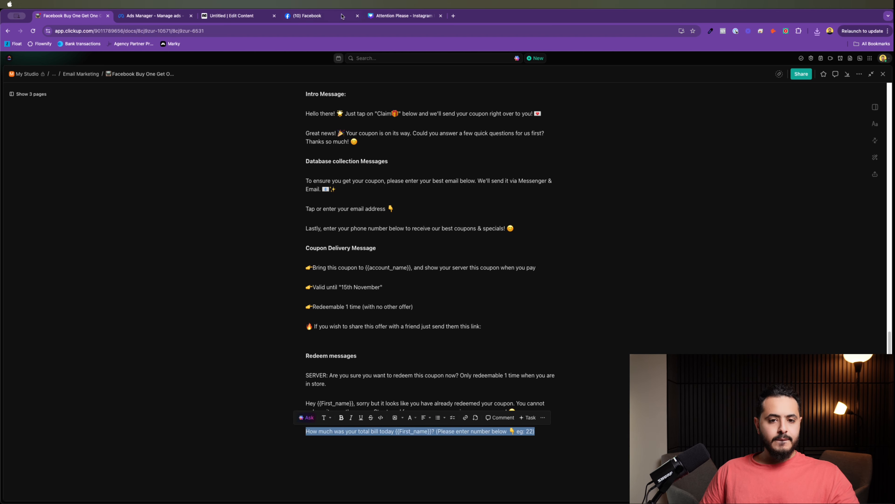
left_click(403, 20)
left_click(319, 15)
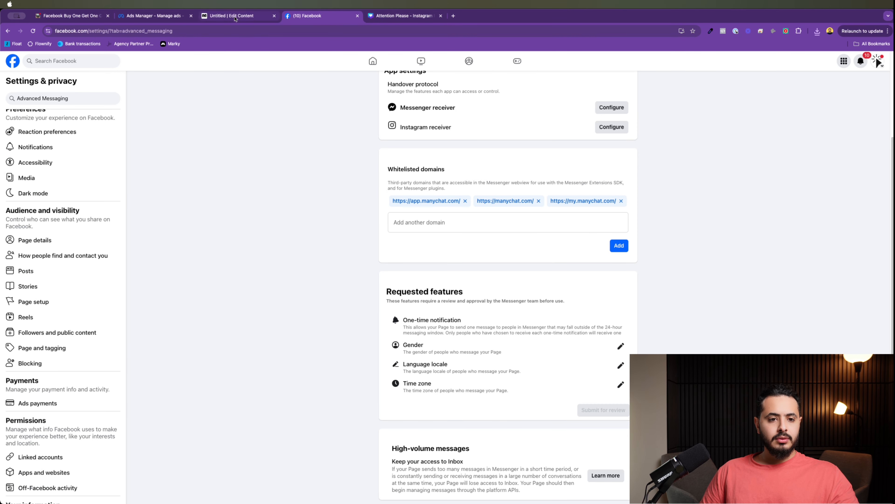
left_click(236, 17)
left_click(92, 139)
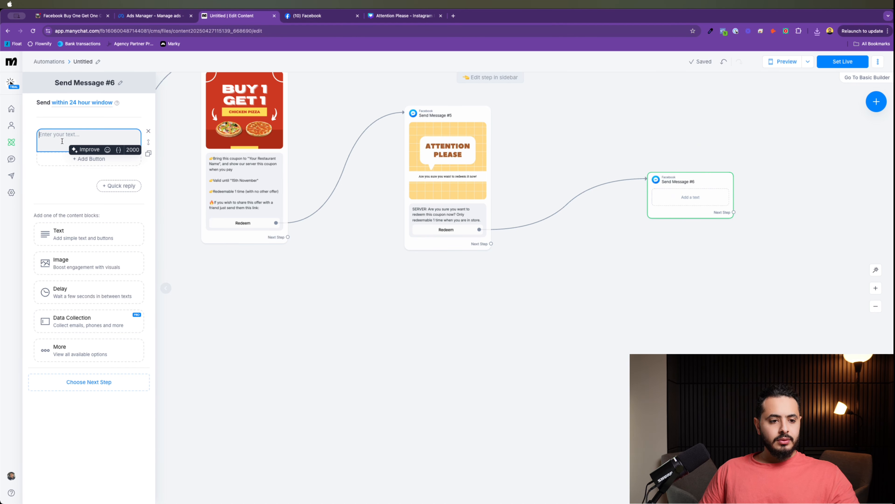
Step: Paste the total bill question and set its variable to the First Name system field
type("How much was your total bill today No field selected ? (Please enter number below 👇 eg: 22)")
key("super+a")
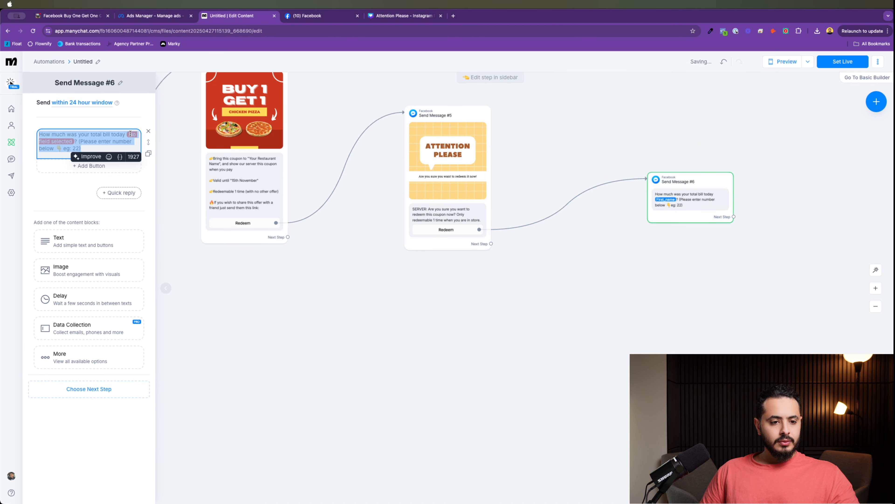
left_click(131, 132)
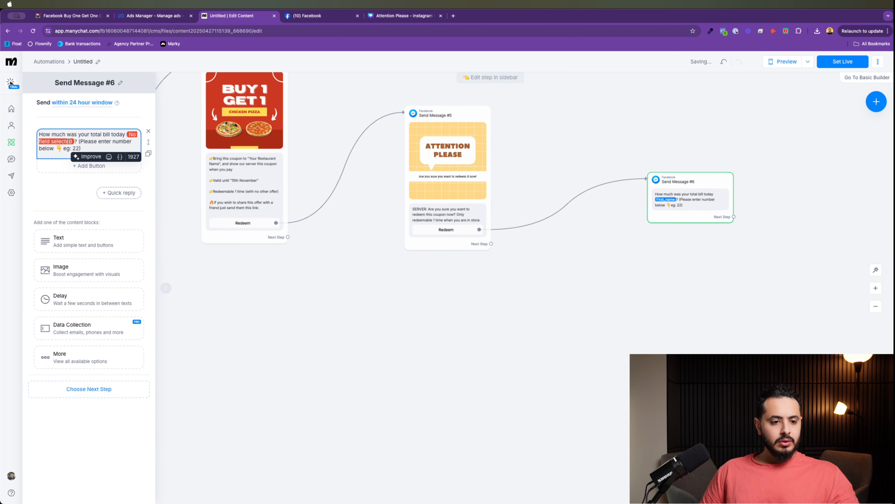
left_click(68, 141)
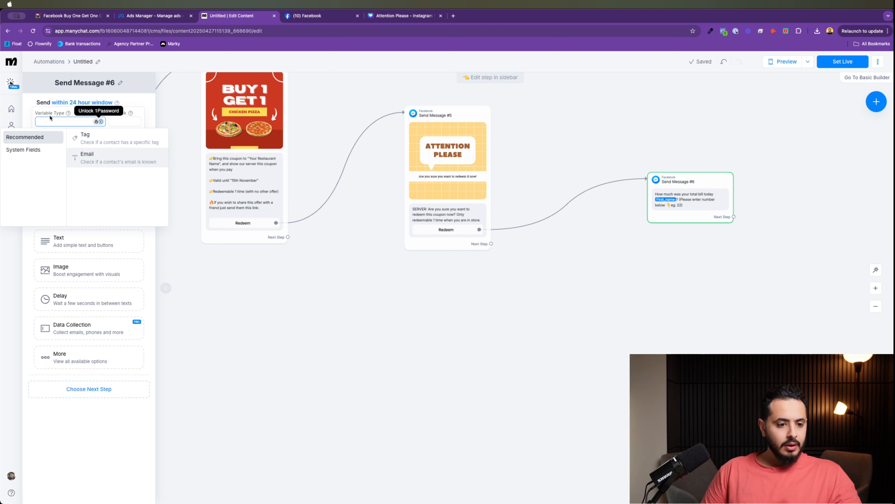
left_click(30, 150)
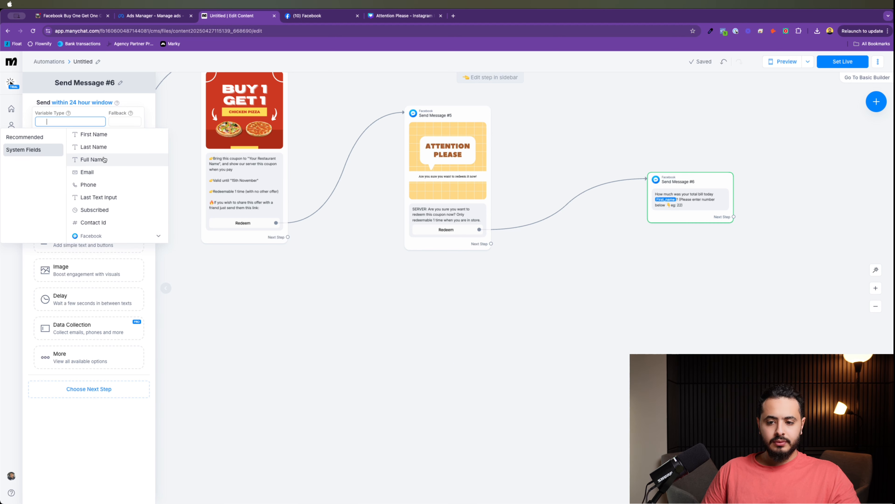
left_click(95, 134)
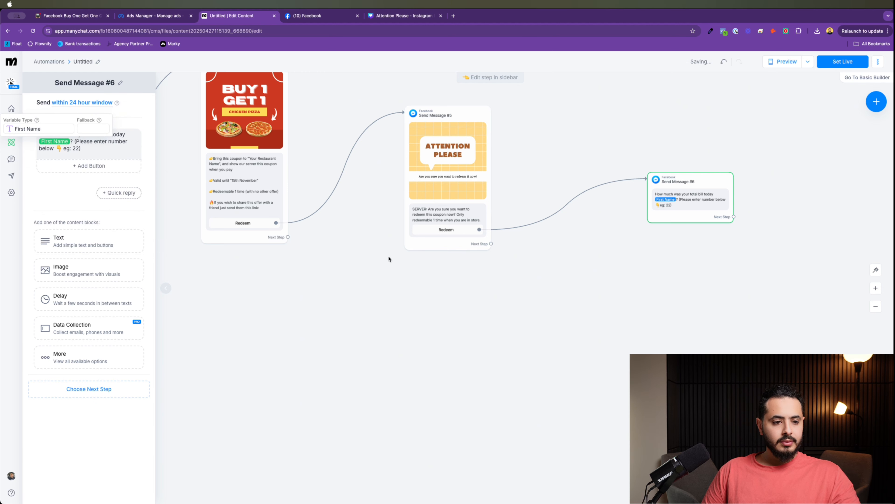
left_click(64, 135)
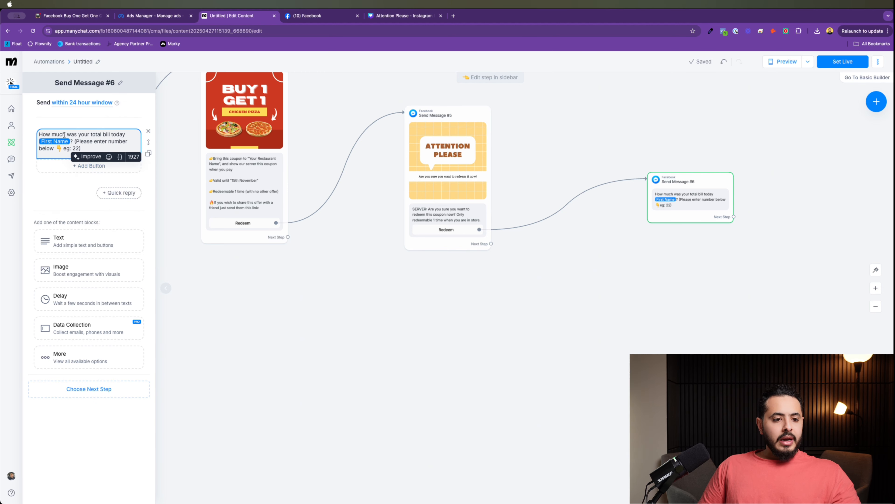
Step: Move the question into a Data Collection block and open its Contact's reply settings
left_click_drag(670, 199, 623, 194)
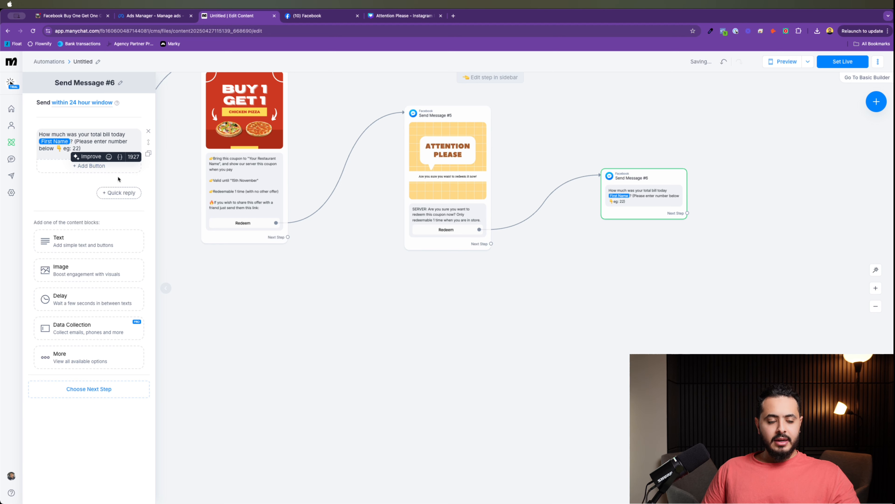
triple_click(101, 148)
key("super+x")
left_click(148, 131)
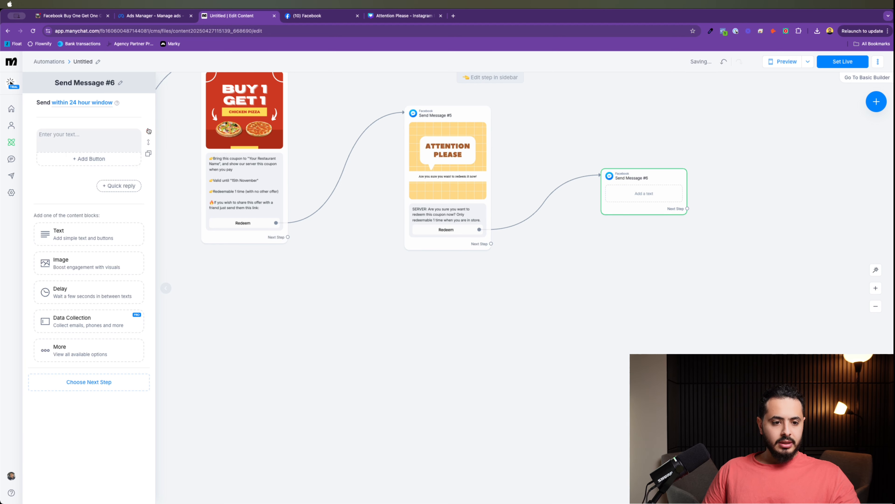
left_click(91, 282)
key("super+v")
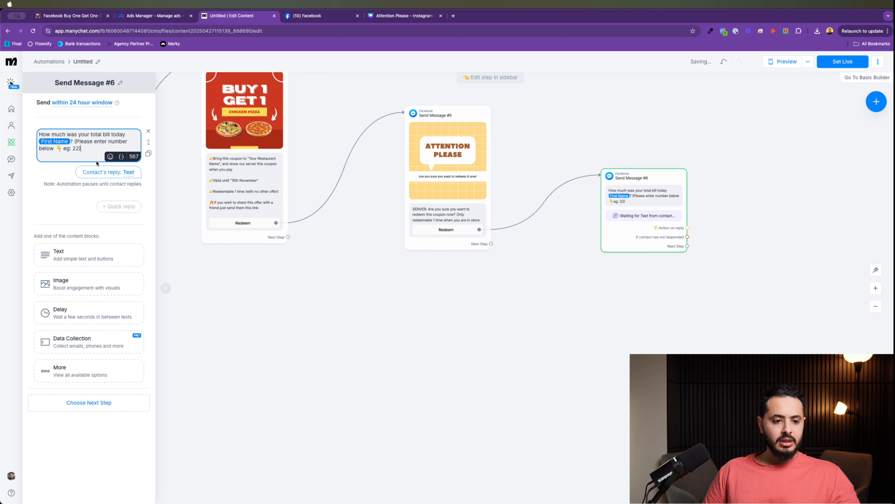
left_click(97, 172)
Step: Switch the bill-amount question's reply type from Text to Number and close the panel
left_click(208, 116)
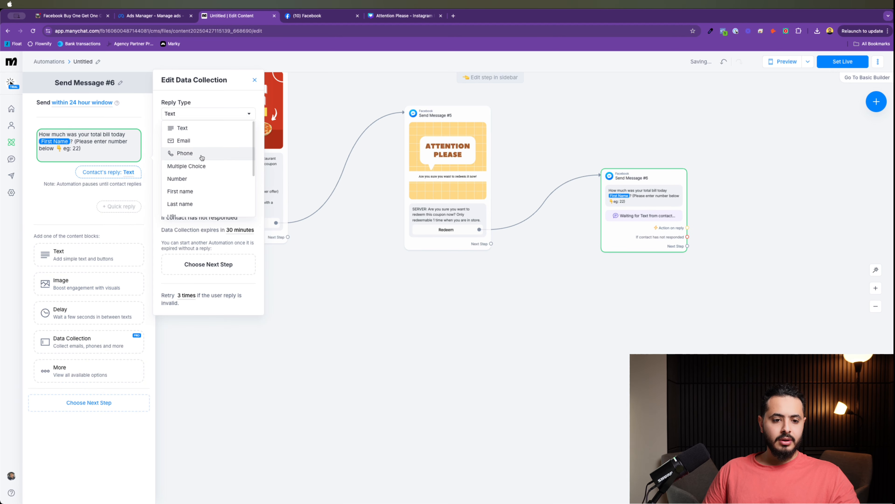
left_click(217, 94)
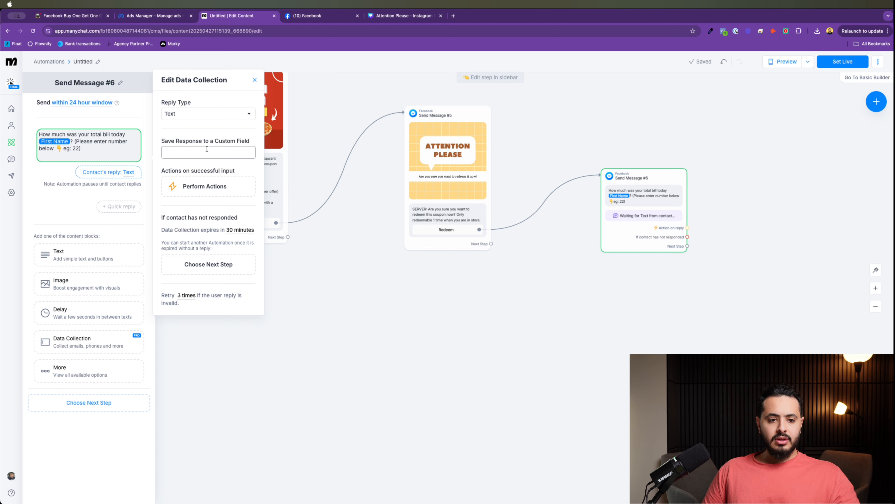
left_click(225, 111)
scroll(221, 178, "down", 3)
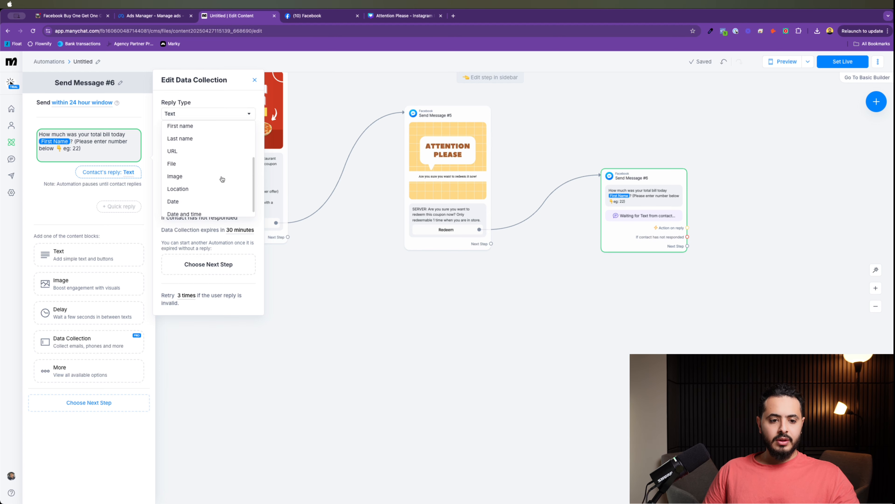
scroll(216, 148, "up", 3)
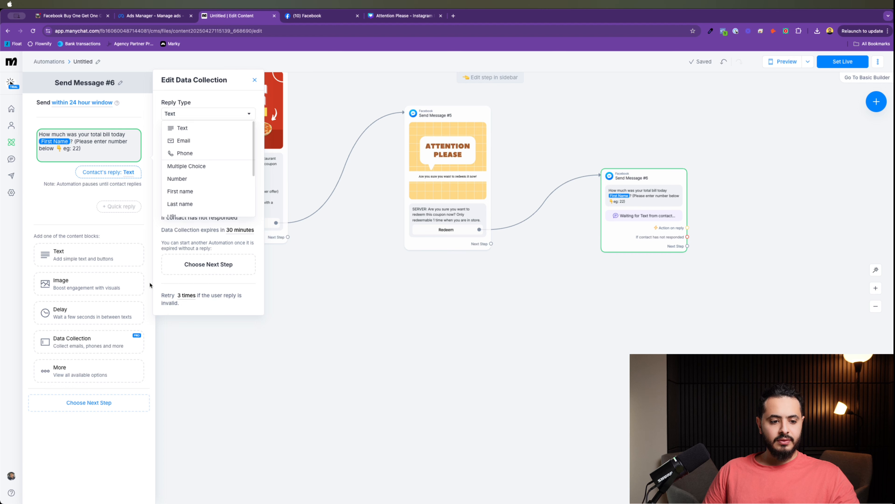
left_click(215, 101)
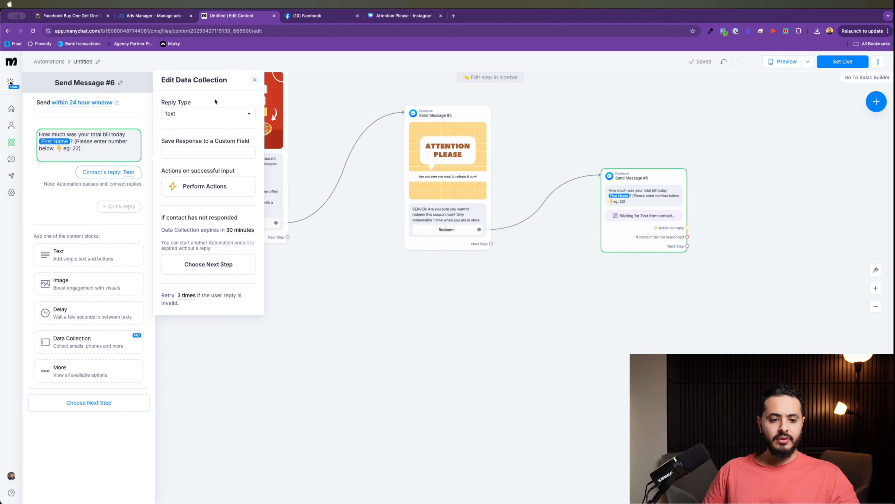
left_click(210, 114)
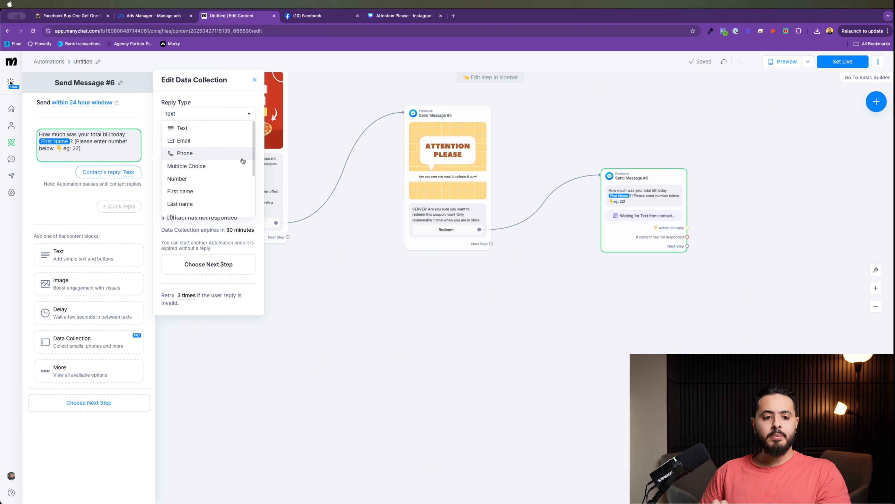
scroll(243, 161, "down", 3)
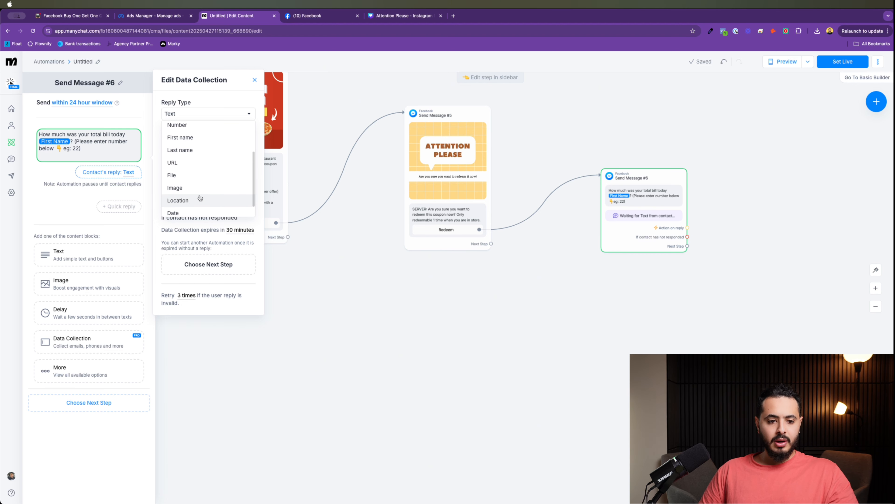
scroll(200, 197, "up", 3)
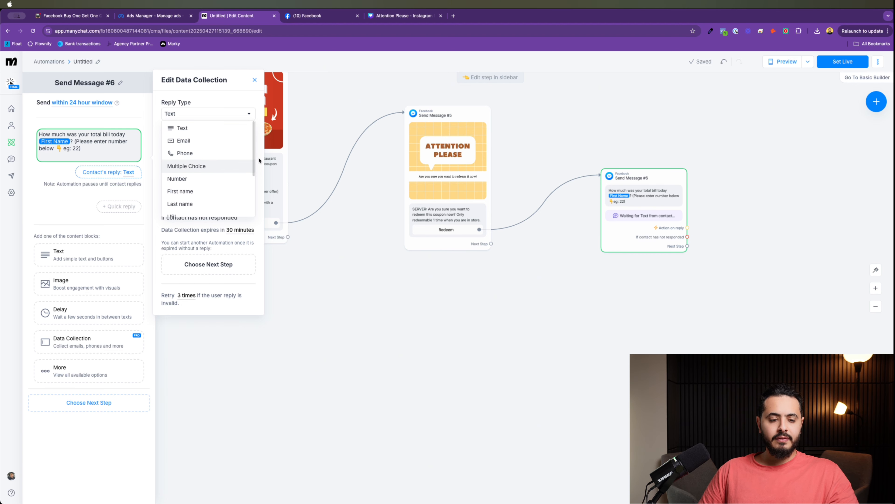
left_click(186, 177)
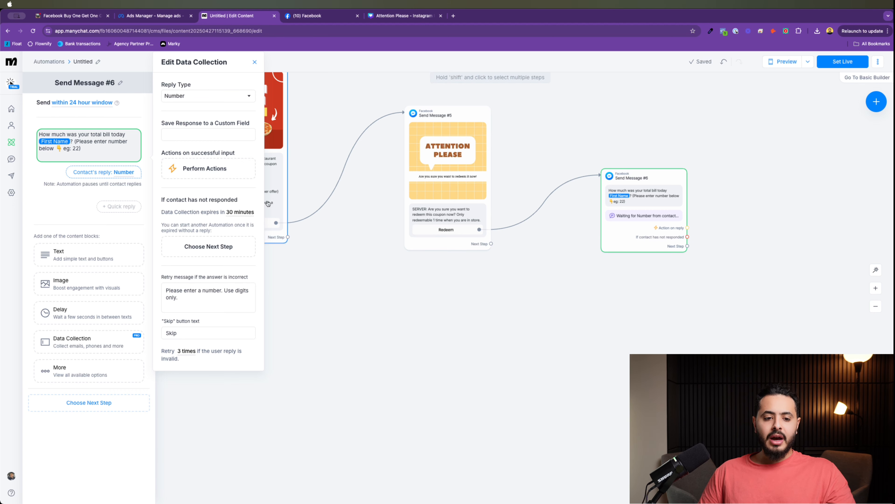
left_click(95, 193)
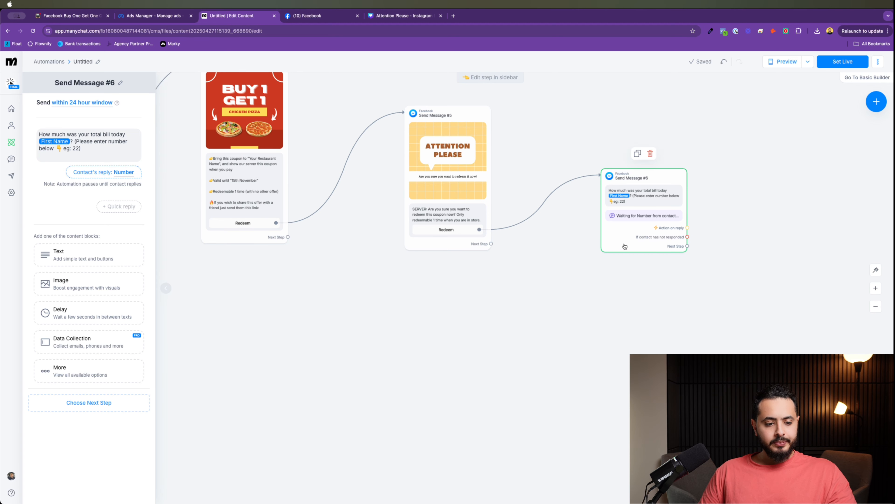
Step: Add Send Message #7 after #6 with the text 'Thank you! Enjoy Your Meal'
left_click_drag(665, 214, 637, 201)
scroll(684, 201, "right", 5)
scroll(634, 212, "down", 1)
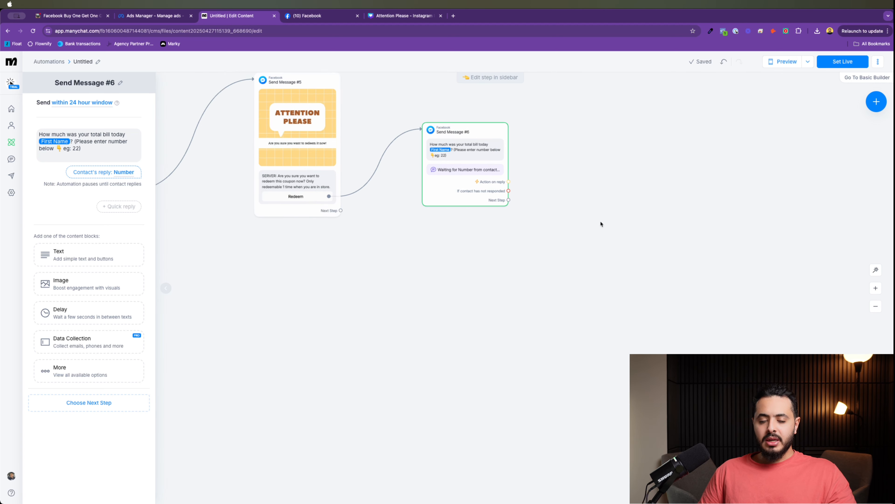
left_click_drag(463, 185, 483, 196)
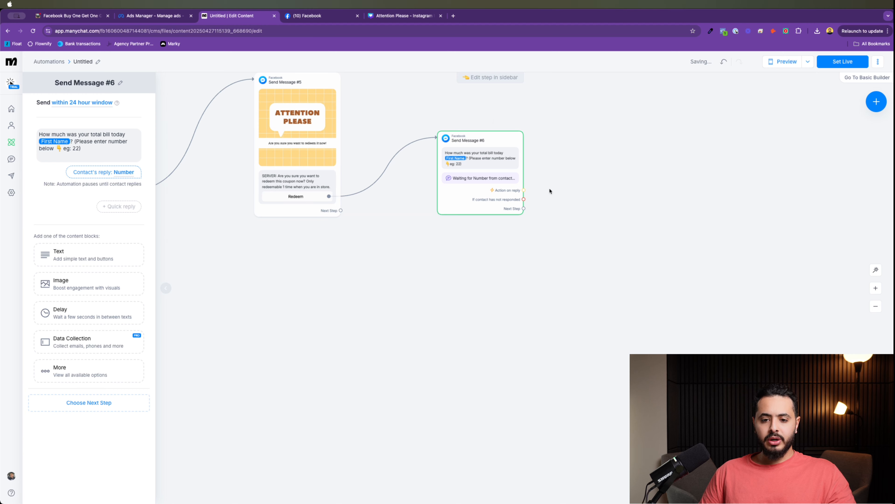
left_click_drag(550, 191, 694, 189)
left_click(722, 195)
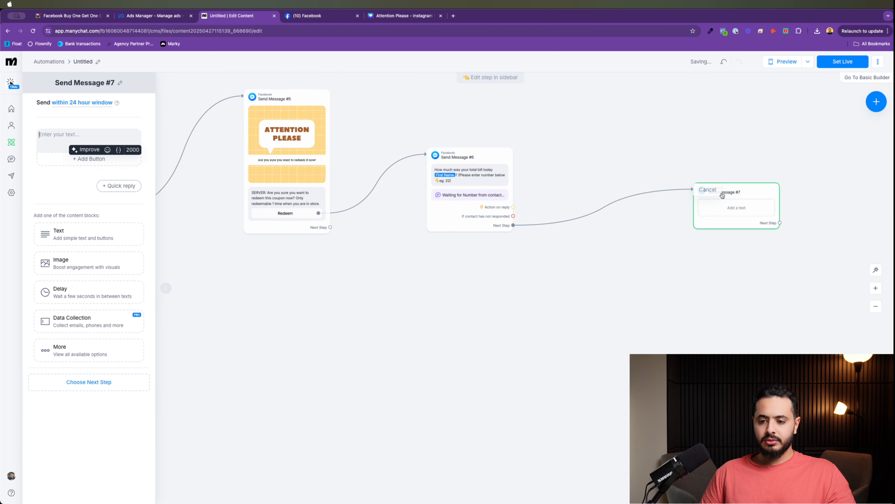
type("Thank yo")
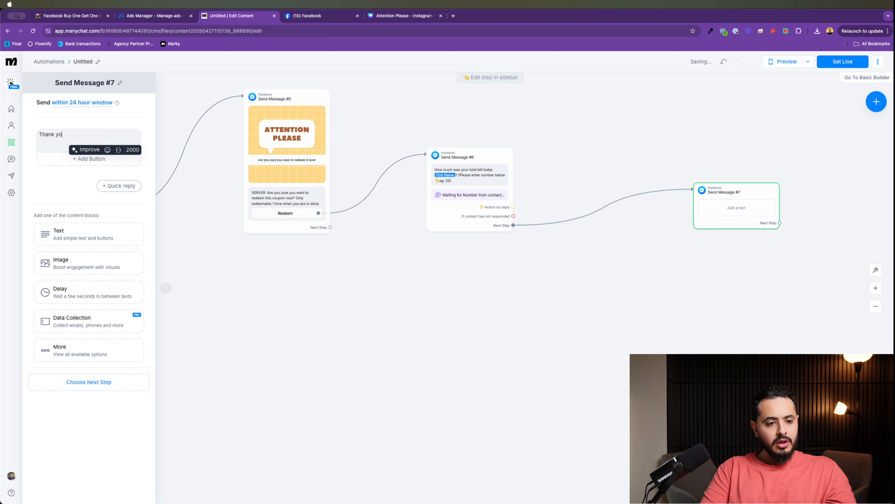
type("u! Enjoy Your")
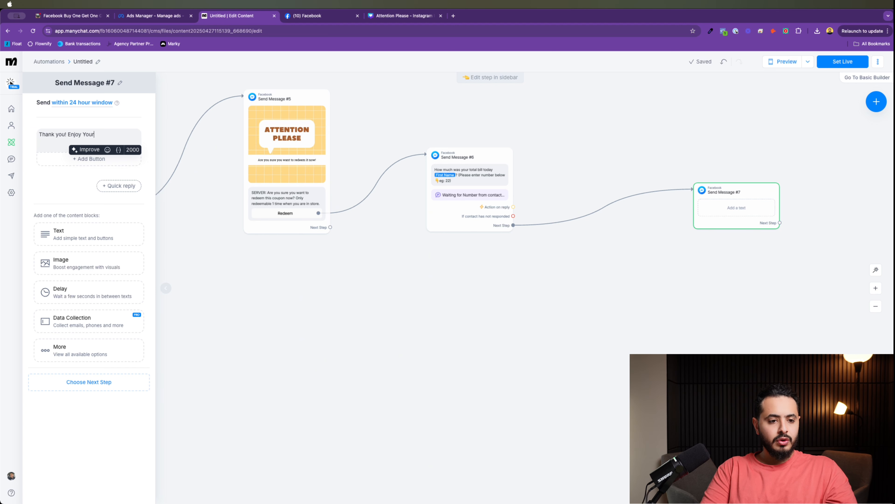
type(" Meal")
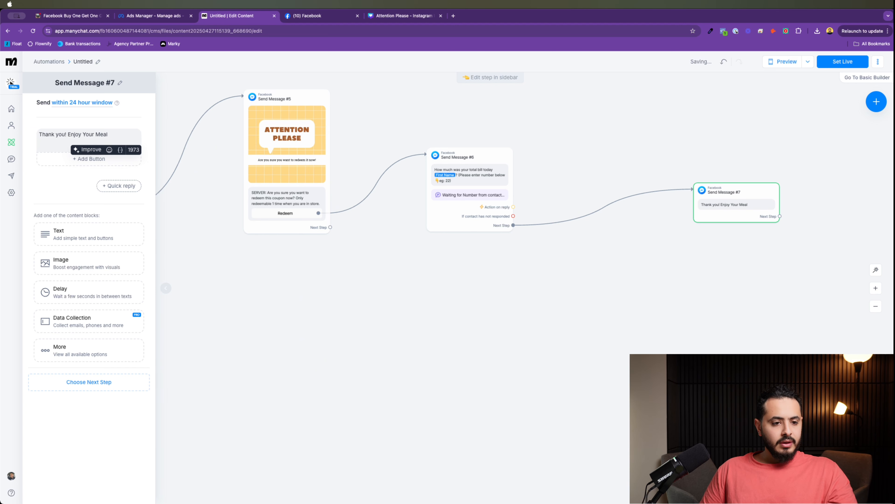
Step: Append a 😊 emoji to the thank-you message and place #7 beside #6
left_click(111, 151)
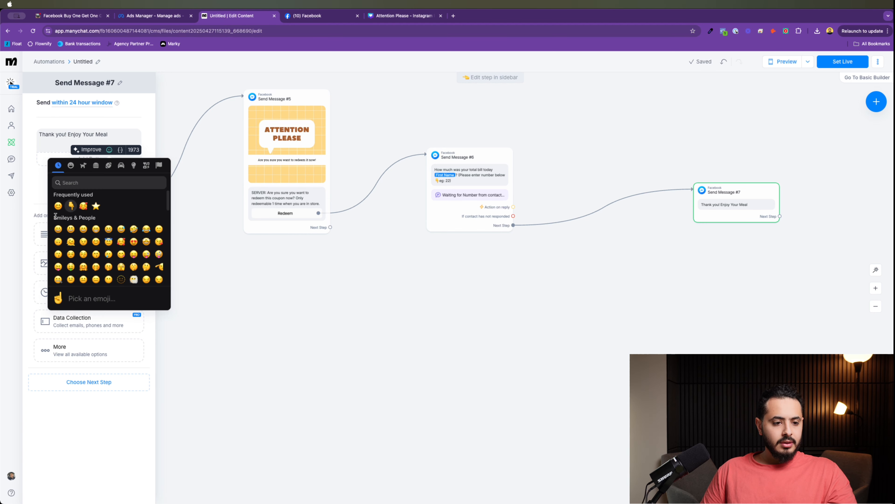
left_click(58, 207)
left_click(530, 294)
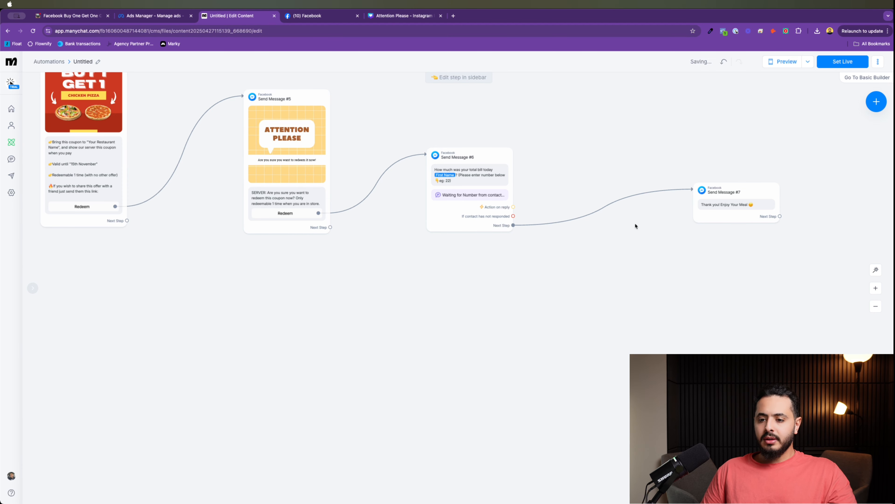
left_click_drag(742, 210, 641, 222)
left_click_drag(227, 316, 352, 320)
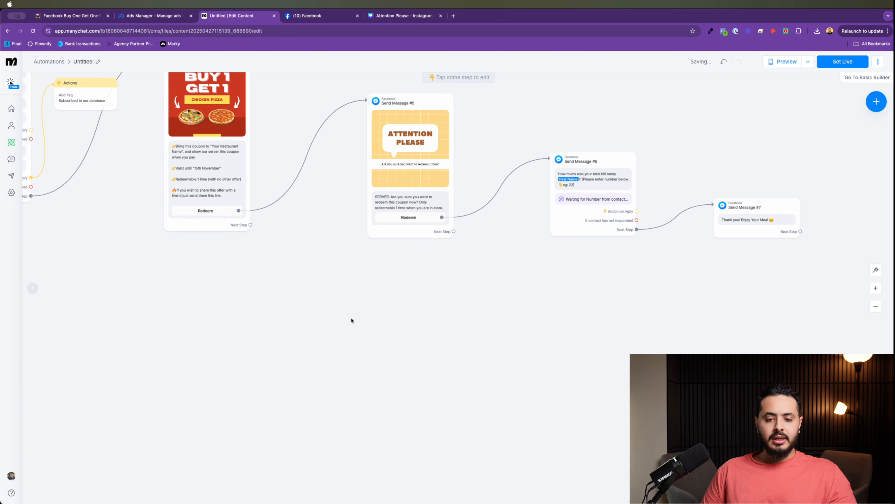
scroll(379, 280, "down", 3)
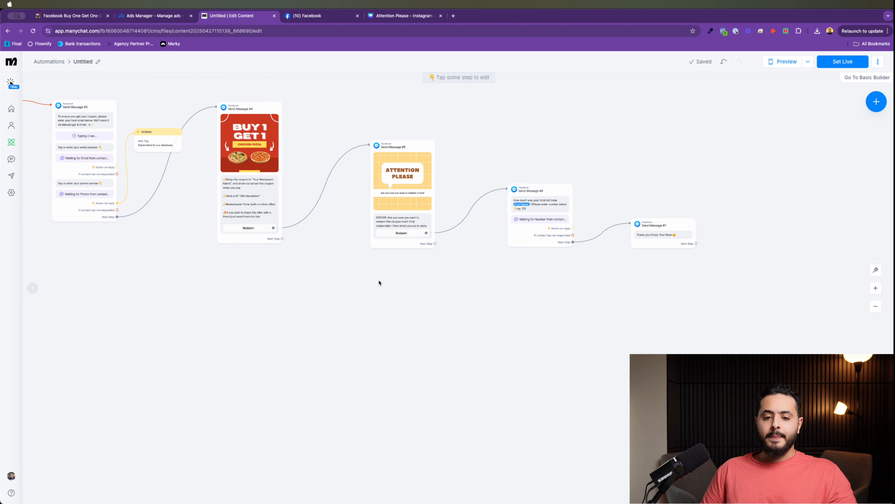
scroll(305, 256, "up", 5)
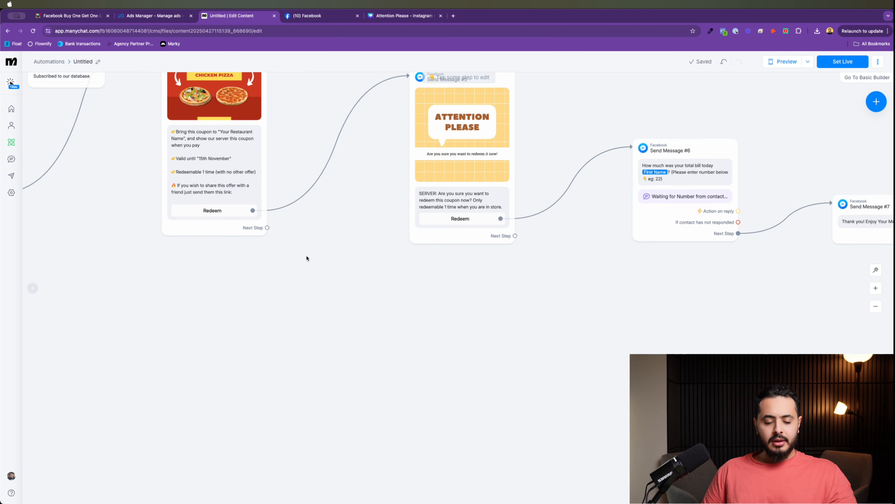
left_click_drag(330, 374, 292, 354)
left_click(225, 303)
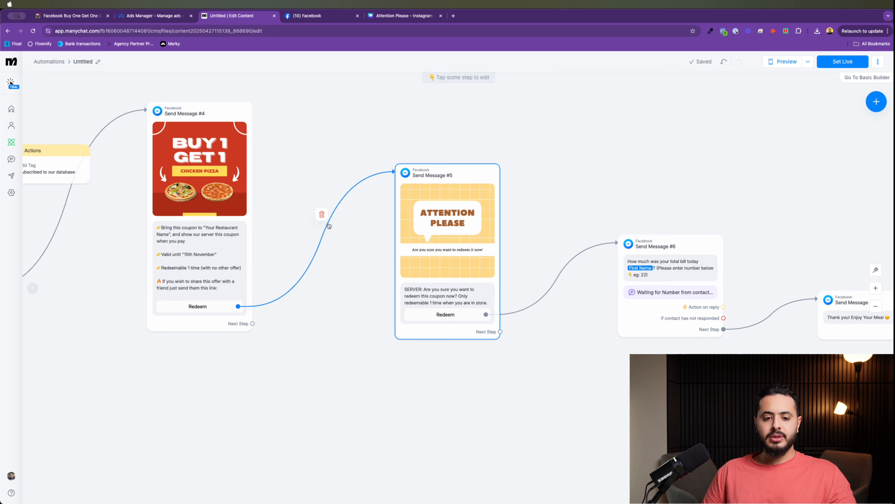
left_click_drag(109, 261, 56, 224)
left_click_drag(542, 338, 494, 334)
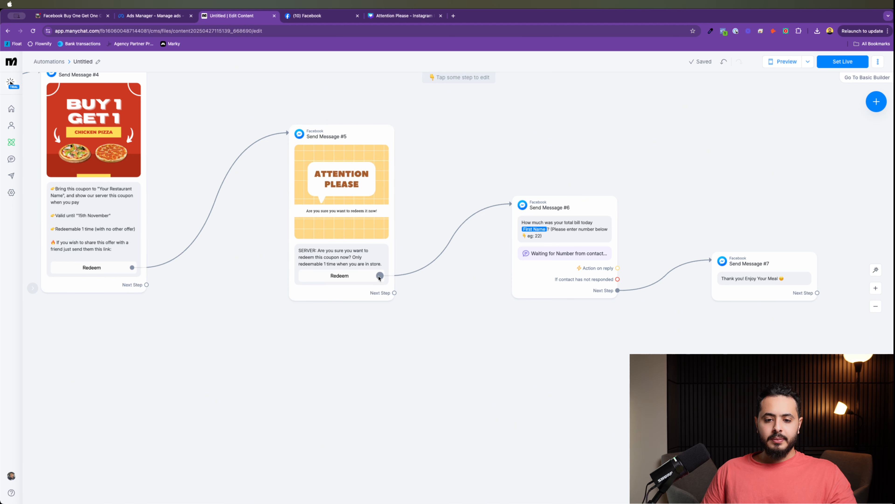
mouse_move(443, 249)
scroll(443, 248, "right", 3)
scroll(374, 248, "up", 5)
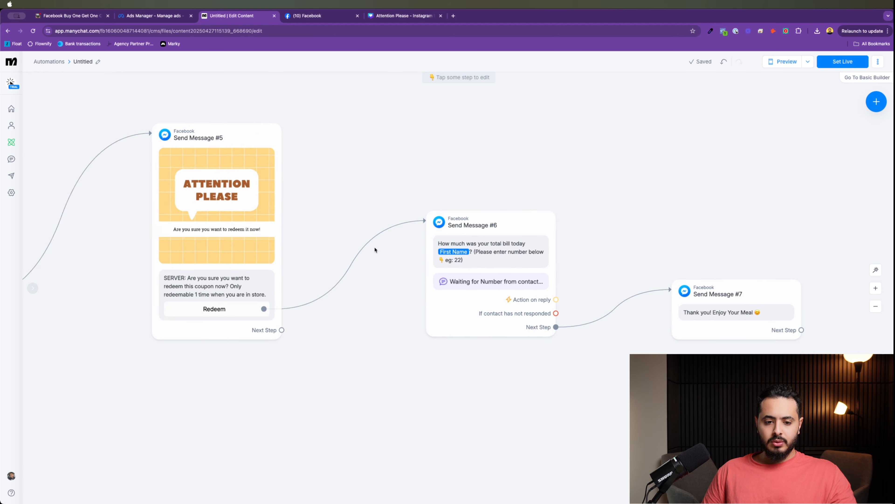
scroll(399, 237, "down", 3)
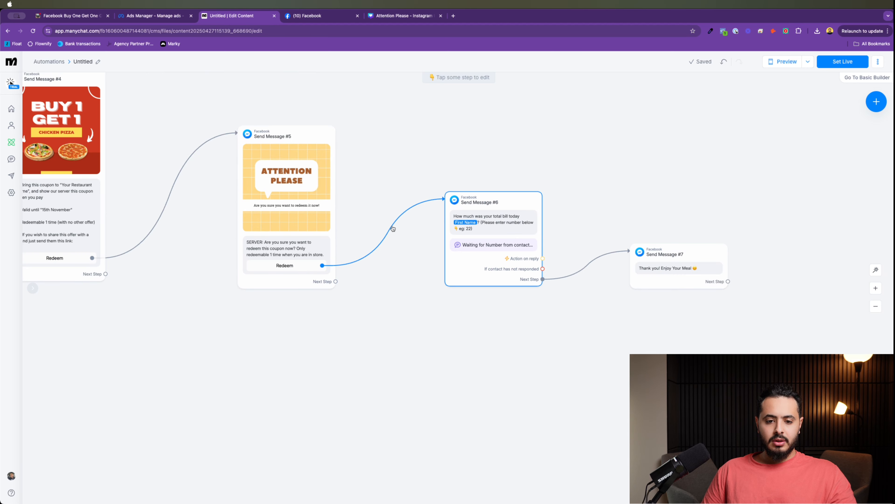
Step: Add an Actions step with an Add Tag action after #5's Redeem, linked to Send Message #6
left_click_drag(322, 265, 384, 212)
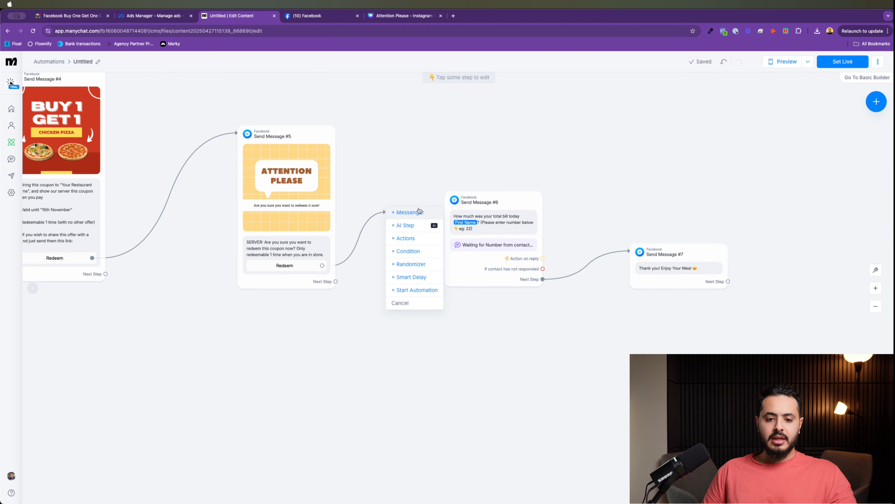
left_click(413, 245)
left_click(89, 121)
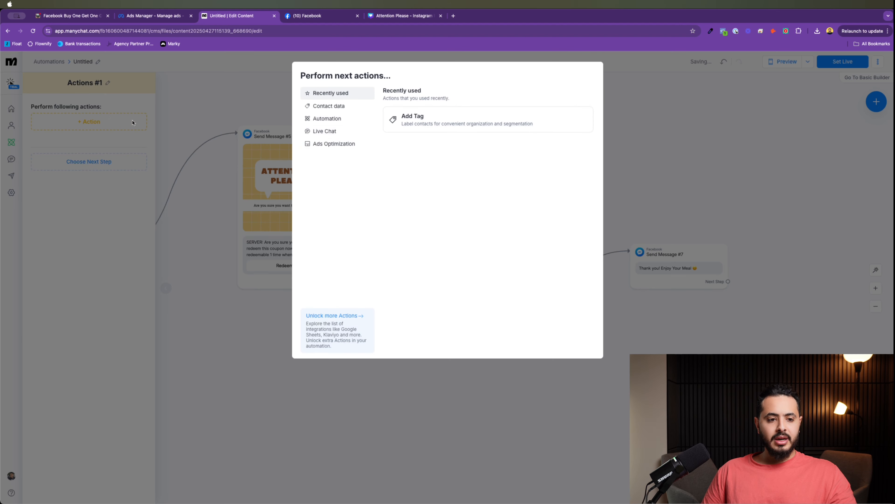
left_click(419, 119)
mouse_move(417, 225)
left_mouse_down()
mouse_move(374, 168)
mouse_move(416, 219)
mouse_move(403, 217)
left_mouse_up()
left_click(414, 185)
left_click(444, 210)
Step: Choose the 'Buyone get One Pizza Redeemed' tag for Actions #1 and nudge it into place
left_click(81, 135)
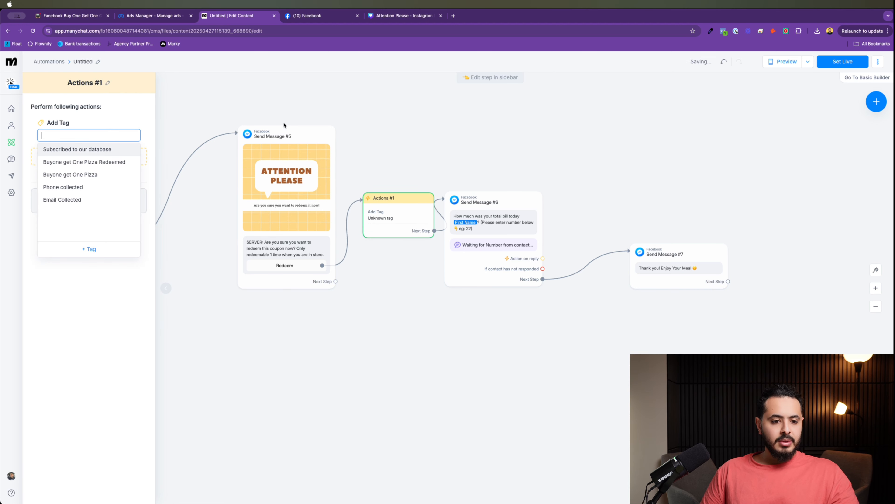
left_click(94, 162)
scroll(348, 322, "left", 5)
scroll(347, 322, "down", 1)
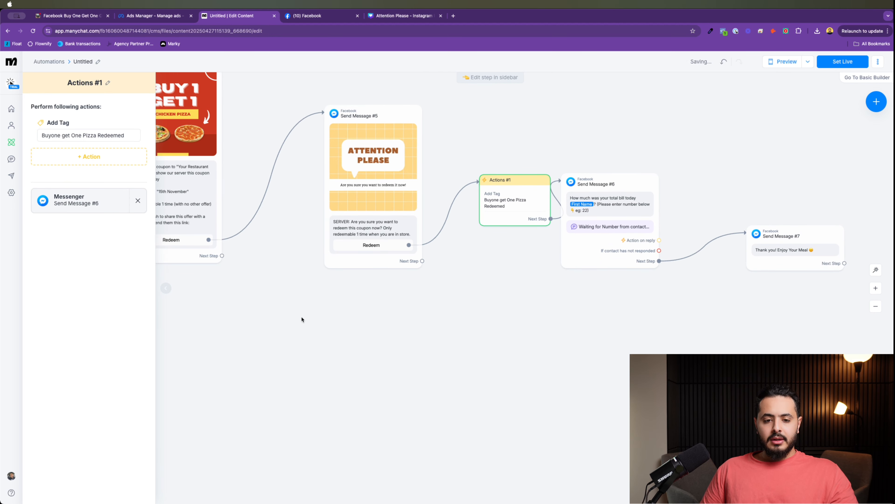
scroll(361, 358, "left", 5)
scroll(362, 358, "up", 3)
left_click_drag(591, 255, 580, 256)
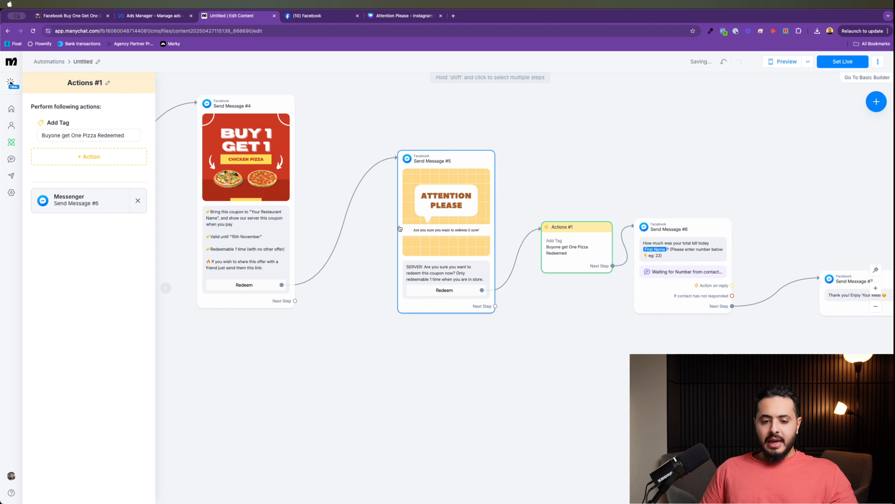
left_click(347, 213)
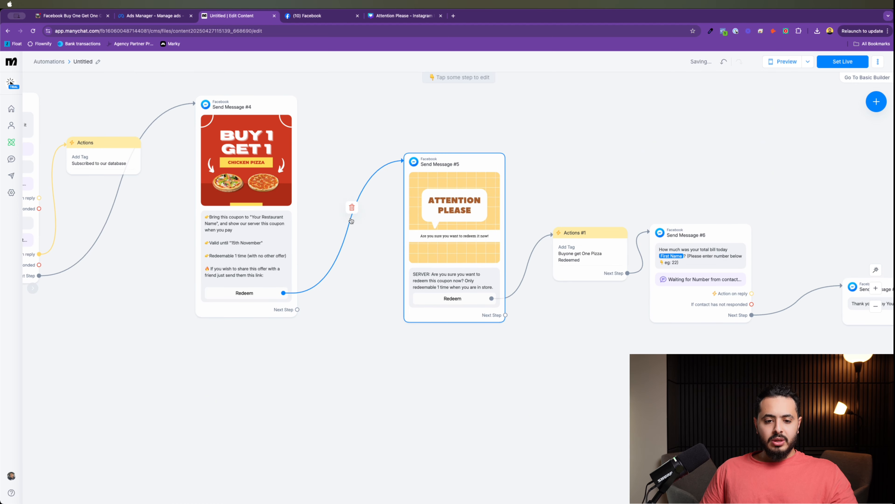
Step: Replace the Redeem link with a Condition requiring the 'Buyone get One Pizza Redeemed' tag
left_click(351, 208)
left_click_drag(283, 293, 340, 220)
left_click(376, 259)
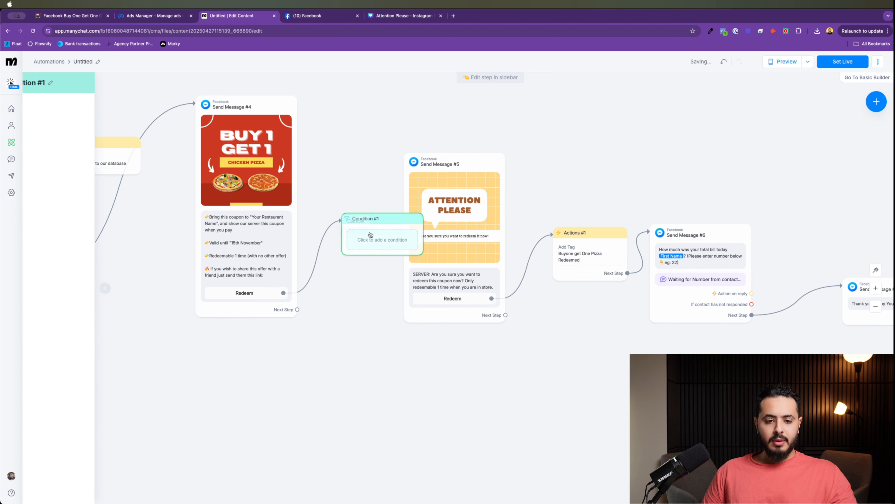
left_click(103, 140)
left_click(126, 176)
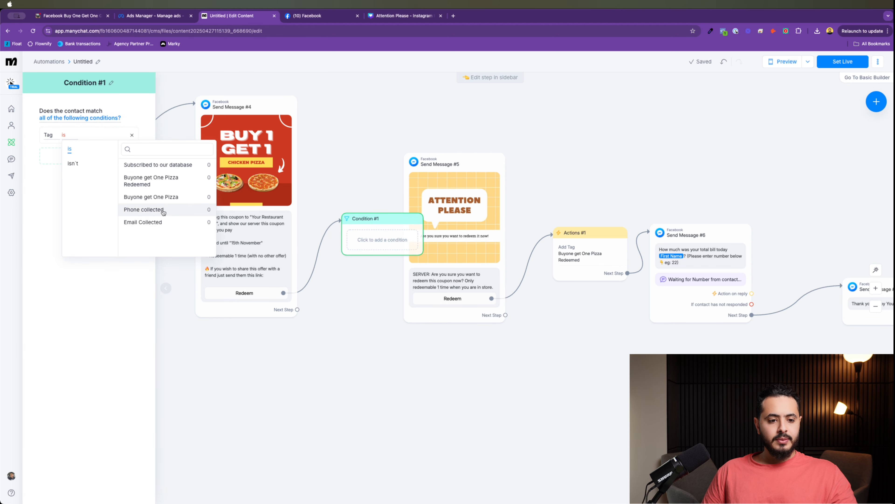
left_click(152, 192)
Step: Route non-matching contacts to Send Message #5 and add a new message for matching ones
left_click_drag(369, 236, 339, 166)
left_click_drag(392, 186, 451, 198)
left_click_drag(373, 160, 576, 119)
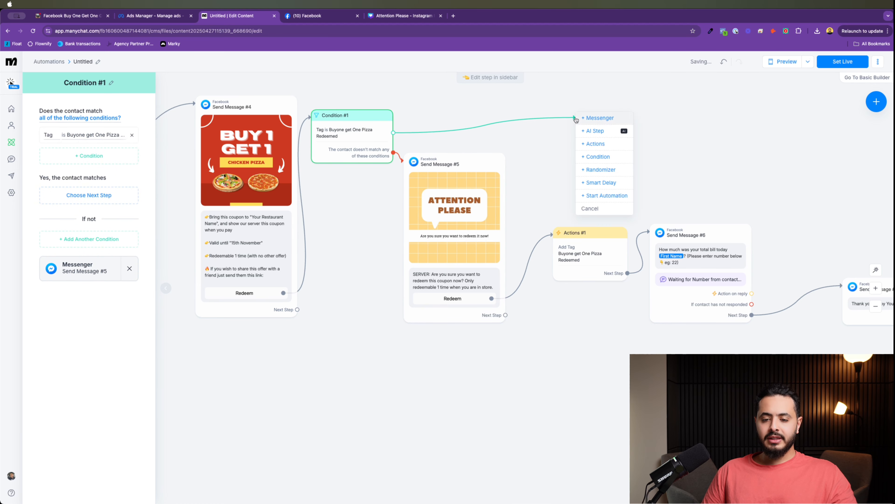
left_click(610, 121)
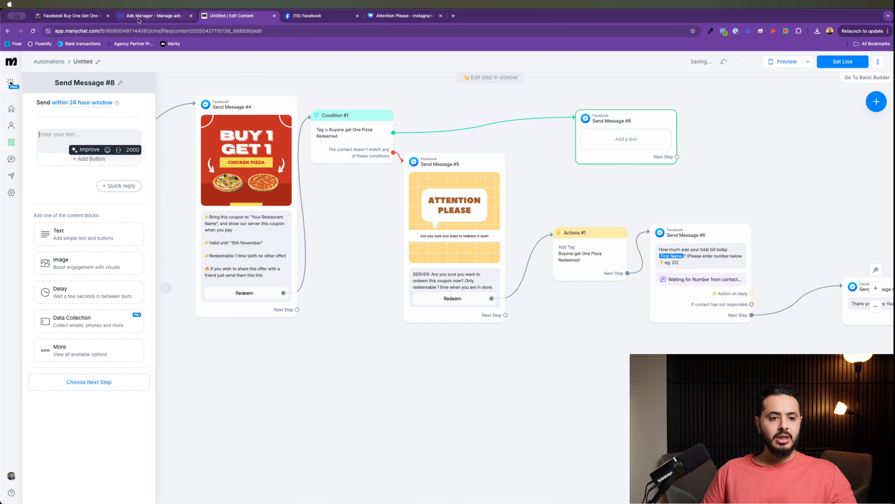
Step: Select the already-redeemed message paragraph in the ClickUp copy document
left_click(70, 16)
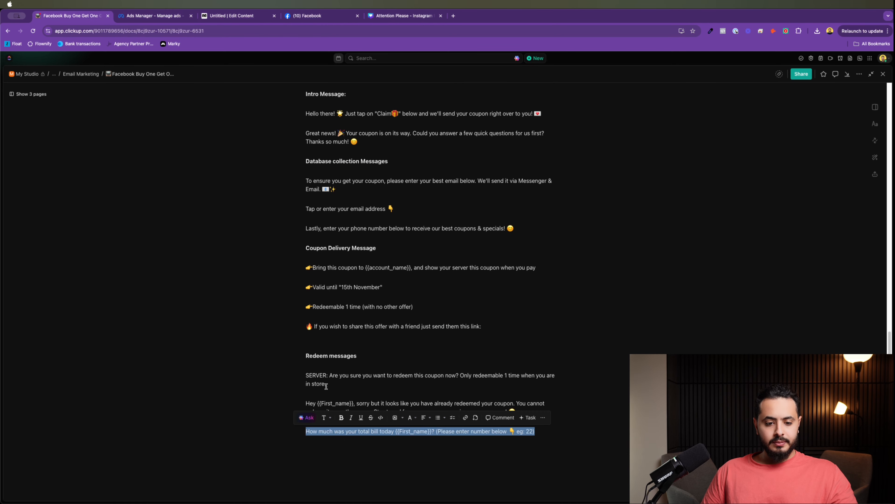
left_click(354, 393)
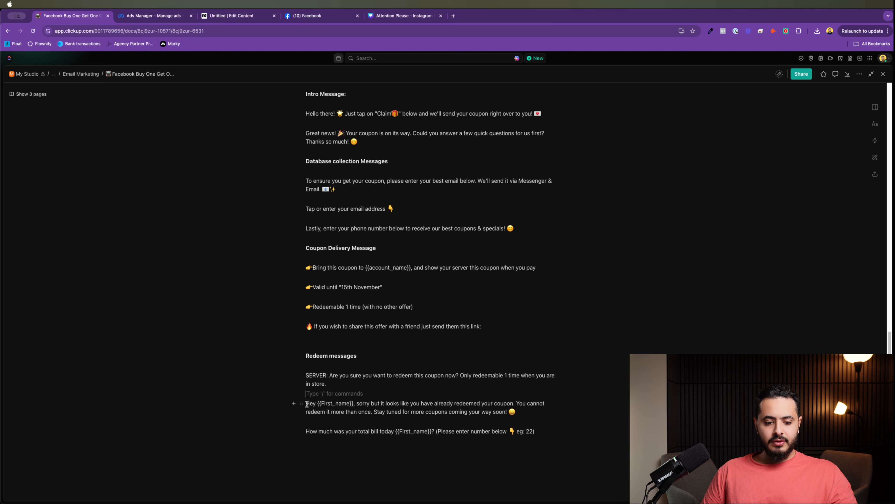
left_click_drag(305, 403, 528, 412)
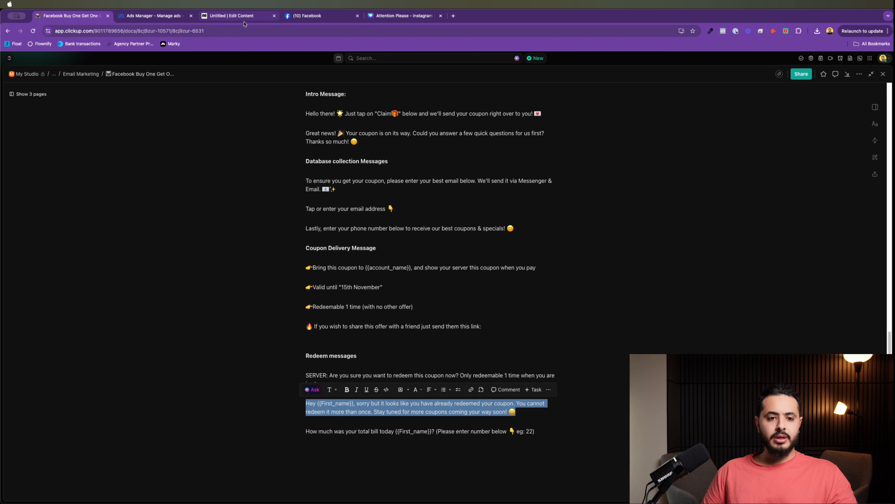
Step: Paste the already-redeemed apology into Send Message #8 with its name placeholder set to First Name
left_click(232, 16)
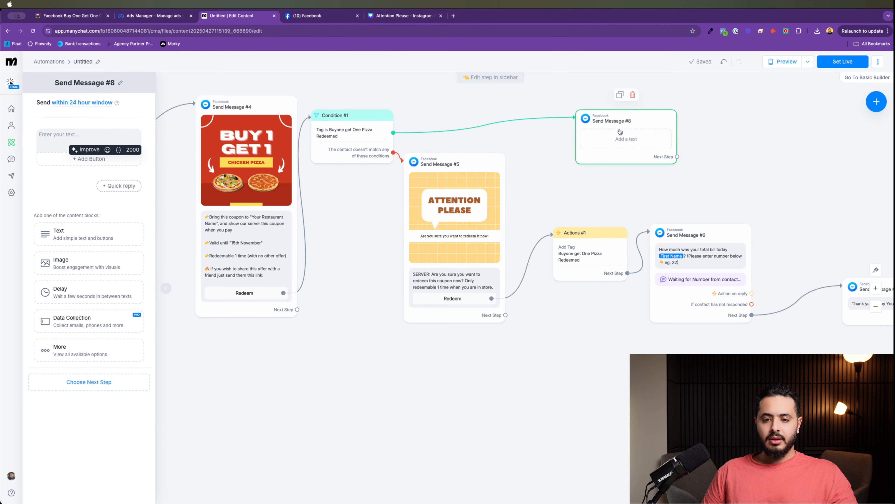
left_click(133, 133)
type("Hey No field selected, sorry but it looks like you have already redeemed your coupon. You cannot redeem it more than once. Stay tuned for more coupons coming your way soon! 😀")
mouse_move(95, 137)
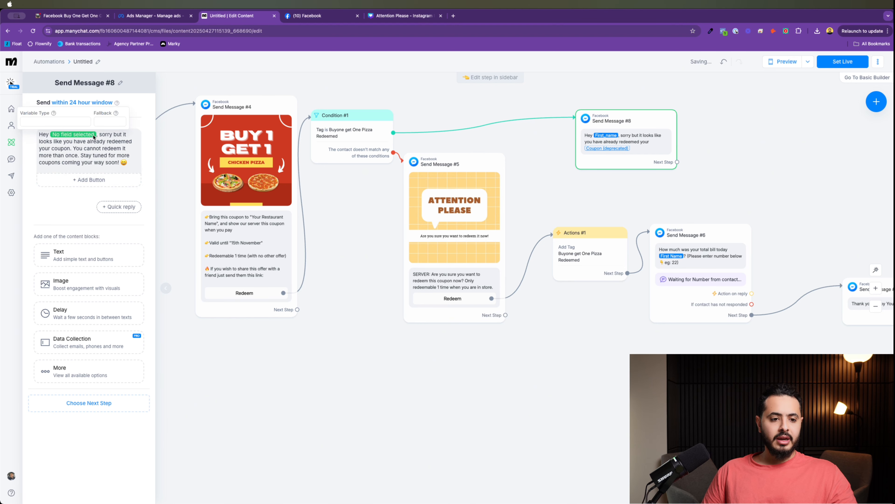
left_click(56, 122)
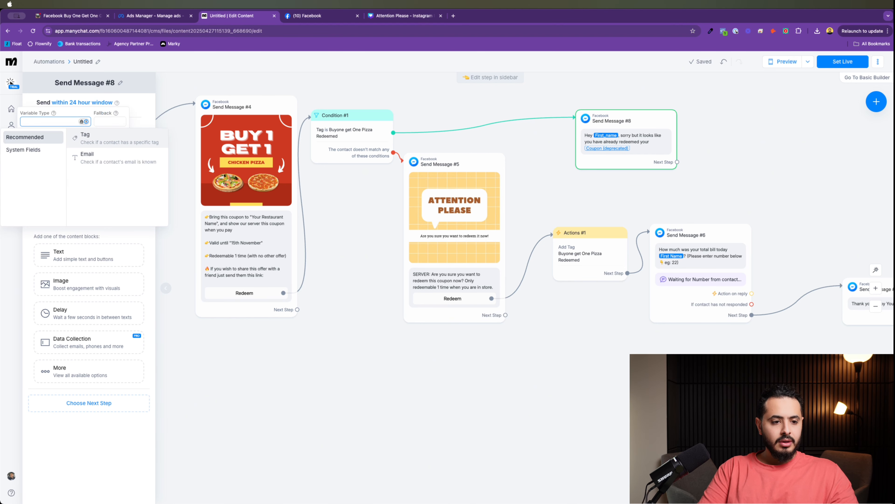
type("fi")
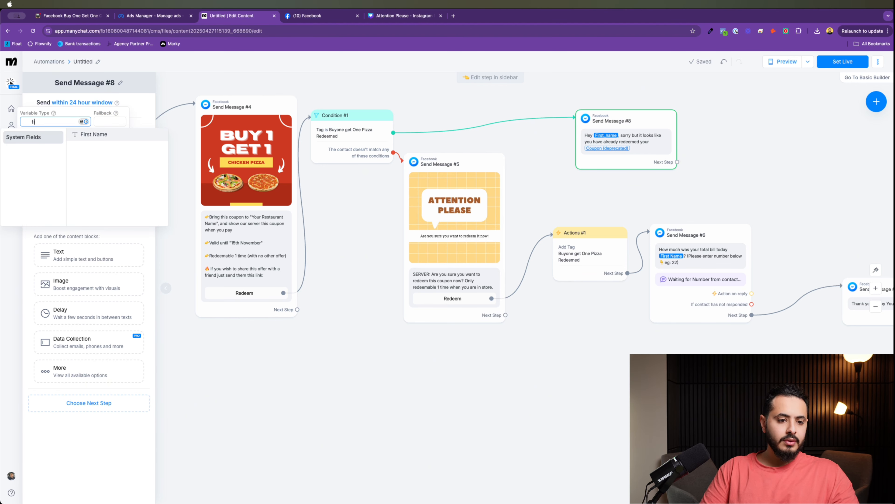
left_click(95, 134)
left_click(725, 165)
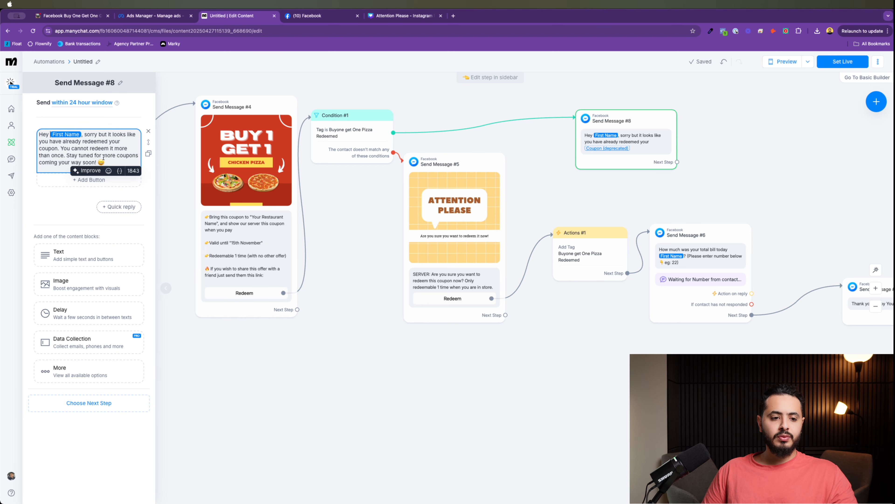
left_click(635, 182)
scroll(469, 375, "right", 1)
scroll(470, 375, "right", 5)
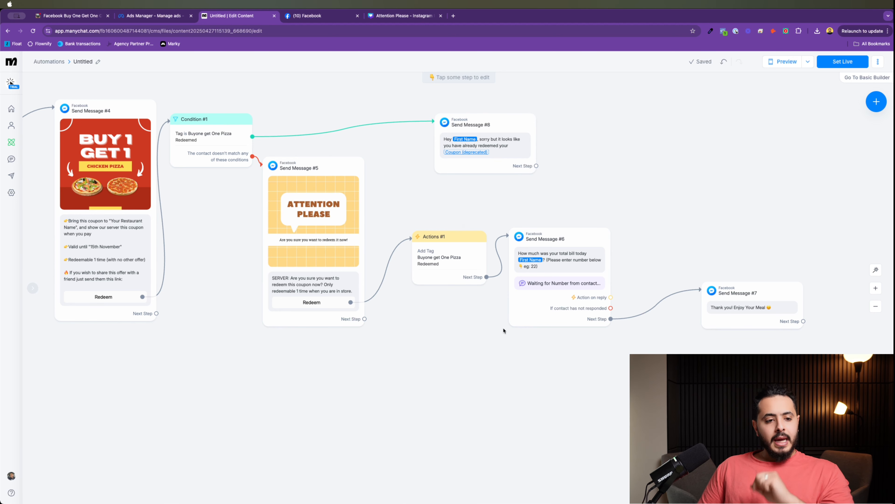
Step: Pan across the whole coupon flow, then pull a new connection from Send Message #7's Next Step
left_click_drag(459, 317, 690, 309)
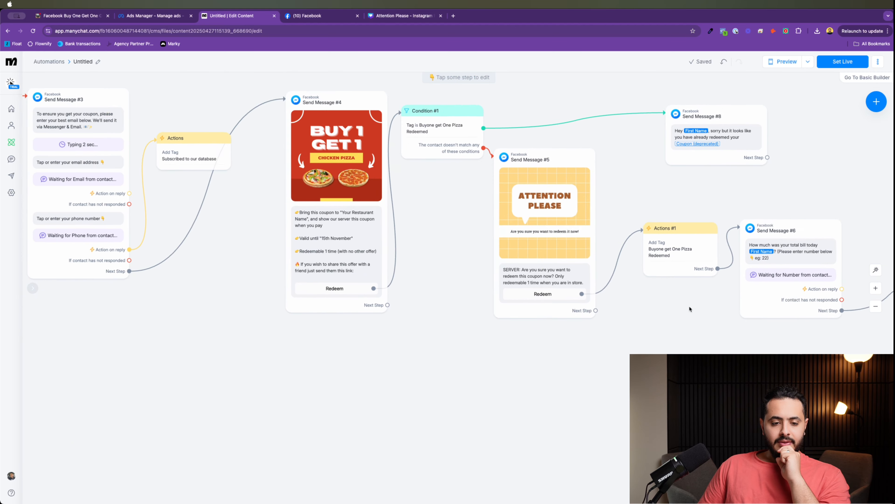
scroll(429, 331, "down", 5)
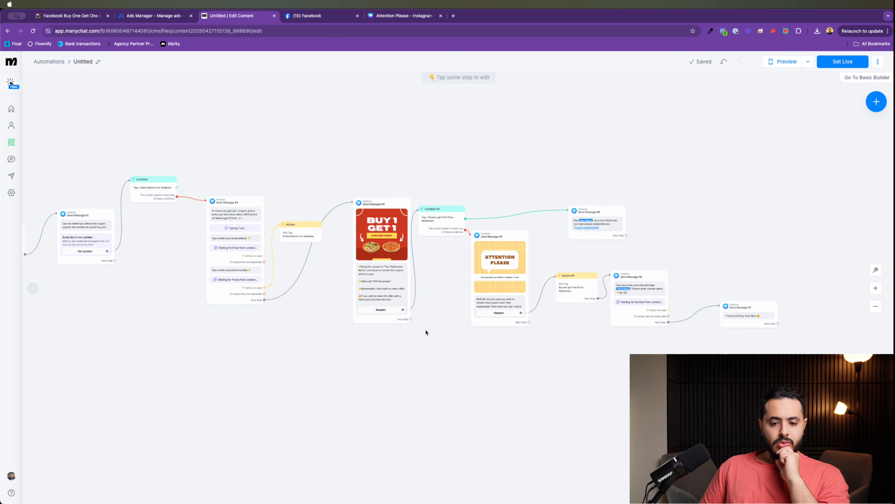
scroll(425, 332, "up", 3)
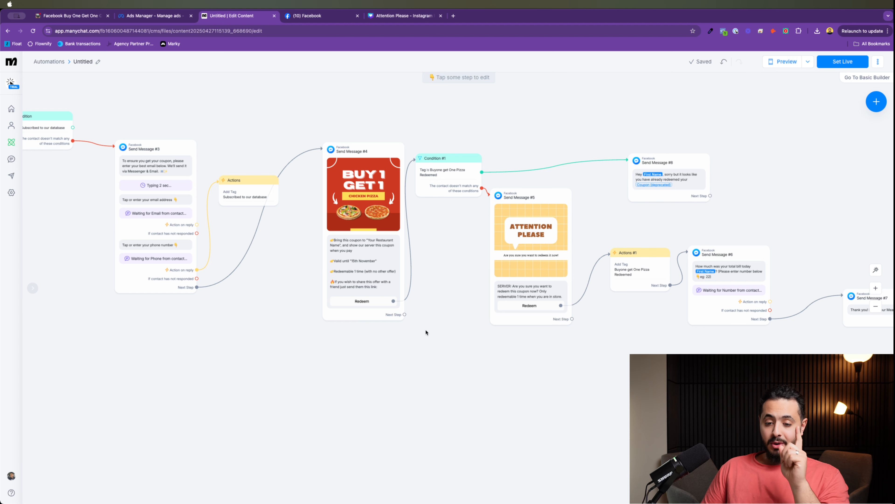
left_click_drag(425, 332, 183, 308)
left_click_drag(614, 329, 437, 315)
left_click_drag(588, 294, 416, 294)
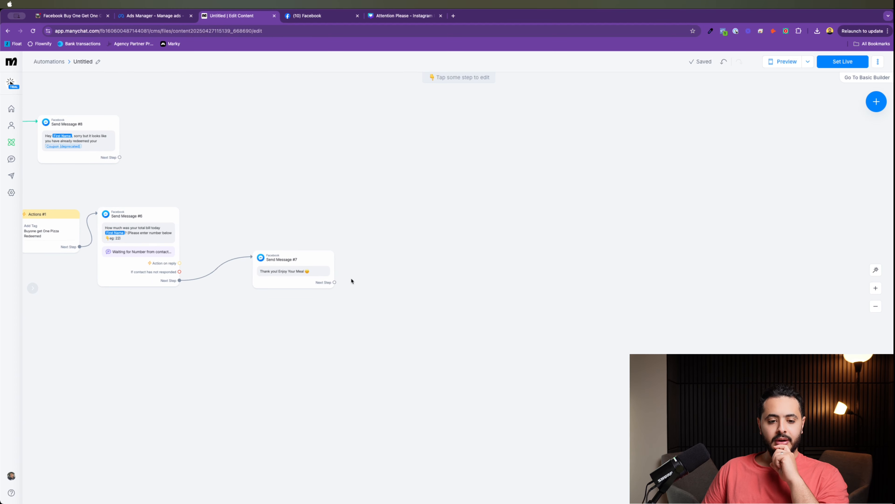
left_click_drag(352, 281, 396, 315)
scroll(396, 314, "down", 2)
scroll(395, 314, "up", 4)
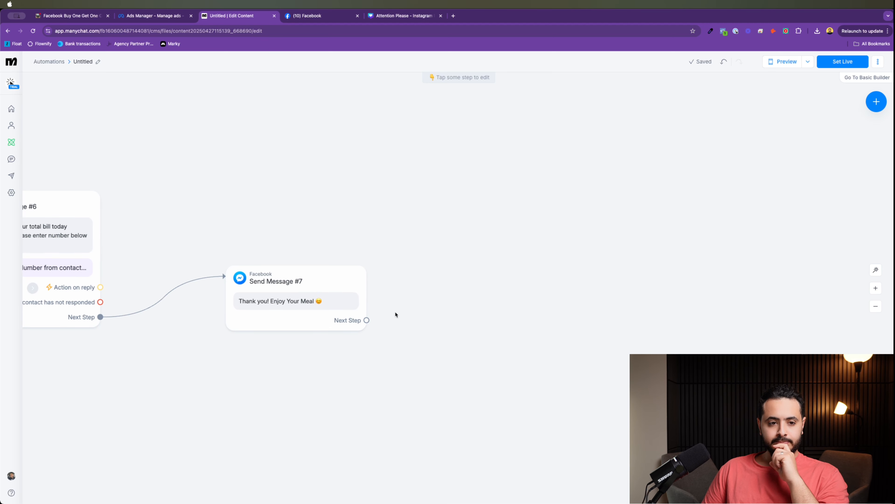
left_click_drag(367, 321, 377, 307)
scroll(376, 307, "up", 2)
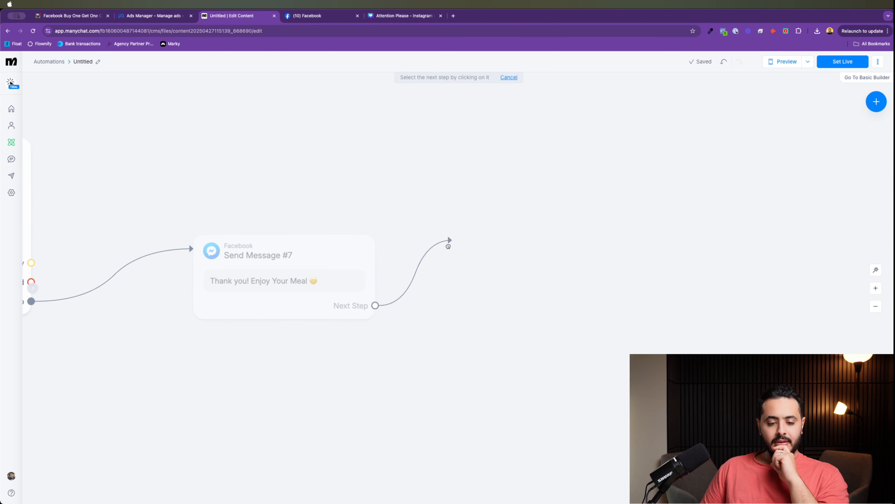
Step: Add a 2-hour Smart Delay after Send Message #7 and pull a connection from its Next Step
left_click(502, 158)
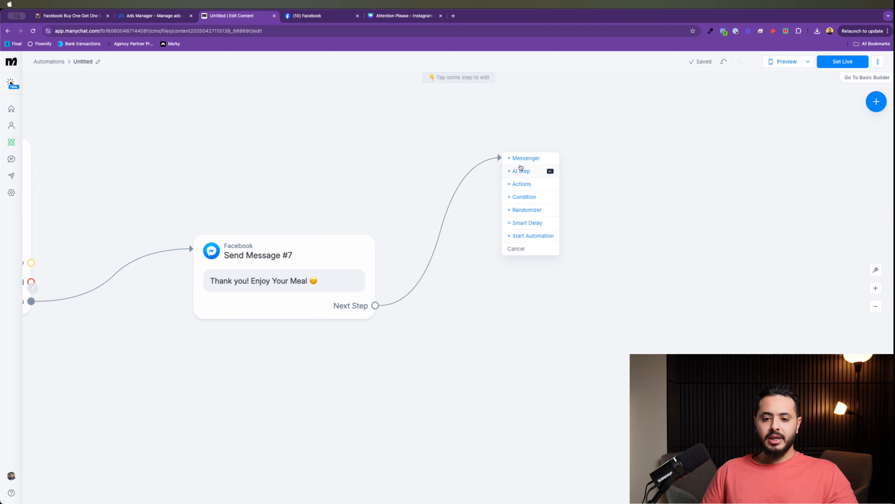
left_click(517, 223)
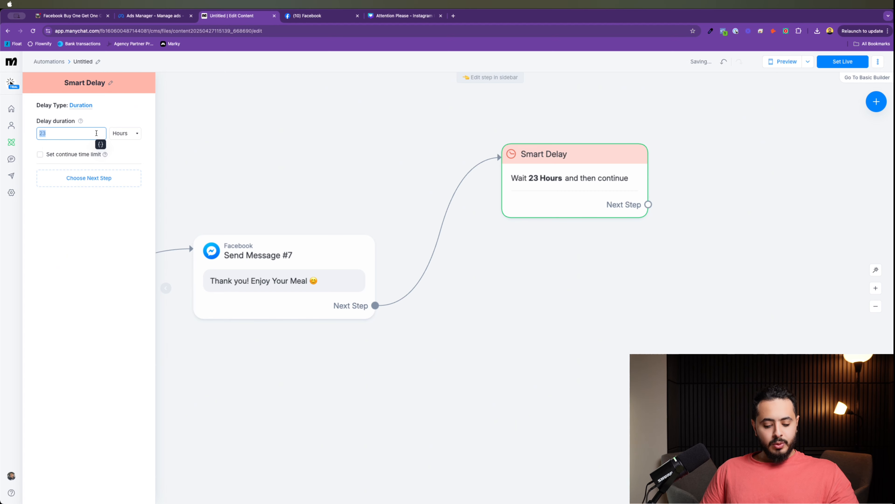
type("2")
left_click(650, 310)
scroll(593, 280, "down", 5)
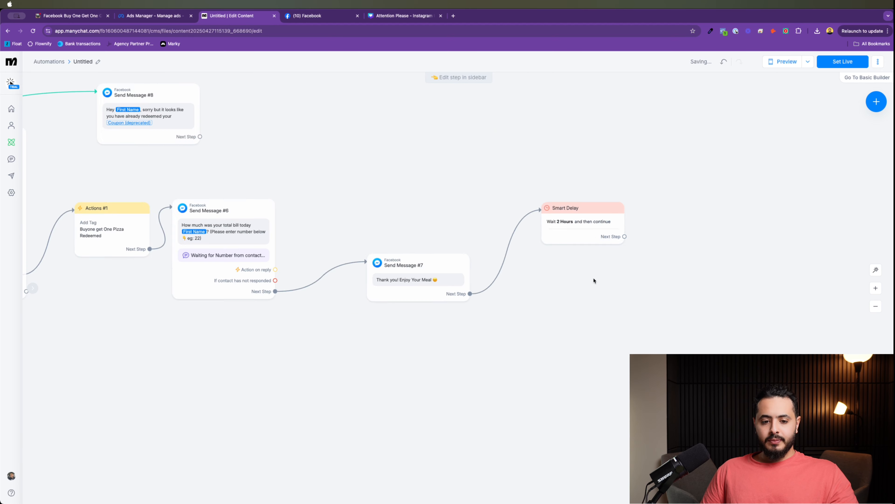
scroll(593, 280, "down", 5)
left_click_drag(606, 293, 406, 245)
scroll(403, 247, "up", 5)
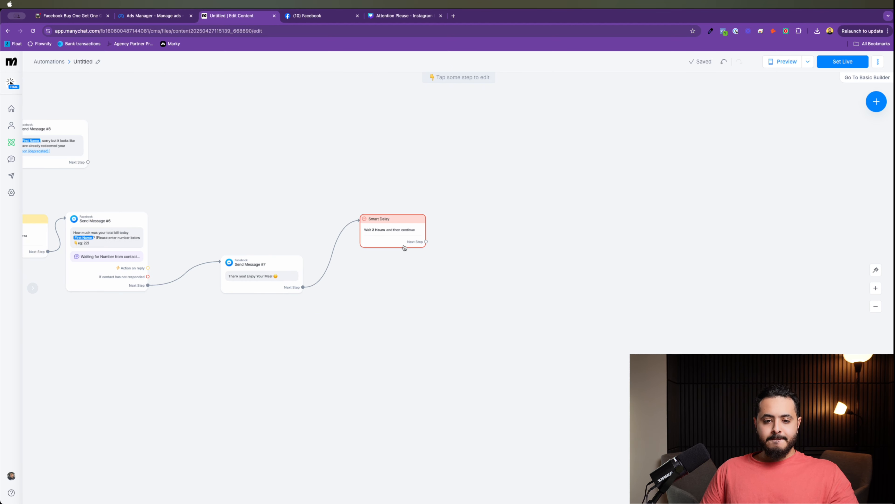
scroll(514, 232, "right", 5)
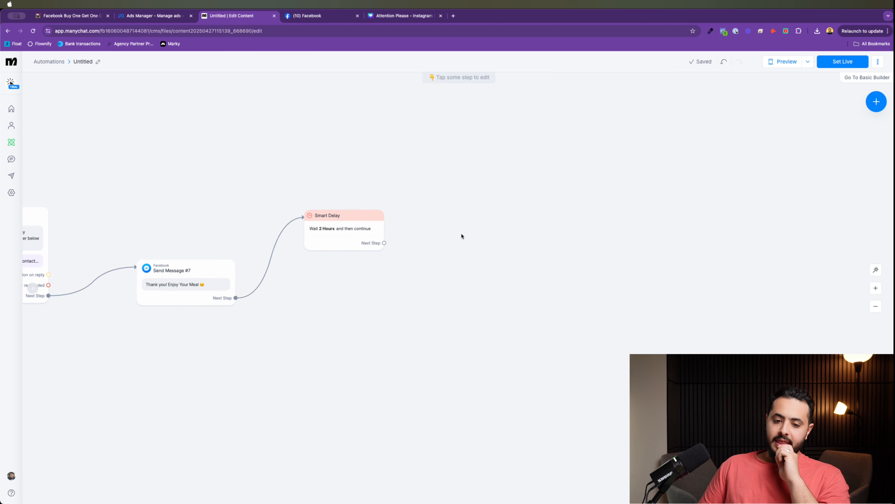
left_click_drag(354, 251, 466, 219)
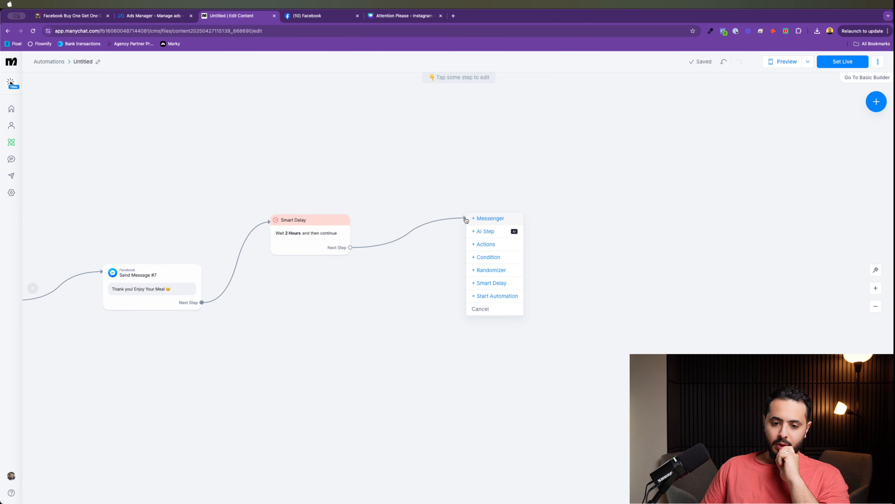
Step: Add Send Message #9 asking 'How was your experience?' and start its first reply button
left_click(488, 223)
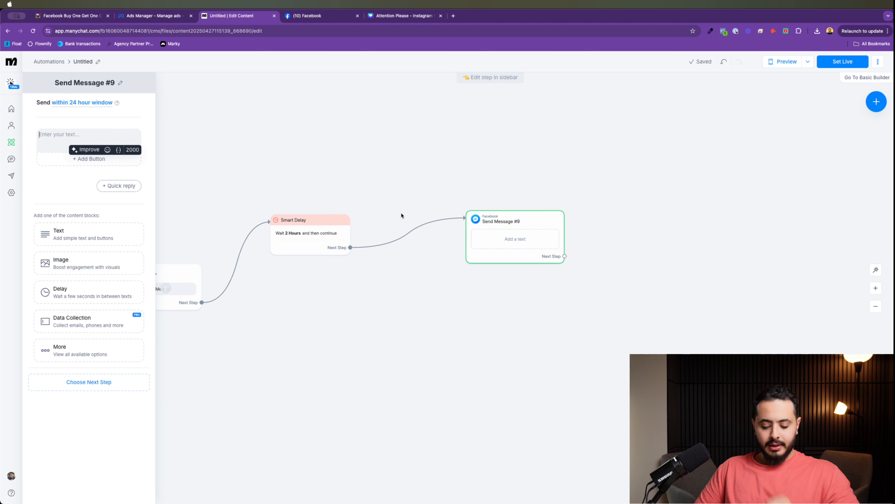
type("How was your e")
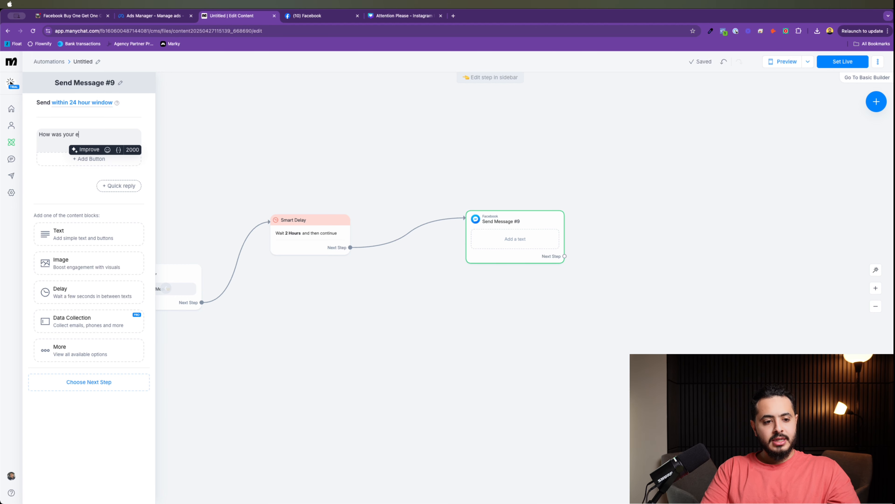
type("xperience")
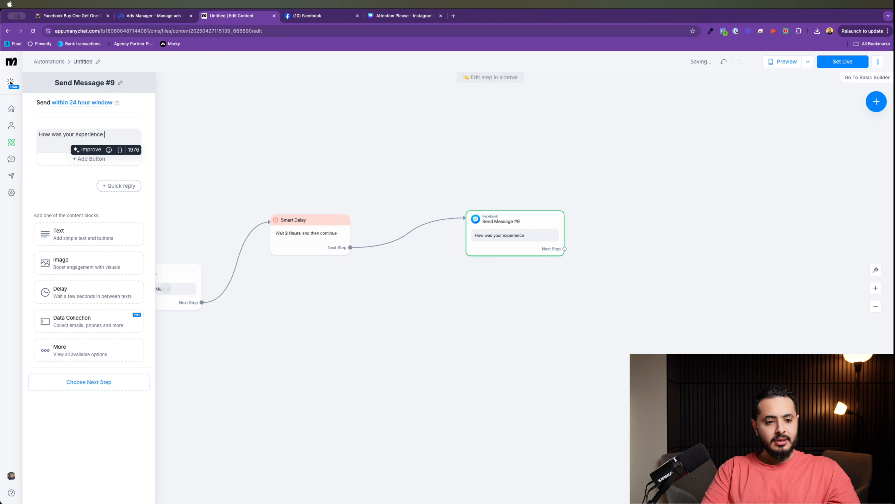
key("BackSpace")
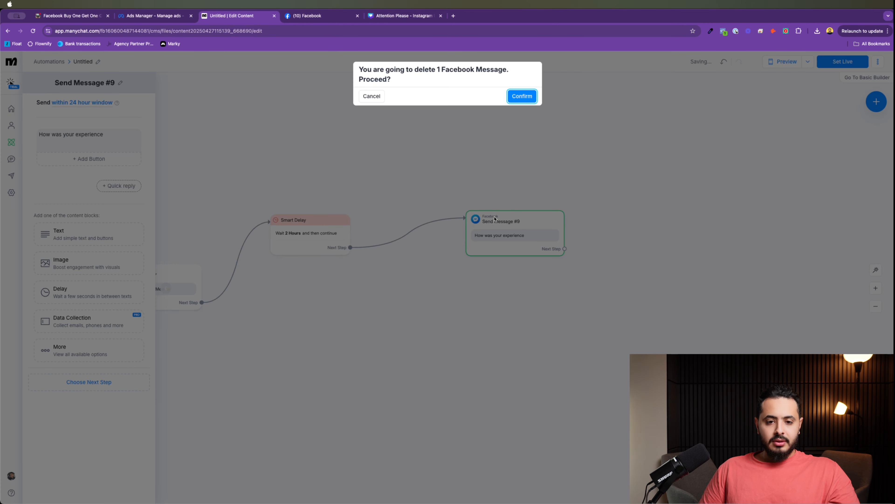
left_click(372, 96)
key("BackSpace")
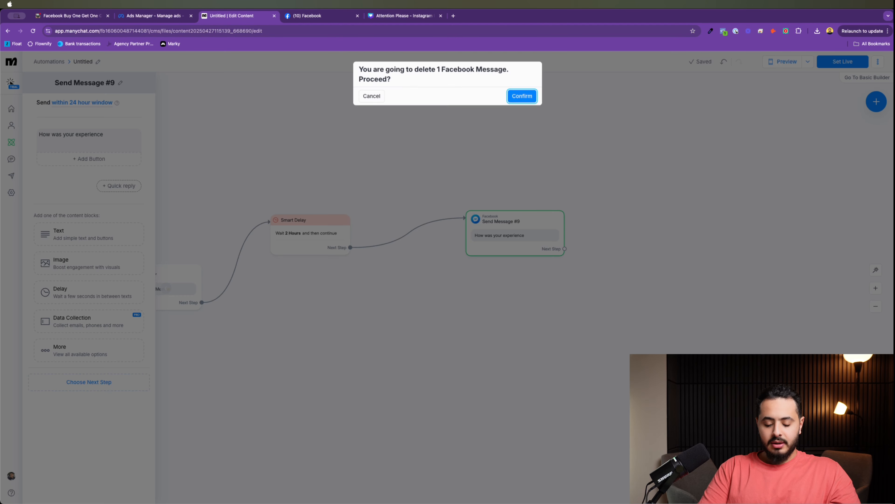
left_click(371, 96)
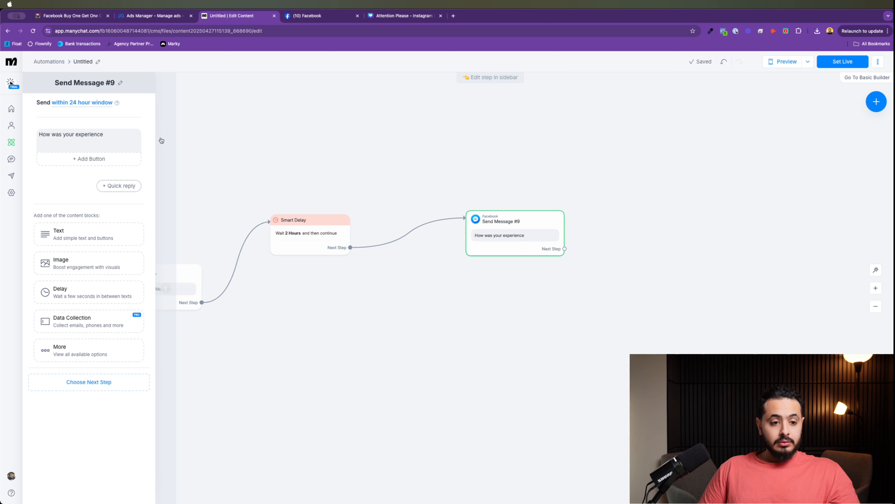
left_click(121, 143)
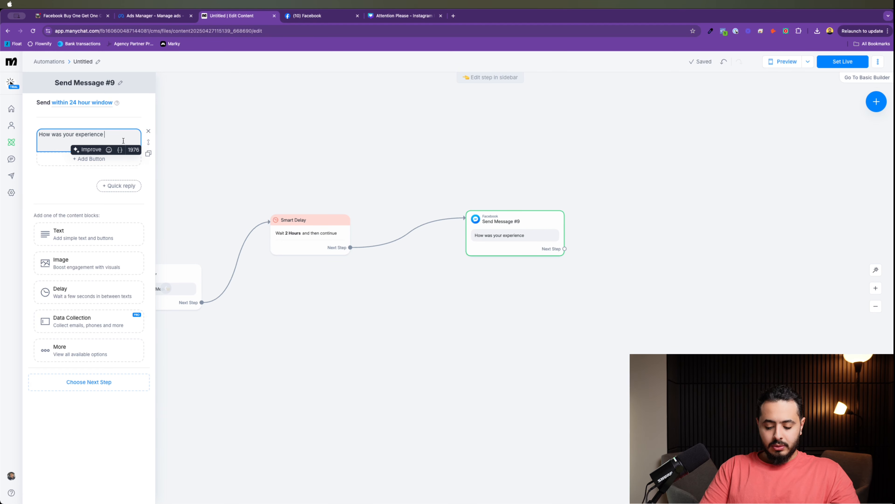
type("?")
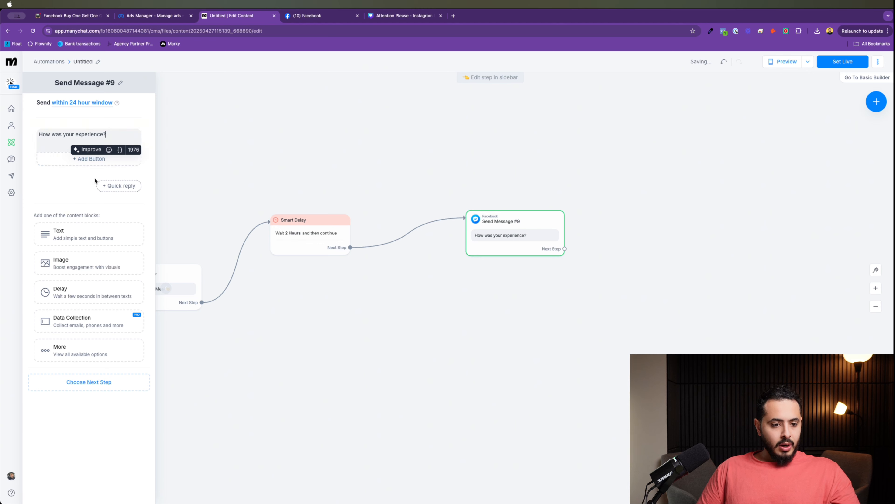
left_click(67, 176)
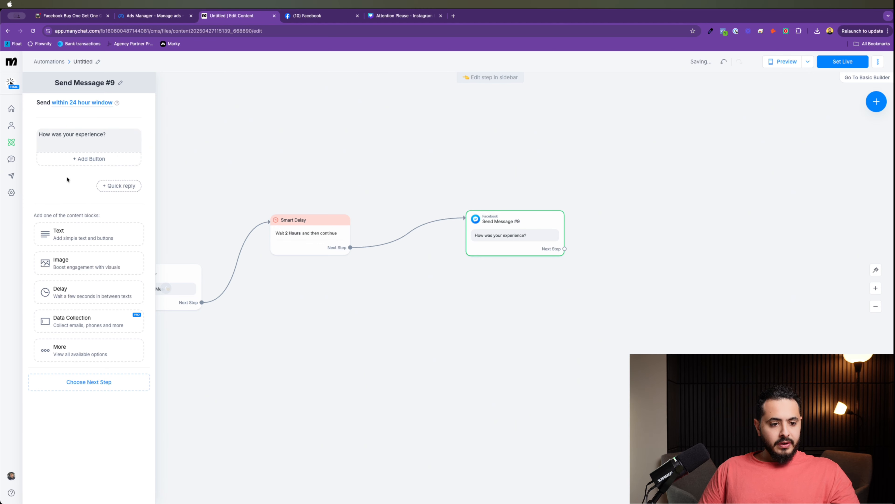
left_click(88, 158)
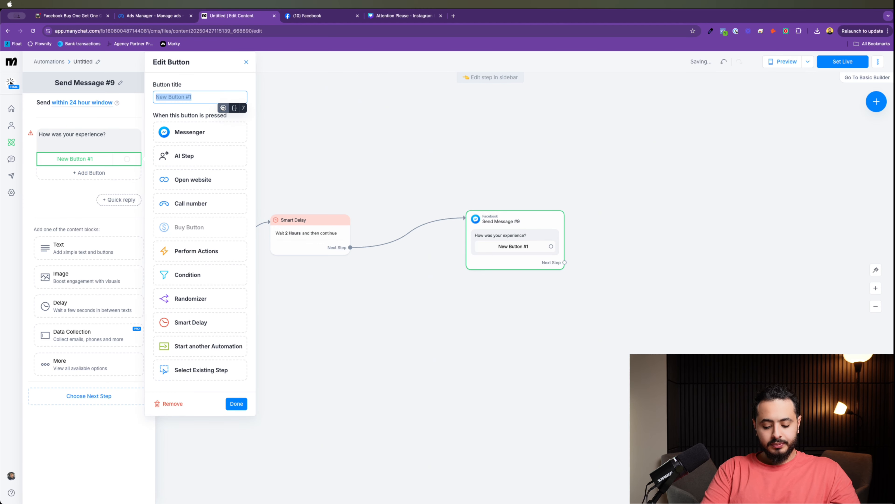
Step: Title the first two reply buttons 'Great' and 'It's Ok'
type("Great")
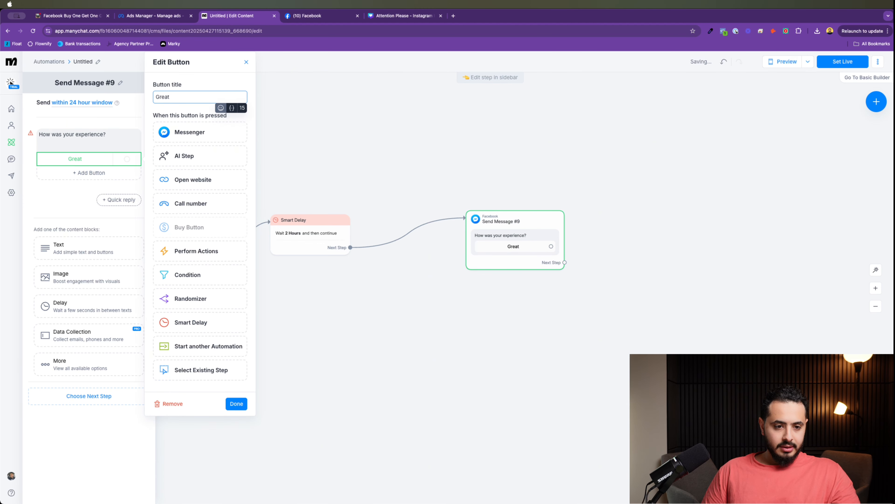
left_click(234, 402)
left_click(81, 173)
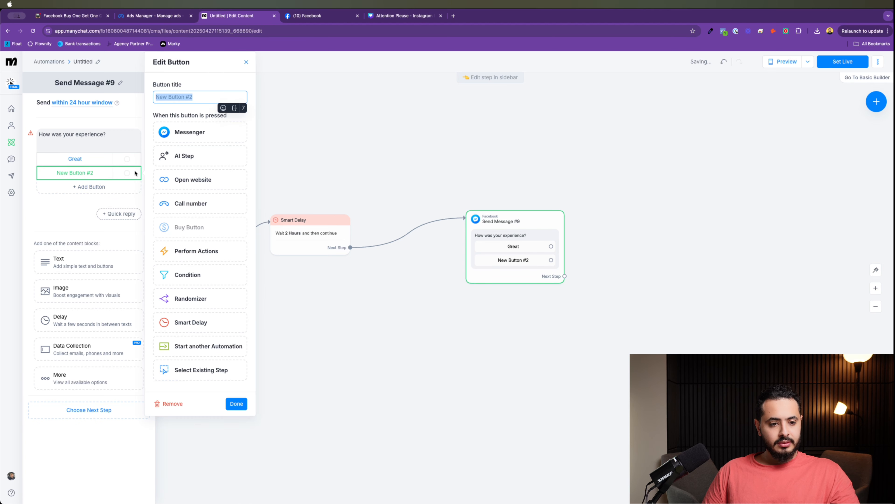
type("It;s")
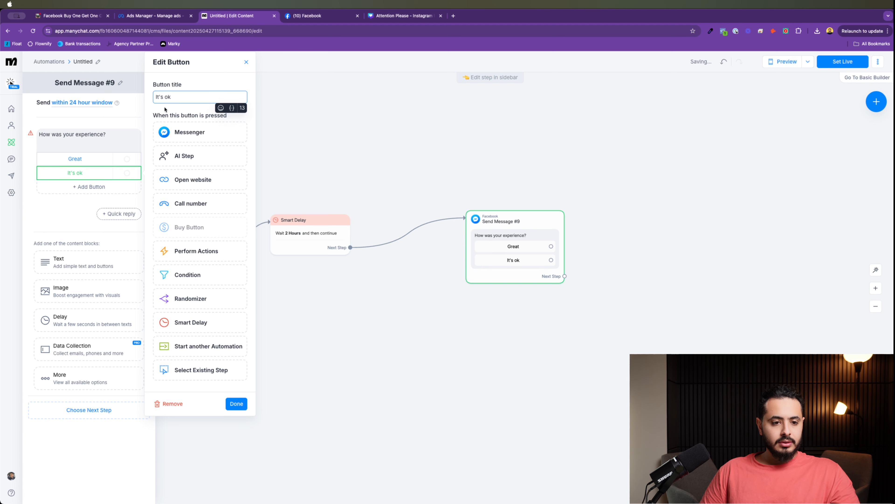
left_click(167, 97)
key("BackSpace")
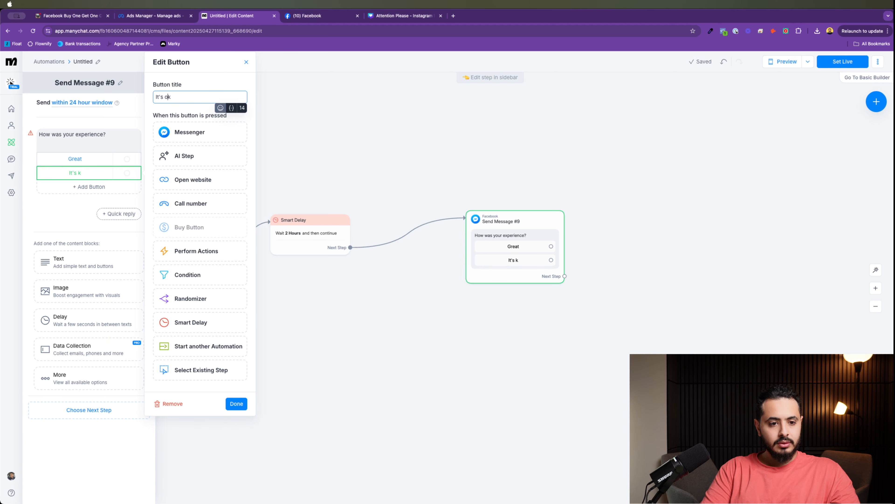
key("BackSpace")
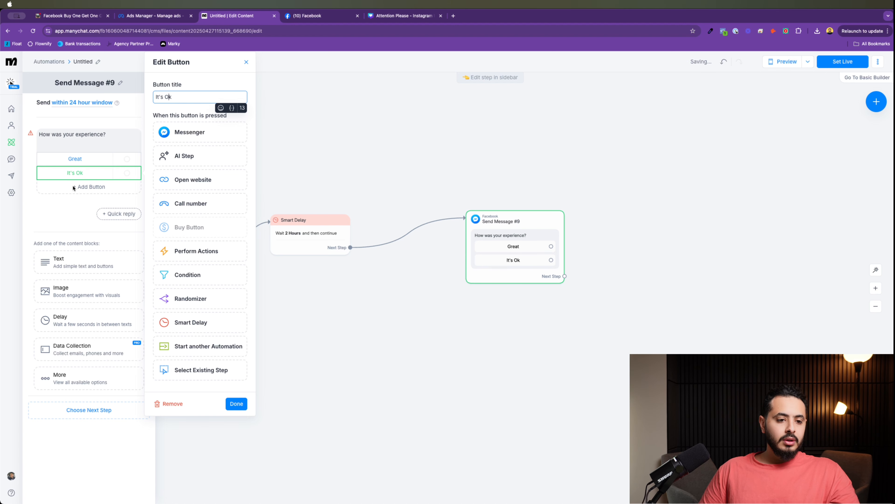
Step: Add a third reply button titled 'It was BAD'
left_click(76, 187)
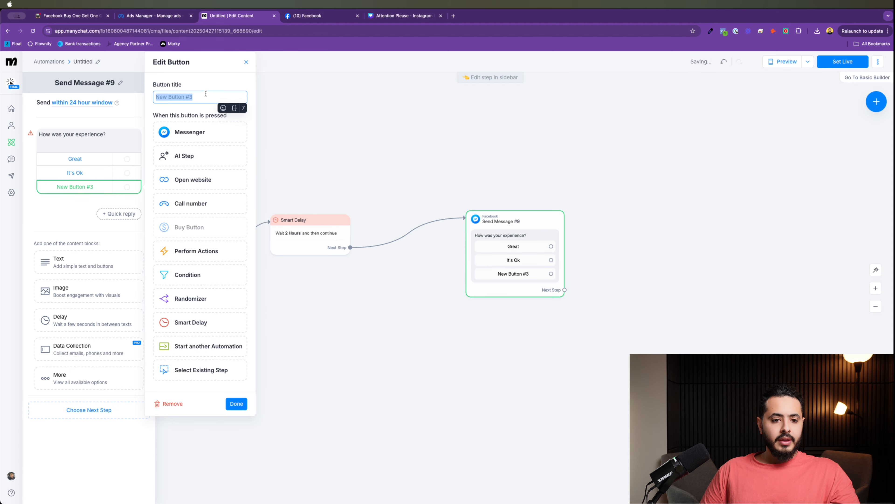
key("BackSpace")
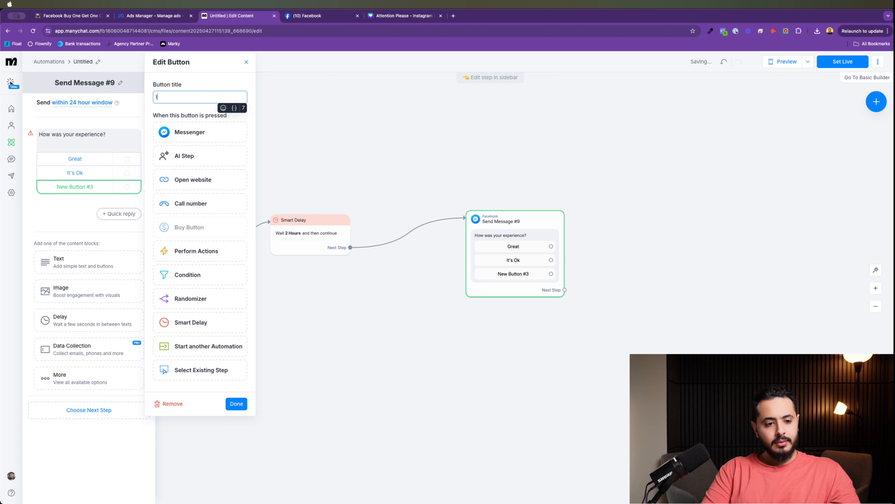
type("It was BAD")
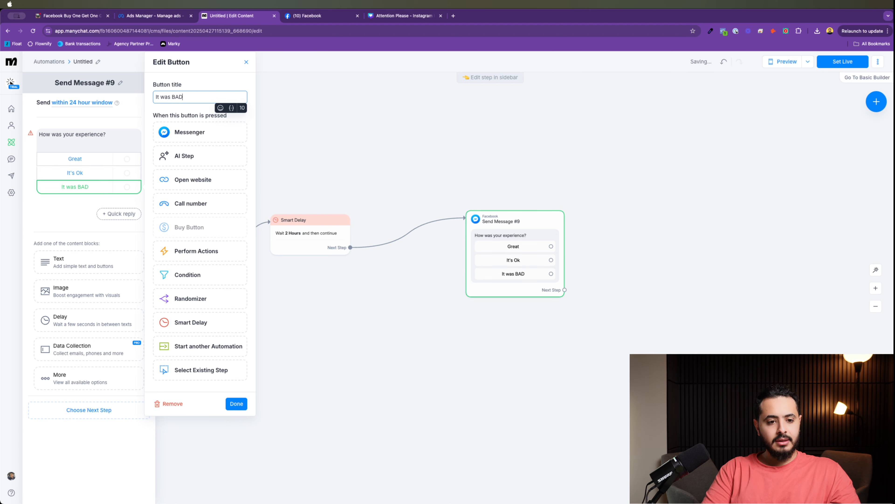
left_click(40, 206)
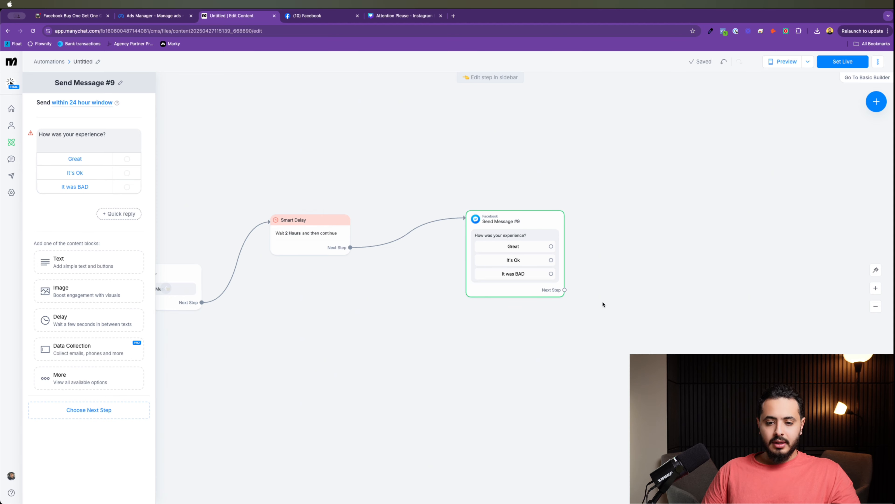
left_click_drag(603, 304, 499, 289)
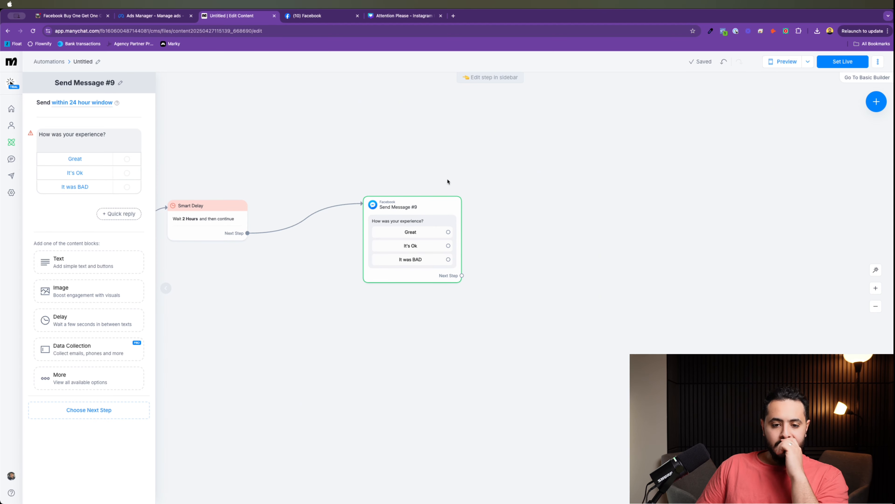
Step: Draw a connection out of Send Message #9's Great reply to pick its next step
left_click_drag(428, 202, 425, 187)
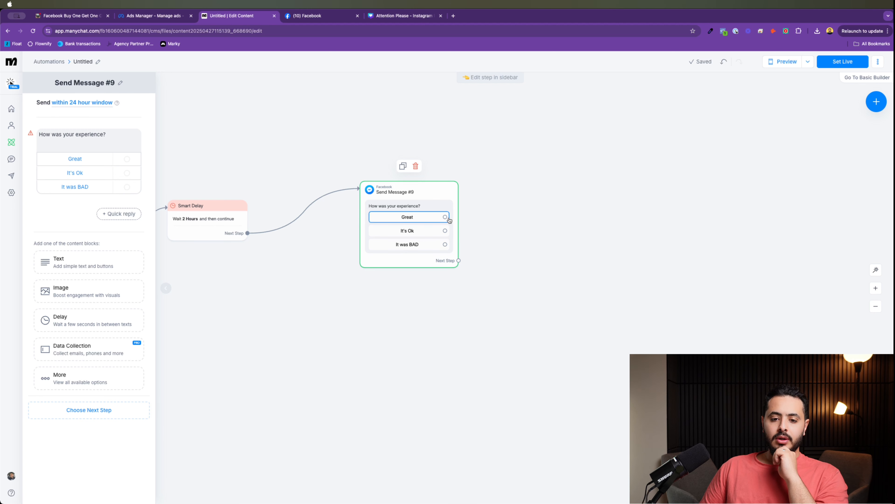
left_click_drag(445, 217, 562, 158)
left_click(562, 157)
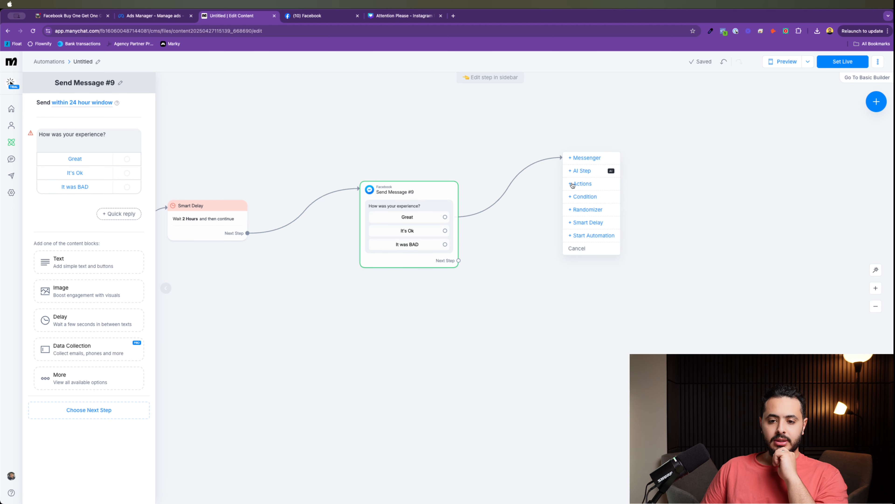
Step: Create Send Message #10 after Great, thanking for the feedback and requesting a quick Google review, with a button
left_click(585, 157)
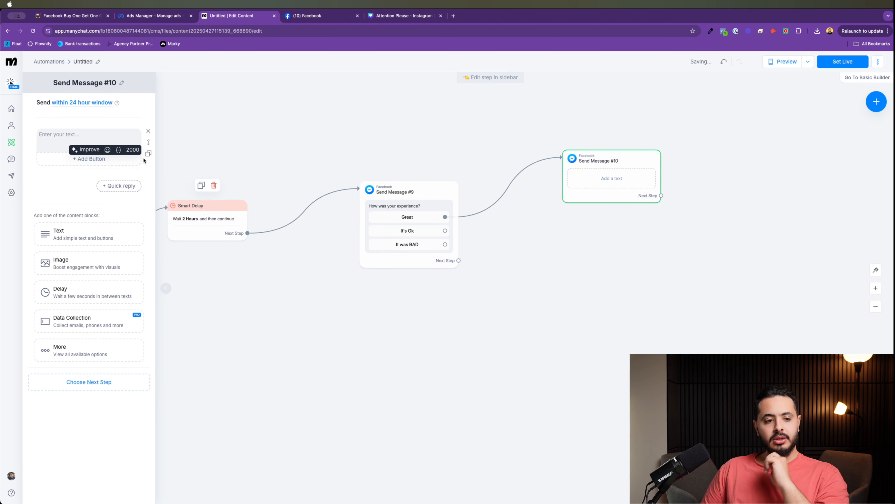
type("Pl")
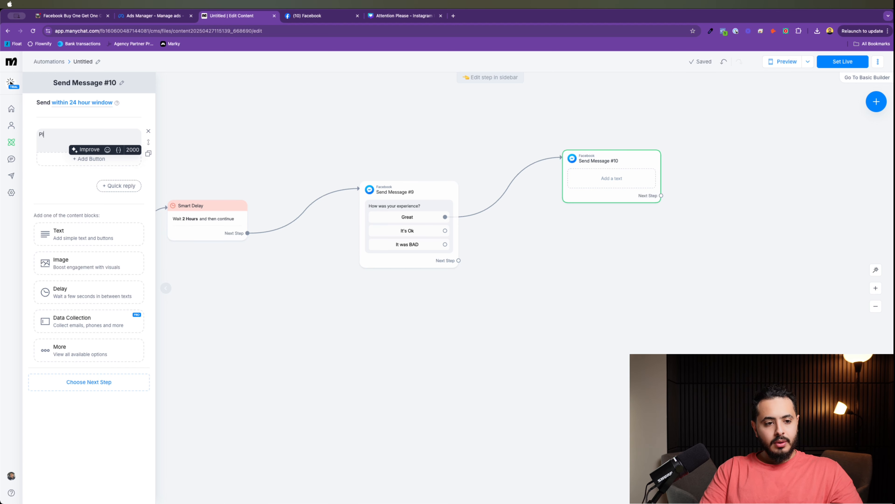
type("eas")
type("I")
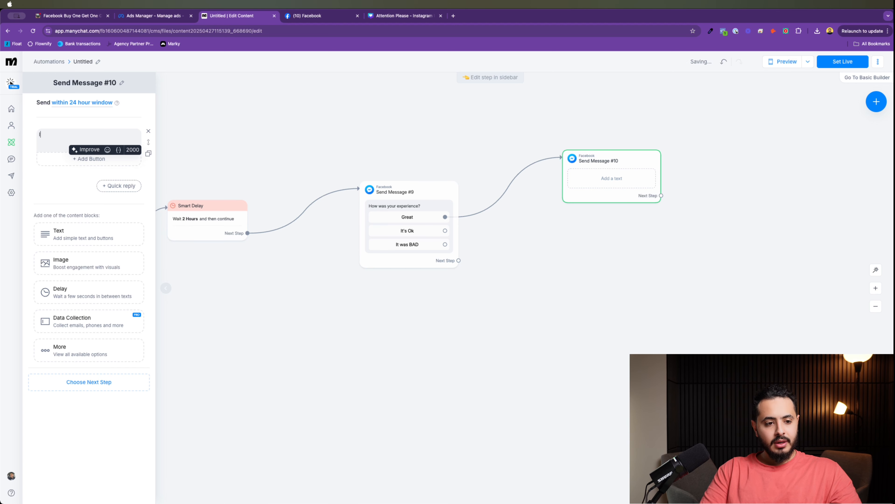
type("t Thank you ")
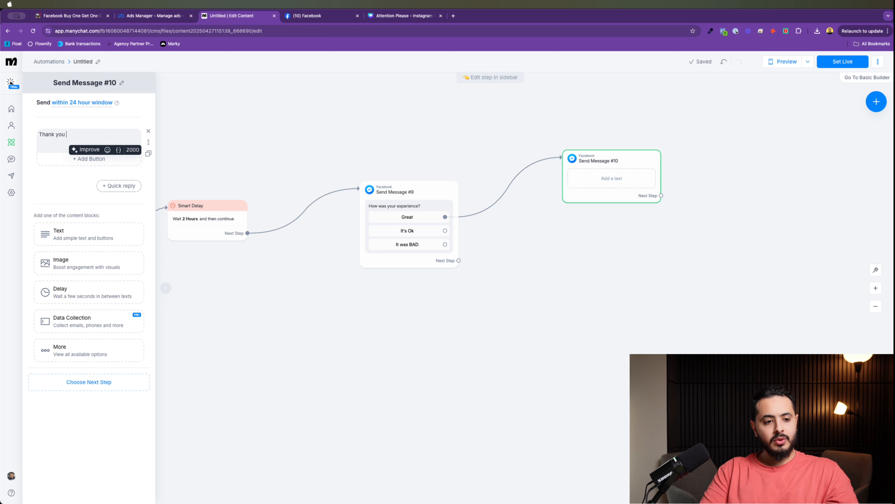
type("so much for ")
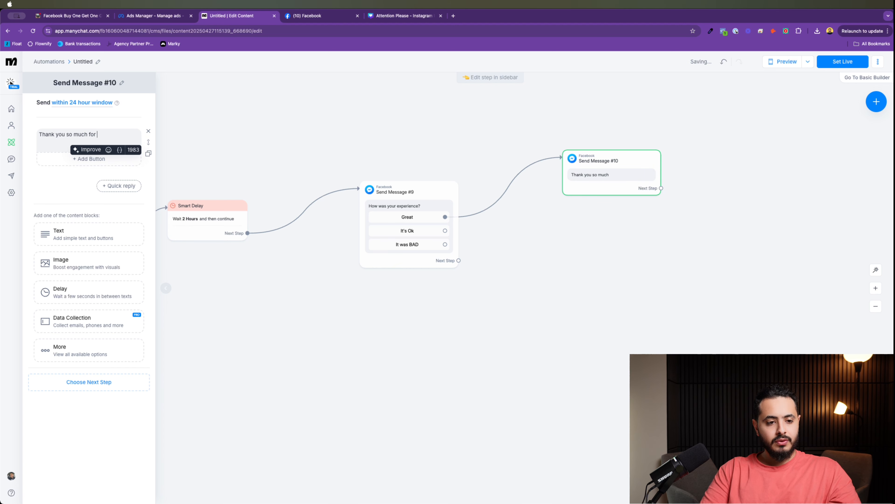
type("your fee")
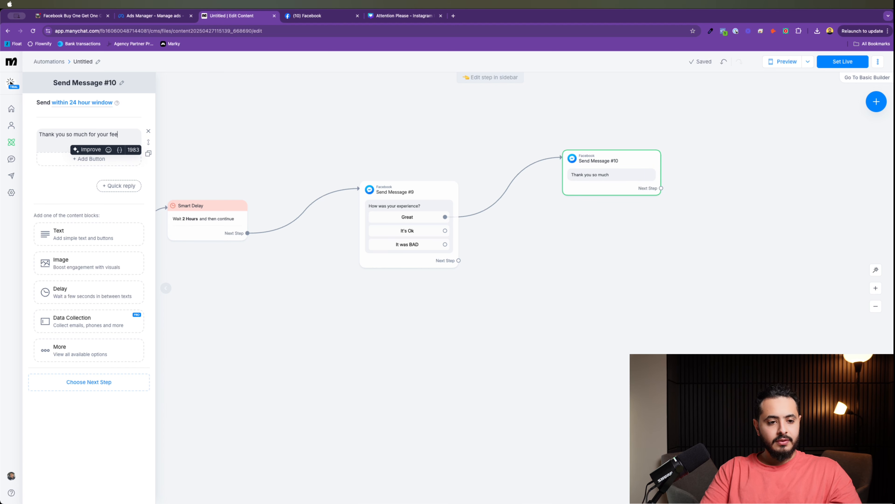
type("dback!")
key("Return")
type("Yo")
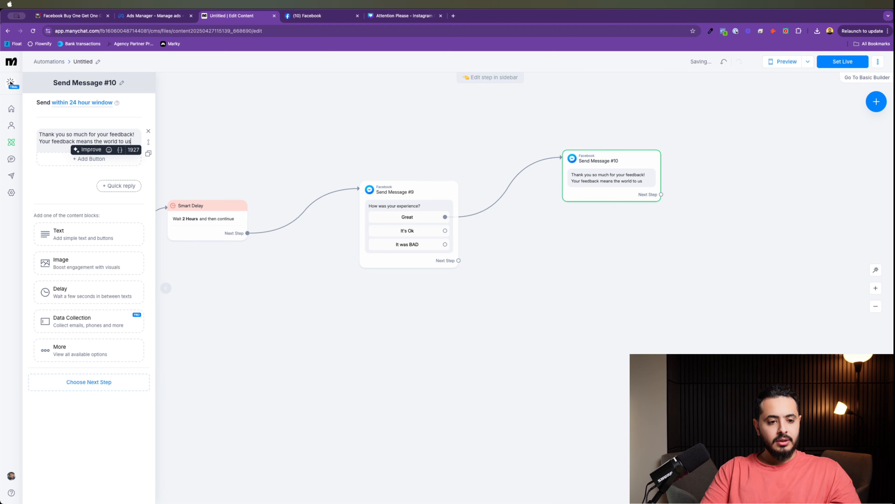
key("Return")
type("Co")
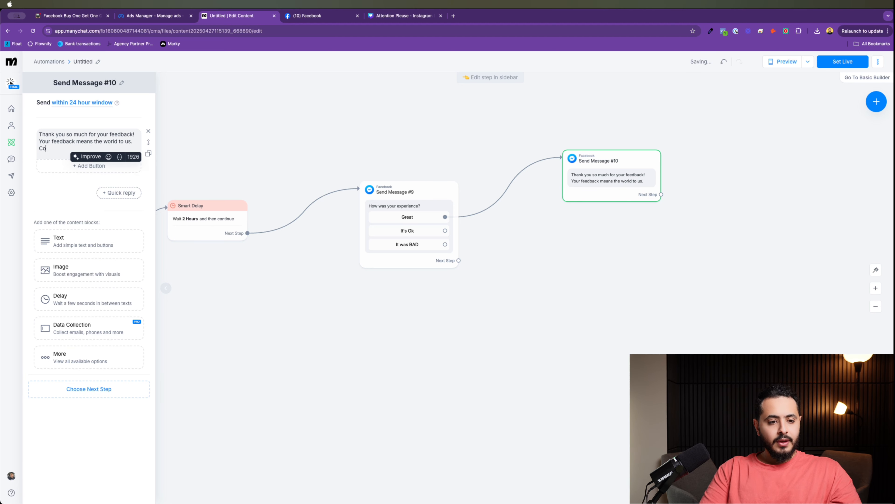
type("uld you please leave a google review")
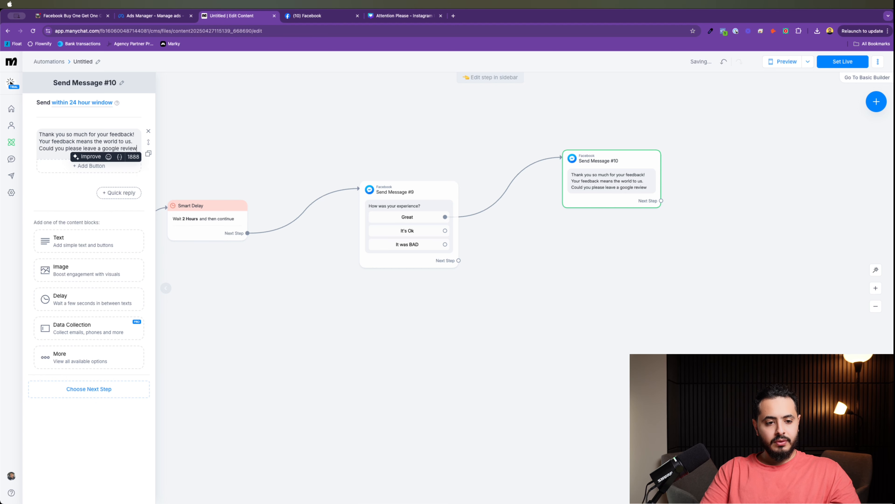
type("it ")
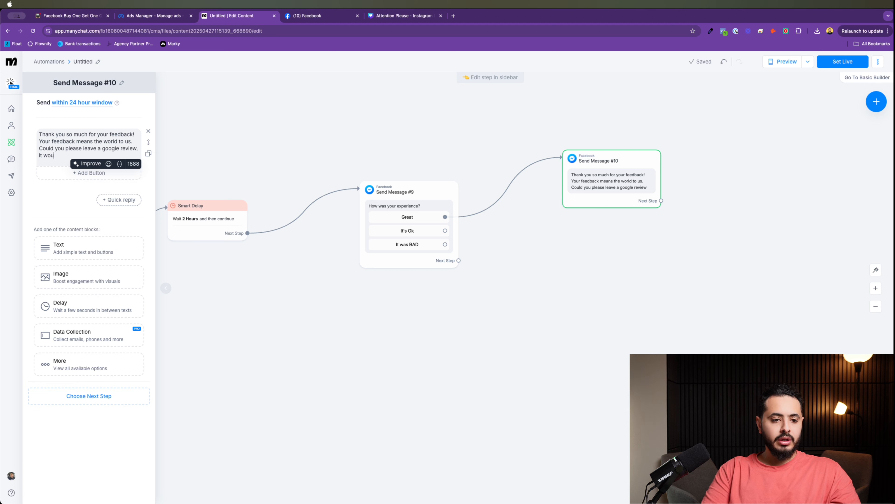
type("only ")
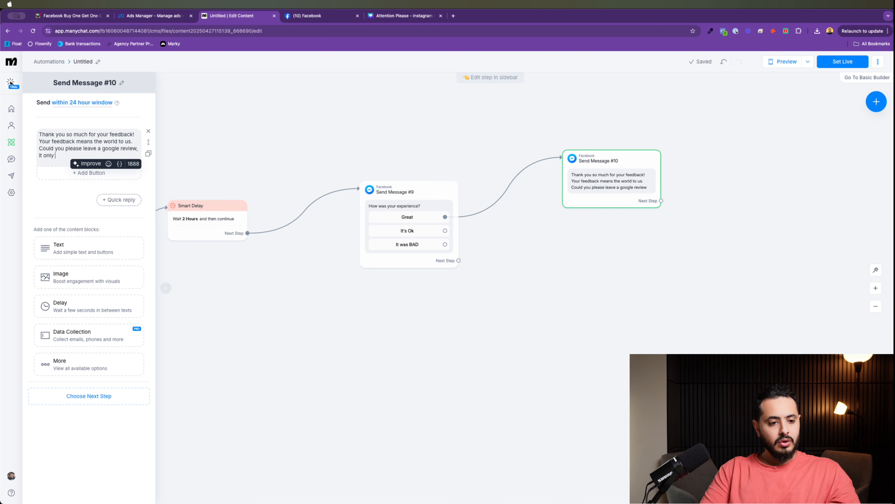
type("takes few se")
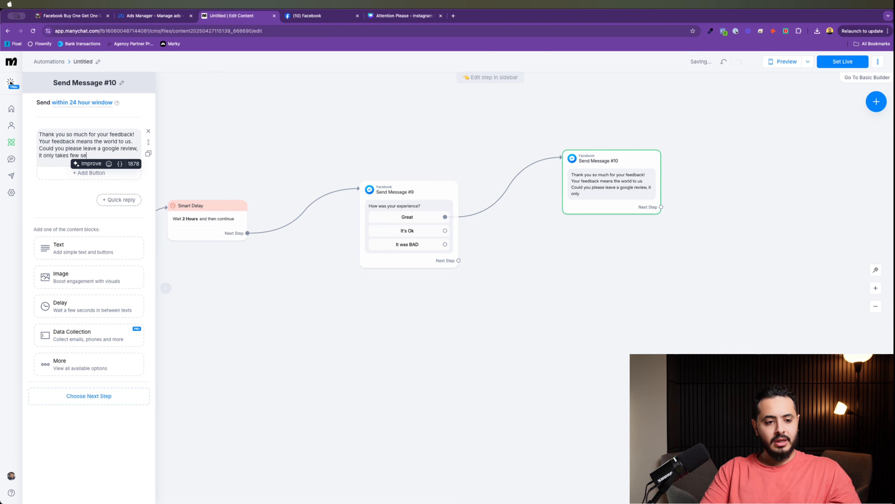
type("conds")
left_click(89, 172)
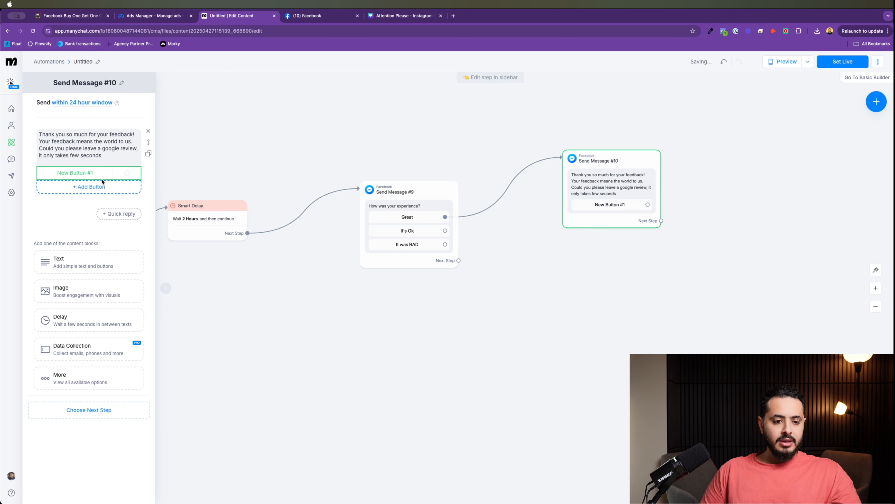
Step: Title the button 'Review us', set it to open a website, and open a new browser tab
type("Review u")
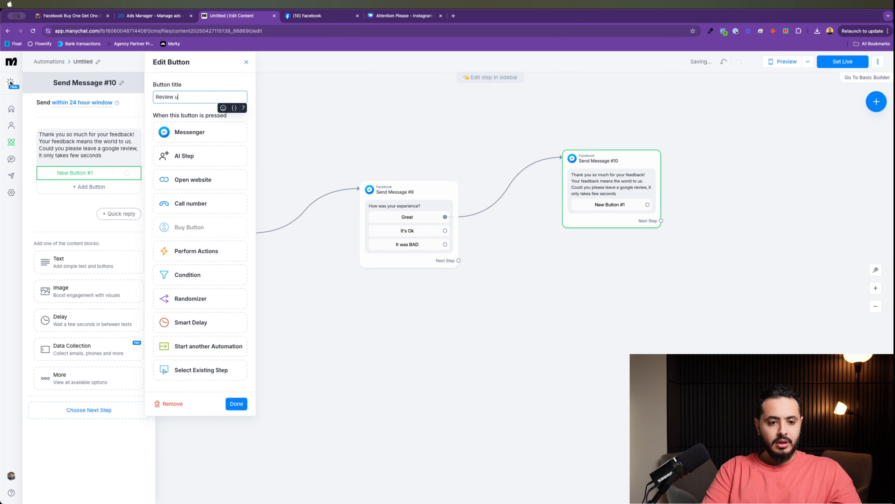
type("s")
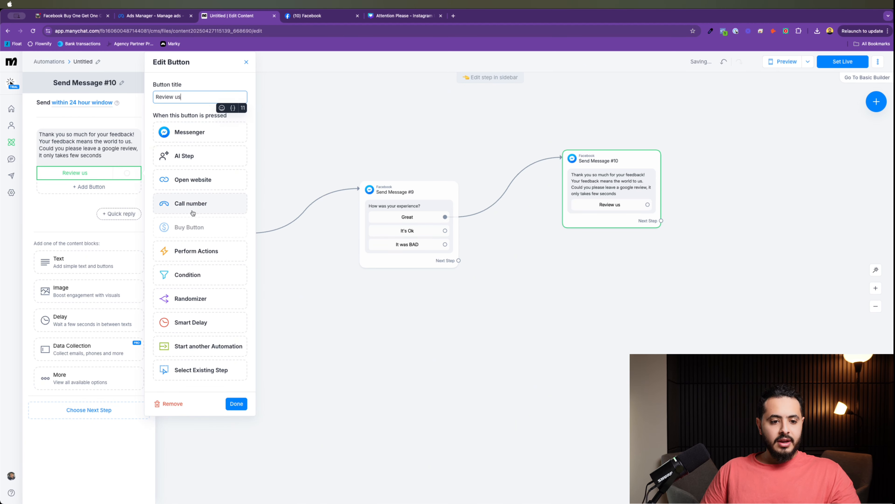
left_click(200, 181)
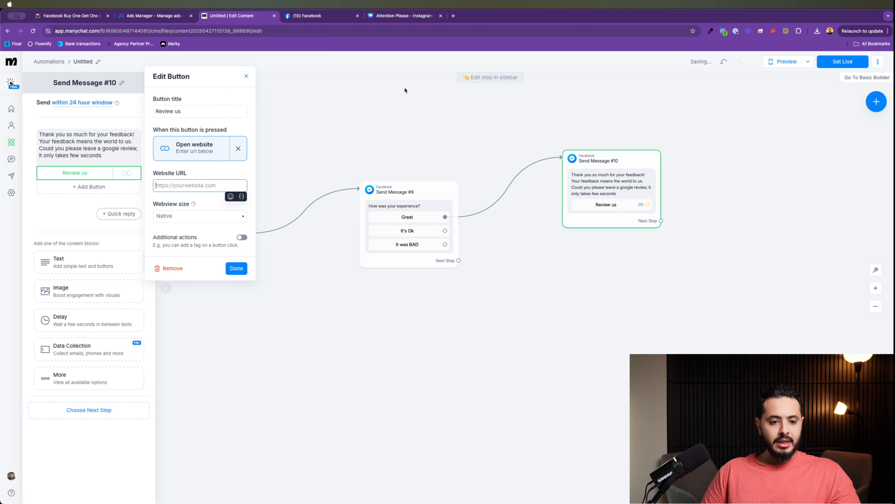
left_click(454, 16)
type("r")
key("BackSpace")
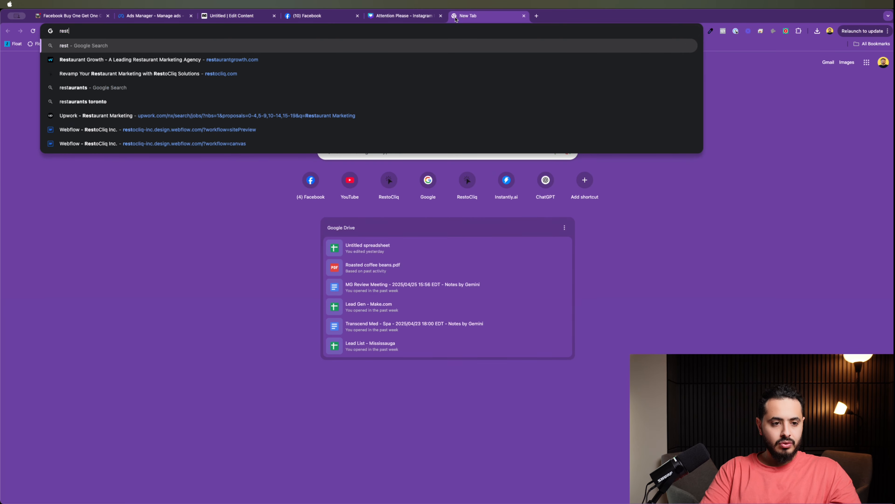
Step: Search google.ca for 'restaurants near me'
key("BackSpace")
type("google.ca")
key("Return")
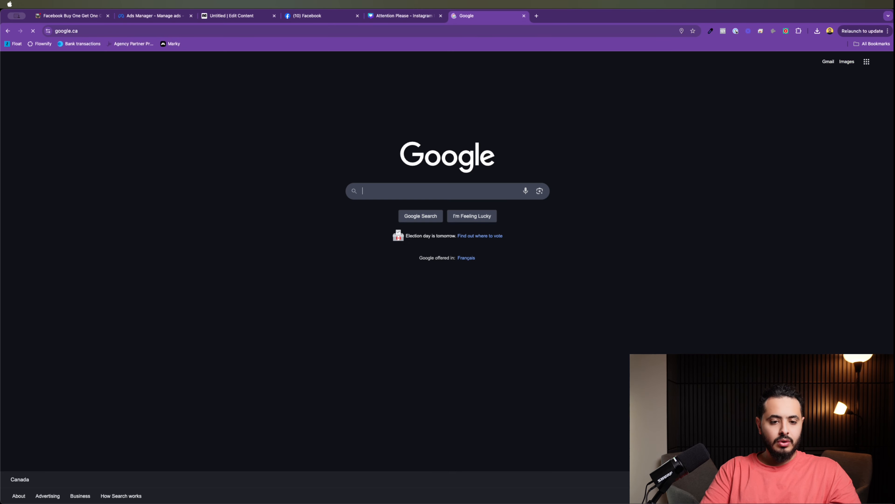
type("restaurants")
key("Down")
key("Return")
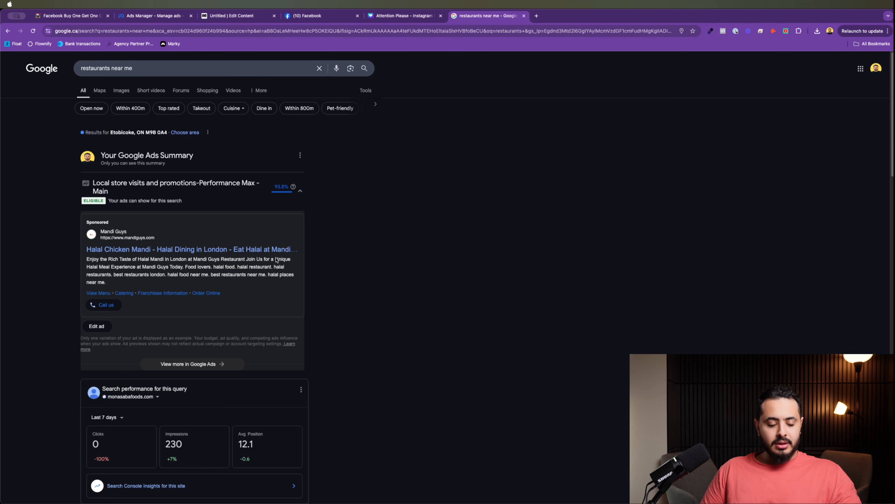
Step: Open Cravin Kitchen + Lounge's Google write-a-review form, then go back to the ManyChat flow
scroll(263, 288, "down", 10)
left_click(158, 179)
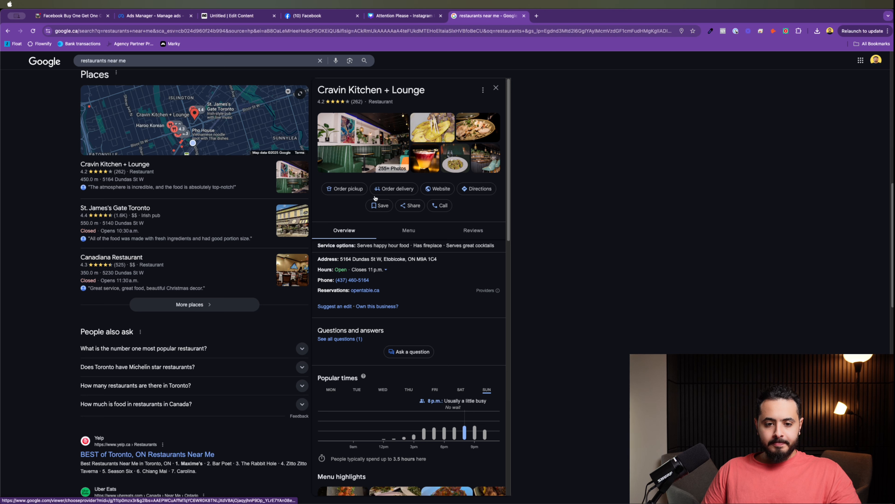
left_click(473, 230)
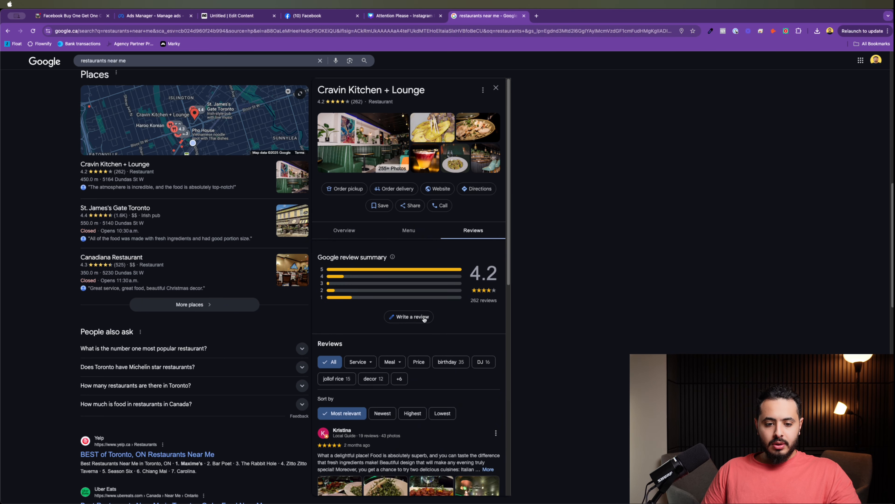
scroll(424, 320, "down", 5)
left_click(413, 110)
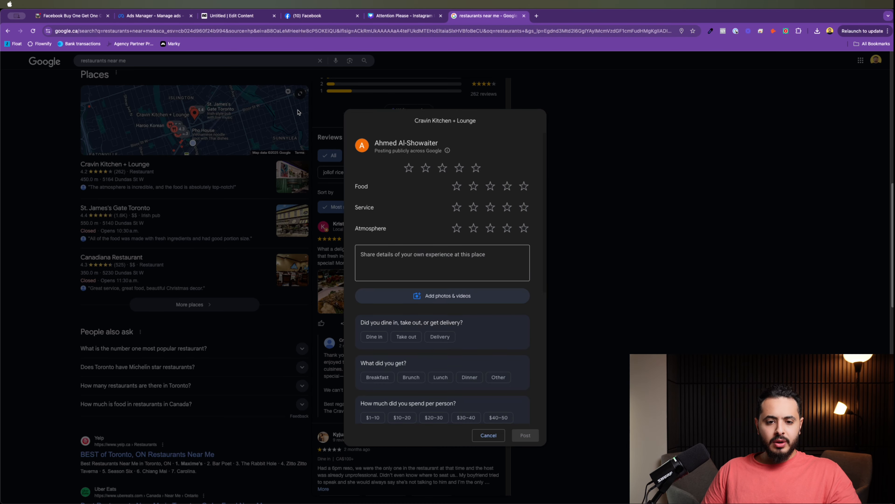
left_click(421, 17)
left_click(249, 17)
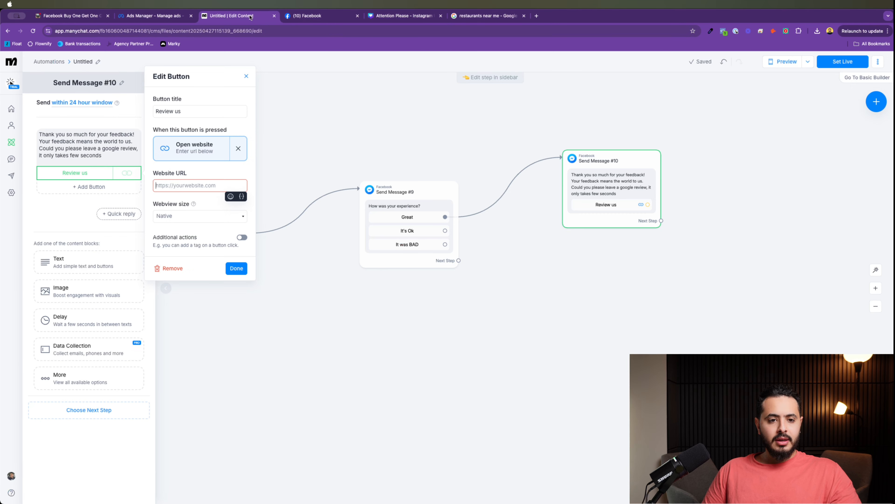
Step: Set the Review us button's Website URL to the Google review link and test it in a new tab
key("super+v")
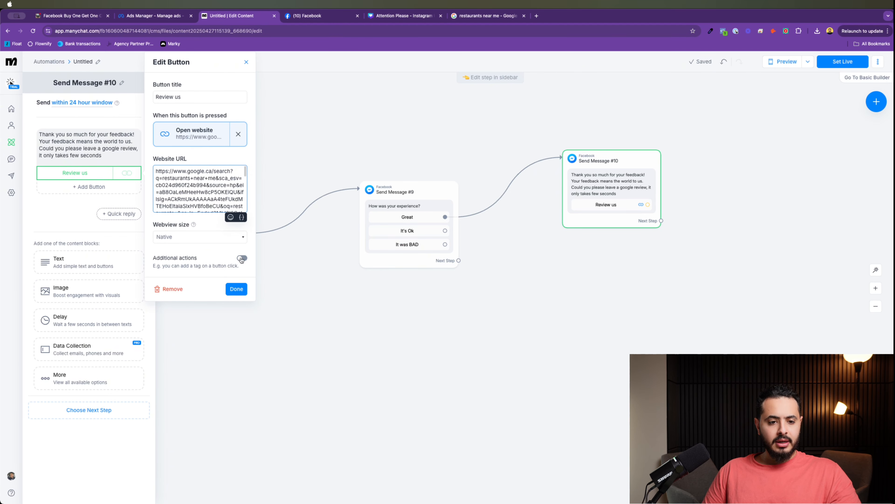
left_click(237, 289)
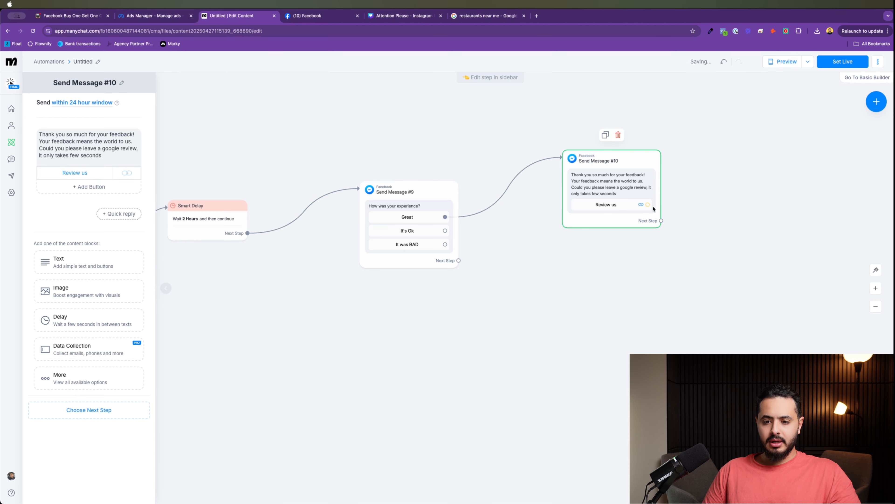
left_click(628, 205)
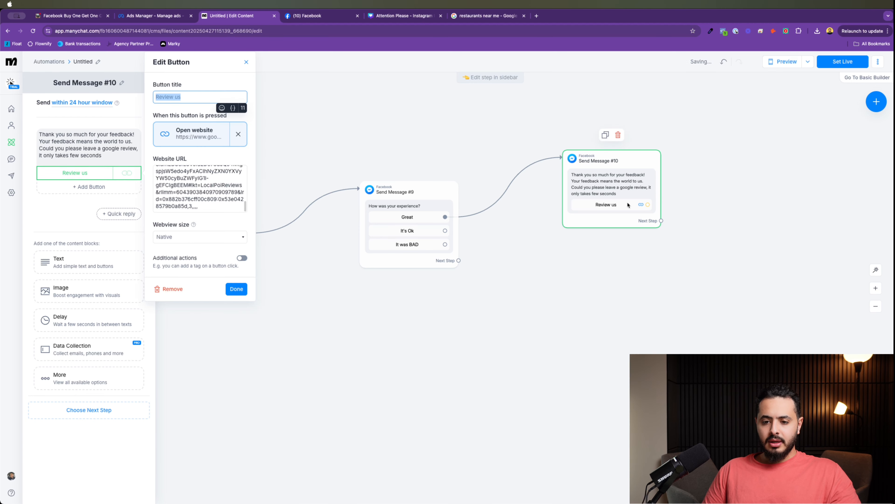
left_click(210, 181)
key("super+a")
left_click(536, 16)
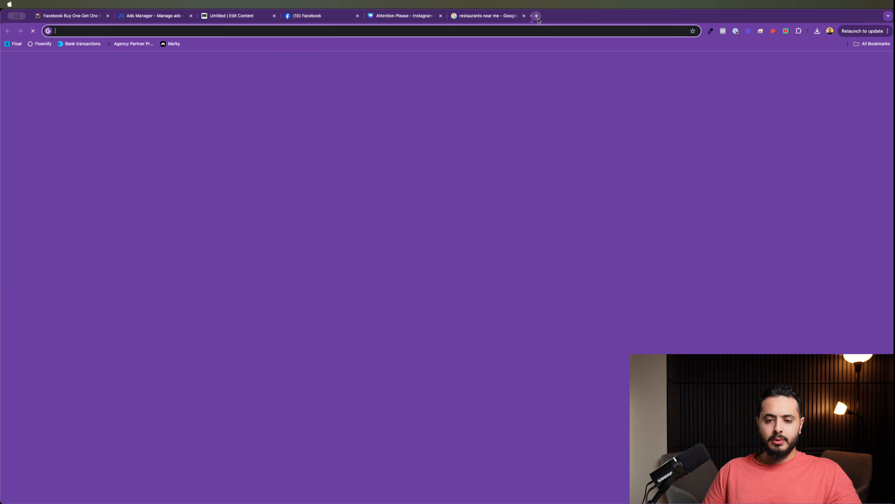
key("super+v")
key("Return")
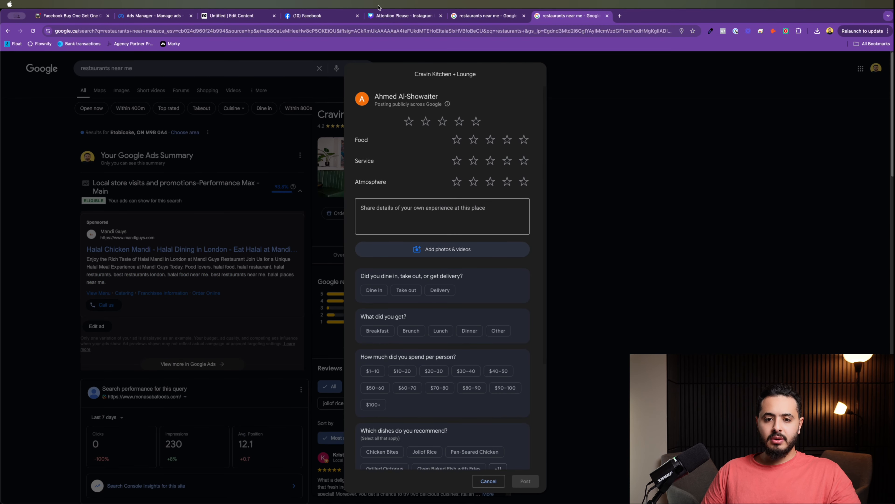
Step: Back in ManyChat, move the Google review message up-left and start a new step from It's Ok
left_click(245, 20)
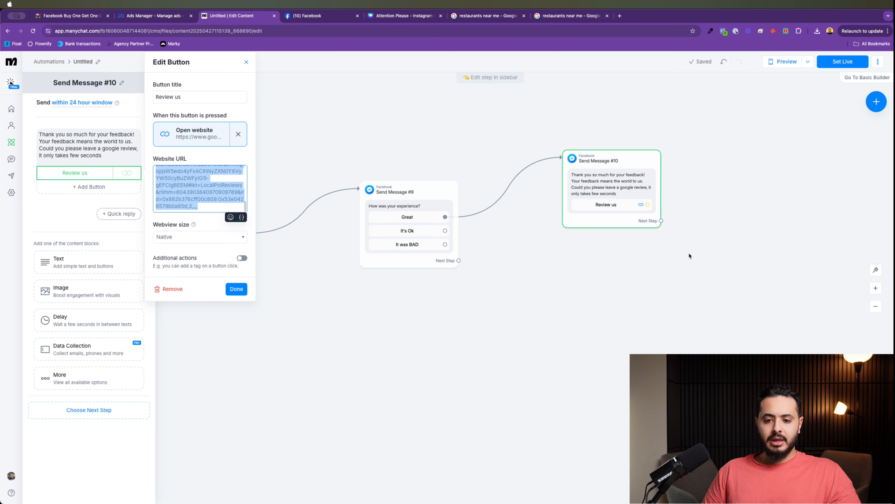
left_click_drag(596, 188, 554, 156)
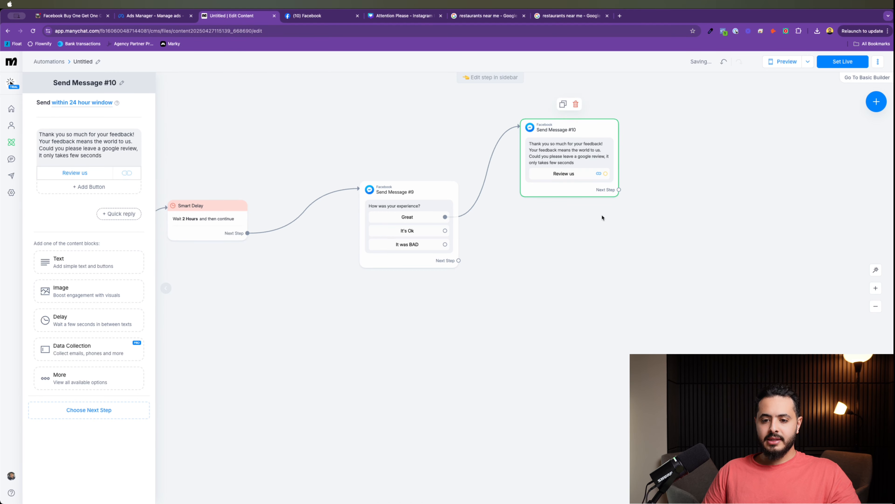
left_click_drag(445, 231, 564, 235)
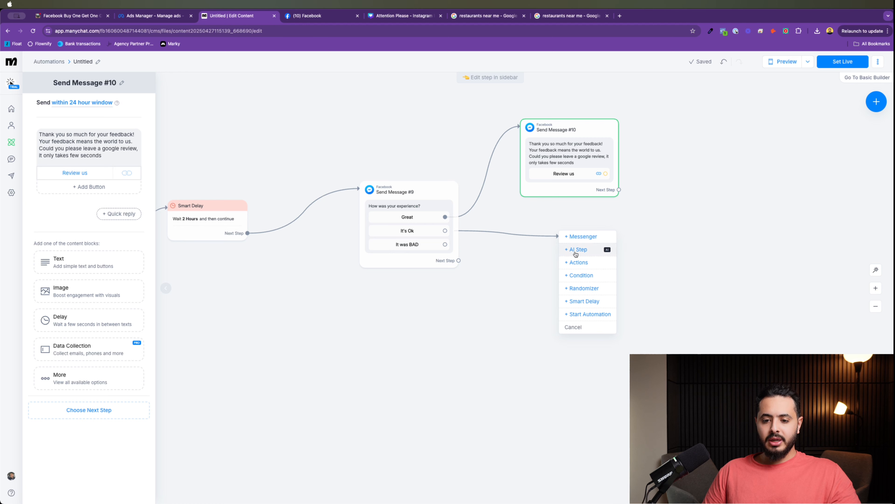
Step: Make the It's Ok step a Messenger message starting 'Sorry to hear,' that asks what happened
left_click(578, 237)
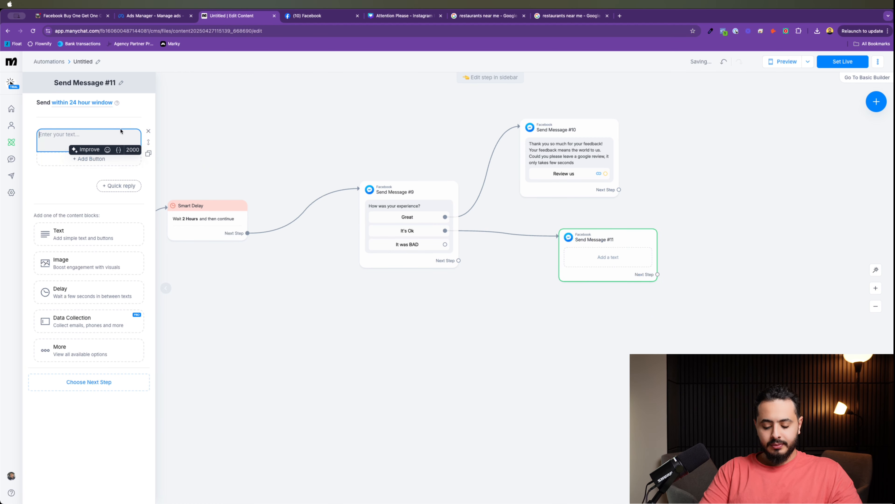
type("Sorry to he")
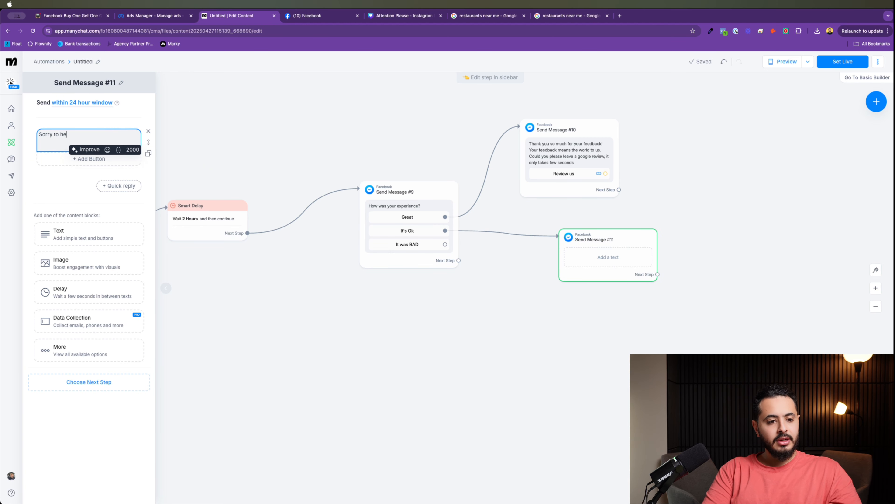
type("ar, please let us know what happe")
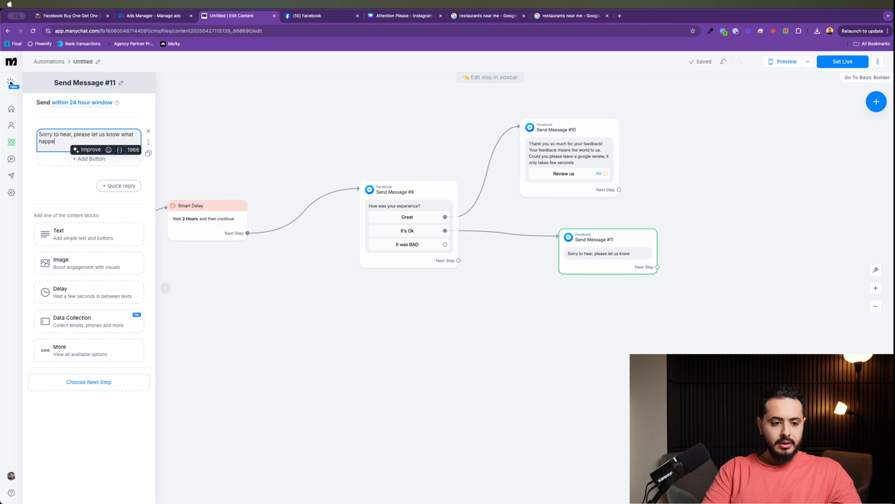
type("?")
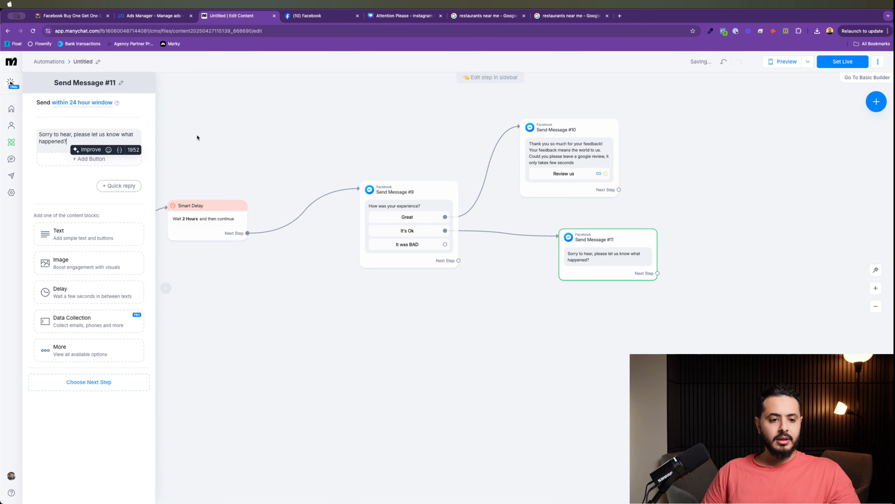
left_click(90, 123)
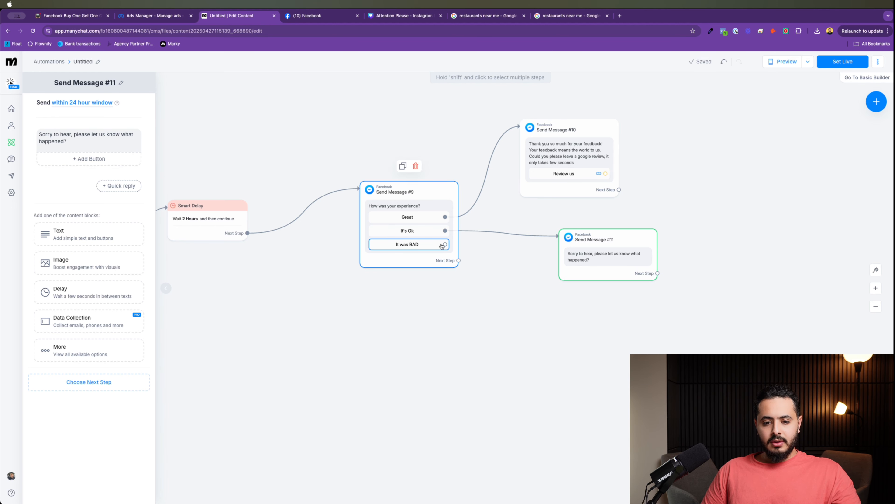
Step: Connect the It was BAD answer to the apology message, Send Message #11
left_click(442, 246)
left_click(485, 249)
left_click_drag(445, 244, 597, 265)
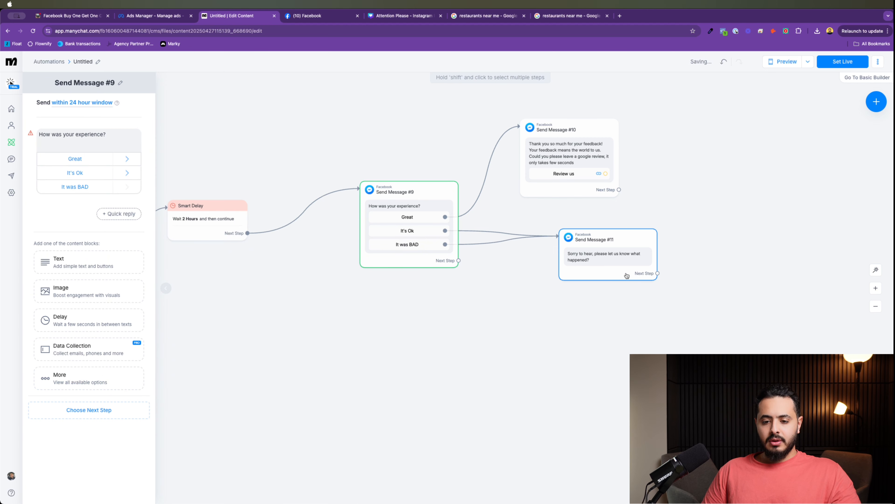
Step: Extend the apology text with 'so we can improve our service'
left_click(599, 264)
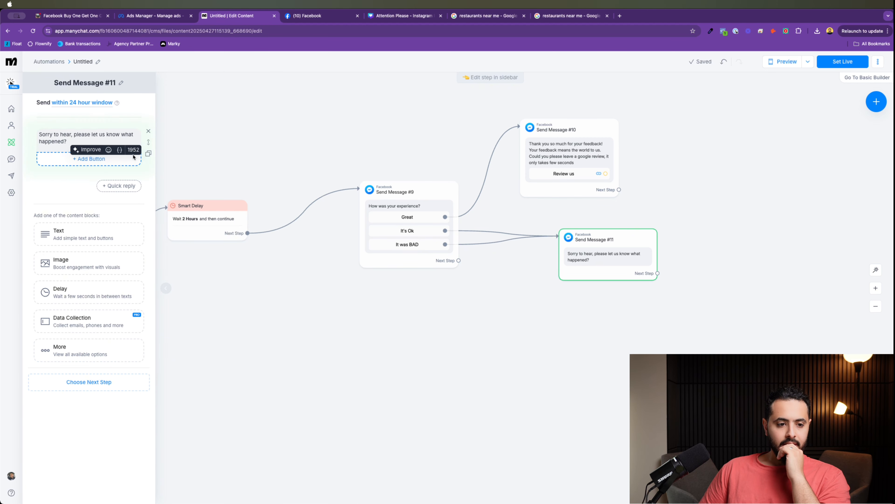
key("BackSpace")
type("so we can improve our se")
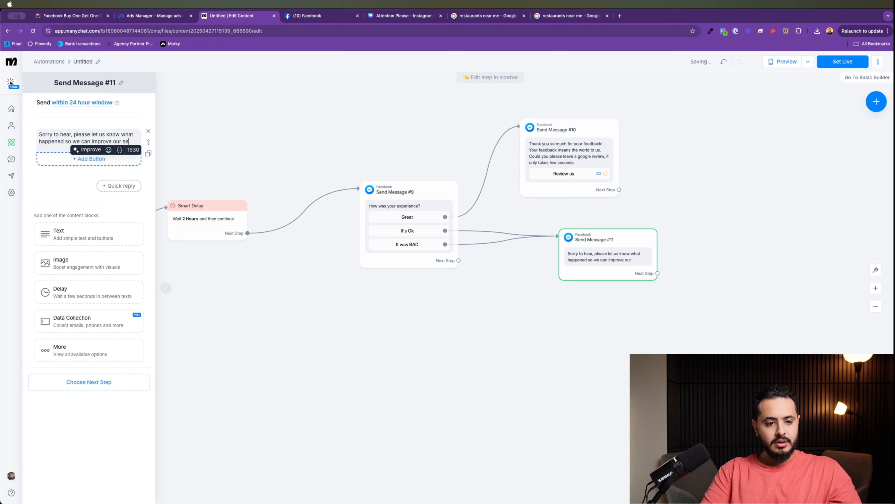
type("rvice next time.")
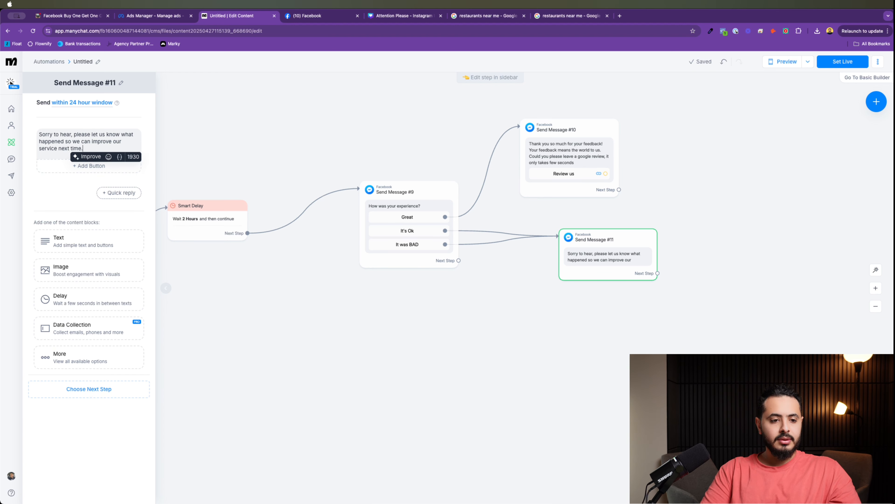
left_click(421, 398)
left_click_drag(399, 353, 439, 327)
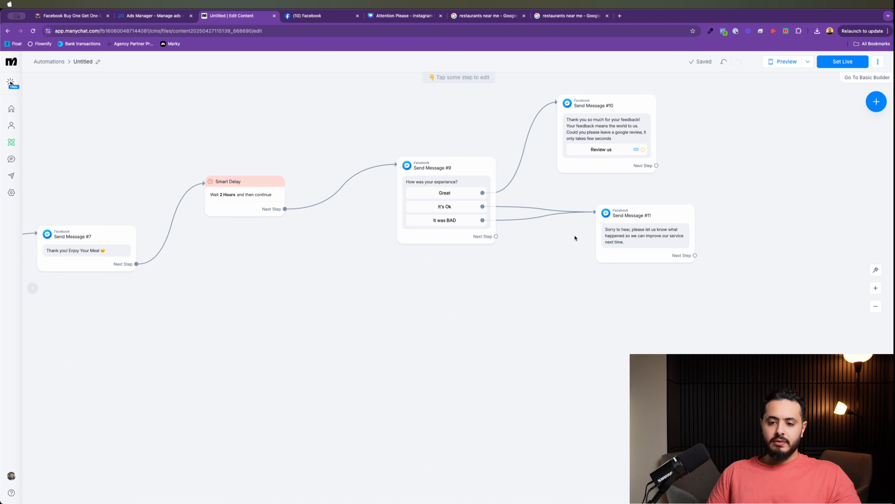
left_click_drag(464, 269, 459, 366)
Step: Add Smart Delay #1 after Send Message #10 with a 24 Hours delay duration, placed beside it
left_click(602, 211)
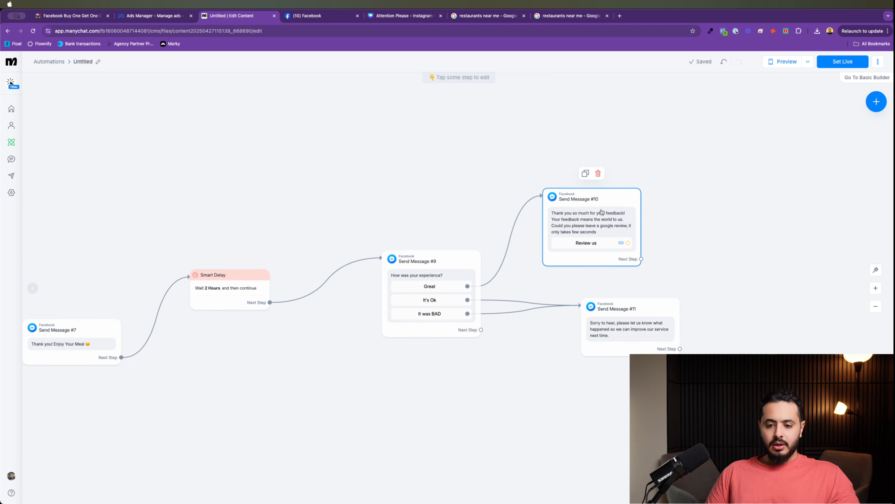
scroll(668, 236, "right", 5)
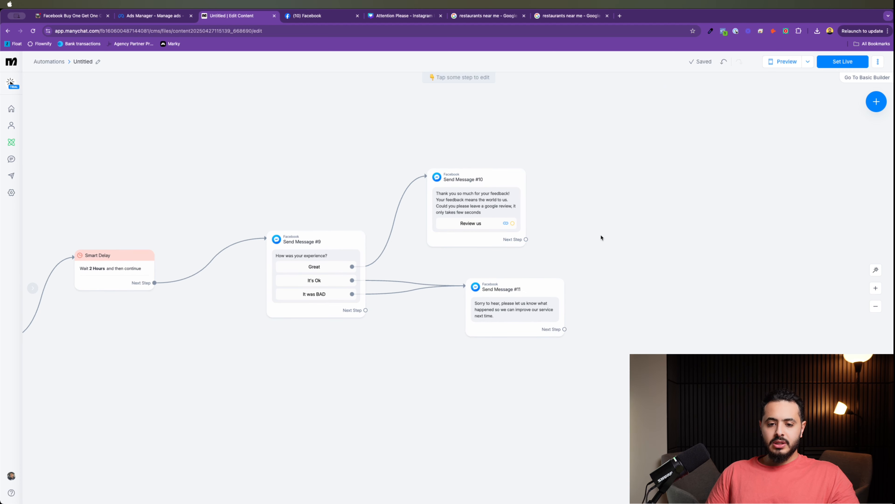
left_click_drag(527, 240, 688, 191)
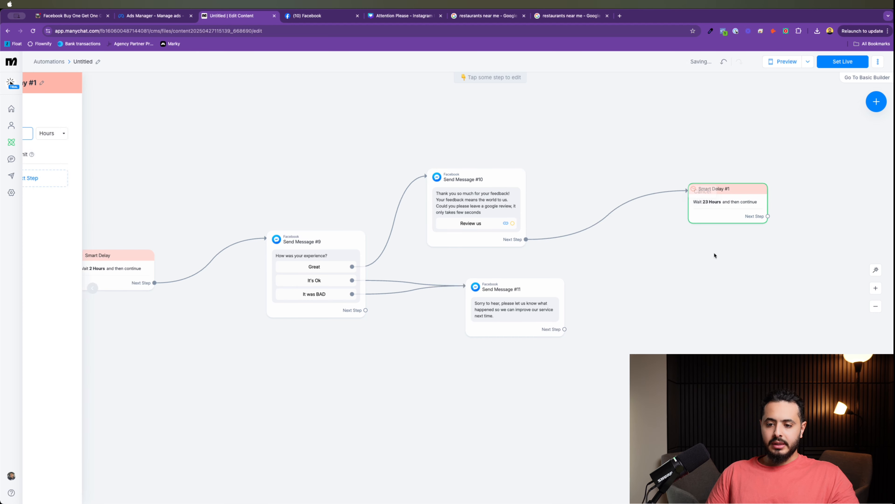
left_click(714, 256)
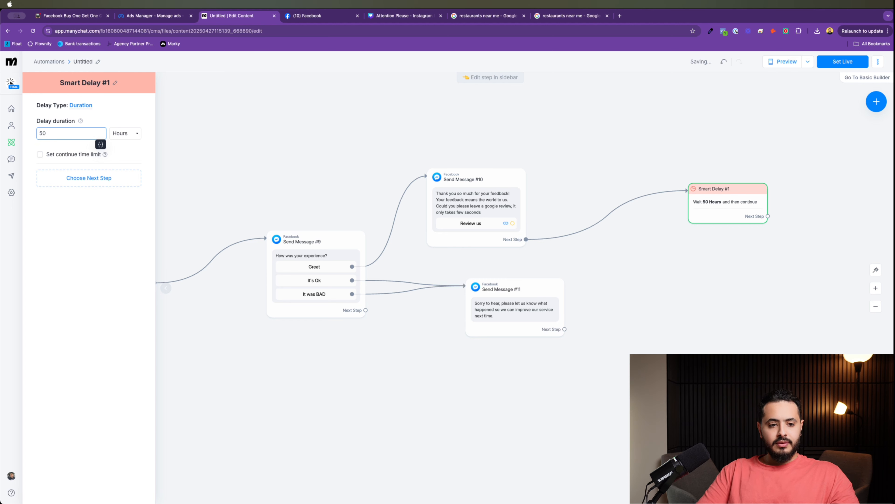
key("BackSpace")
key("BackSpace")
type("24")
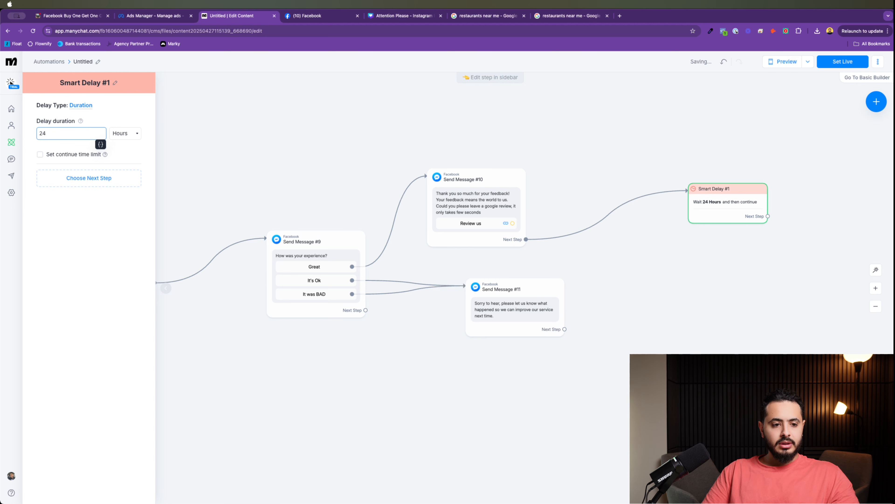
key("Tab")
key("Tab")
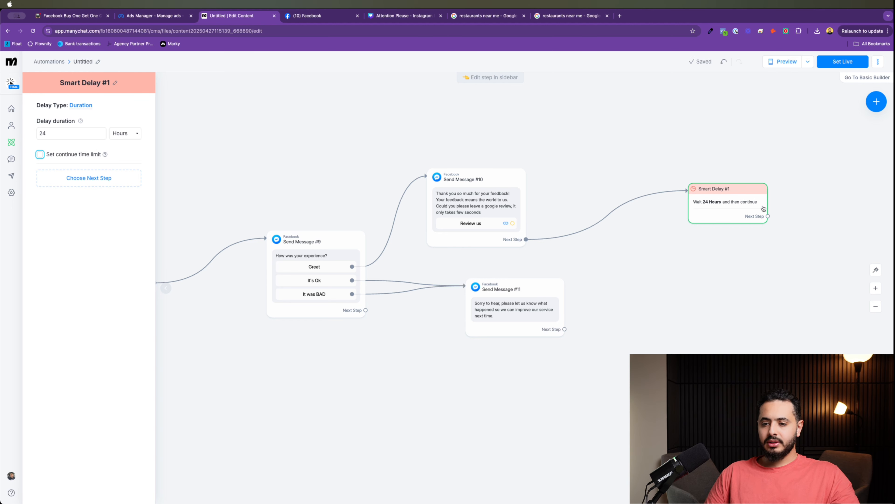
left_click_drag(764, 208, 818, 150)
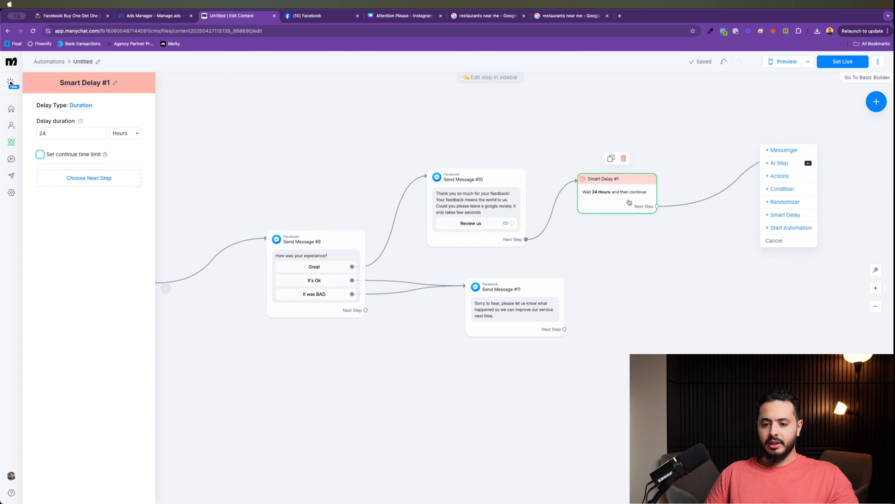
Step: Pan around the flow, dismissing stray context menus and cancelling the accidental Save As dialog
left_click_drag(629, 202, 458, 244)
right_click(637, 237)
left_click(618, 212)
right_click(620, 239)
left_click(560, 156)
right_click(625, 192)
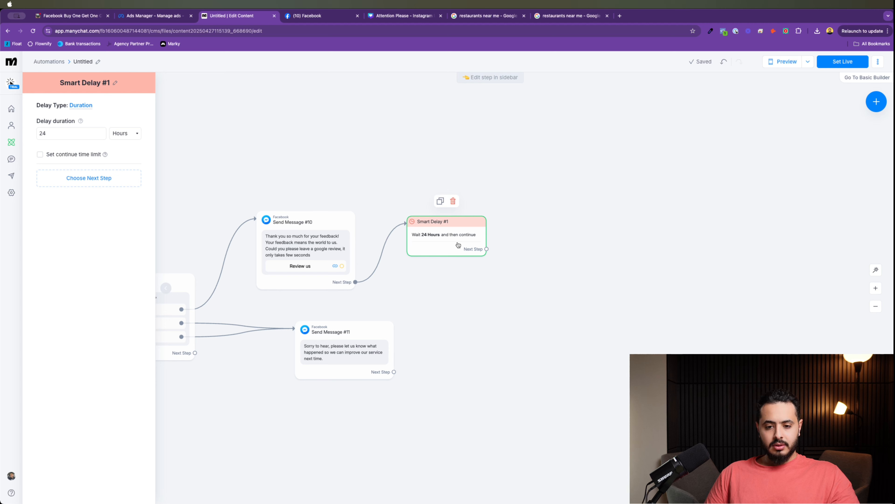
key("super+s")
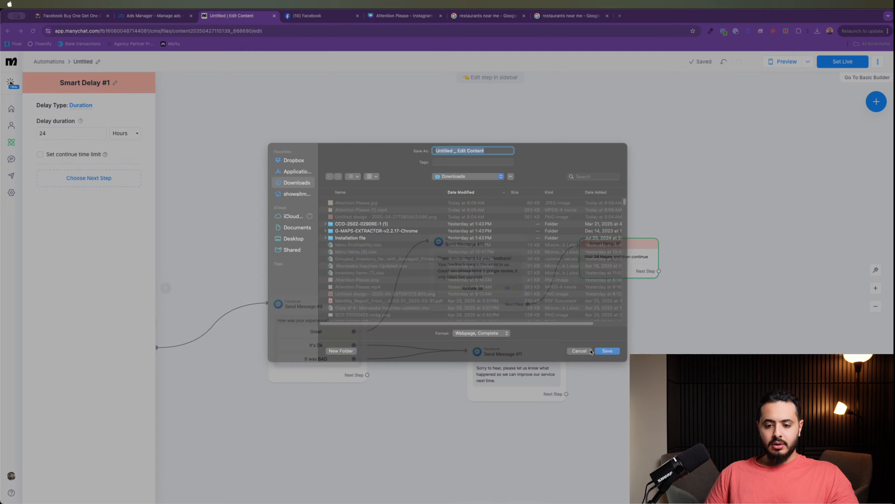
right_click(615, 309)
left_click(639, 282)
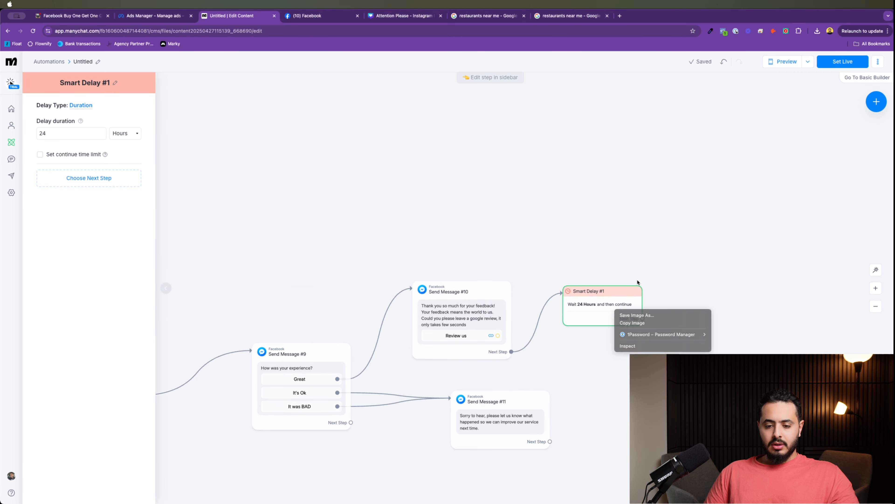
Step: Bring Smart Delay #1 into view and choose to delete it
left_click_drag(637, 282, 555, 165)
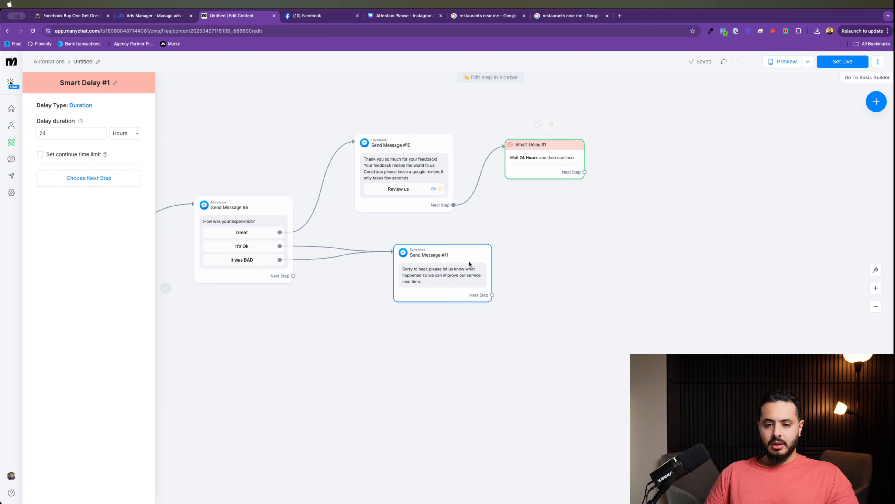
left_click_drag(245, 335, 412, 366)
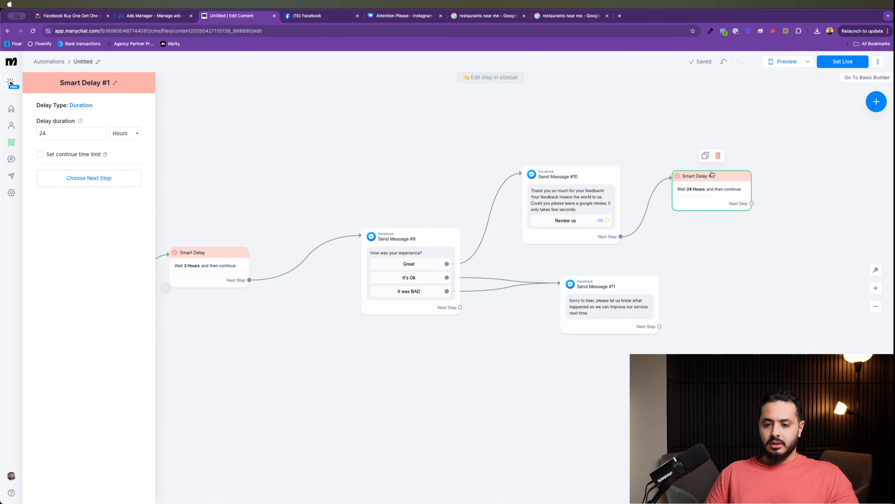
left_click(718, 151)
Step: Confirm deleting Smart Delay #1 and scroll across the canvas to the Condition node
left_click(517, 88)
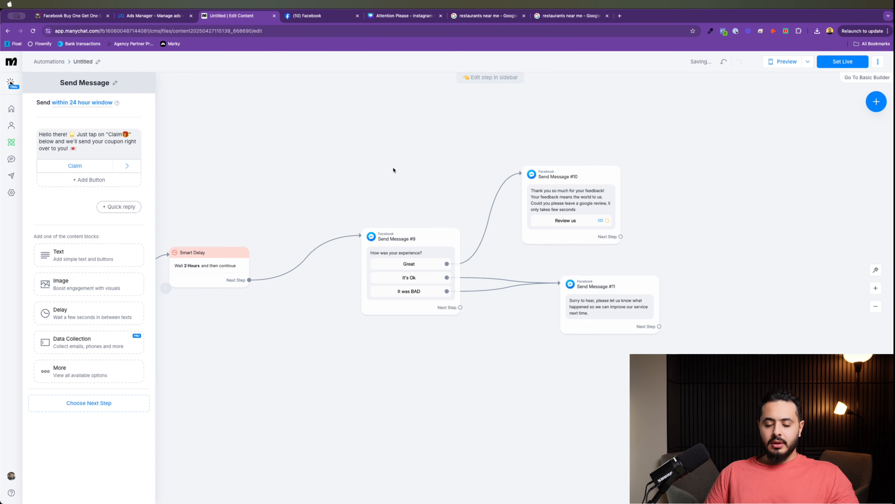
scroll(293, 314, "down", 5)
scroll(293, 313, "left", 15)
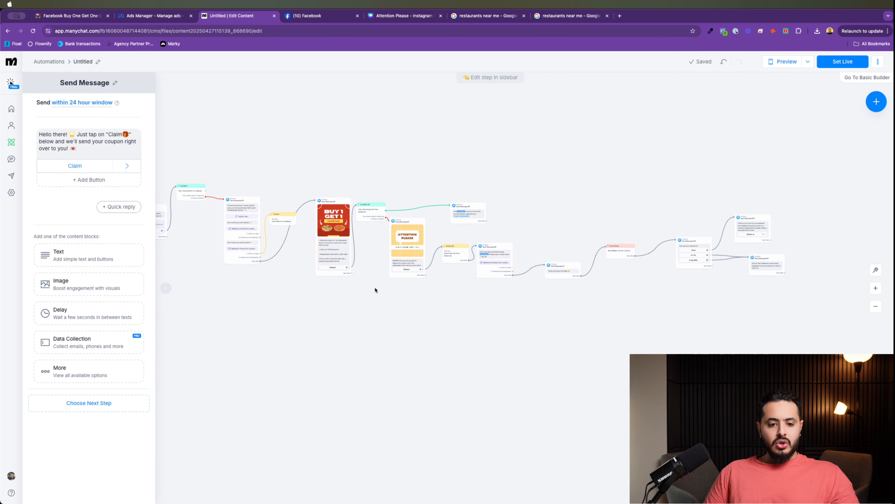
scroll(322, 263, "up", 5)
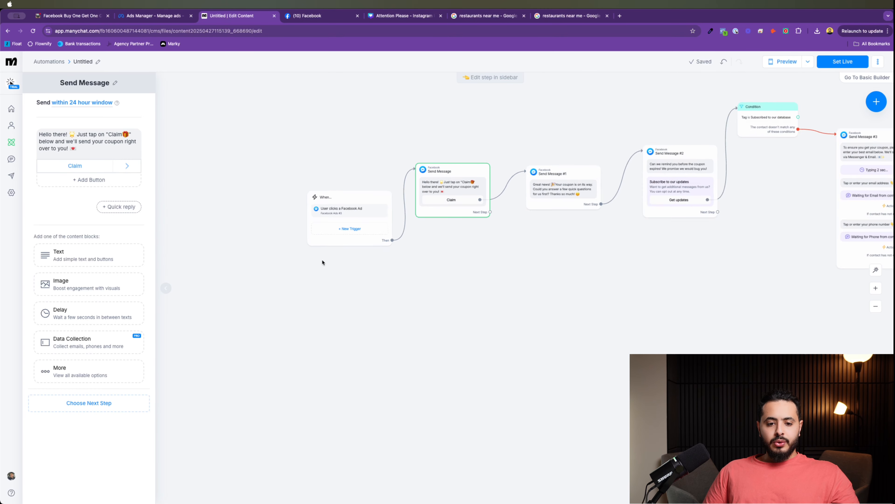
scroll(482, 268, "up", 2)
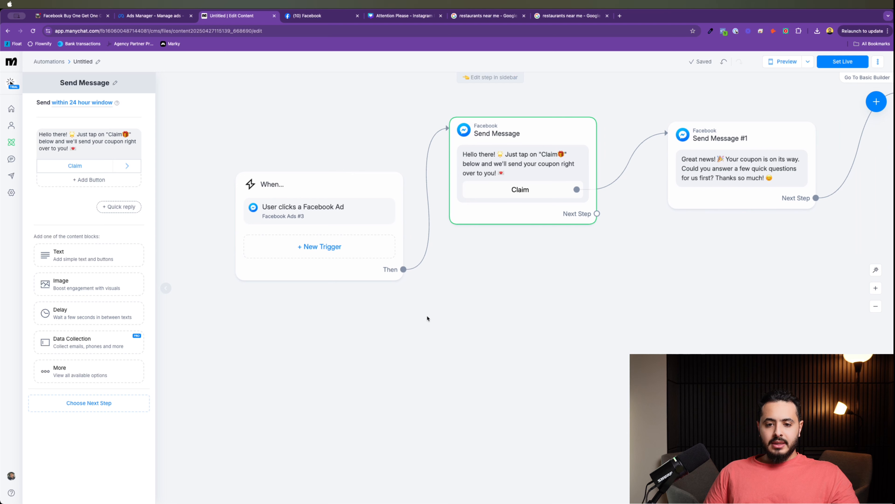
scroll(450, 269, "right", 3)
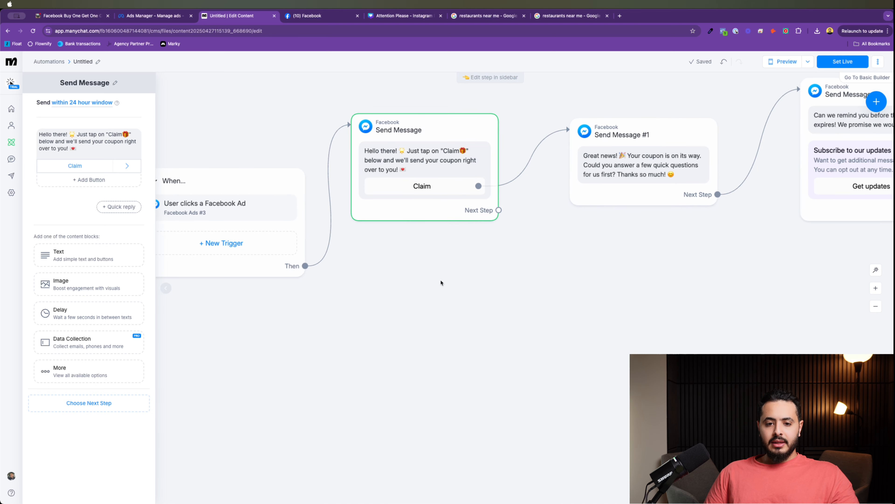
scroll(441, 282, "right", 5)
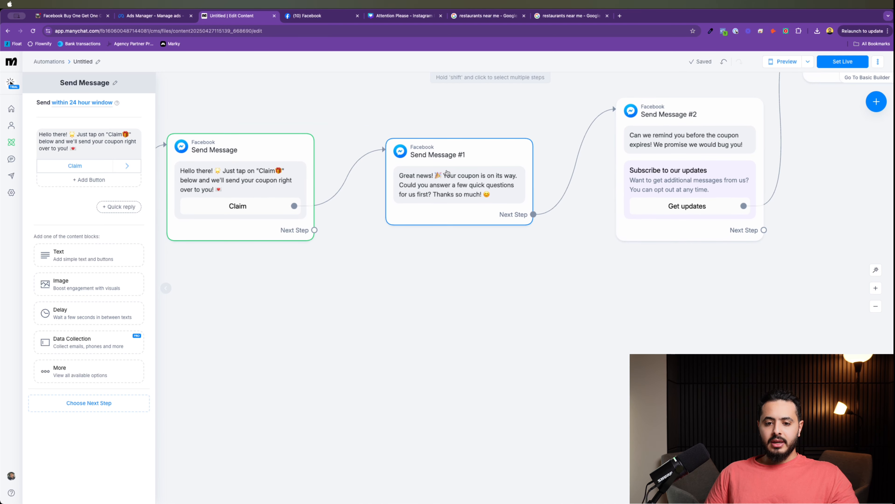
scroll(553, 253, "right", 4)
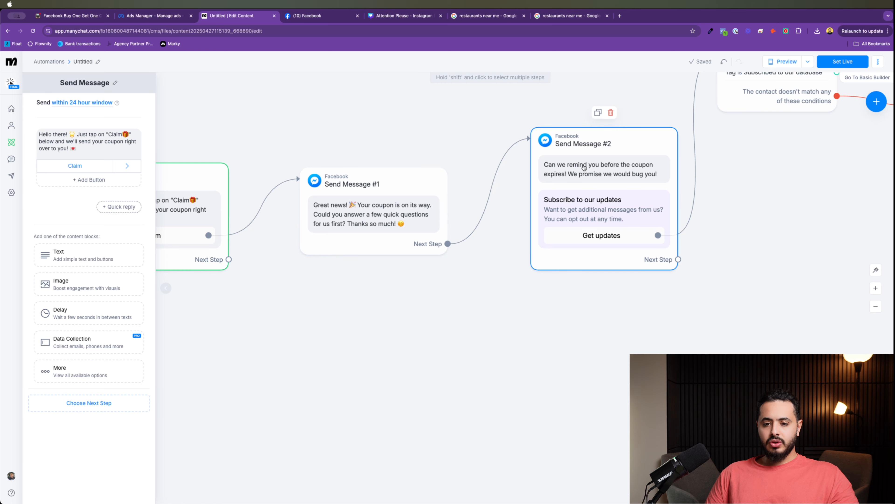
scroll(599, 318, "right", 1)
scroll(626, 349, "right", 3)
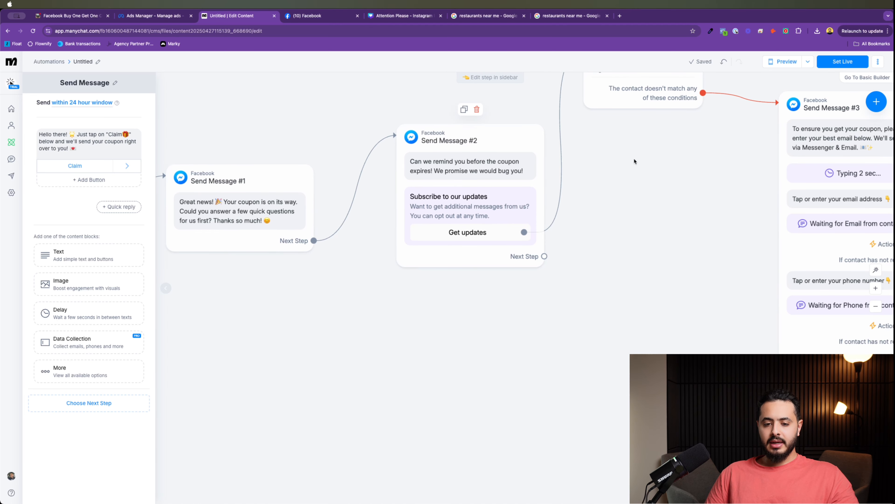
scroll(539, 276, "up", 4)
scroll(539, 276, "right", 3)
scroll(483, 261, "down", 3)
scroll(483, 260, "right", 4)
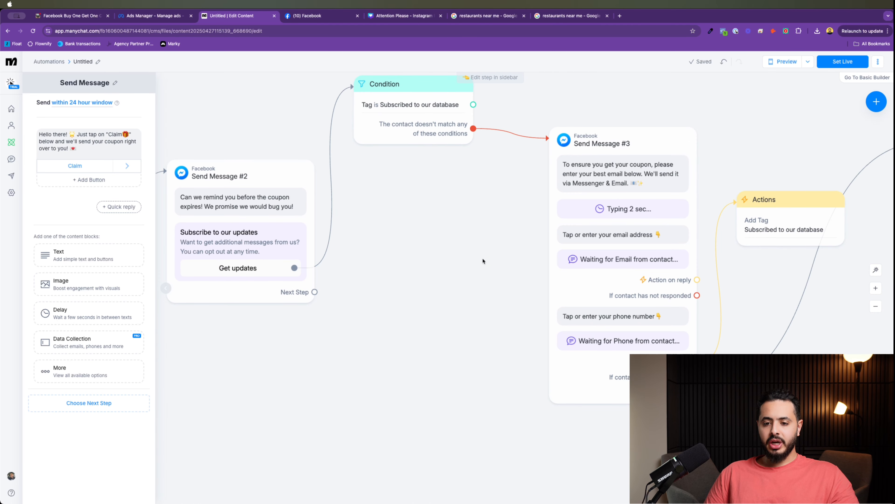
scroll(494, 159, "up", 3)
scroll(494, 159, "right", 2)
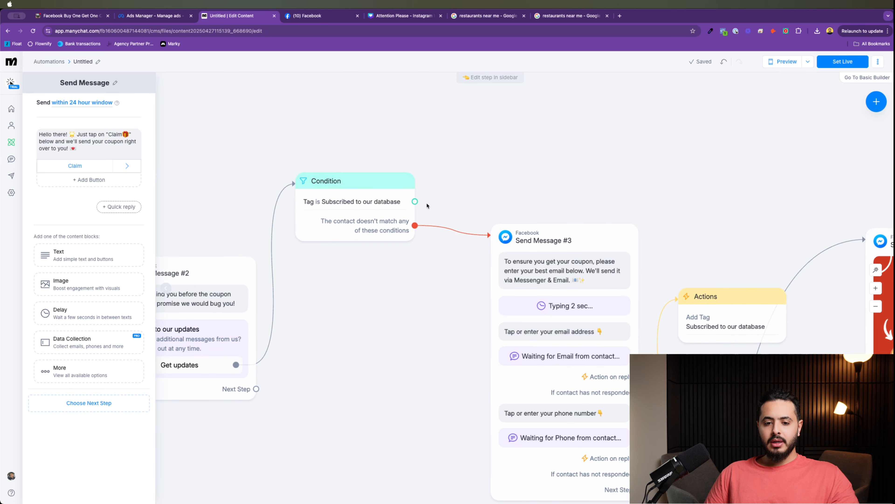
scroll(526, 173, "right", 3)
Step: Connect the Condition's 'Tag is Subscribed' output to the Send Message #4 coupon
left_click_drag(317, 201, 765, 235)
scroll(330, 335, "down", 1)
scroll(331, 335, "down", 2)
scroll(330, 335, "left", 2)
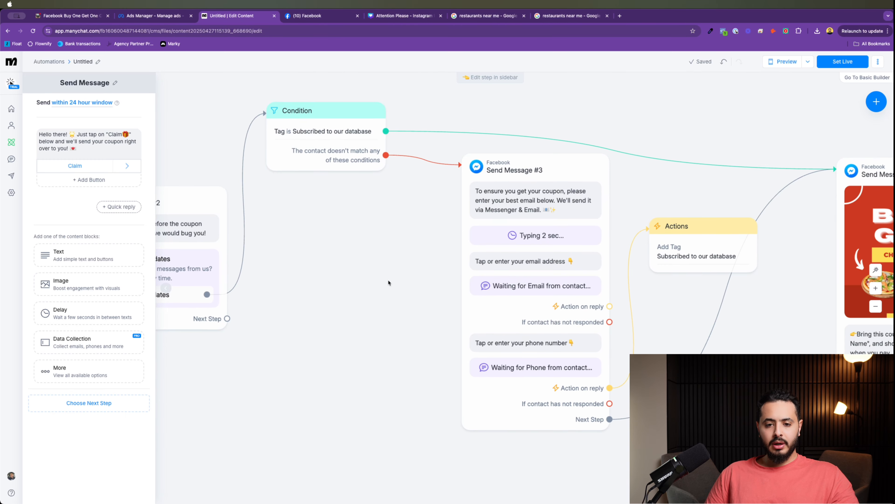
scroll(349, 316, "down", 1)
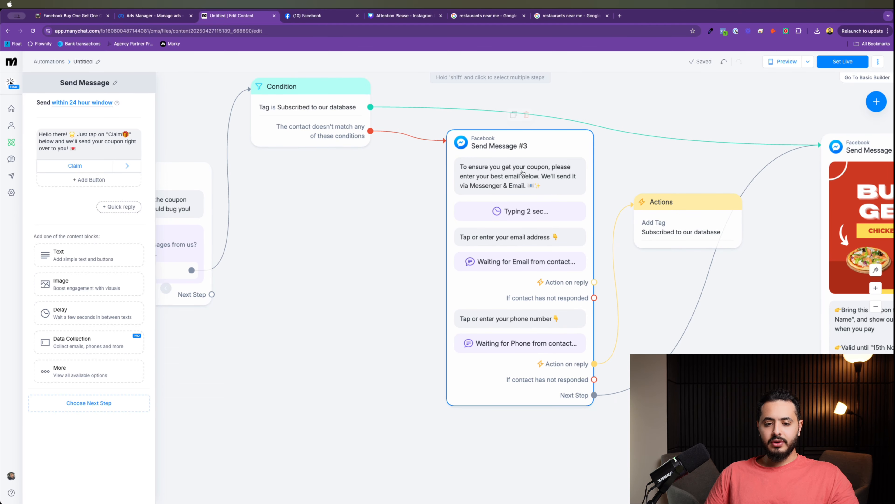
scroll(365, 211, "right", 10)
scroll(330, 181, "down", 4)
scroll(330, 181, "up", 4)
scroll(329, 181, "right", 3)
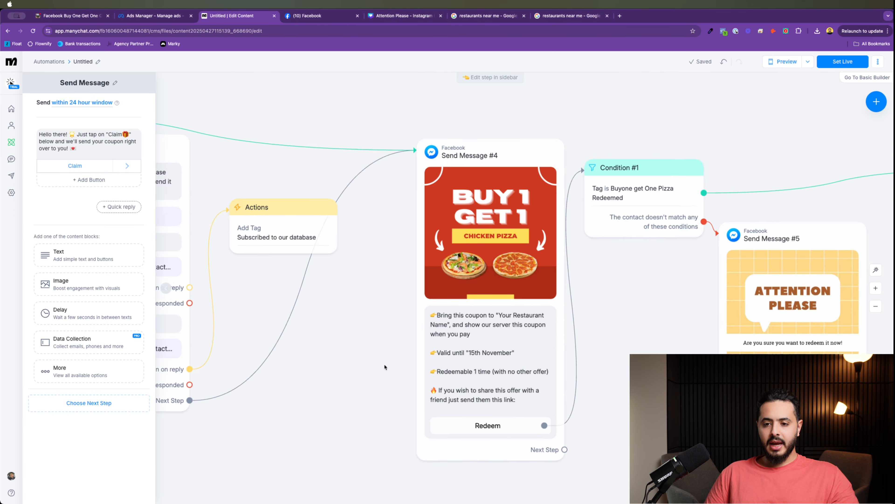
Step: Move Condition #1 lower, Send Message #8 up-left, and Send Message #5 right of the condition
scroll(542, 306, "right", 3)
scroll(542, 307, "down", 3)
scroll(542, 307, "right", 2)
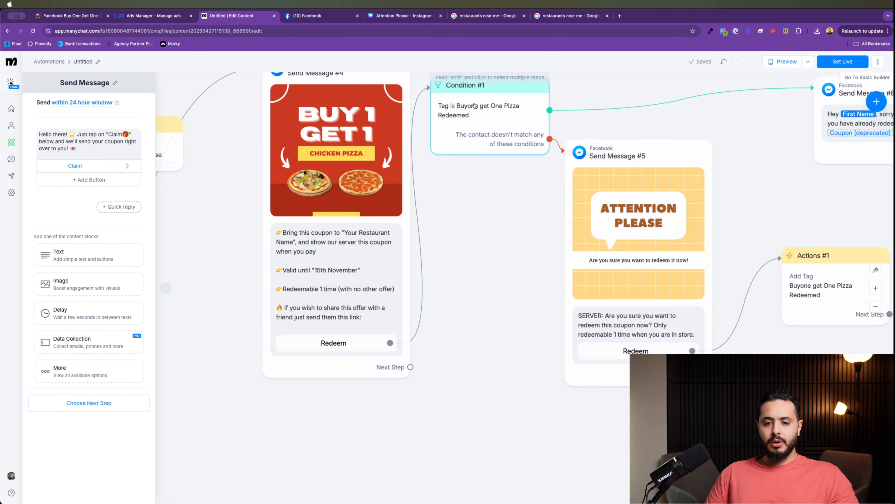
left_click_drag(475, 132, 478, 205)
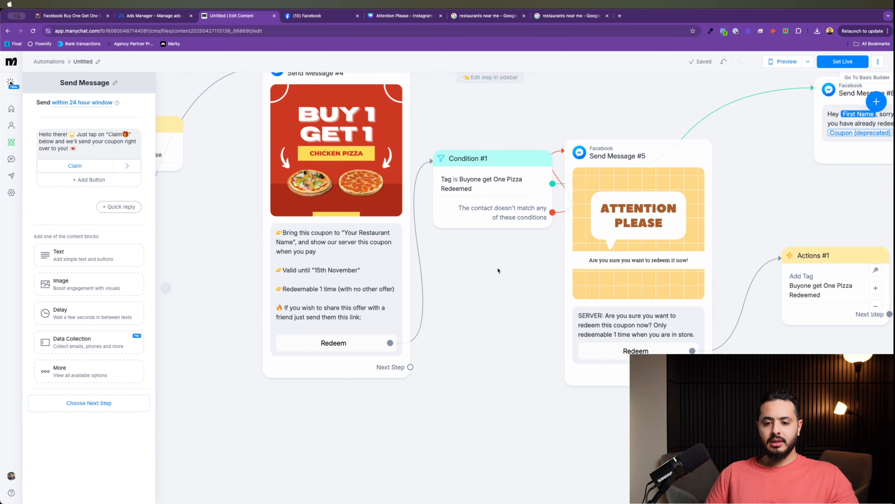
scroll(478, 368, "right", 2)
scroll(477, 368, "up", 1)
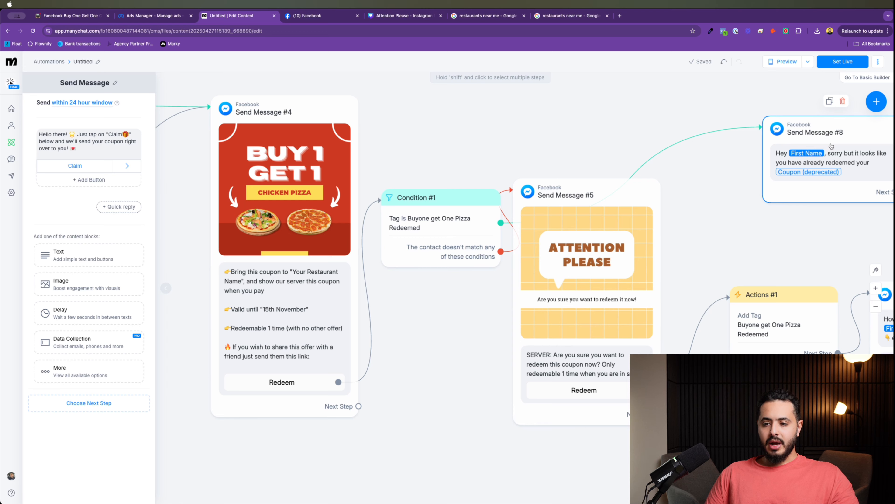
left_click_drag(831, 146, 681, 103)
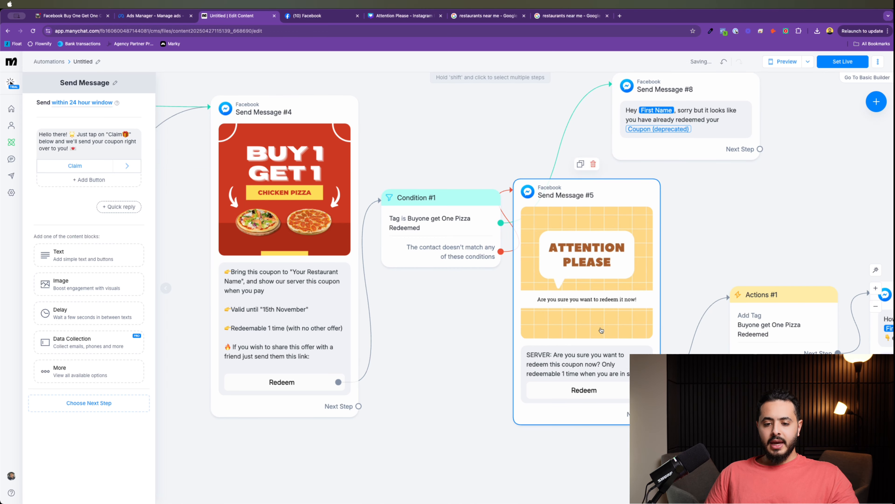
left_click_drag(601, 330, 652, 340)
Step: Pan along the flow from the redeem tag step to the feedback question and its replies
scroll(511, 175, "down", 3)
scroll(511, 175, "right", 4)
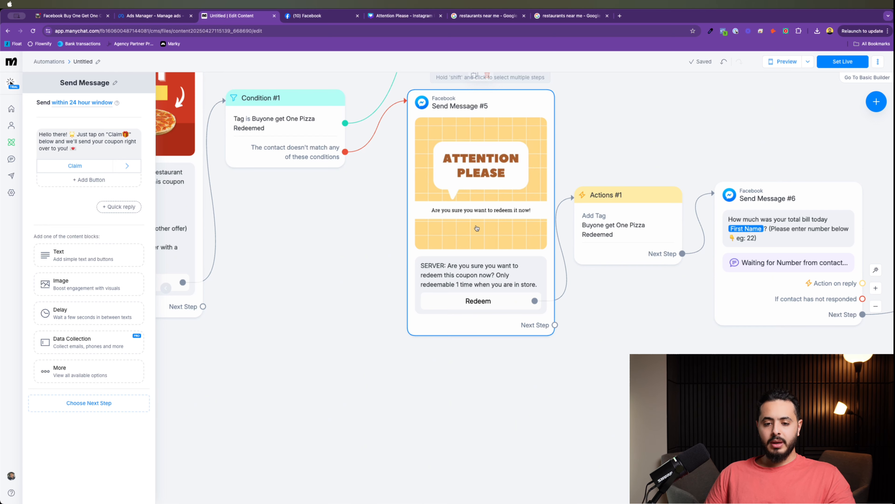
scroll(625, 324, "down", 2)
scroll(626, 324, "right", 4)
left_click(527, 162)
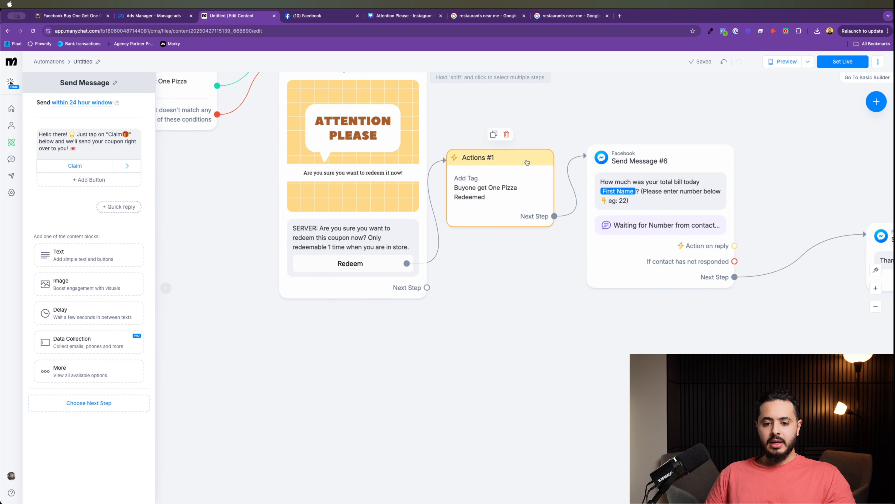
left_click(396, 289)
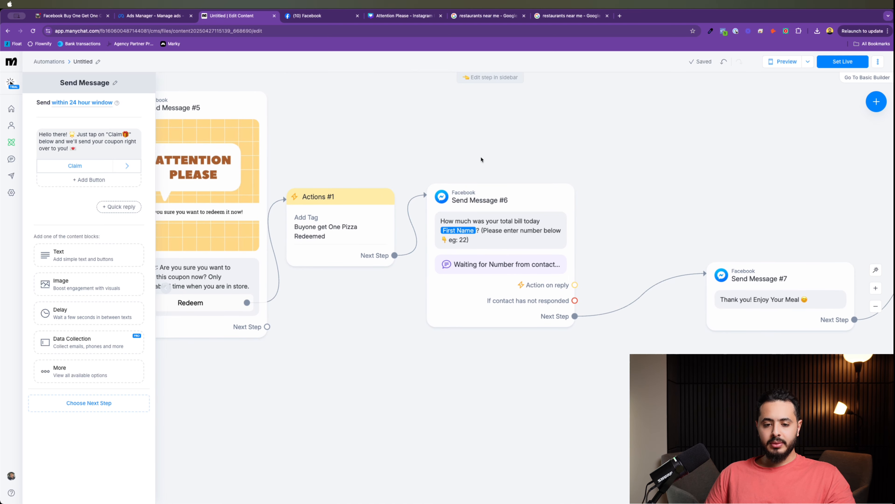
scroll(614, 262, "right", 6)
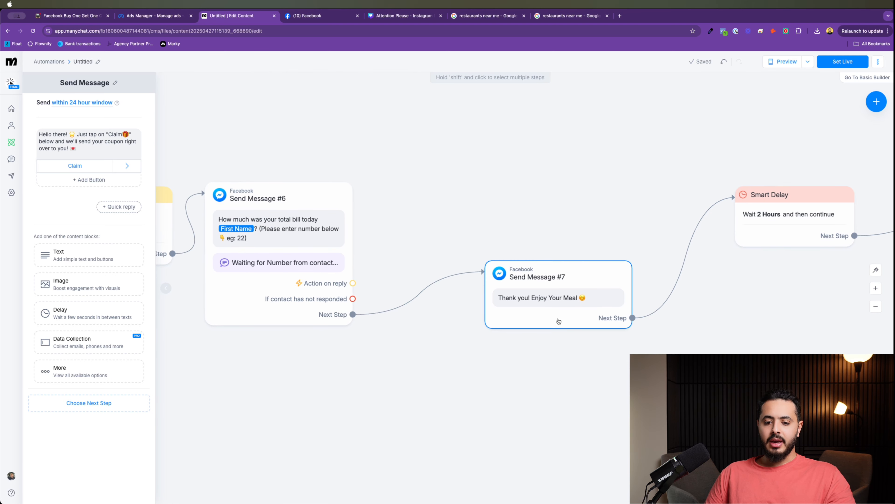
scroll(582, 390, "right", 4)
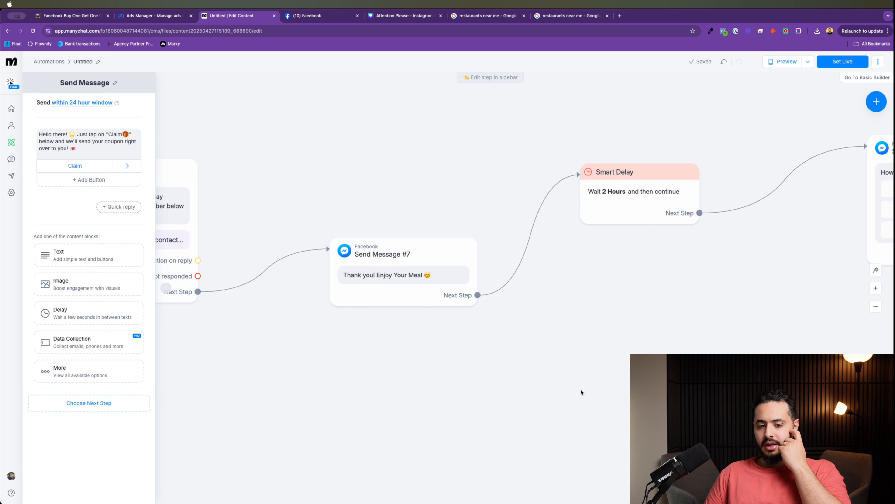
scroll(615, 294, "right", 1)
scroll(587, 312, "up", 2)
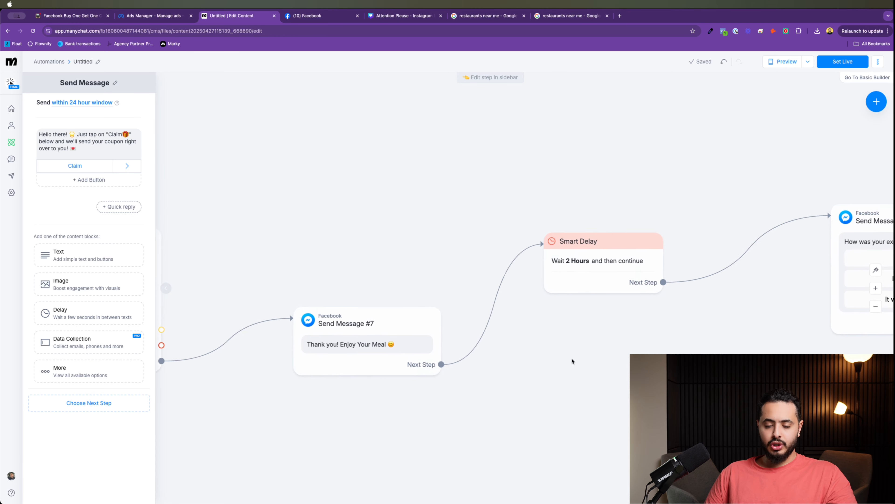
scroll(564, 336, "right", 4)
scroll(549, 310, "right", 5)
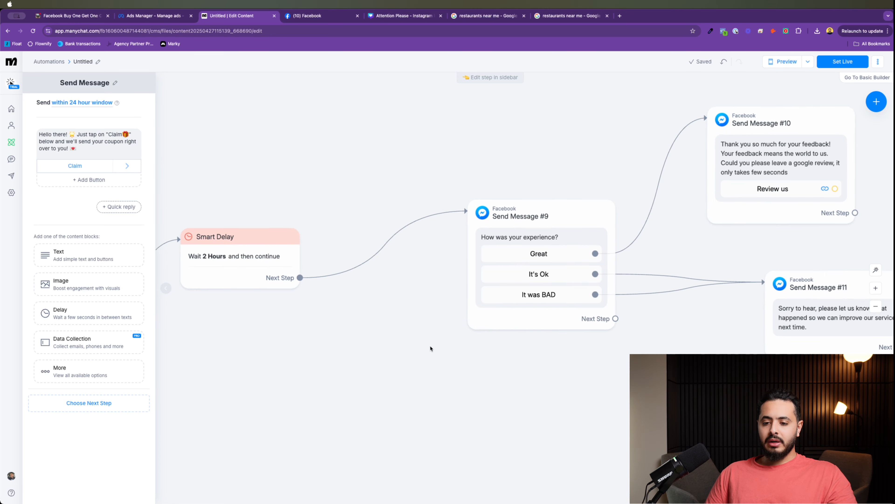
scroll(634, 197, "right", 1)
scroll(621, 138, "right", 4)
scroll(621, 138, "up", 1)
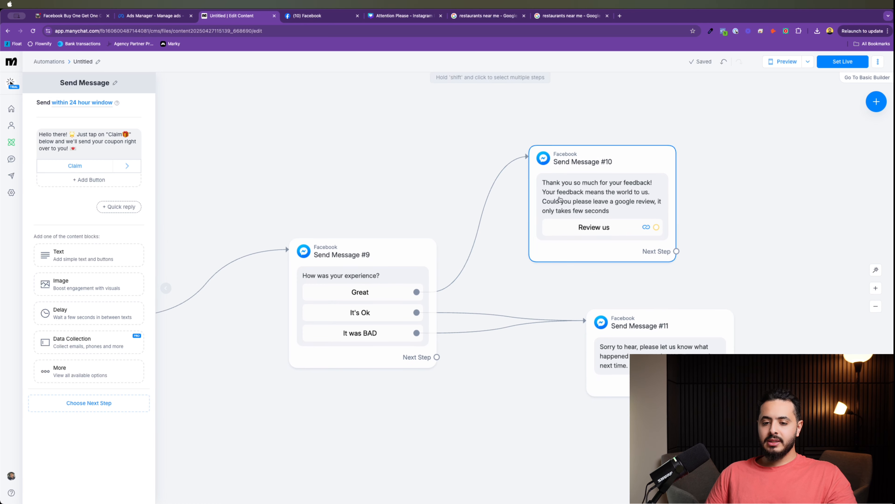
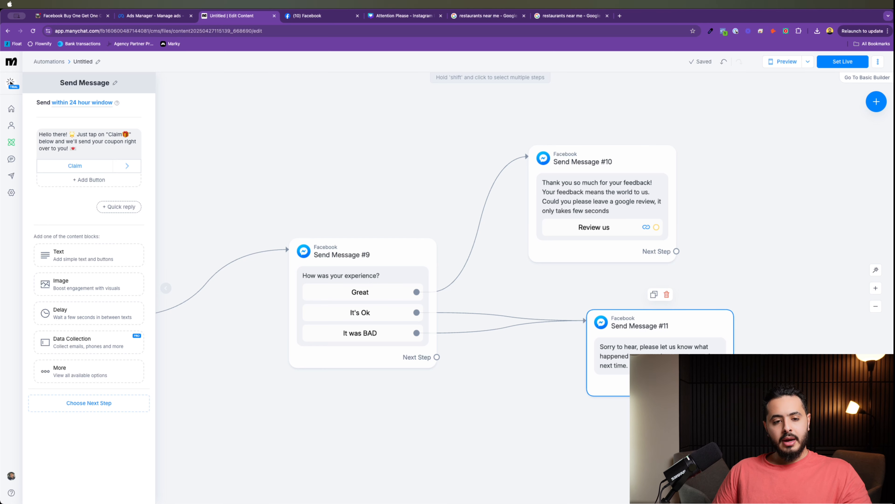
Step: Pan and zoom out so the flow is visible from the earliest steps to the feedback replies
left_click_drag(516, 386, 722, 299)
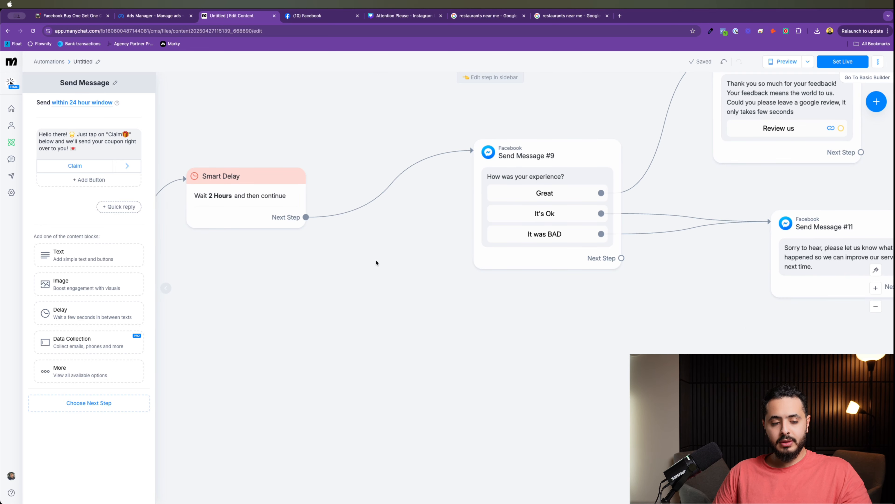
scroll(336, 296, "down", 5)
left_click_drag(335, 296, 513, 265)
Step: Set the automation live and open its In Manychat preview beside the flow
left_click(857, 67)
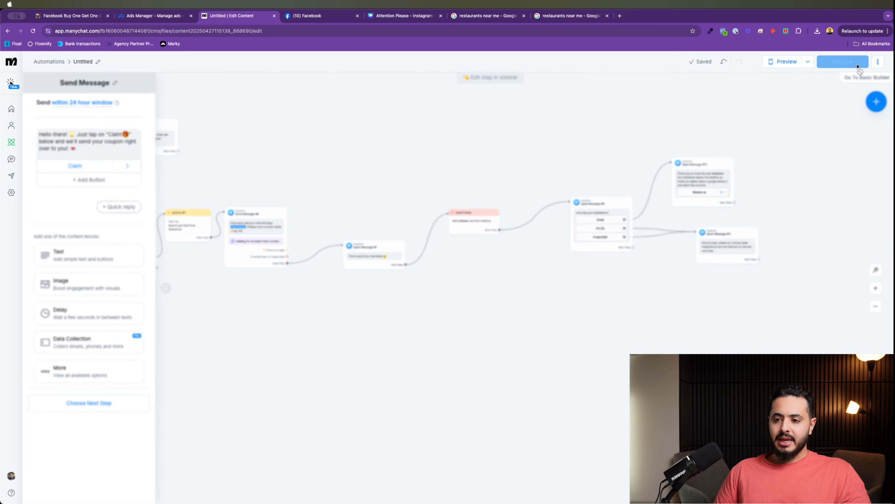
left_click(808, 62)
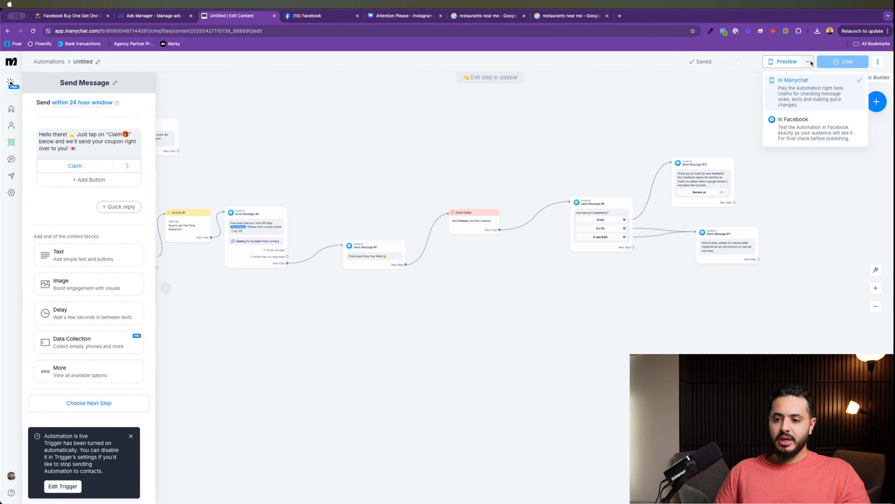
left_click(799, 93)
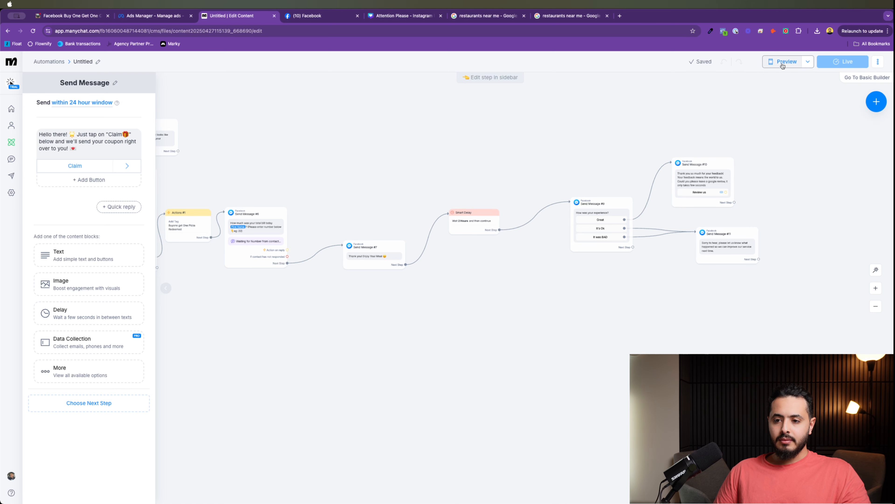
left_click_drag(689, 90, 592, 87)
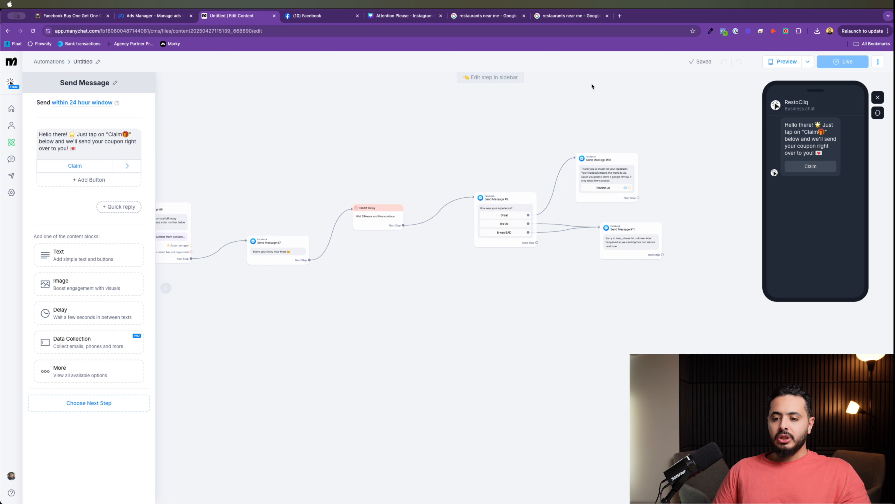
Step: In the test chat, claim the coupon, get updates, and take the Doesn't match conditions path
left_click(816, 172)
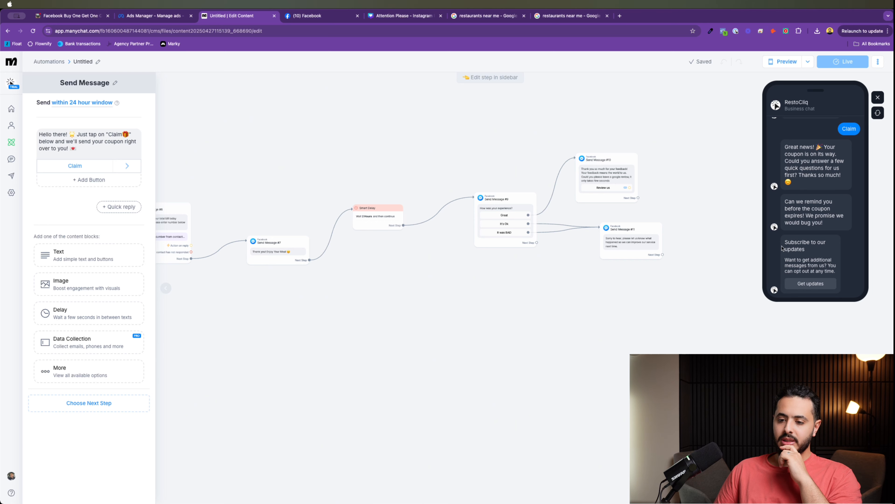
left_click_drag(791, 243, 827, 252)
left_click(819, 282)
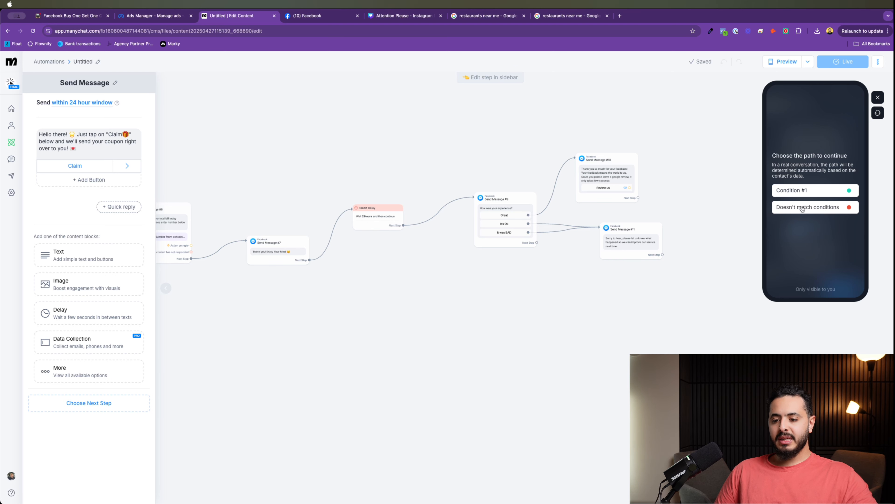
left_click(810, 213)
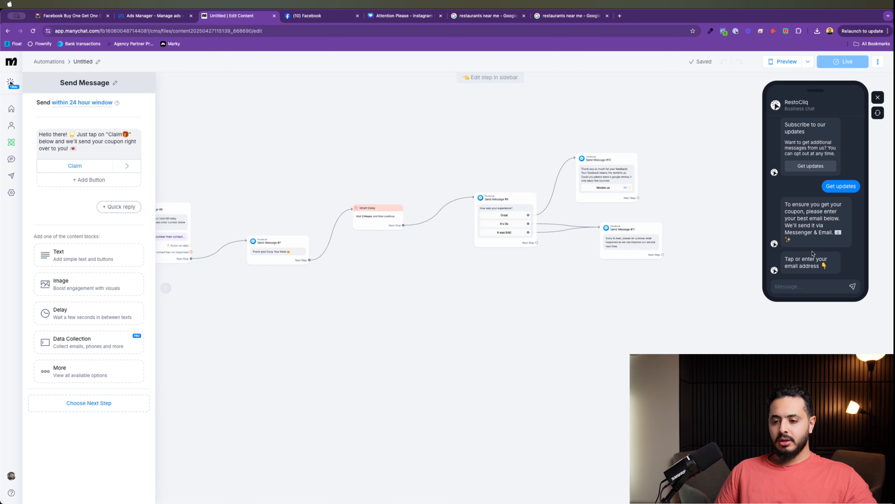
Step: Answer with a test email, cancel the delete dialog, and send a phone number
left_click(804, 280)
type("aas")
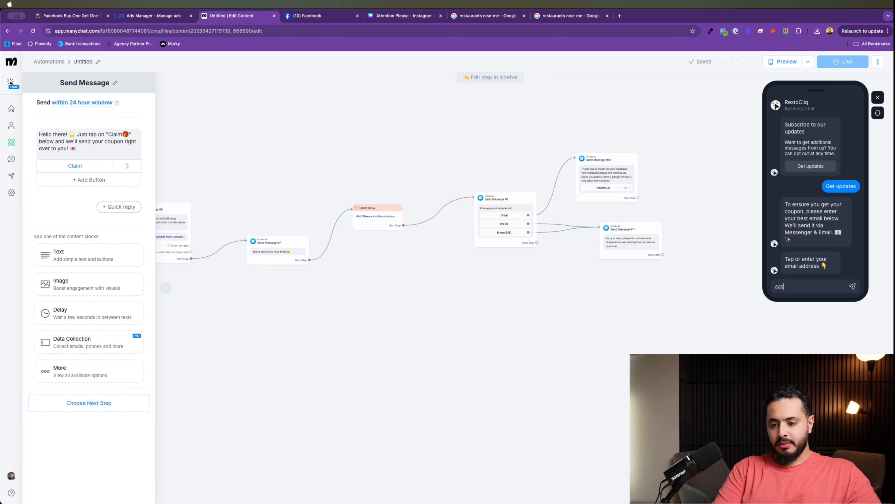
key("Return")
key("BackSpace")
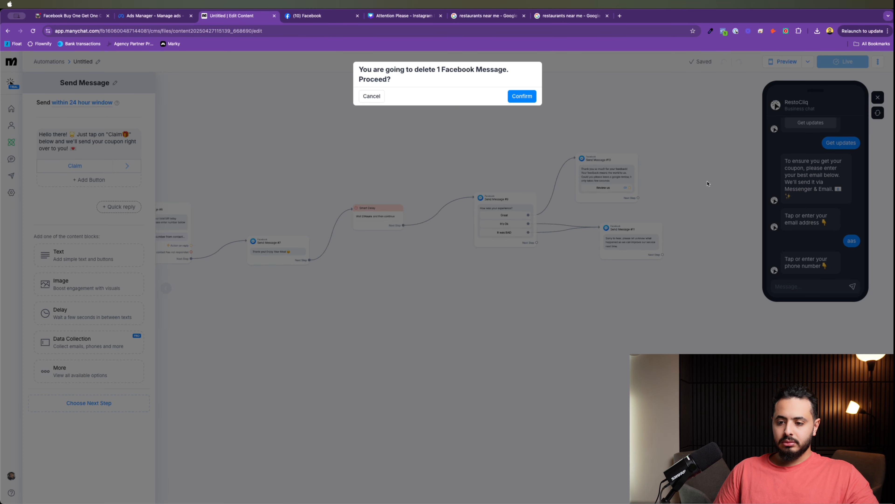
left_click(376, 96)
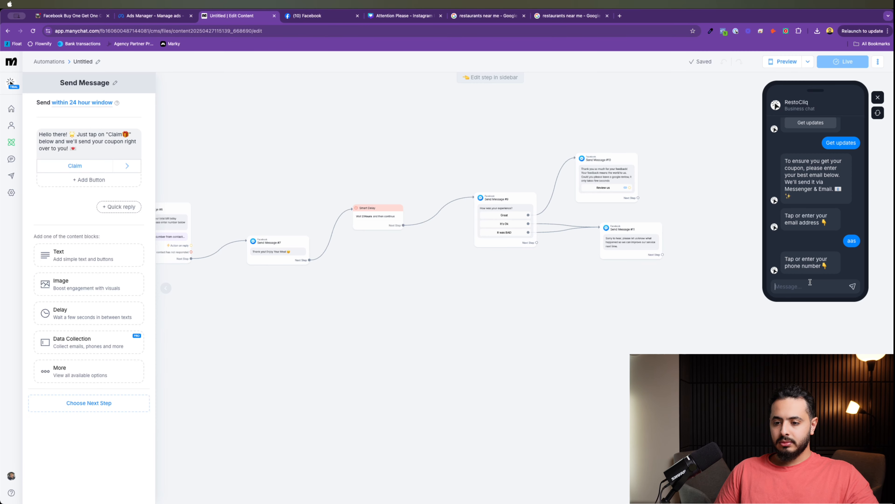
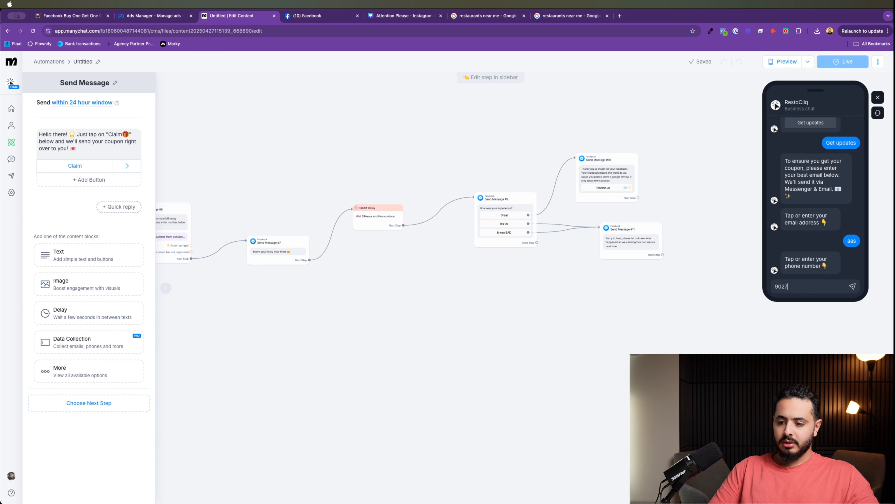
key("Return")
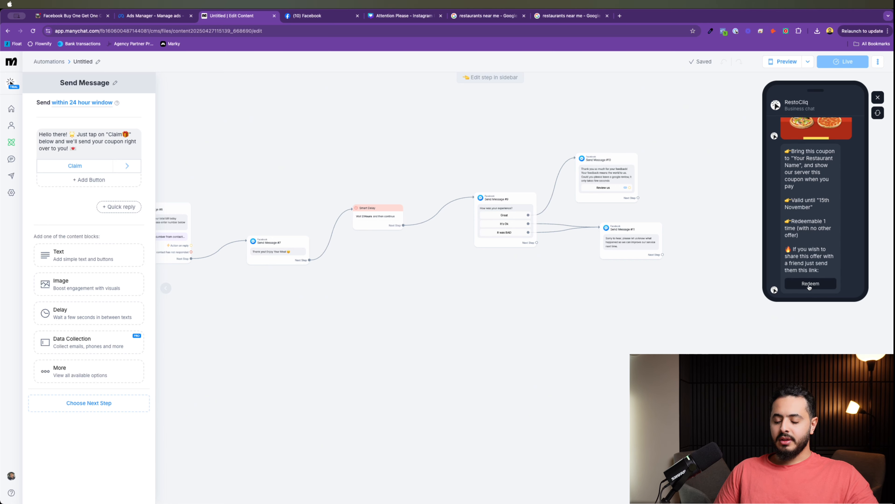
Step: Redeem the coupon via the Doesn't match conditions path and confirm the redemption
left_click(809, 284)
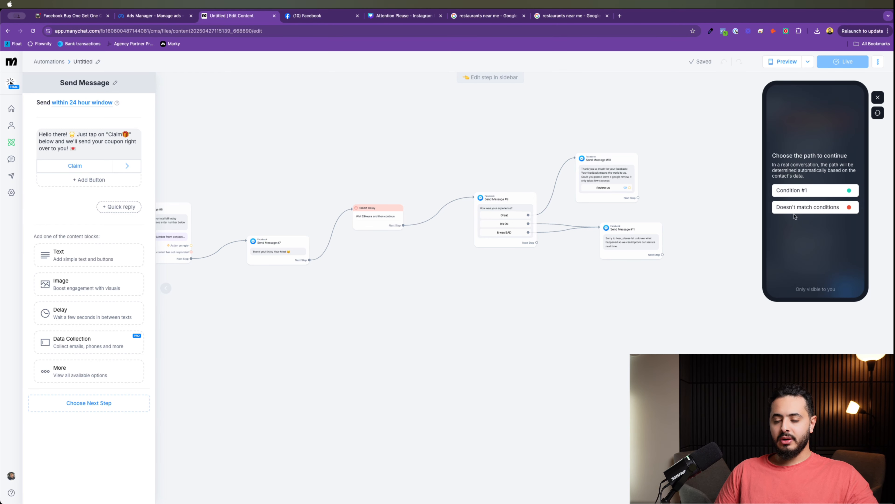
left_click(809, 208)
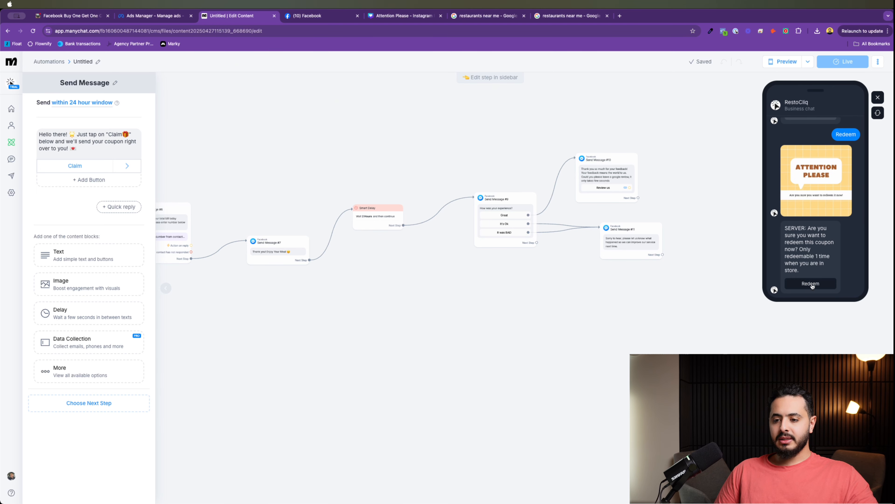
left_click(812, 284)
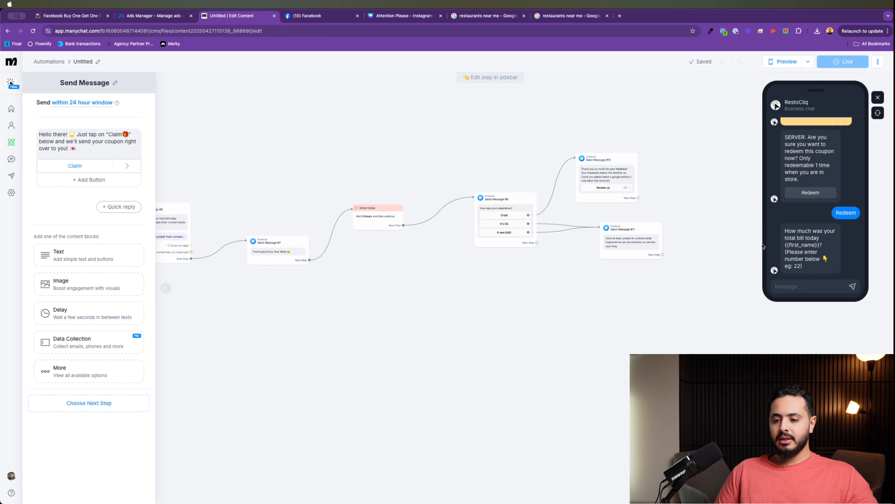
Step: Enter a bill of 58, rate the experience Great, and check the Google review link
left_click(804, 285)
type("58")
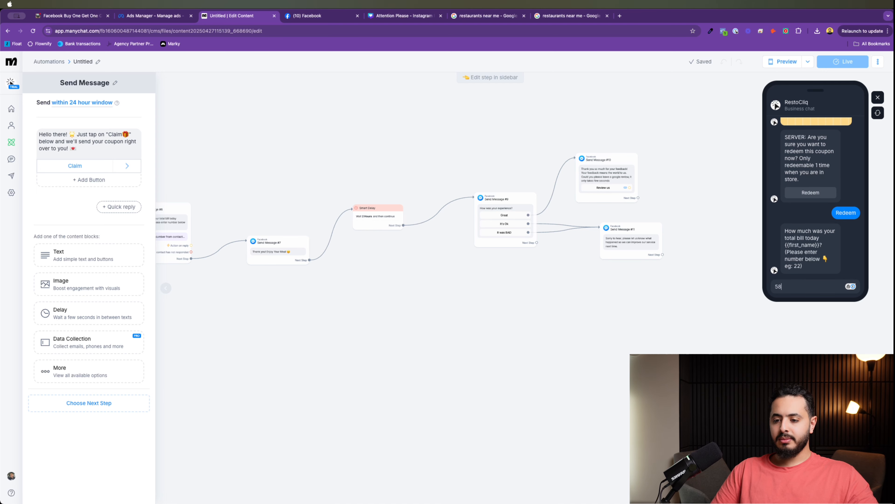
key("Return")
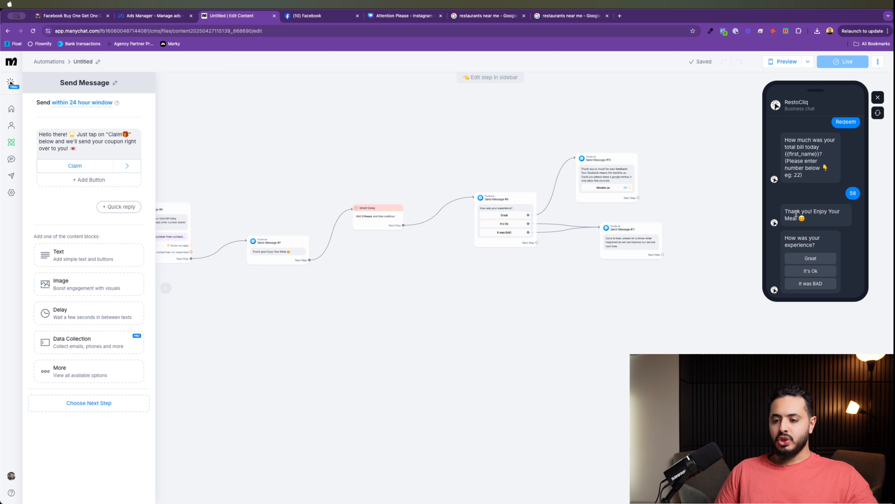
left_click(813, 258)
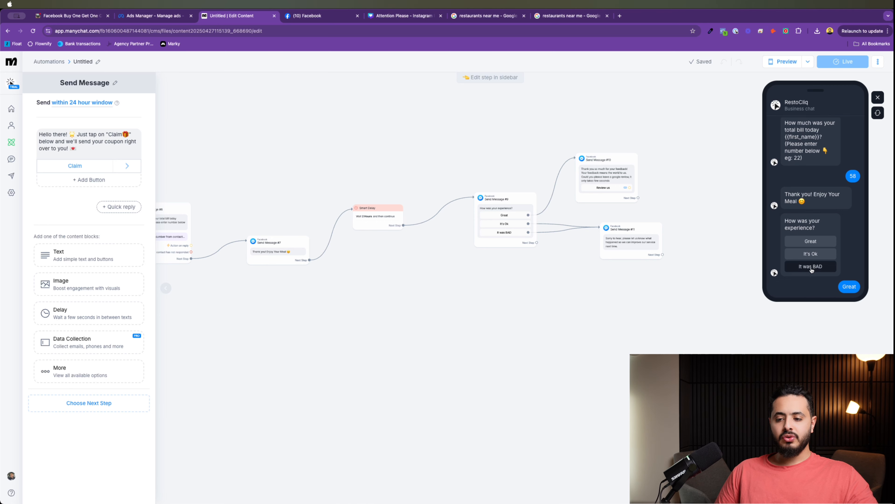
left_click(808, 286)
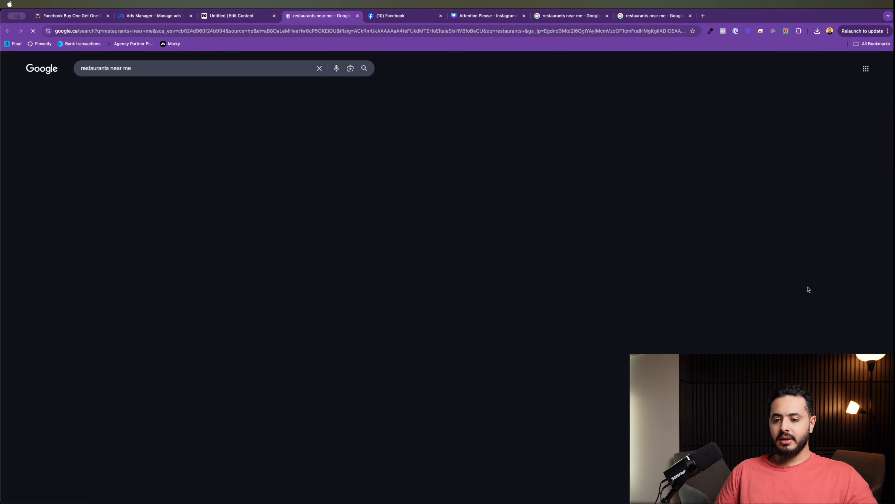
left_click(357, 15)
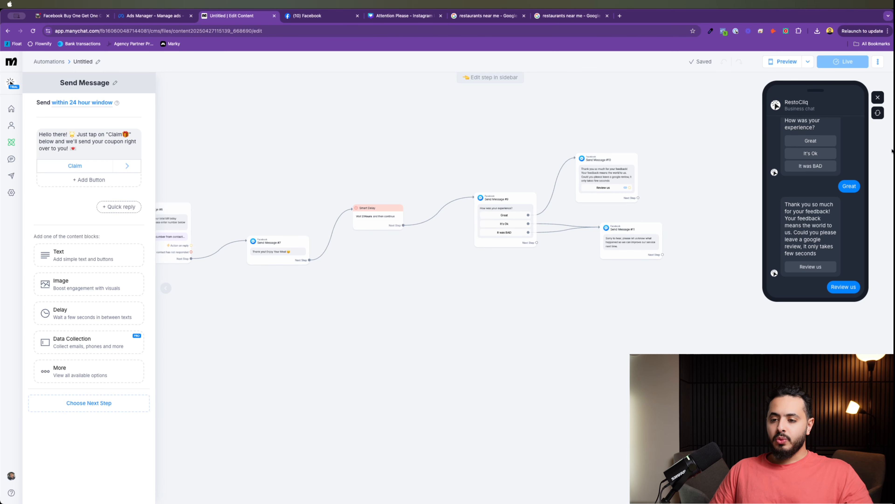
Step: Restart the preview, claim the coupon again, get updates, and take the Condition #1 path
left_click(878, 97)
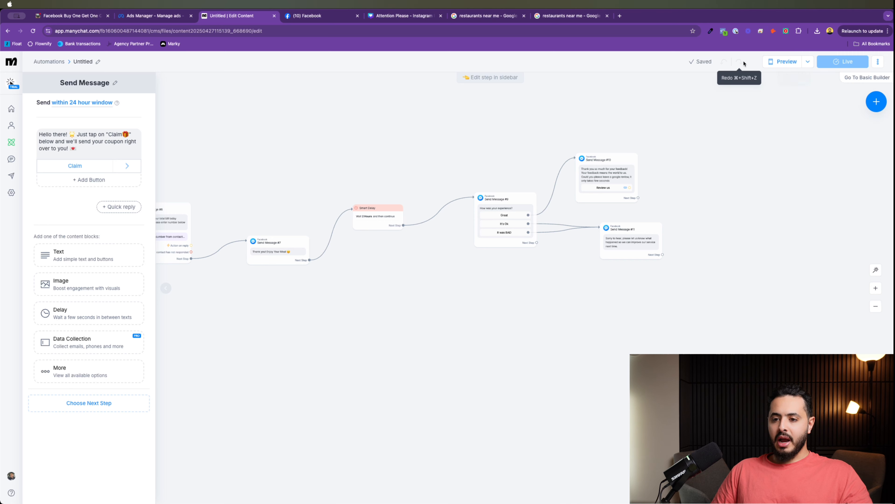
left_click(784, 61)
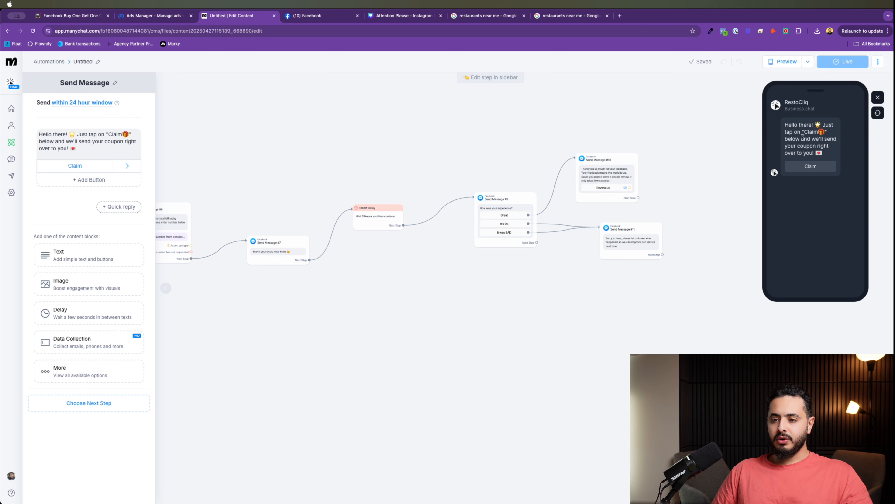
left_click(810, 167)
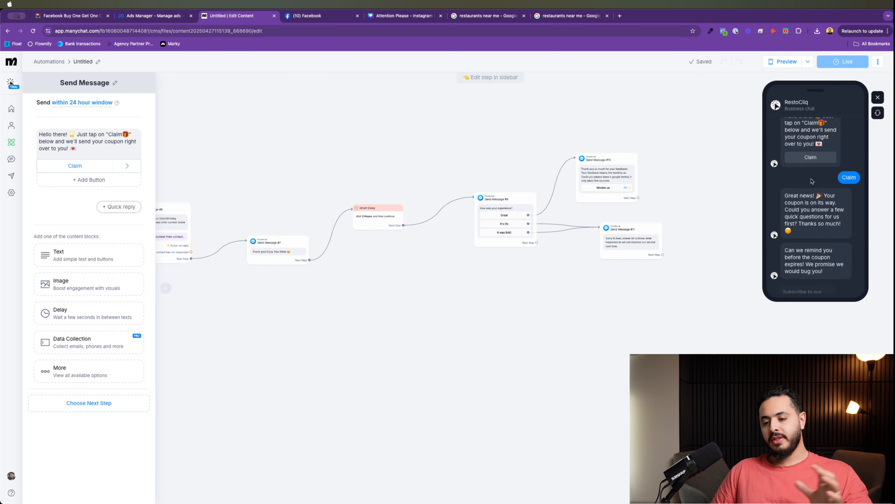
left_click(812, 282)
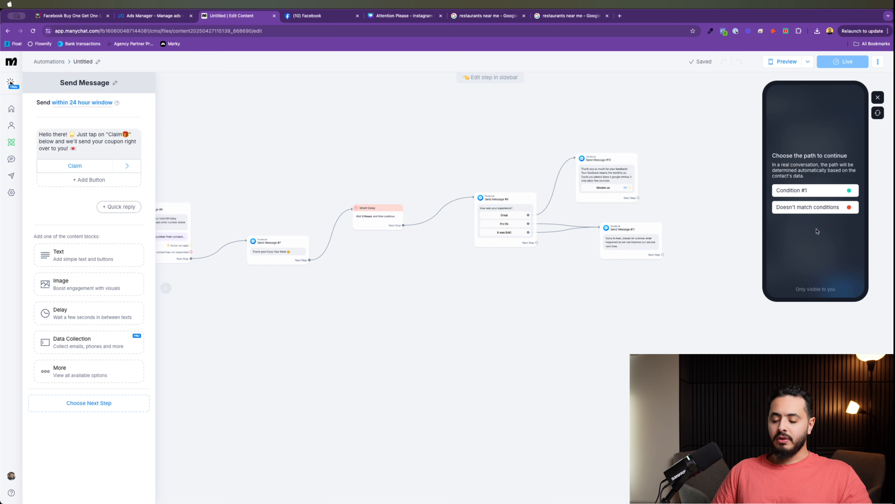
left_click(799, 191)
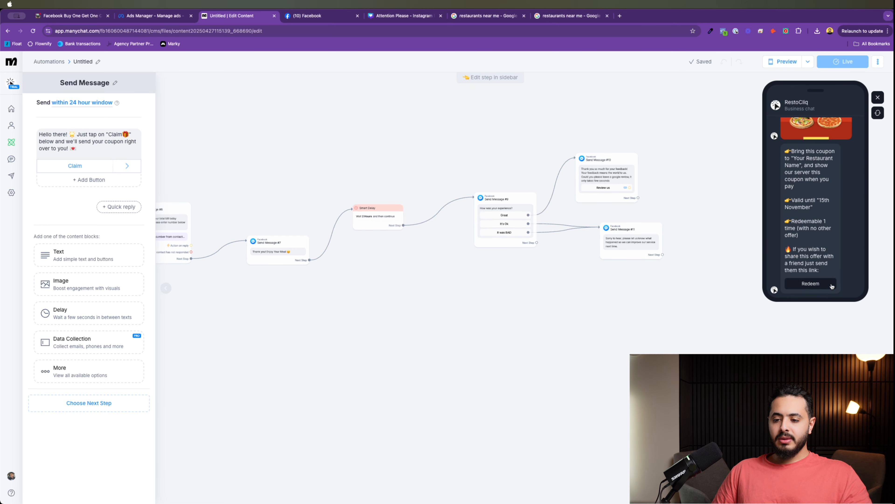
Step: Redeem a second time via Condition #1 to get the already-redeemed message
left_click(831, 285)
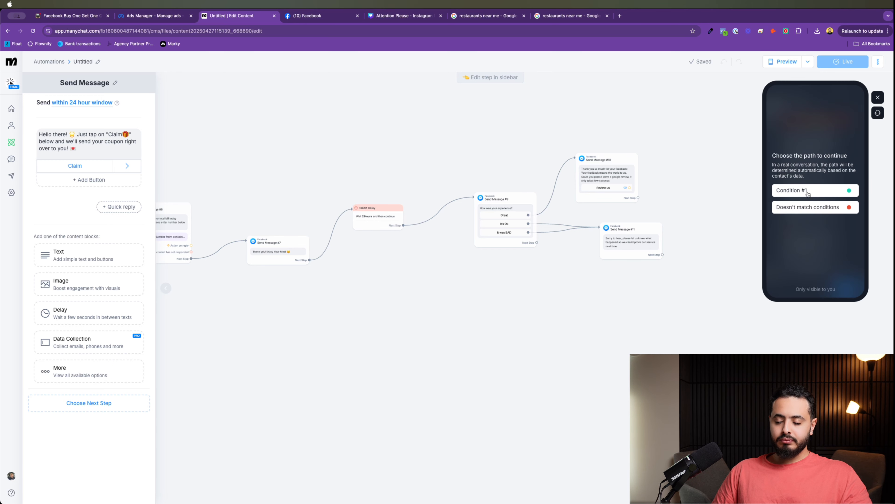
left_click(808, 192)
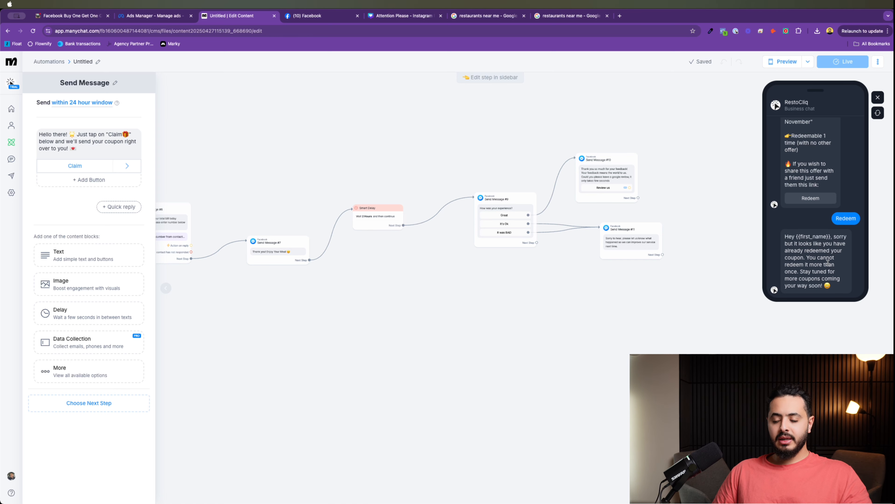
left_click(675, 144)
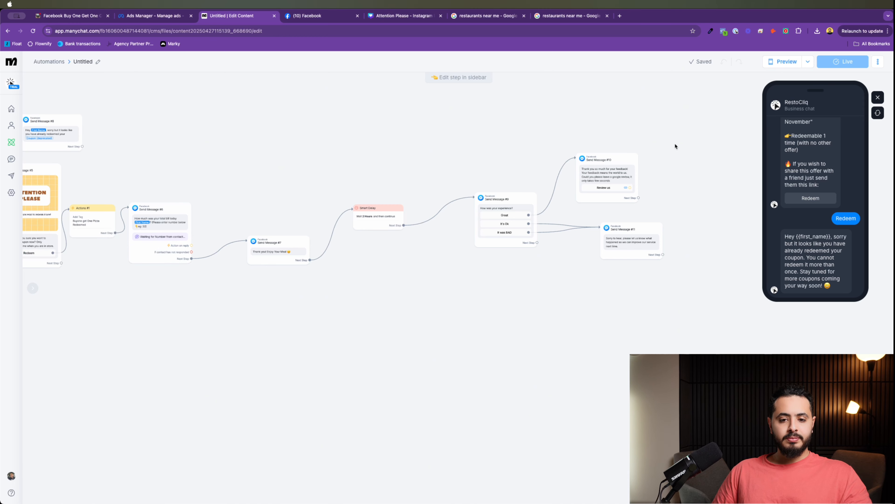
Step: Name the flow 'Buy one Get One Pizza Flow' and go back to My Automations
scroll(379, 314, "down", 3)
scroll(367, 307, "left", 5)
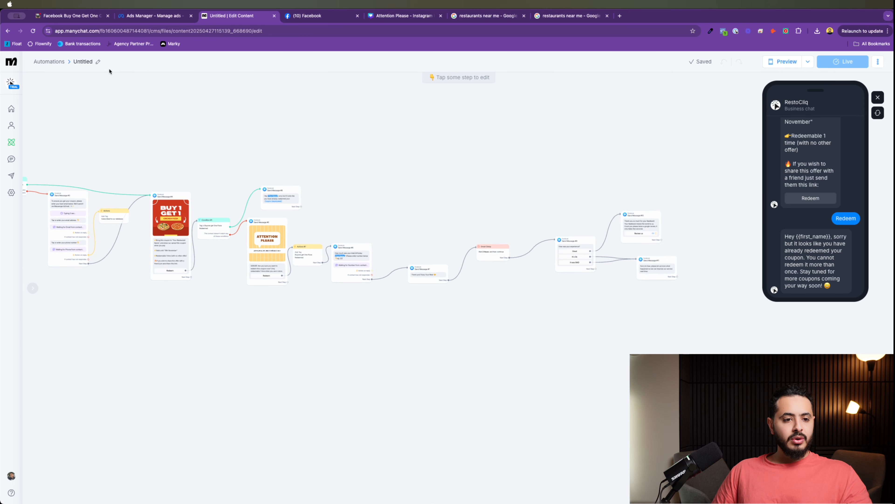
left_click(99, 63)
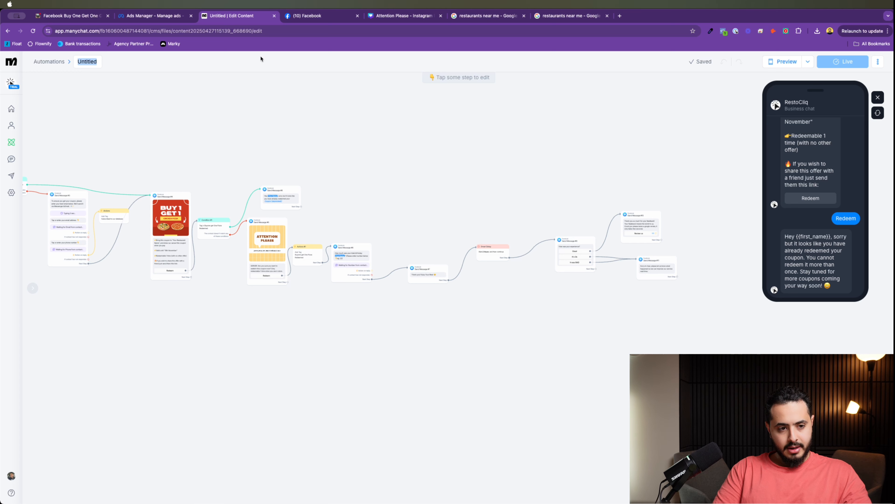
type("Bil")
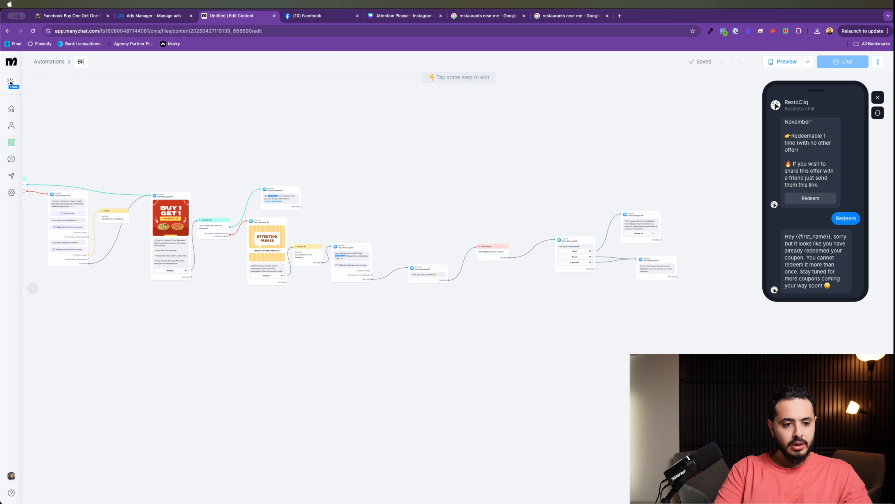
type("y ONe g")
key("BackSpace")
key("BackSpace")
key("BackSpace")
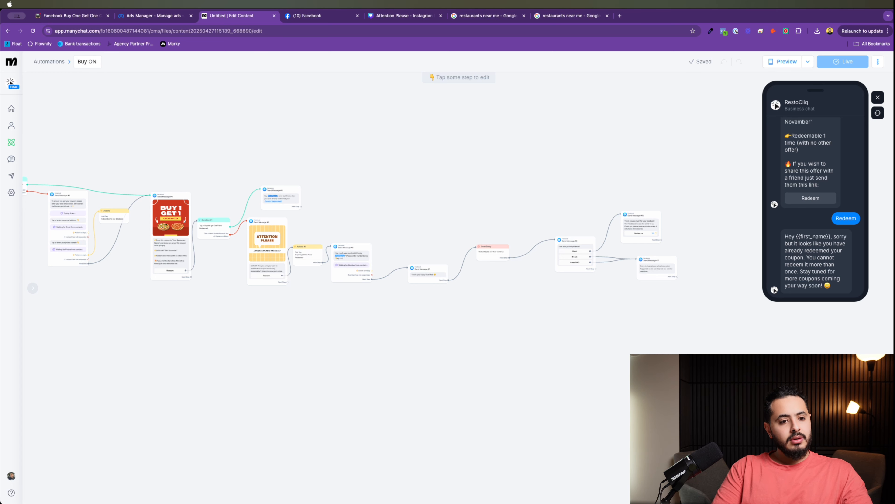
type("ne Get ON")
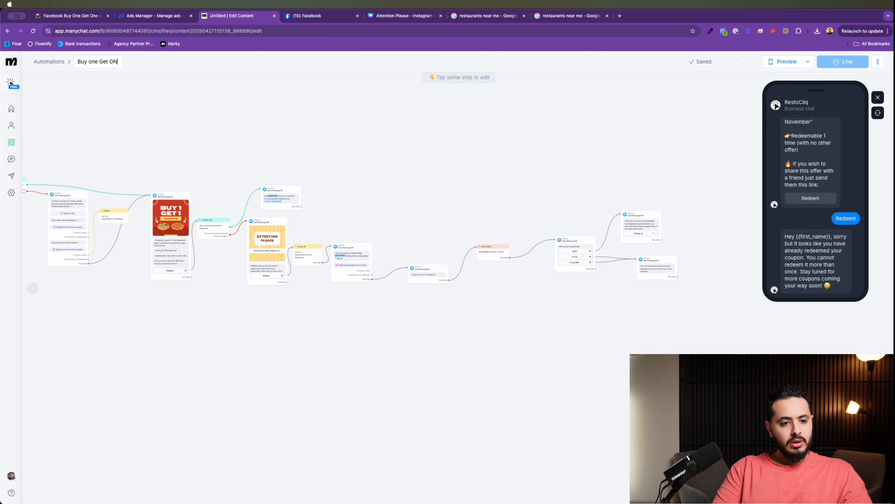
key("BackSpace")
type("ne Pizza")
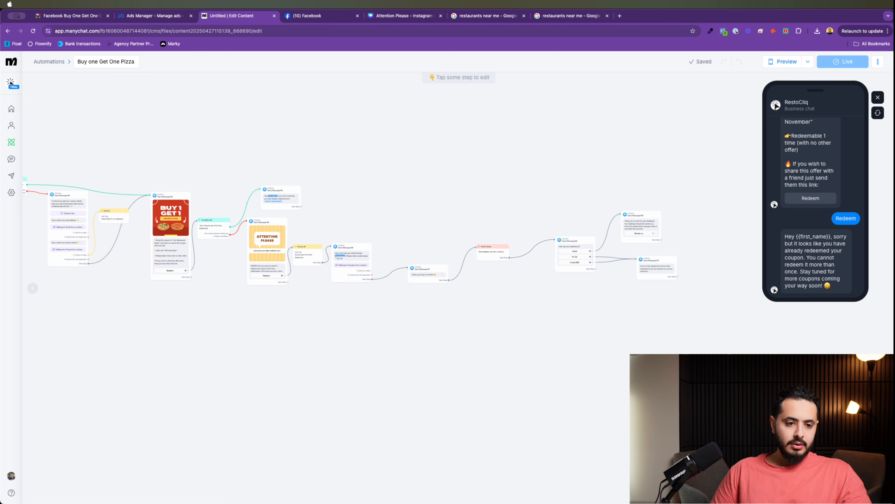
type(" Glow")
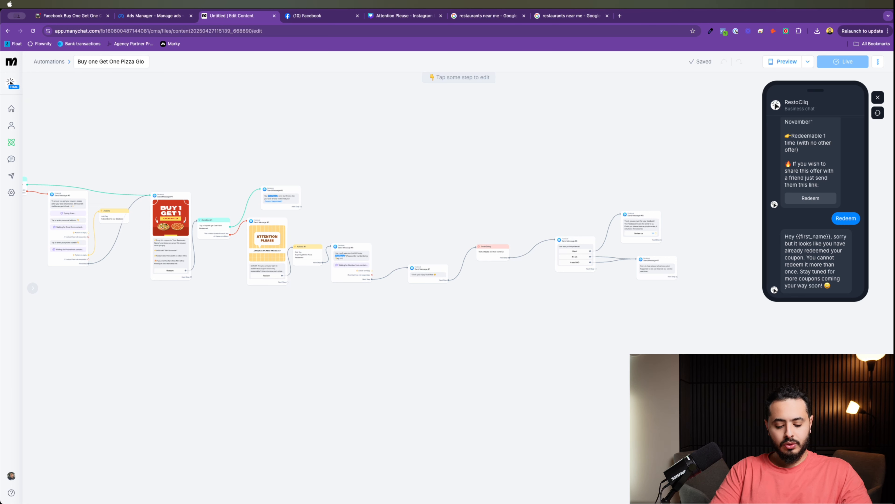
key("BackSpace")
key("BackSpace")
key("BackSpace")
key("BackSpace")
type("Flow")
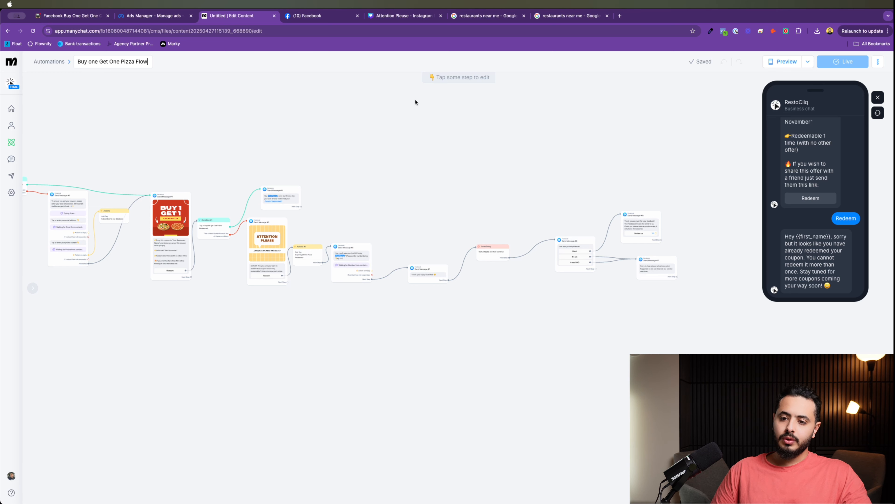
key("Return")
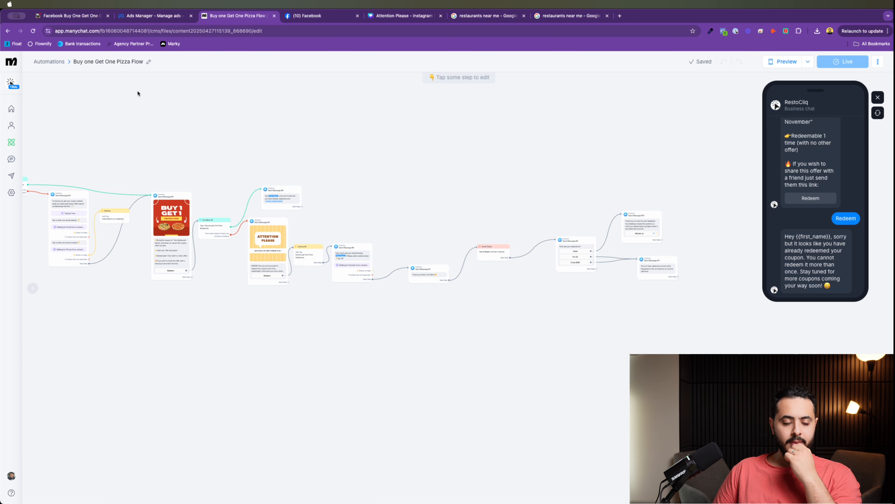
left_click(49, 62)
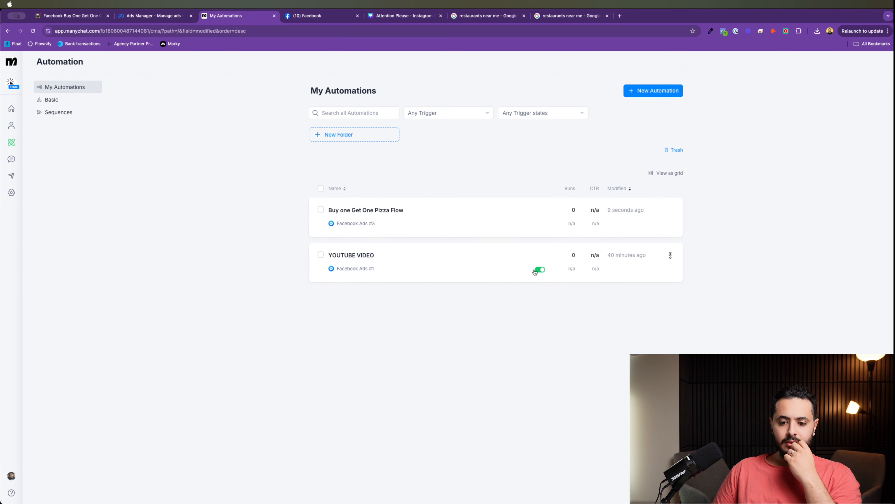
Step: Switch to the Ads Manager tab showing the New Engagement Ad draft
left_click(172, 18)
scroll(438, 173, "up", 3)
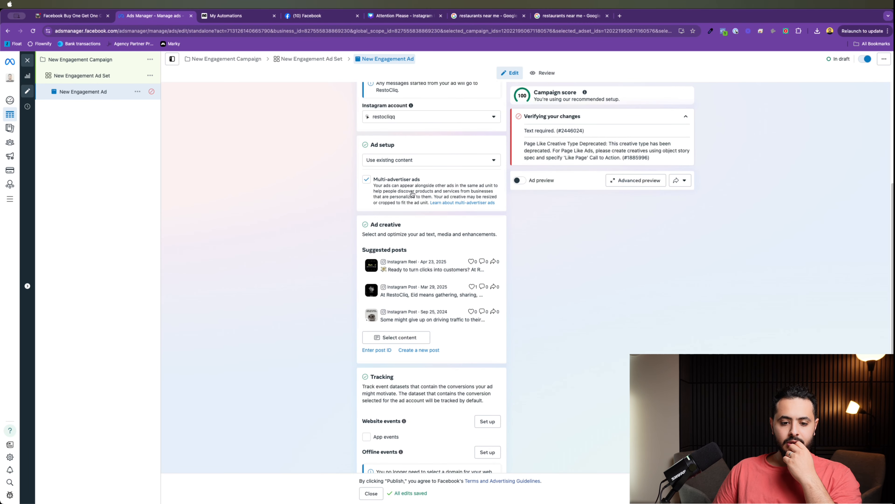
Step: Set the ad setup to Create ad
left_click(405, 165)
left_click(405, 160)
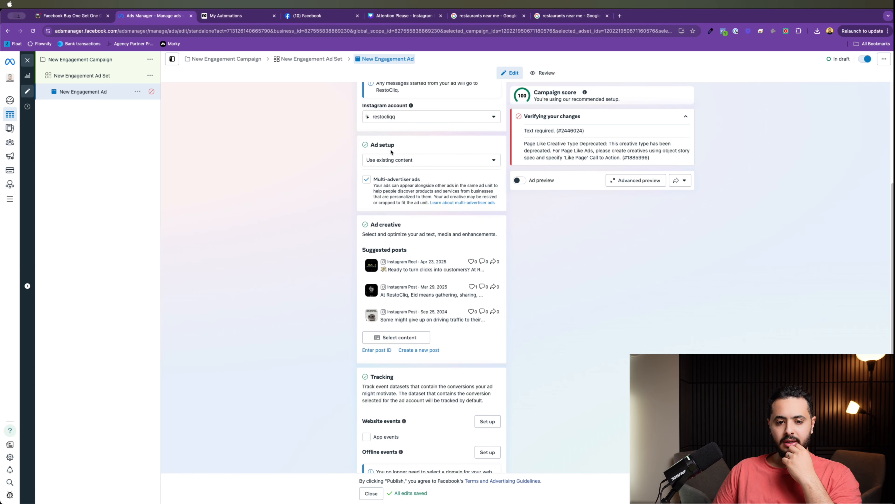
left_click(403, 160)
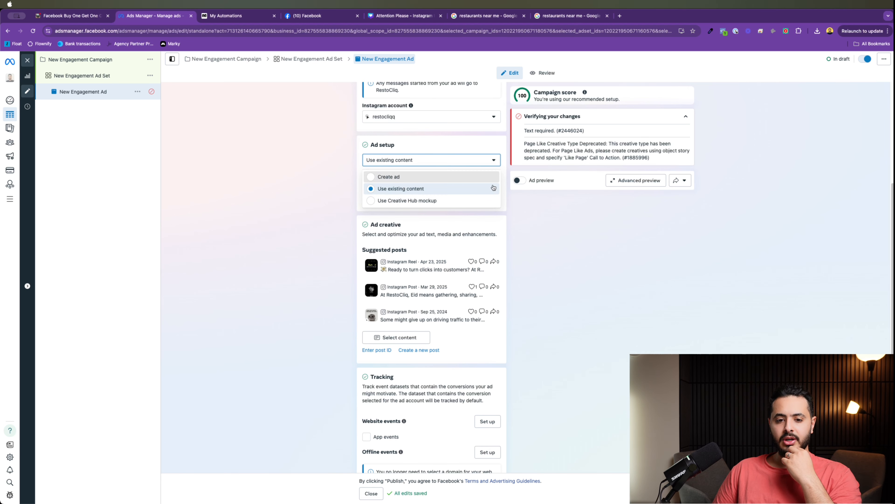
left_click(405, 177)
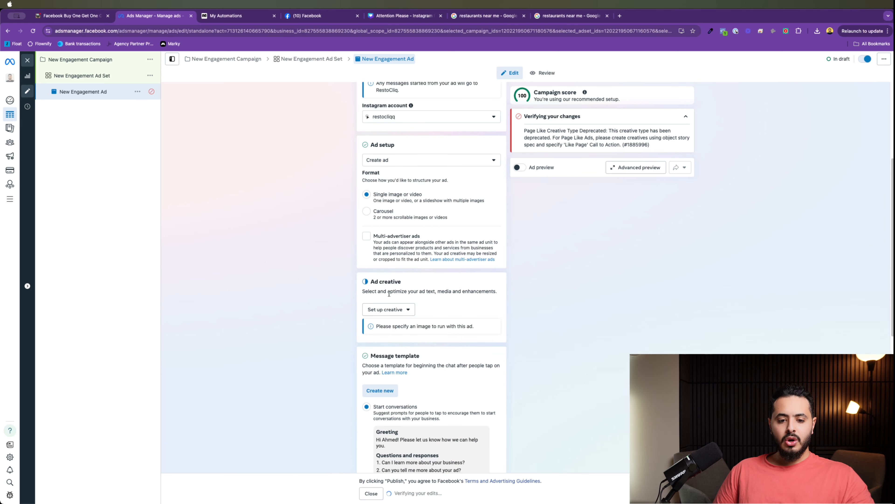
Step: Build an image ad from the Buy 1 Get 1 pizza image with Original vertical and horizontal crops
left_click(386, 309)
left_click(388, 326)
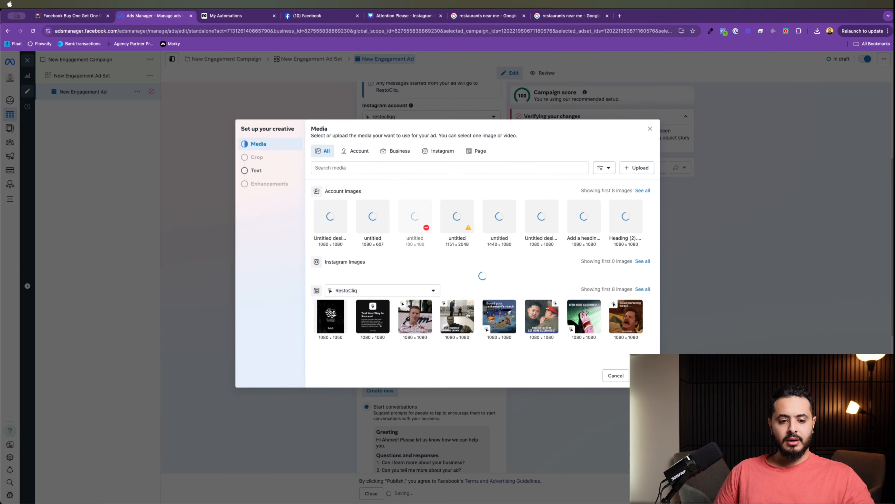
left_click(331, 217)
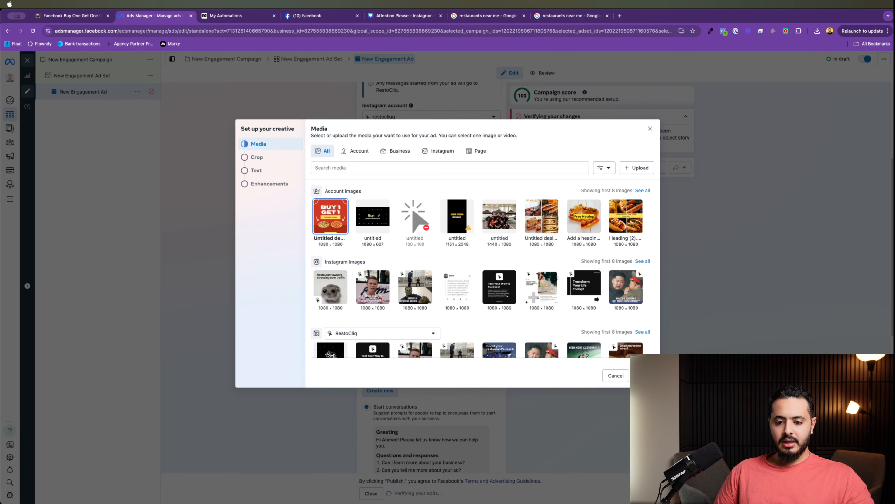
left_click(643, 375)
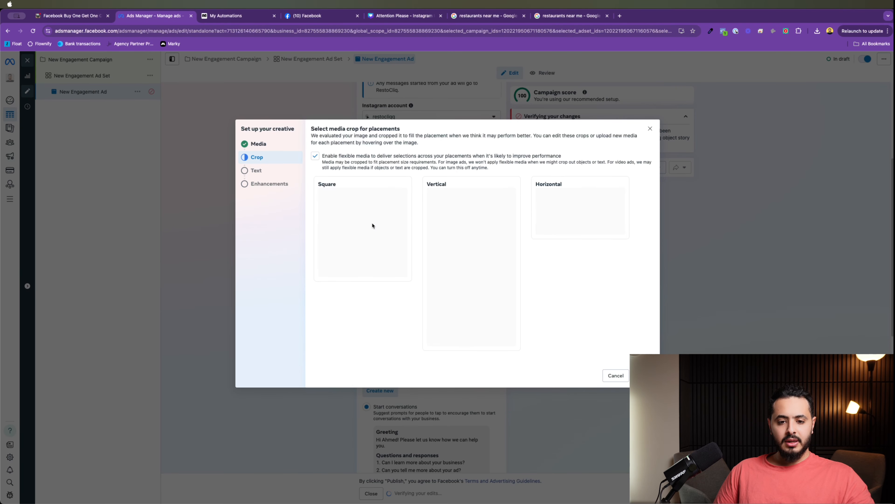
left_click(446, 194)
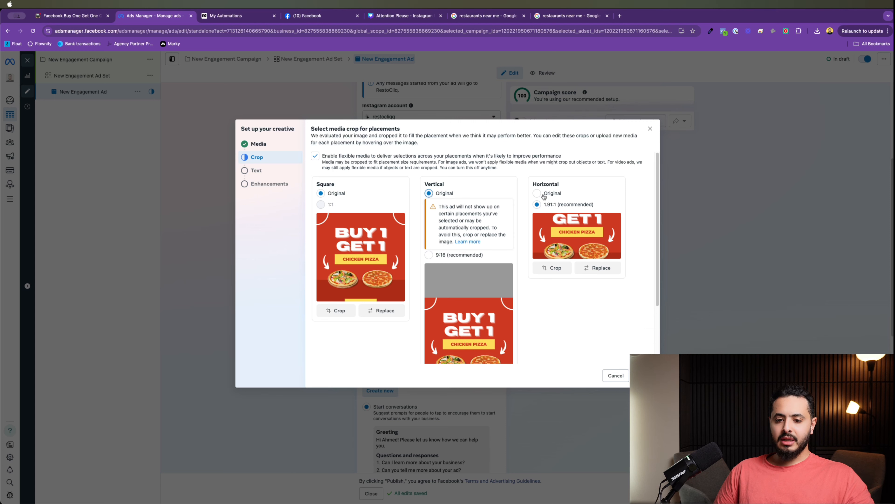
left_click(546, 194)
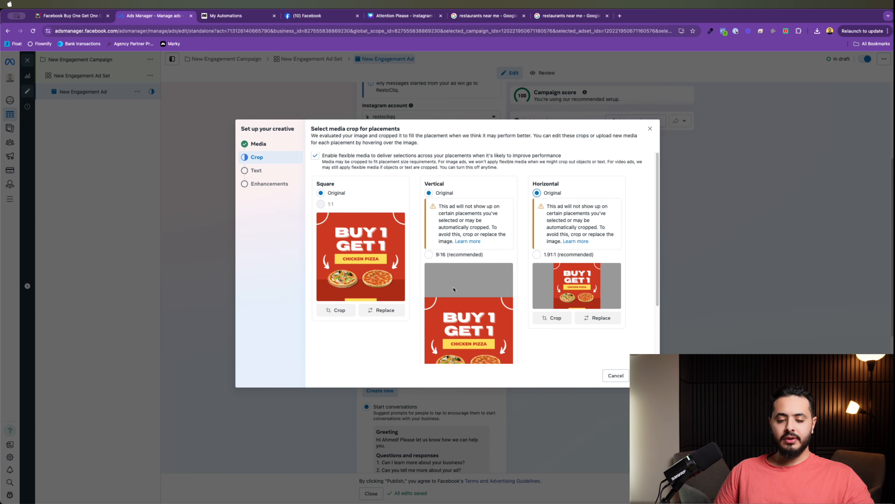
scroll(449, 188, "down", 1)
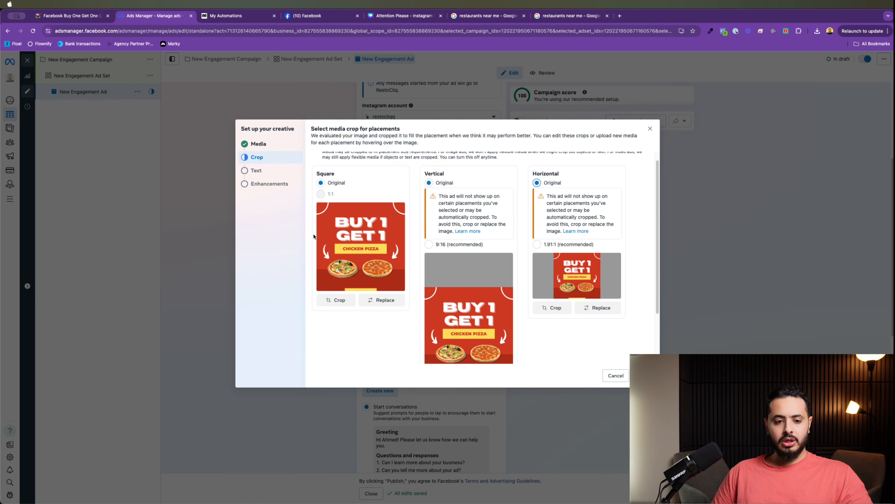
Step: Enter the primary text 'Buy one Get one pizza on us! click below to claim your offer'
left_click(644, 375)
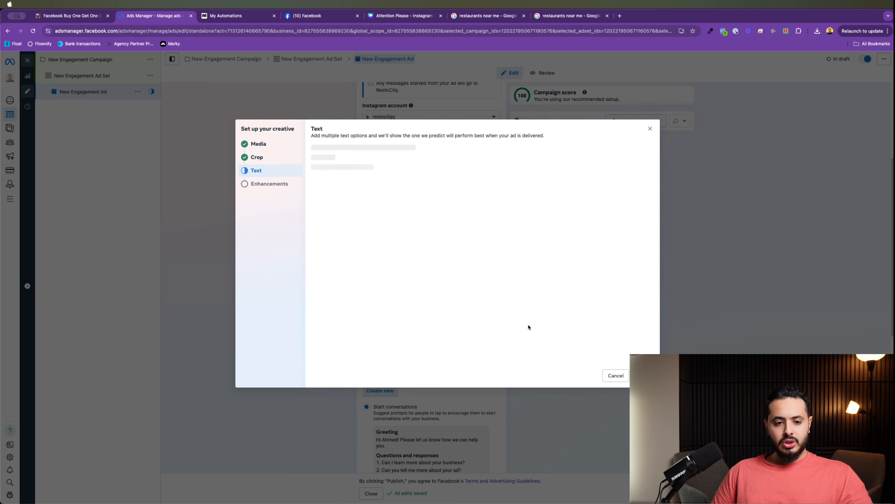
left_click(374, 173)
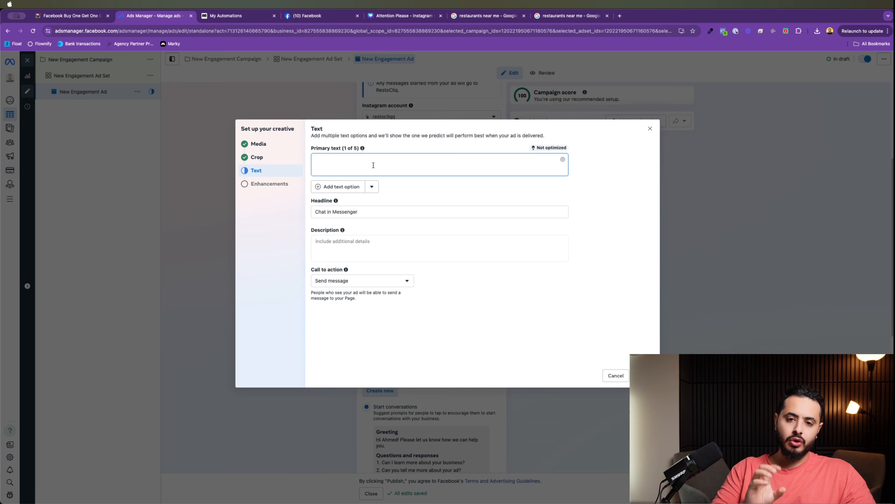
type("Bu")
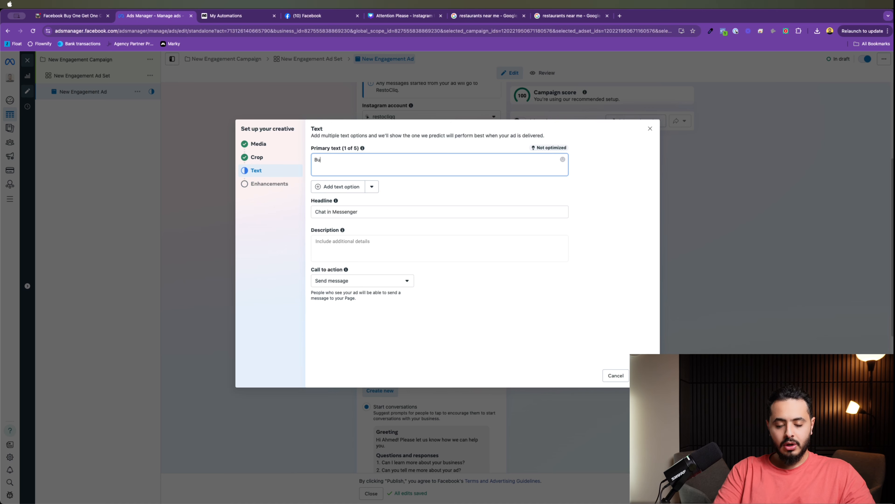
type("y one ")
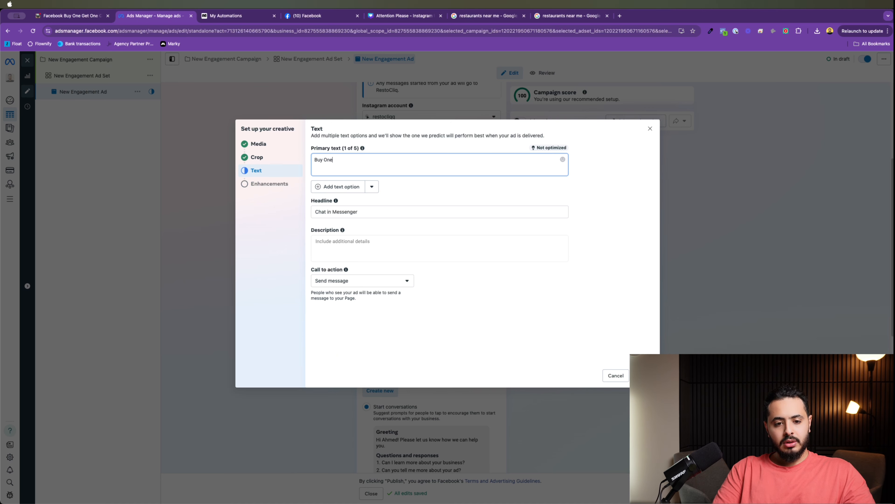
type(" Get one piz")
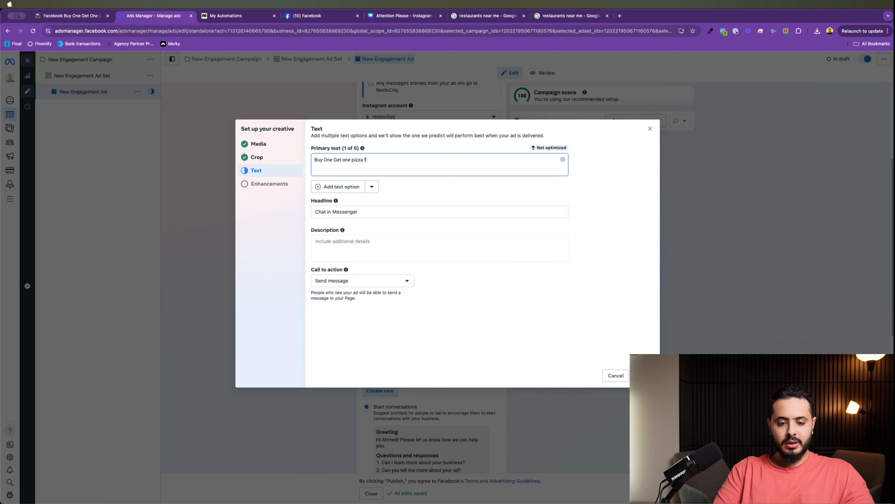
type("za on")
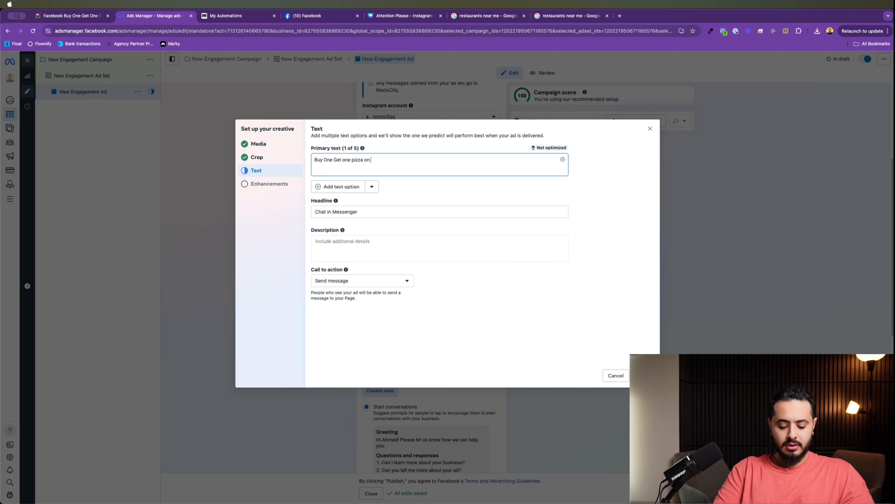
type(" us! clic")
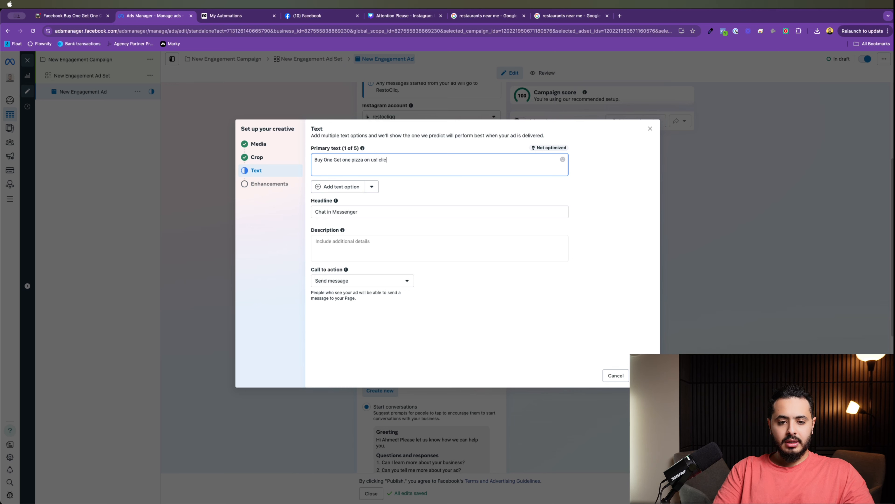
type("k below ")
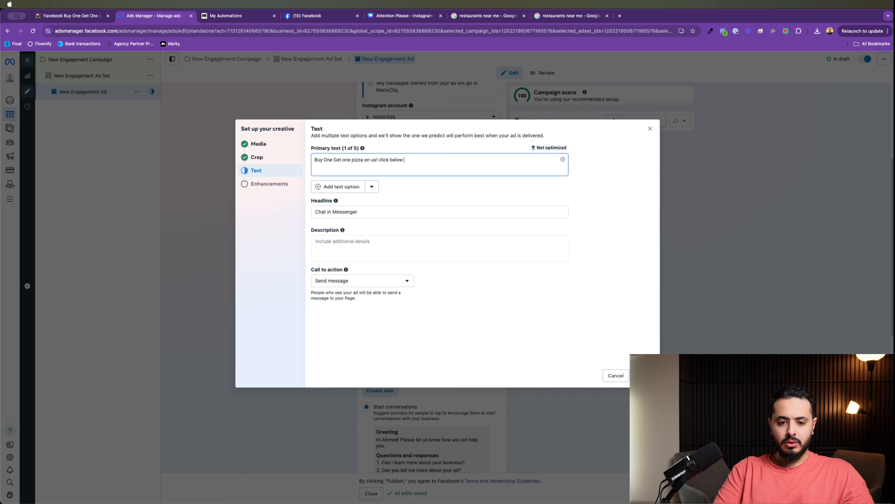
type("to claim your offer.")
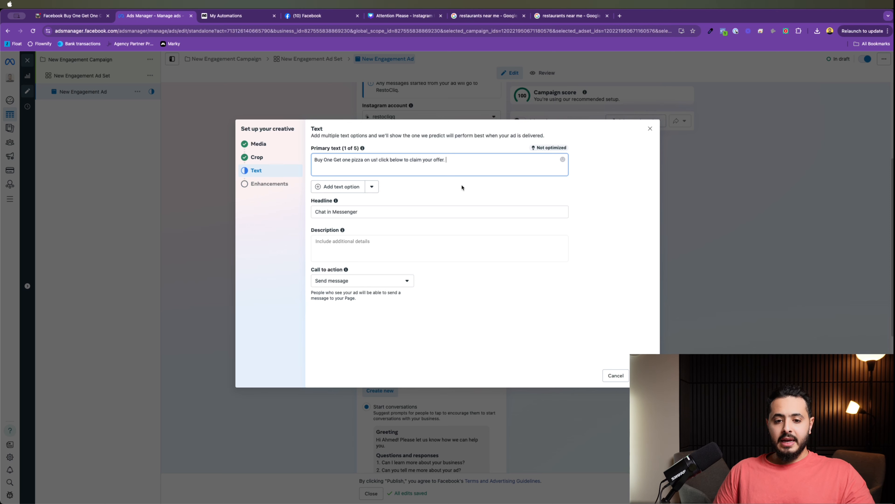
Step: Break the text after 'us!' and start the second line with a pointing-hand emoji and 'Click'
left_click_drag(470, 160, 290, 150)
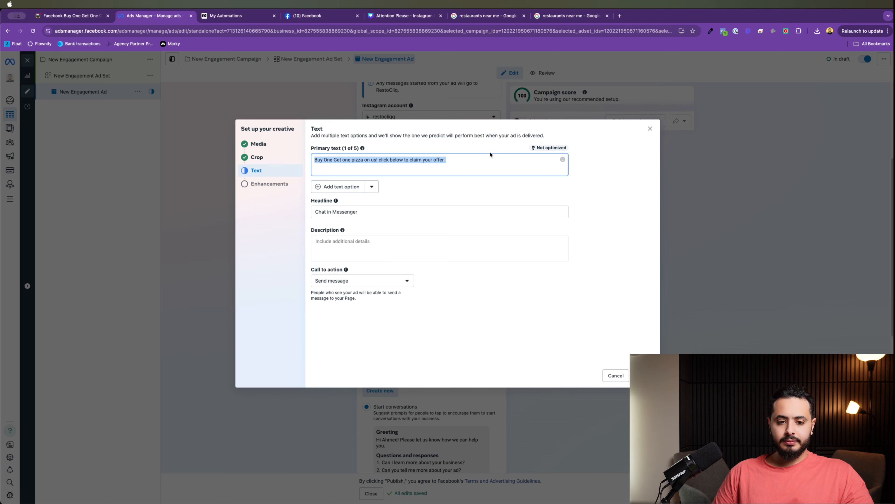
left_click(416, 159)
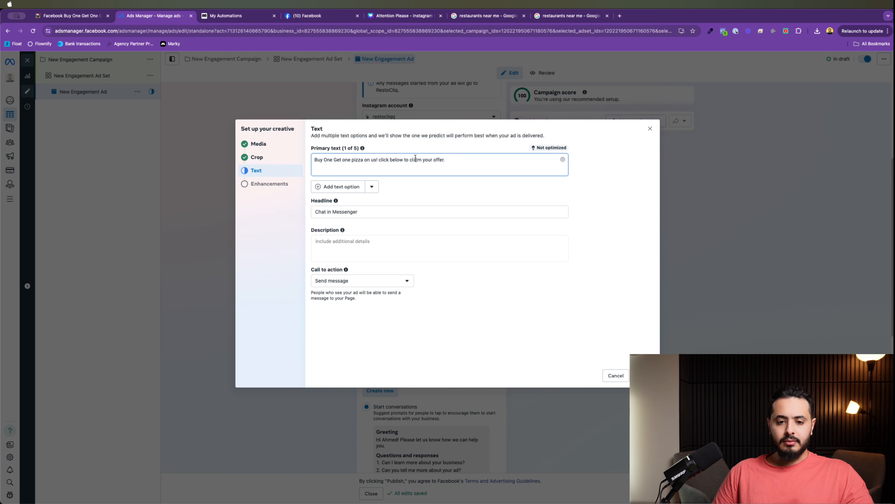
left_click(463, 162)
key("Return")
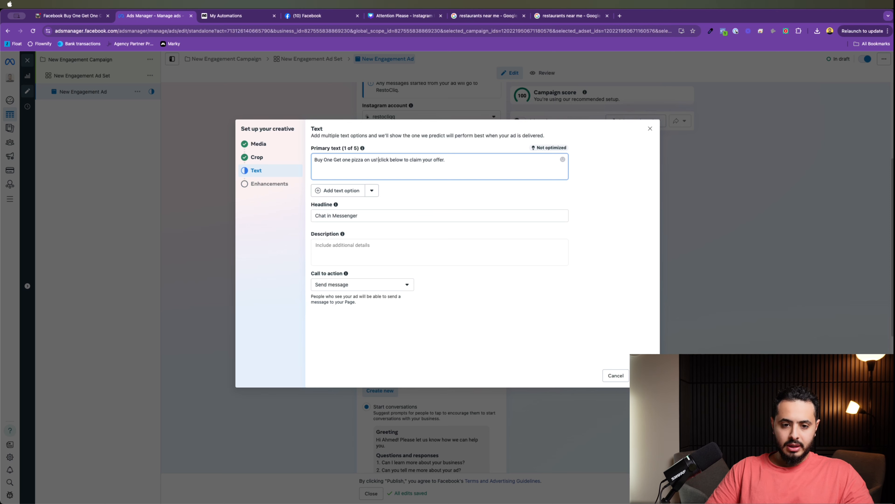
key("Return")
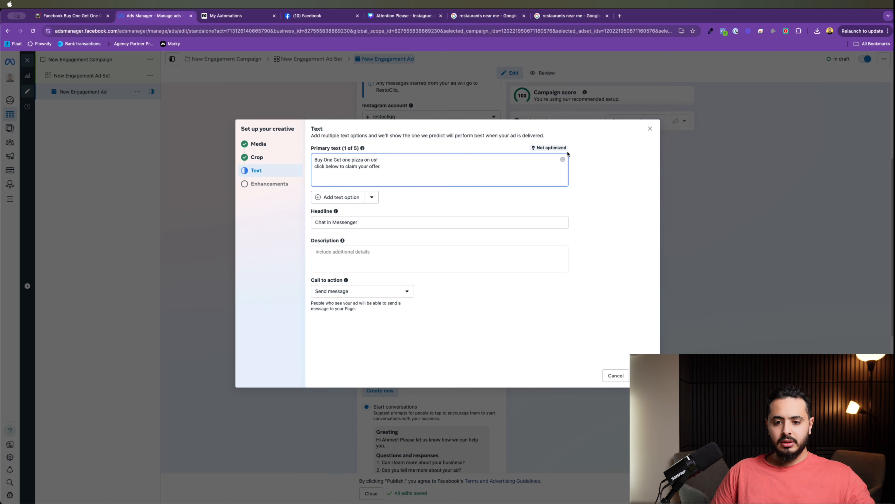
left_click(563, 159)
left_click(474, 187)
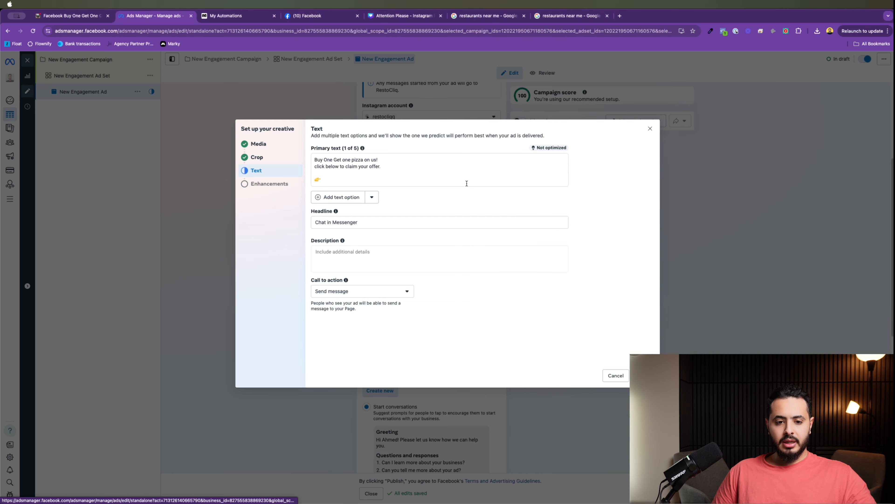
key("super+x")
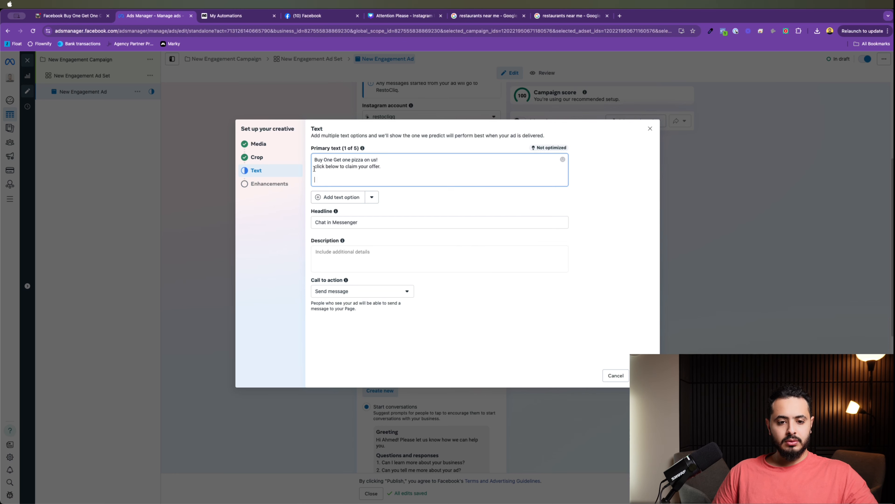
left_click(315, 168)
key("super+v")
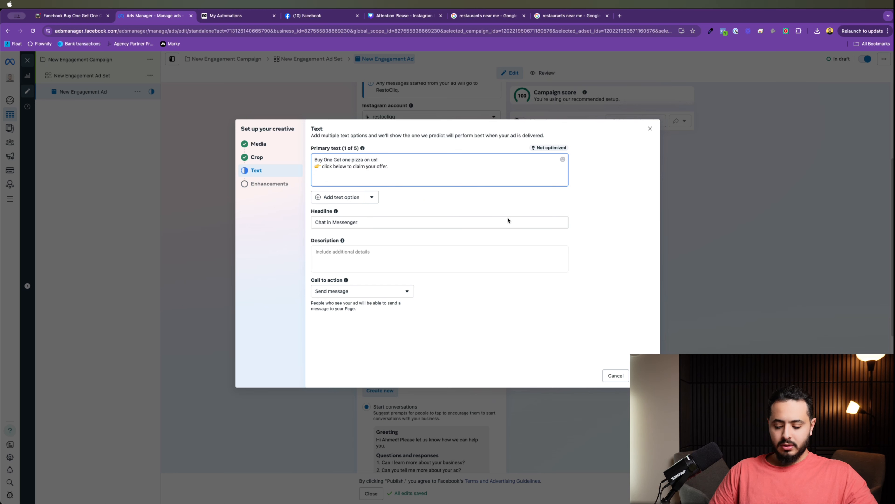
key("Delete")
type("C")
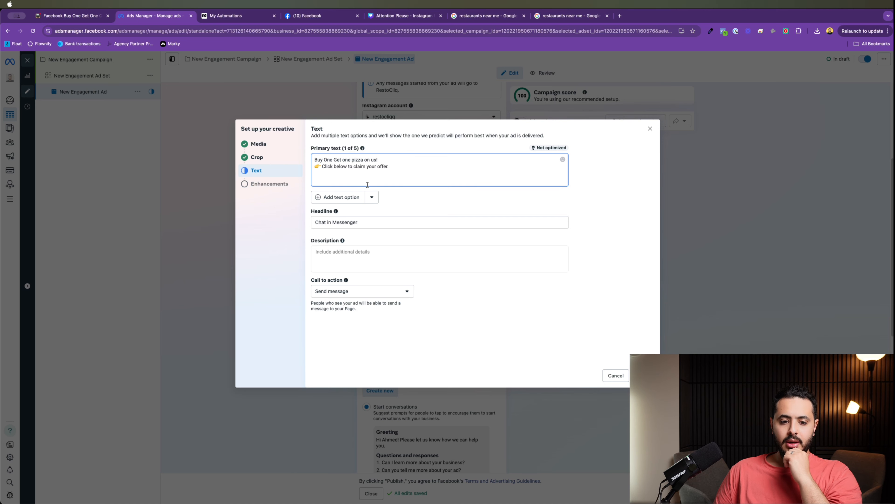
Step: Tidy the primary text lines, adding a blank line between them
left_click_drag(390, 166, 367, 167)
key("super+a")
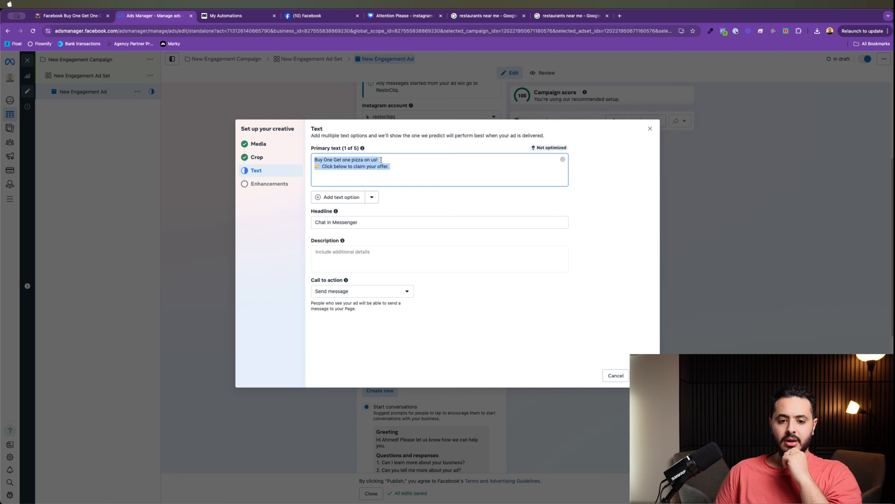
left_click(493, 168)
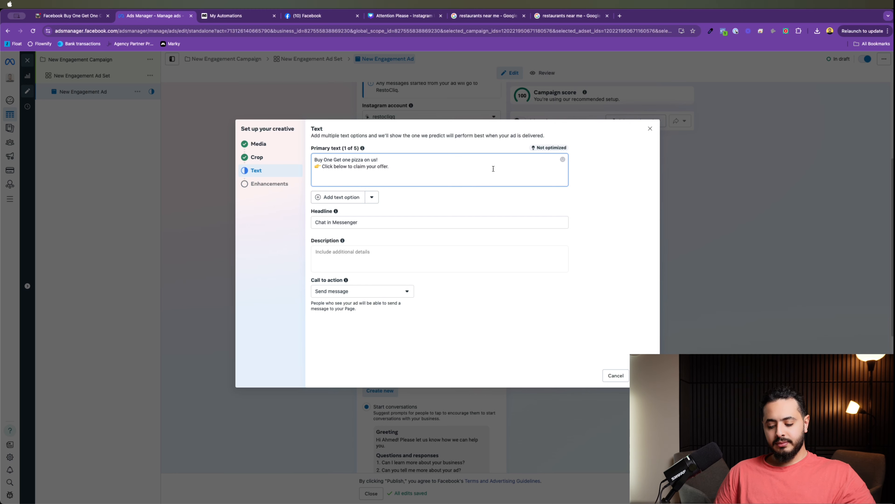
key("Up")
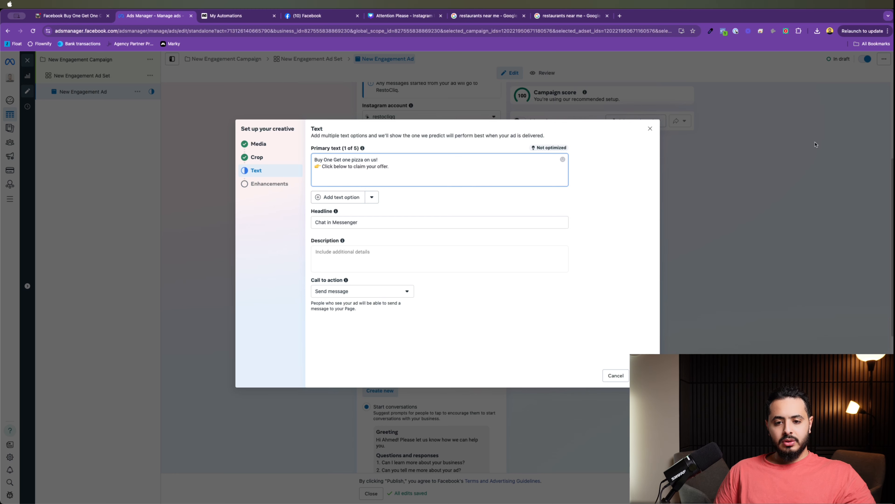
left_click_drag(417, 169, 337, 155)
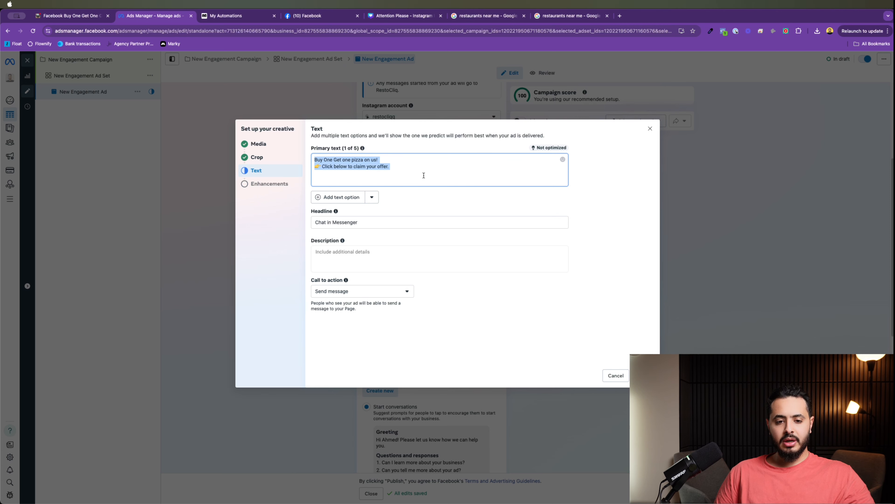
left_click(382, 153)
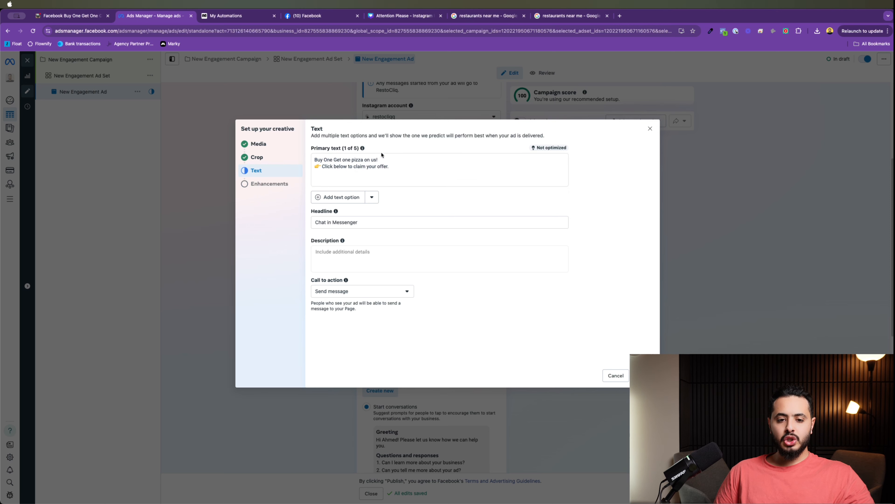
left_click_drag(382, 157, 306, 159)
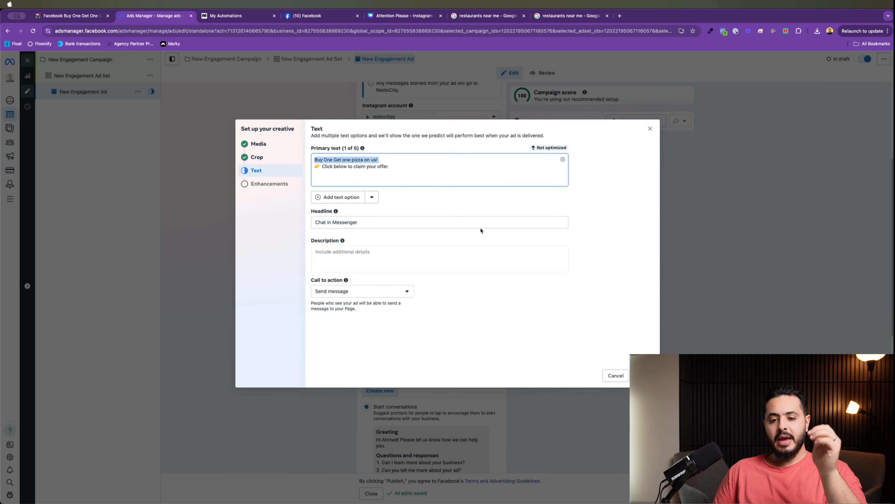
left_click(429, 182)
key("Return")
key("Return")
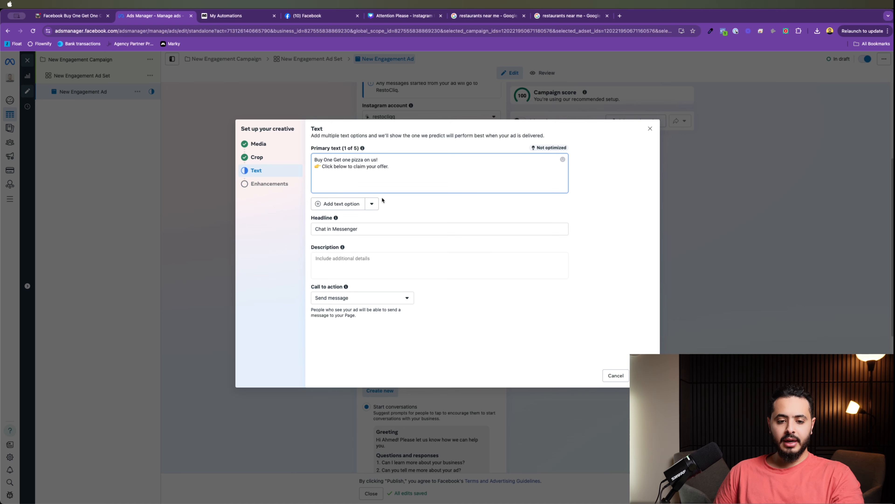
Step: Replace the headline with 'BOGO Pizza' and add 'Free Pizza' as a second headline
triple_click(370, 232)
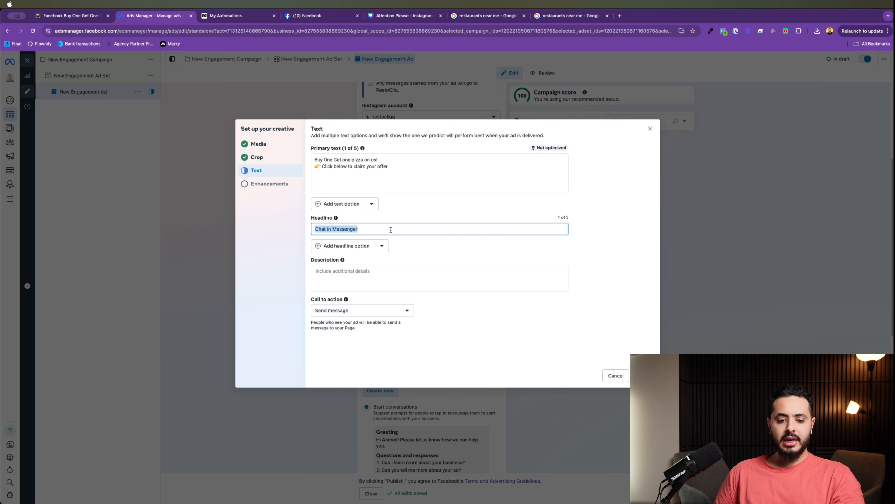
left_click(361, 245)
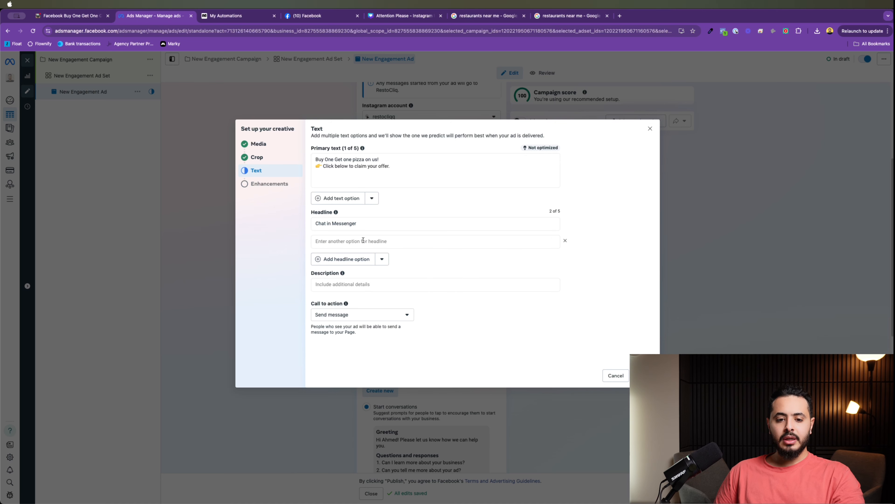
triple_click(367, 227)
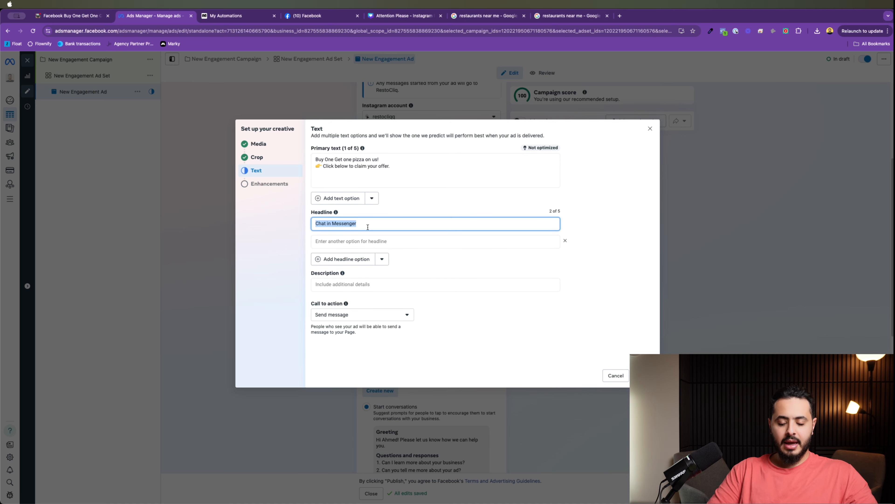
type("B")
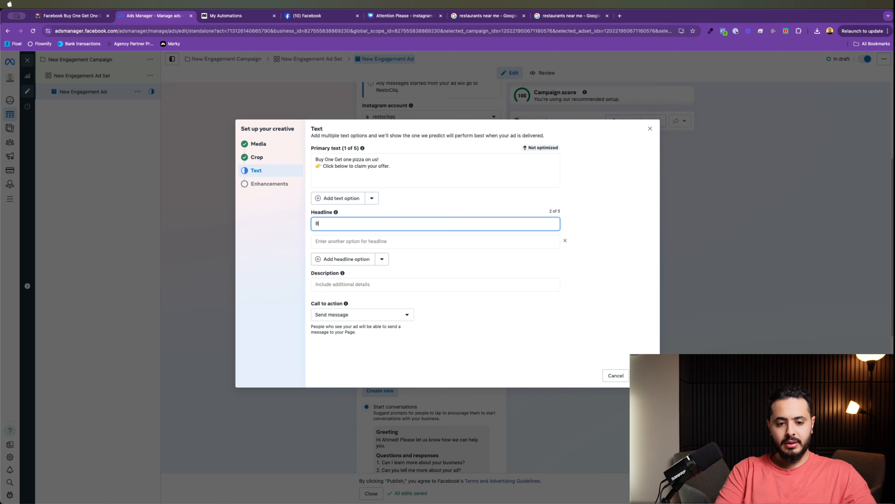
type("OGO Pizza")
key("Tab")
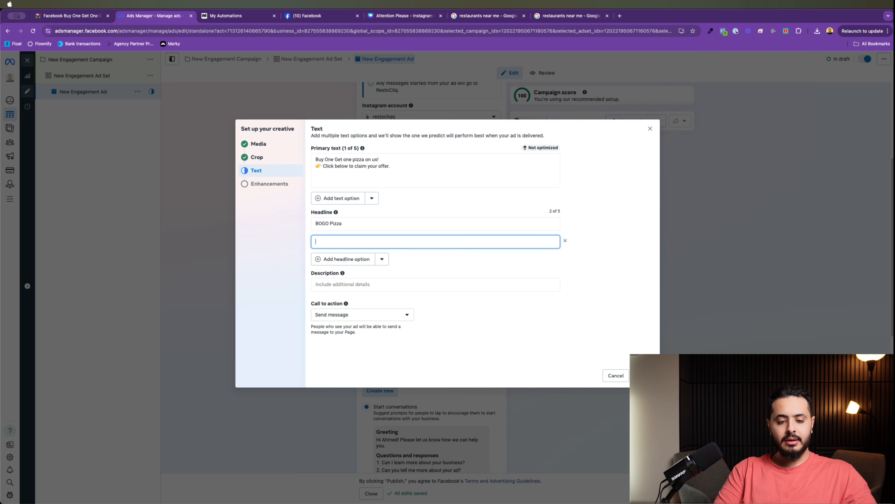
type("Free ")
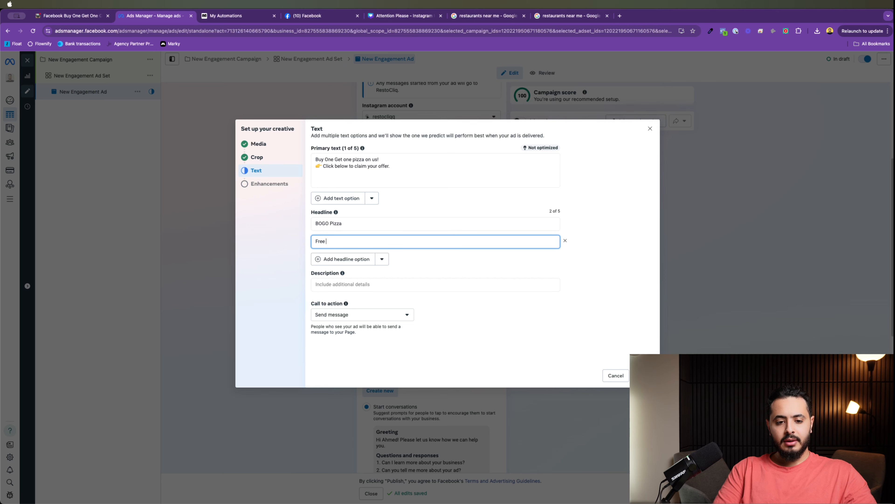
type("Pizza")
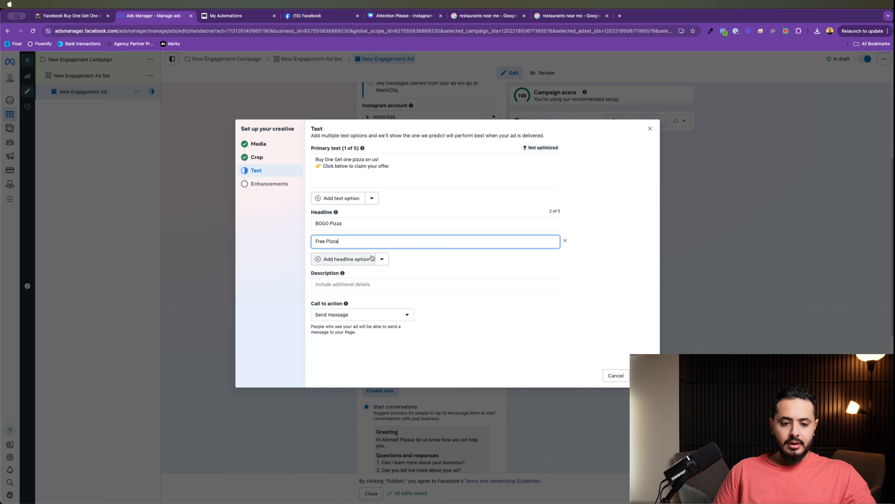
Step: Add the headlines 'Buy One Get One Pizza' and 'Get your Free pizza'
left_click(371, 259)
type("HB")
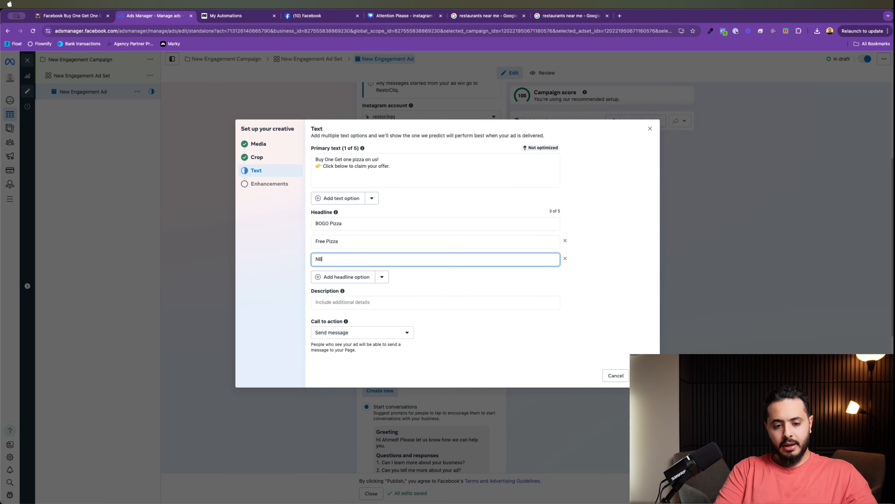
key("BackSpace")
key("BackSpace")
type("Buy O")
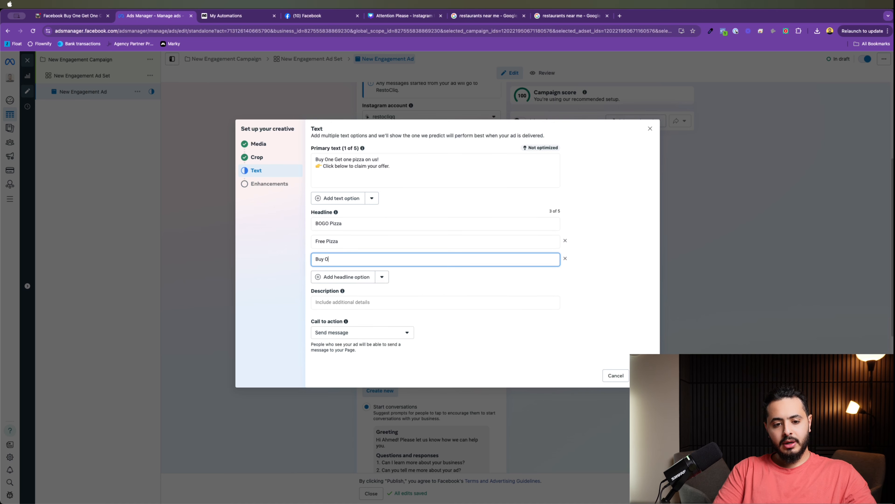
type("ne Get One Pizza")
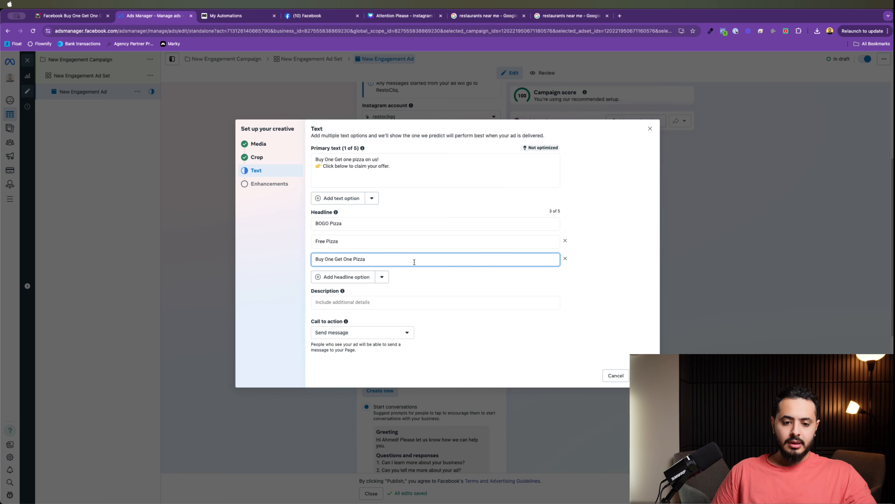
left_click(524, 312)
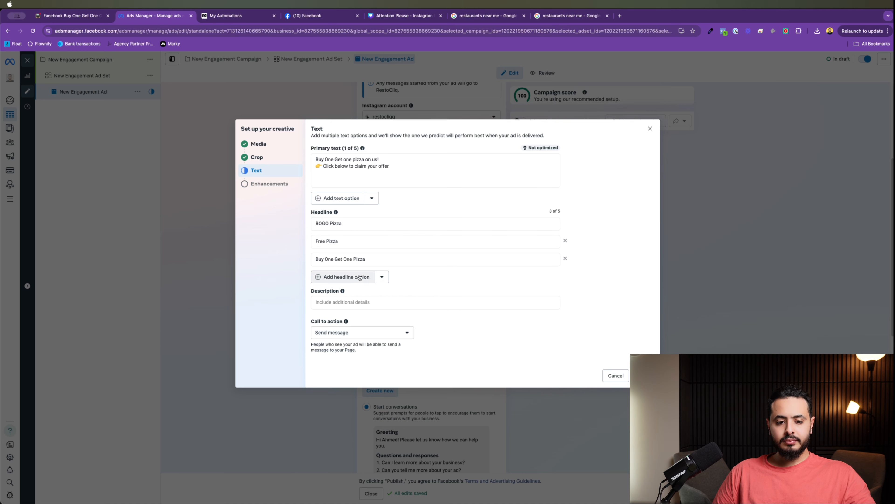
left_click(359, 278)
type("Get")
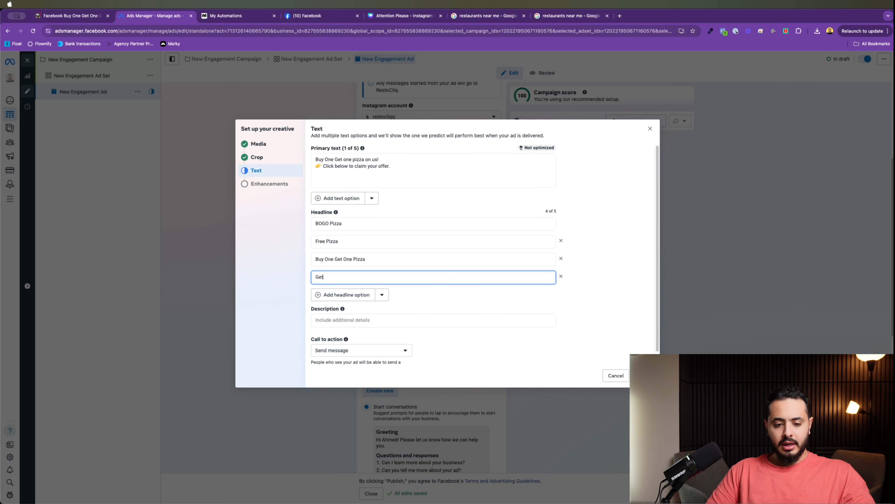
type(" your Free pizza")
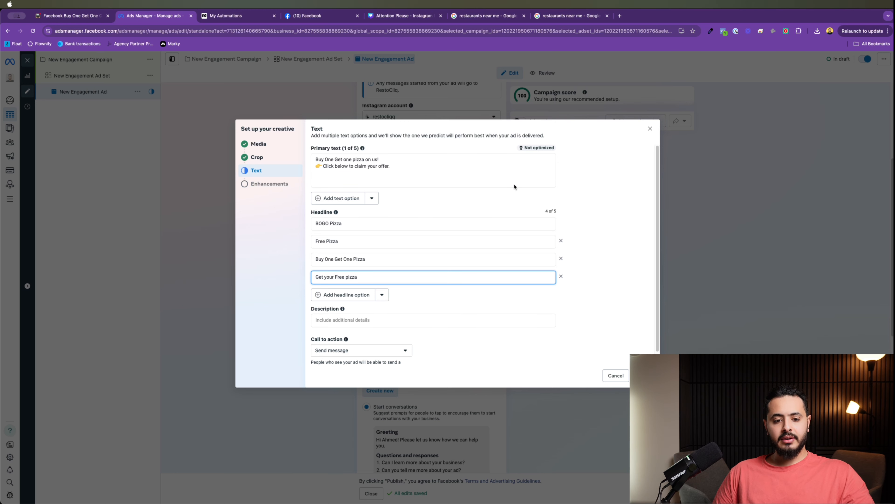
left_click(514, 191)
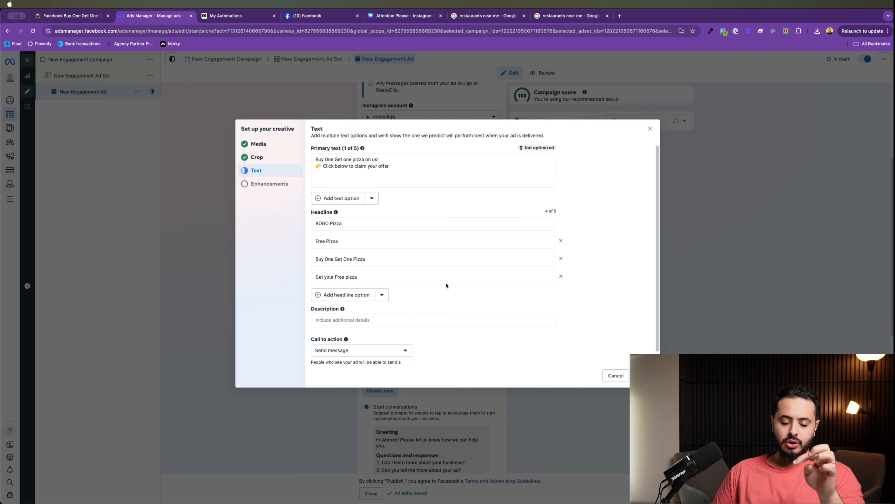
Step: Look through the call-to-action options and keep Send message selected
scroll(362, 312, "down", 1)
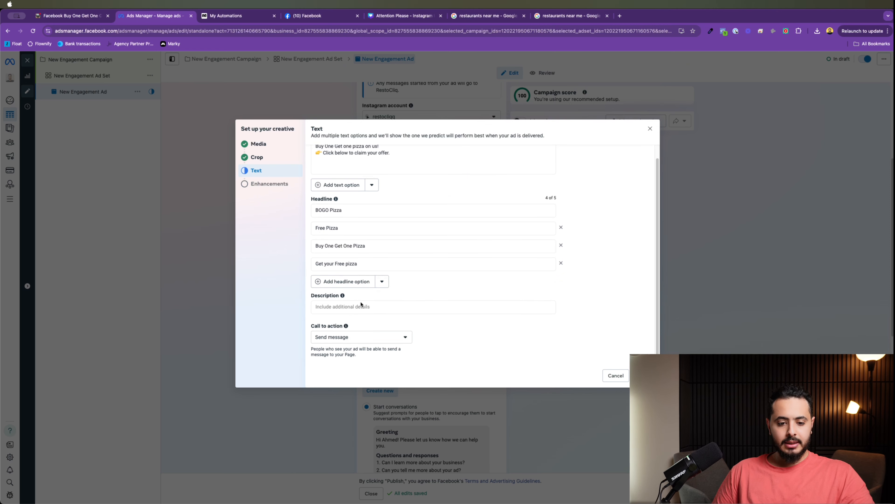
left_click_drag(343, 326, 314, 328)
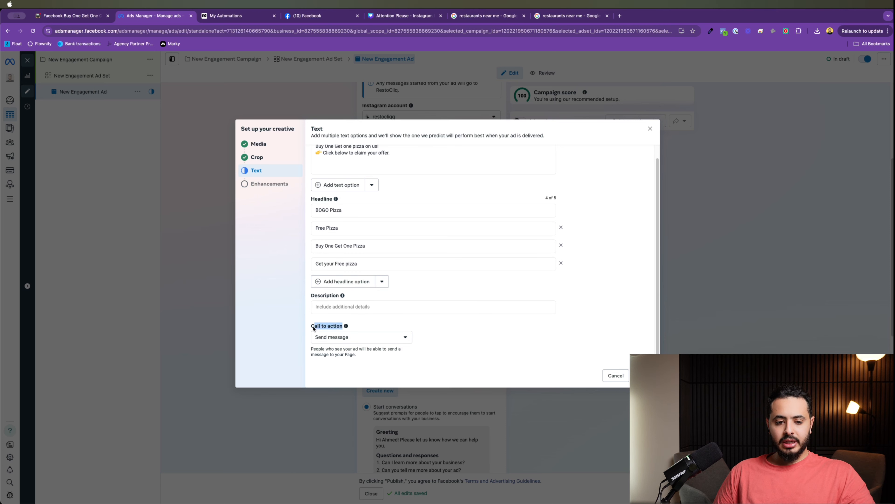
left_click(362, 341)
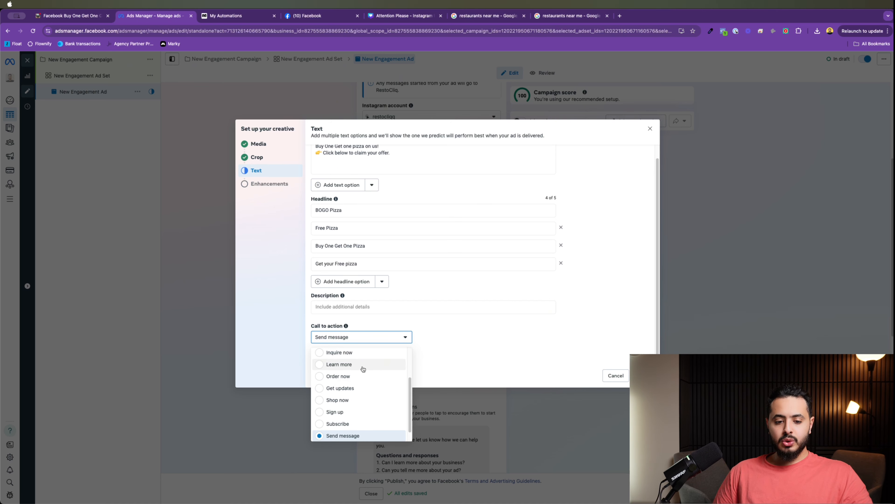
scroll(362, 377, "up", 3)
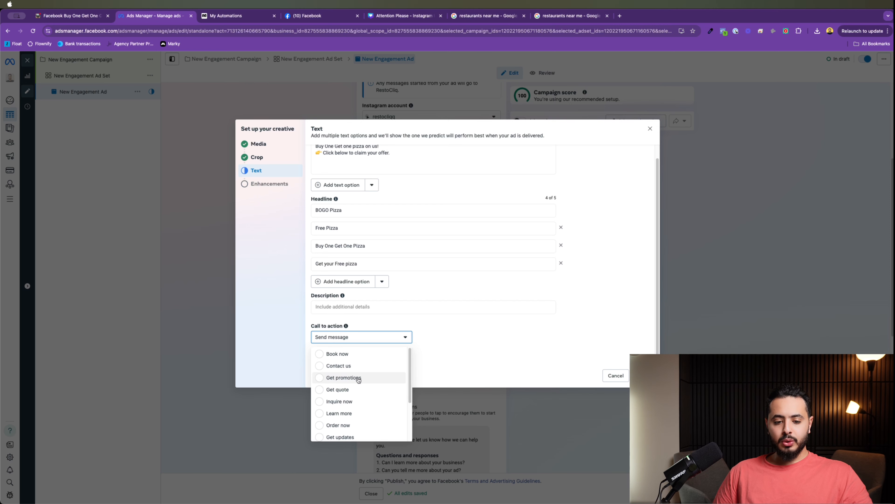
scroll(359, 377, "down", 3)
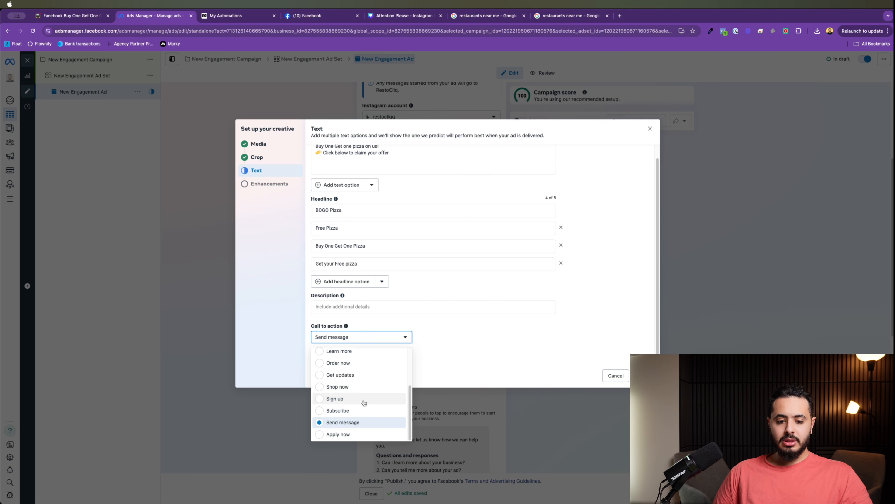
left_click(364, 423)
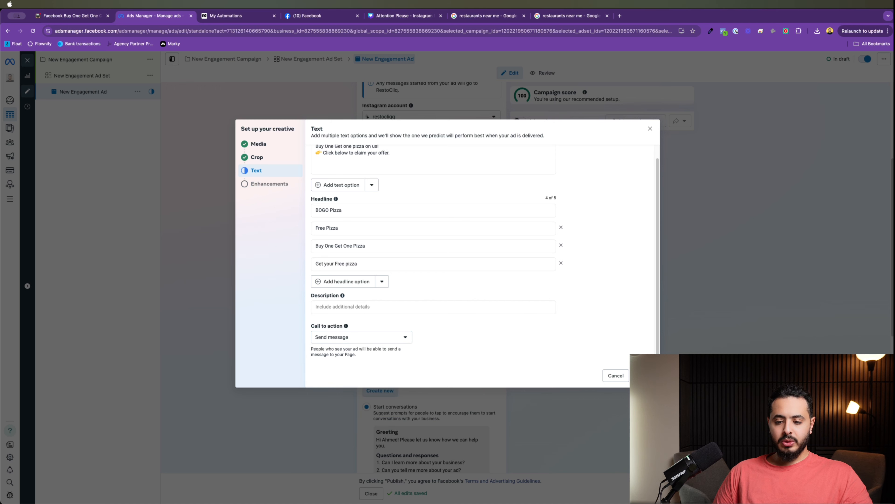
Step: Review the Advantage+ enhancements (5/5 on) and close creative setup to see Buy 1 Get 1 previews
left_click(644, 375)
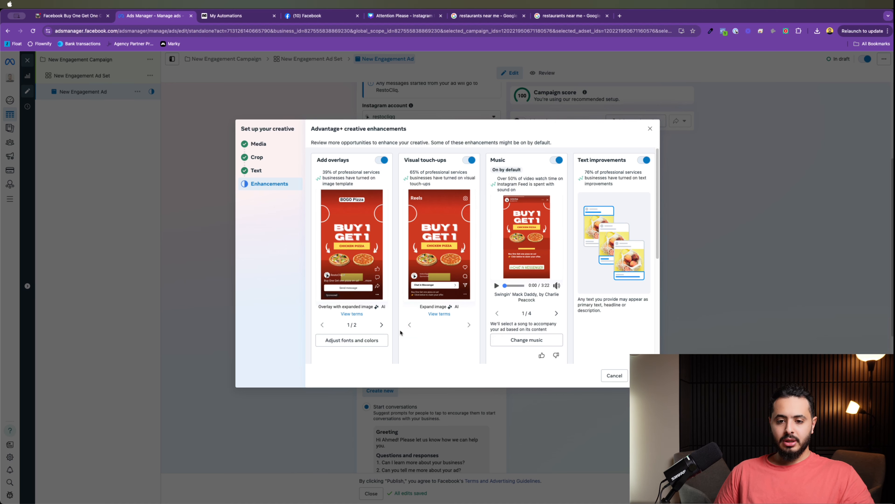
scroll(350, 269, "down", 5)
scroll(408, 338, "up", 5)
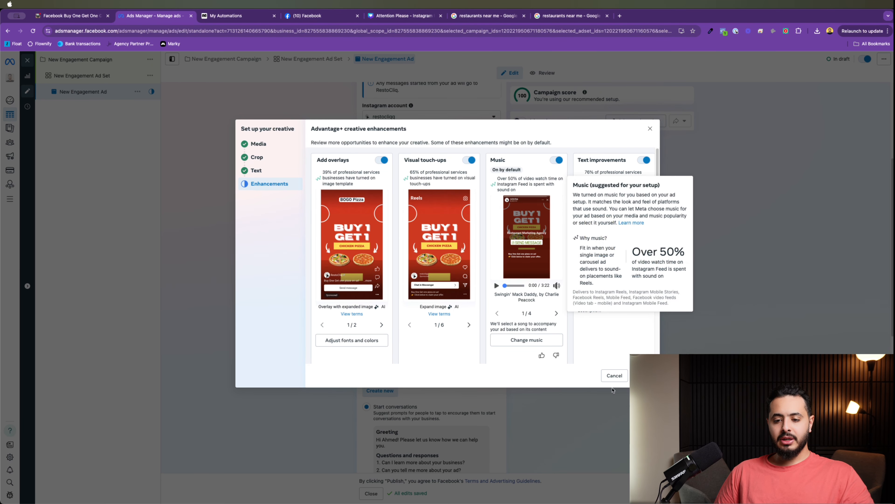
left_click(642, 375)
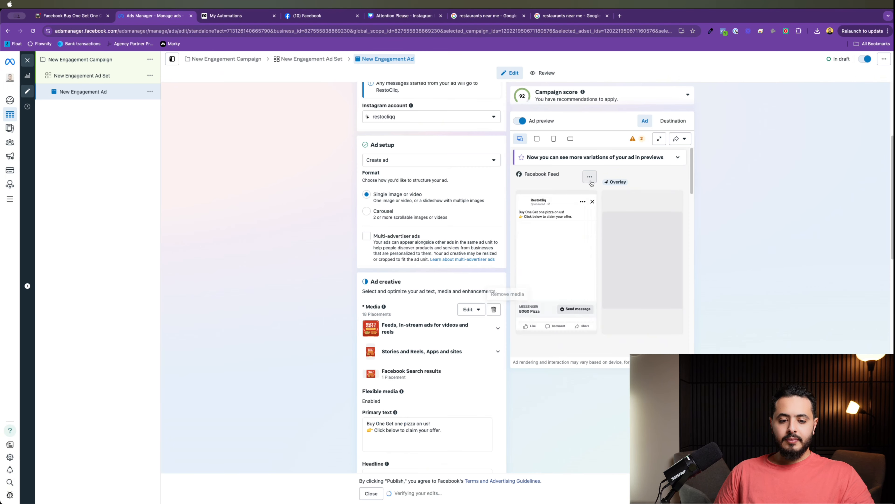
scroll(455, 332, "down", 10)
scroll(472, 311, "up", 4)
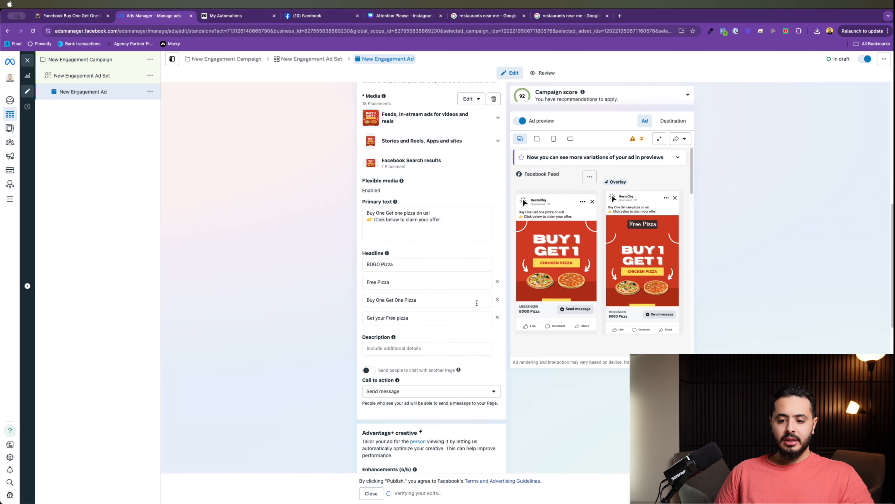
Step: View the pizza ad in Advanced preview across Feed, Stories, Reels and Marketplace placements
left_click(659, 138)
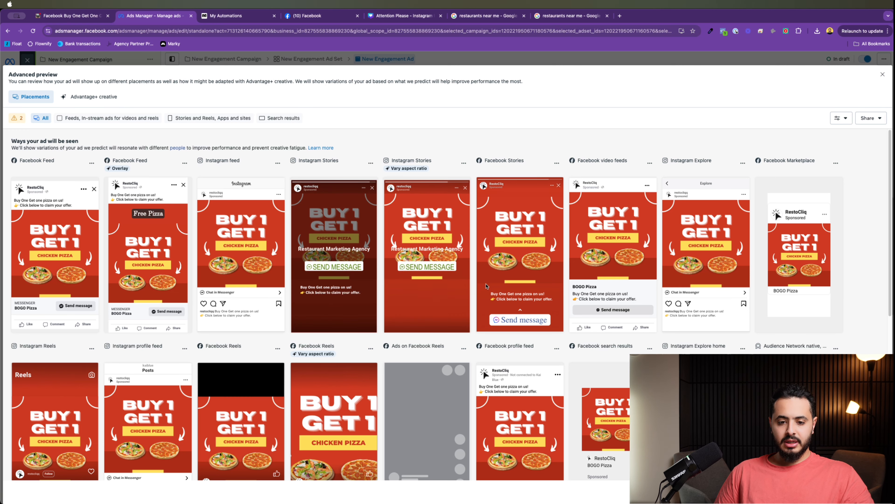
scroll(134, 386, "down", 5)
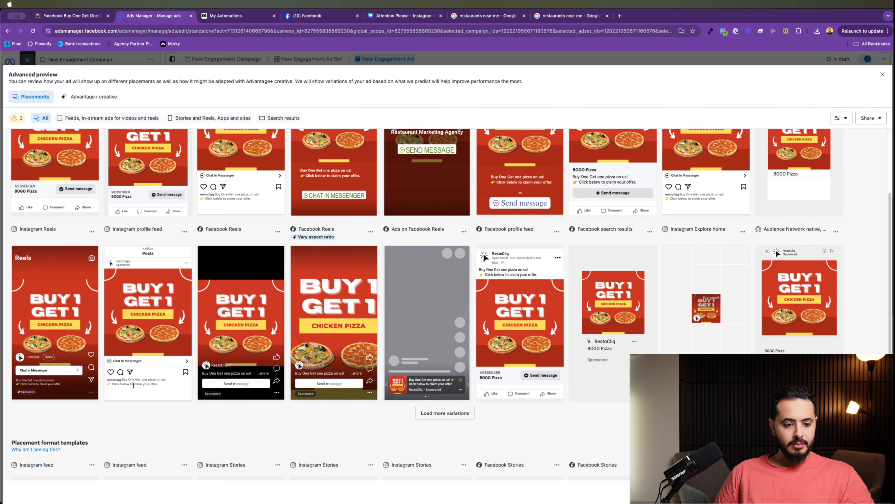
scroll(451, 303, "up", 3)
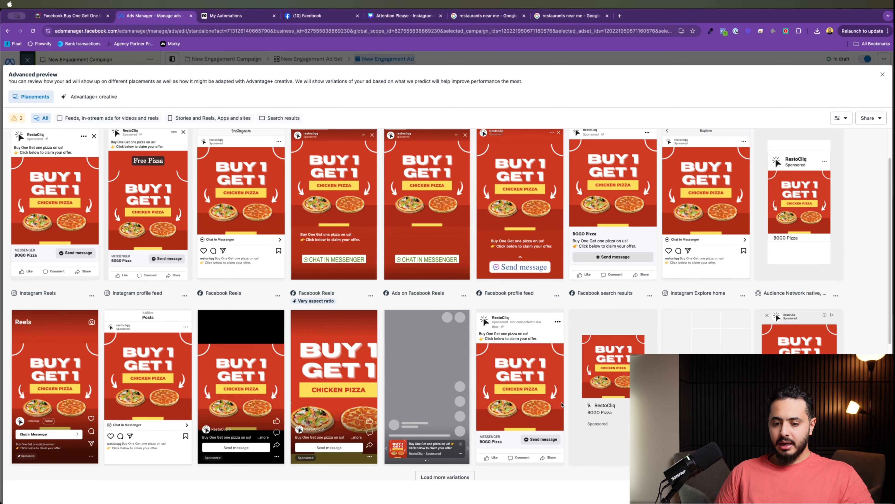
double_click(809, 238)
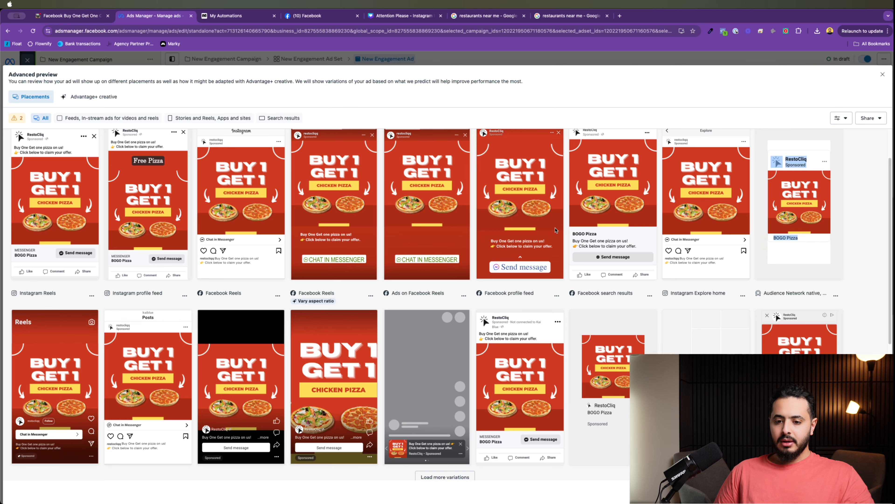
scroll(130, 252, "up", 2)
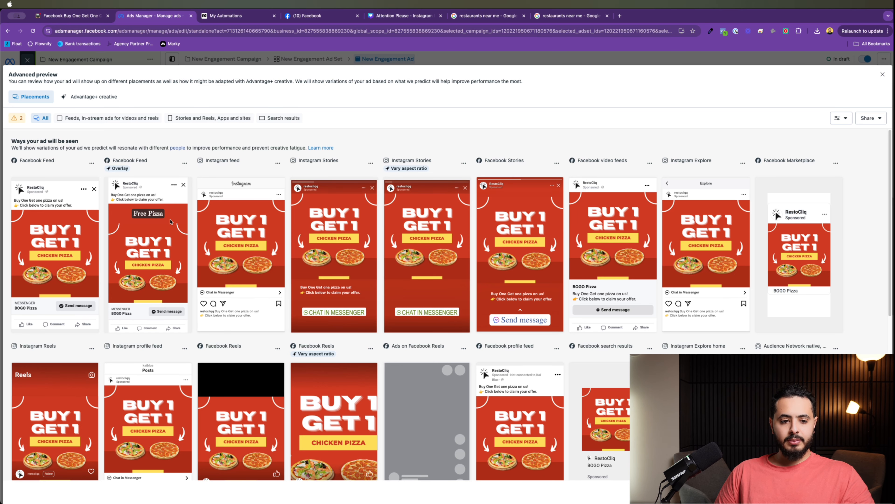
scroll(156, 252, "down", 1)
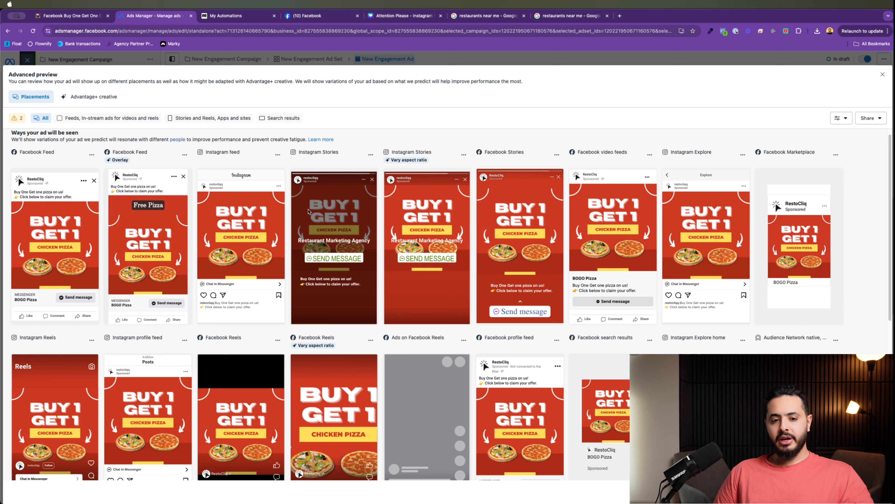
Step: Close Advanced preview and scroll the ad form down to the Message template section
left_click(883, 78)
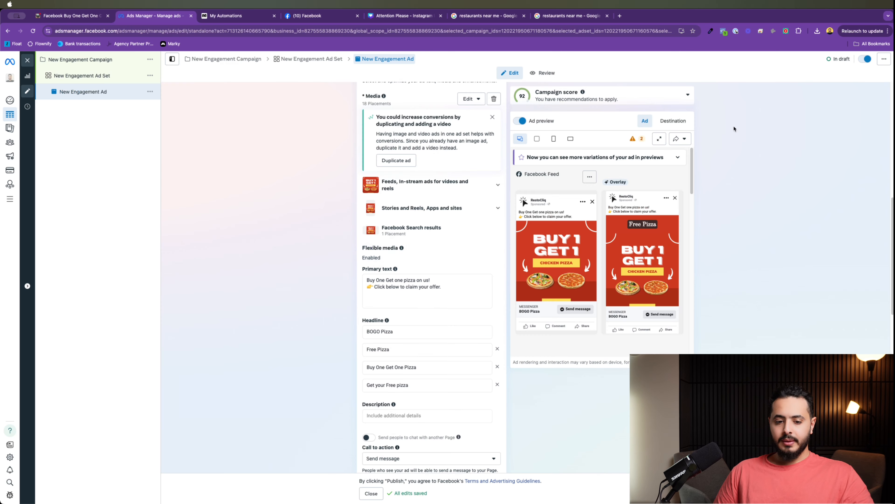
scroll(449, 259, "down", 10)
scroll(448, 260, "up", 12)
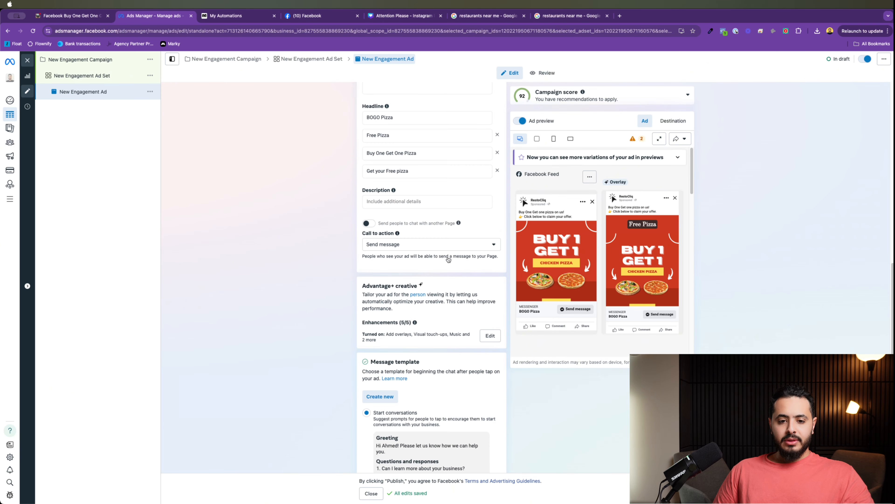
scroll(448, 258, "up", 2)
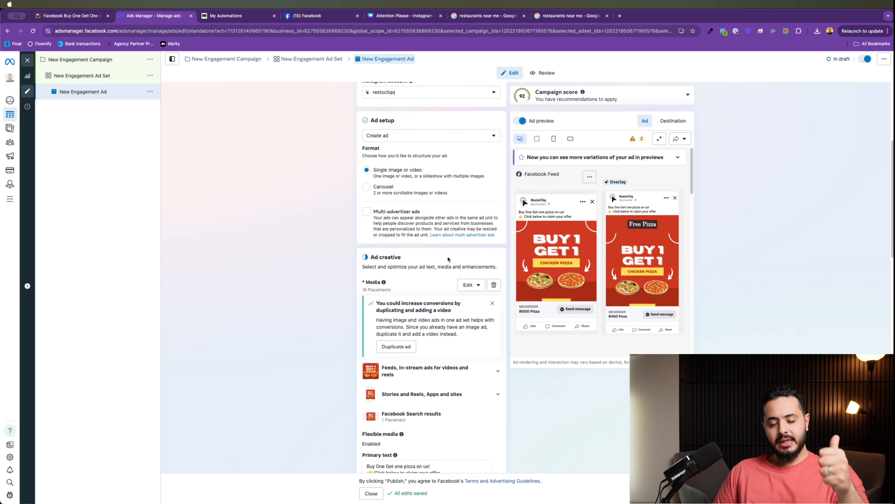
scroll(449, 259, "down", 10)
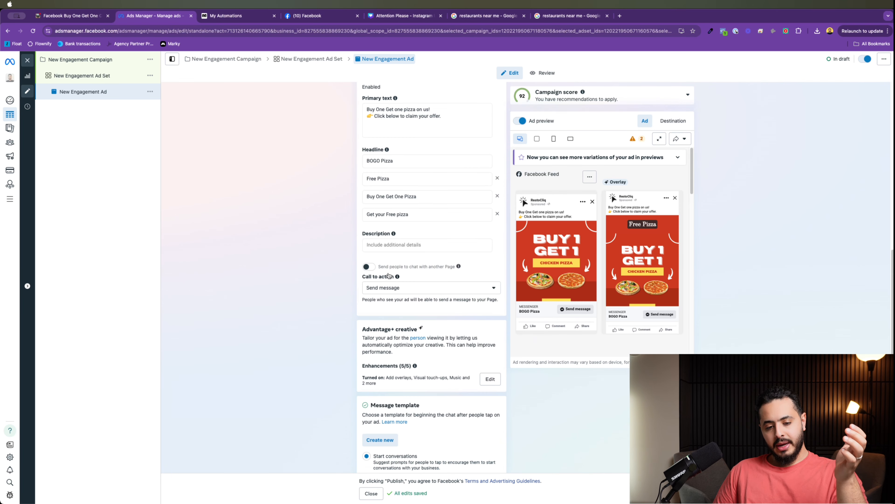
scroll(389, 276, "down", 5)
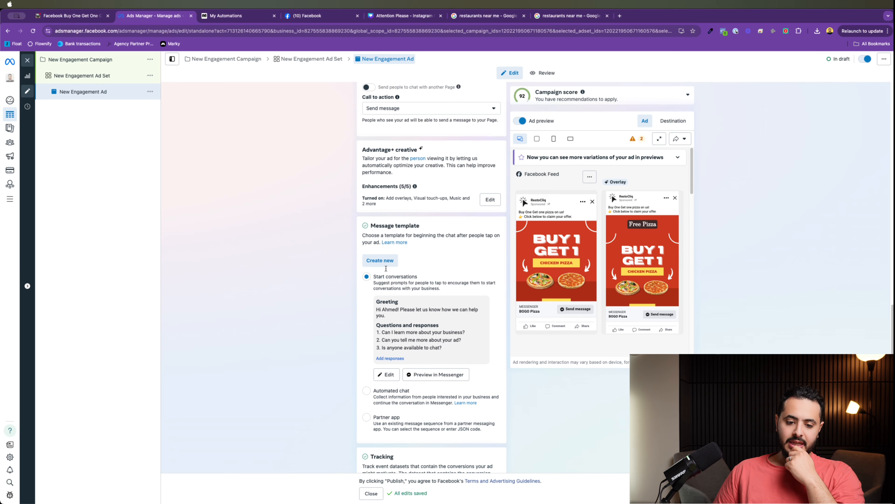
scroll(386, 268, "down", 4)
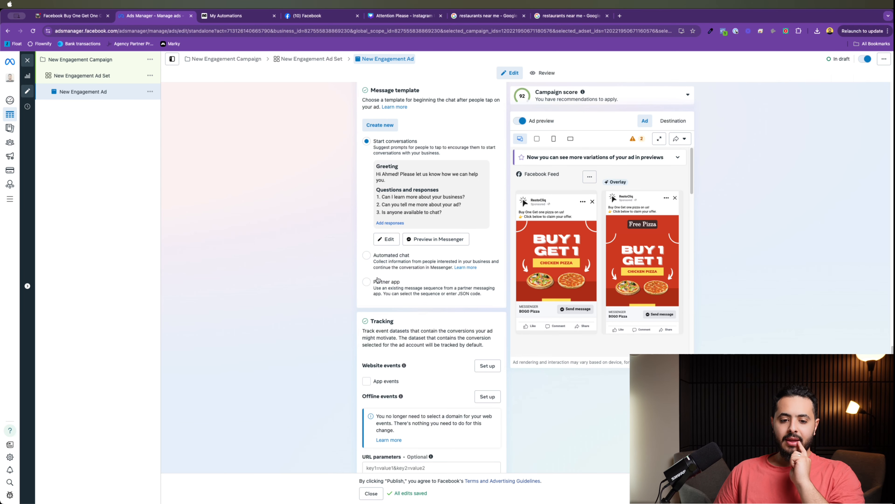
Step: Switch the message template to Partner app using Manychat's Buy one Get One Pizza Flow
left_click(383, 285)
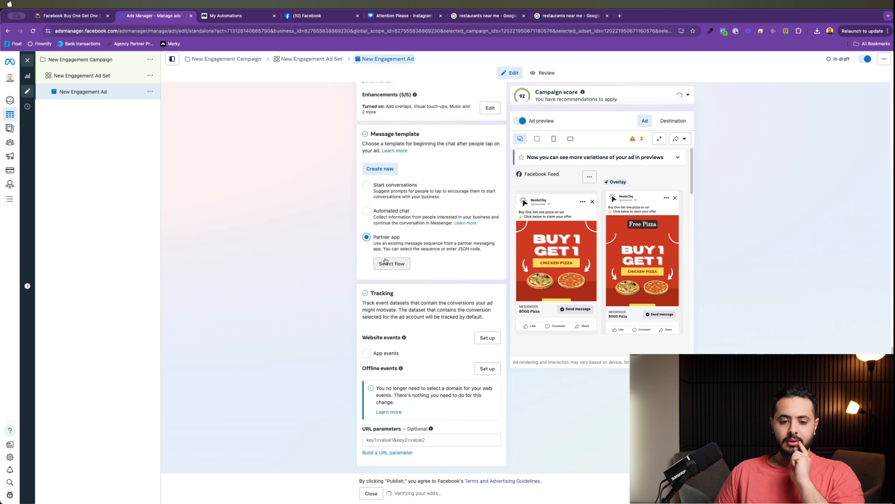
left_click(387, 265)
left_click(306, 180)
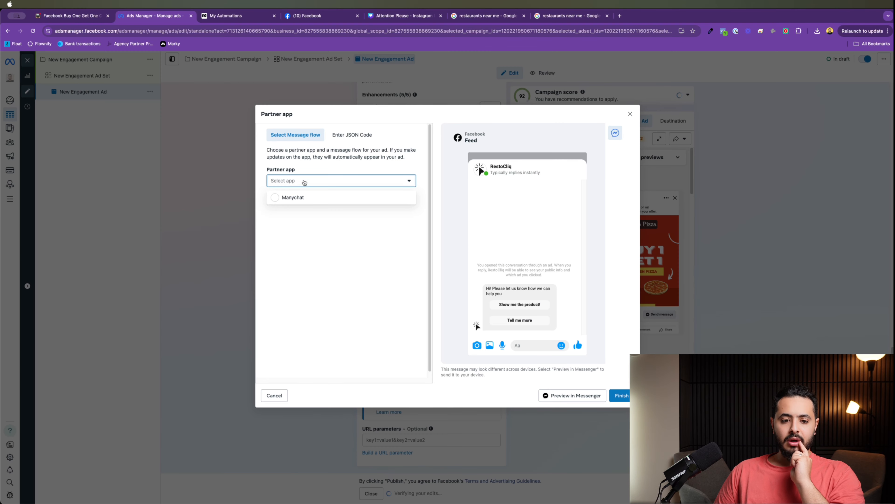
left_click(299, 193)
left_click(304, 208)
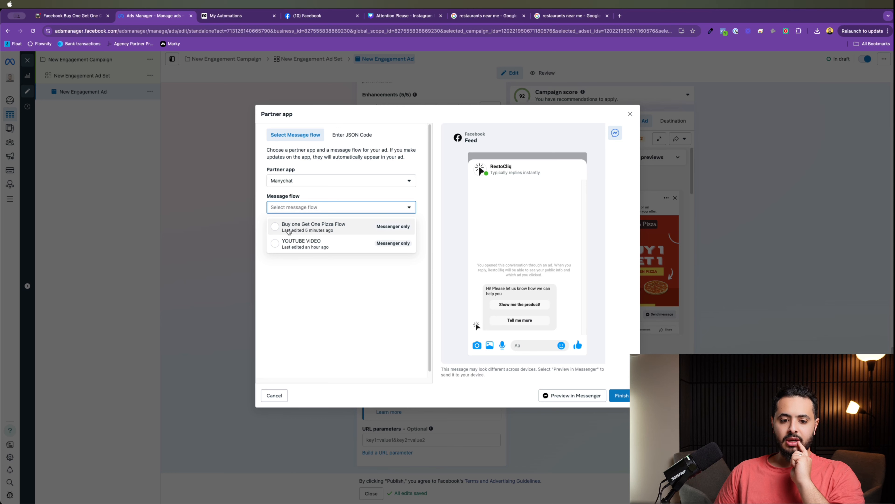
left_click(318, 230)
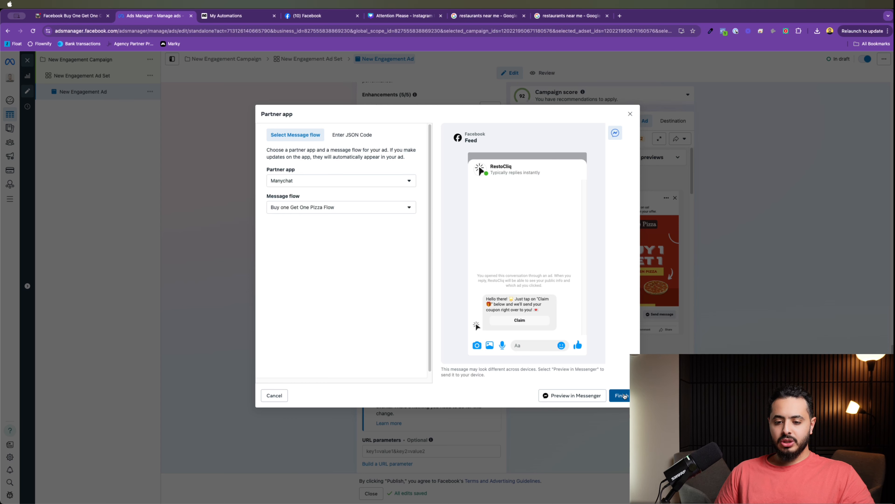
left_click(621, 395)
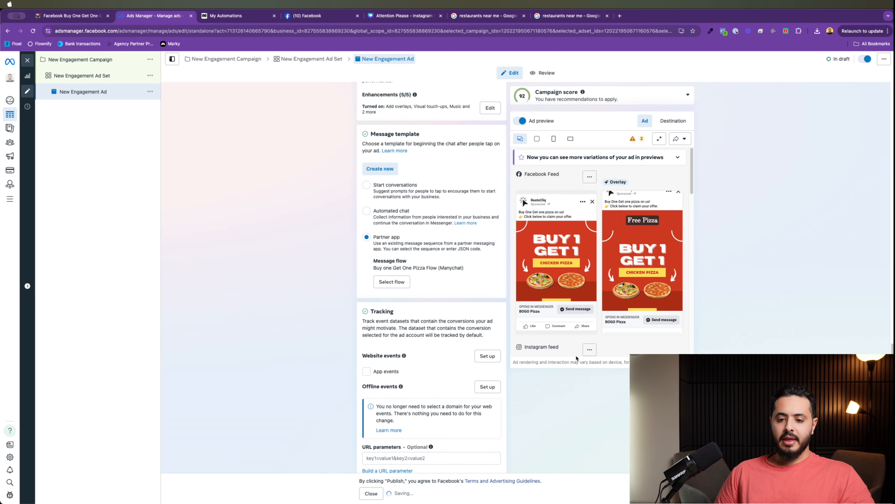
scroll(402, 314, "down", 1)
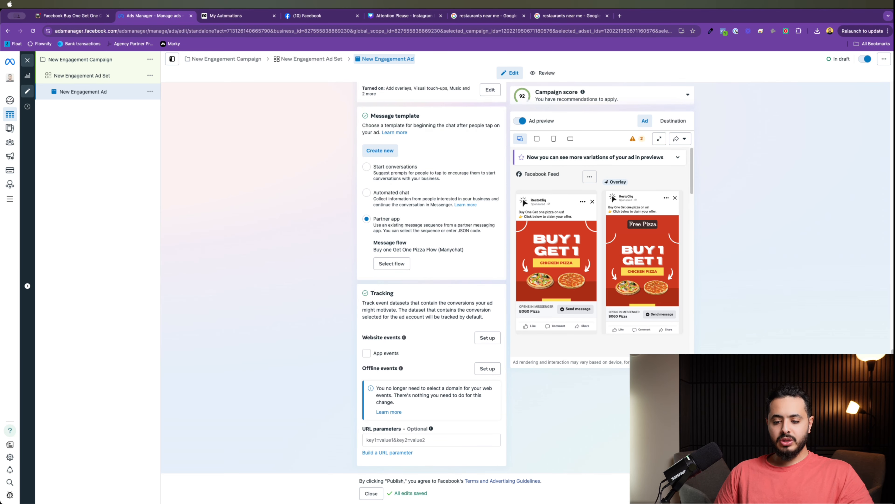
scroll(527, 401, "up", 15)
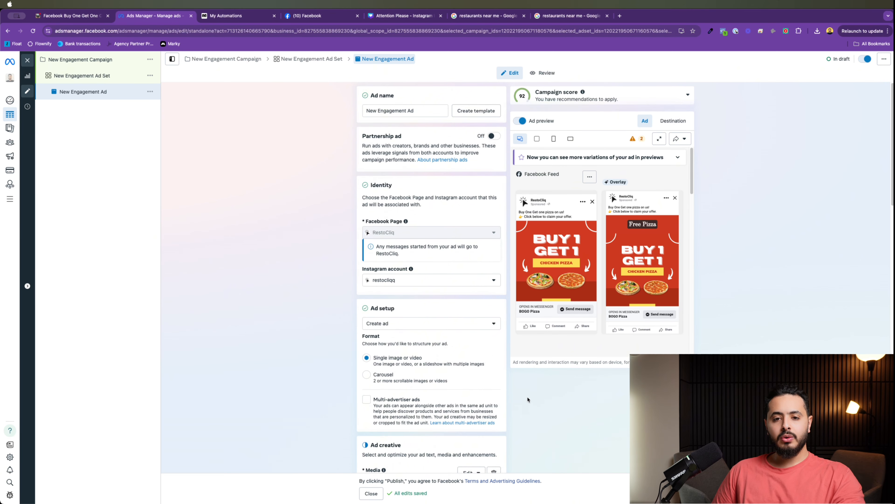